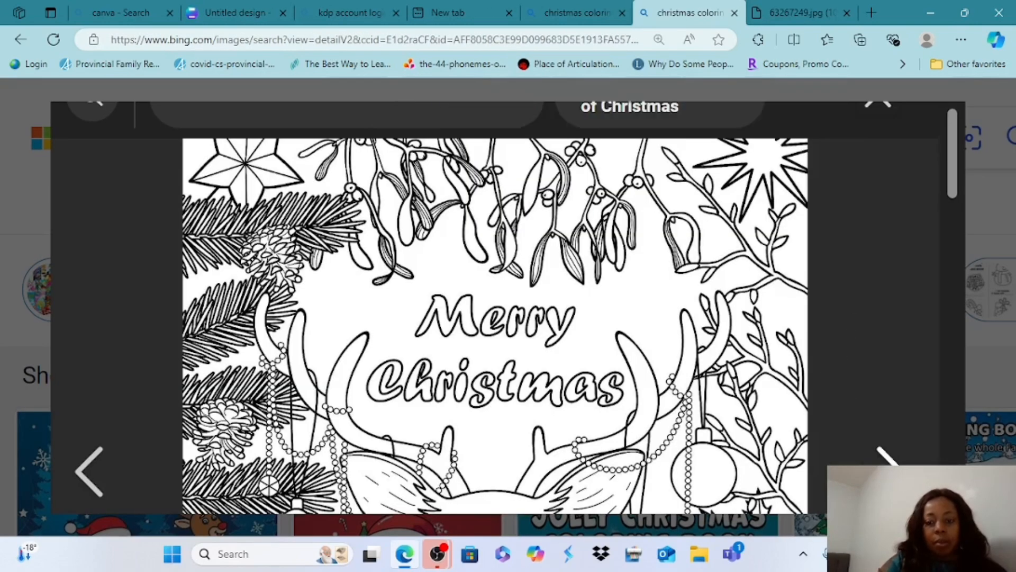
Examine the Christmas coloring page designs one after another in the Bing image search results
scroll(495, 307, "down", 1)
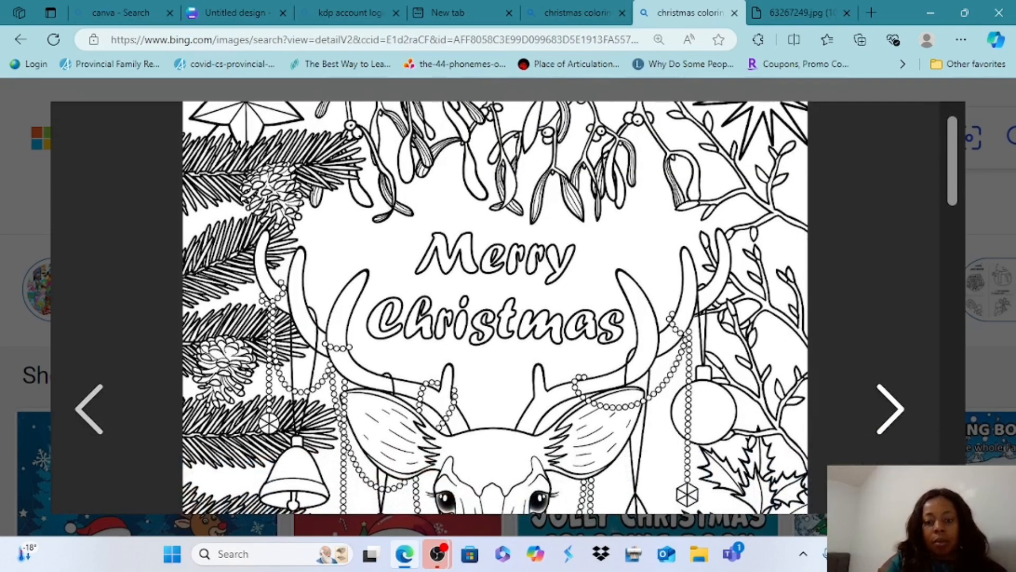
left_click(890, 407)
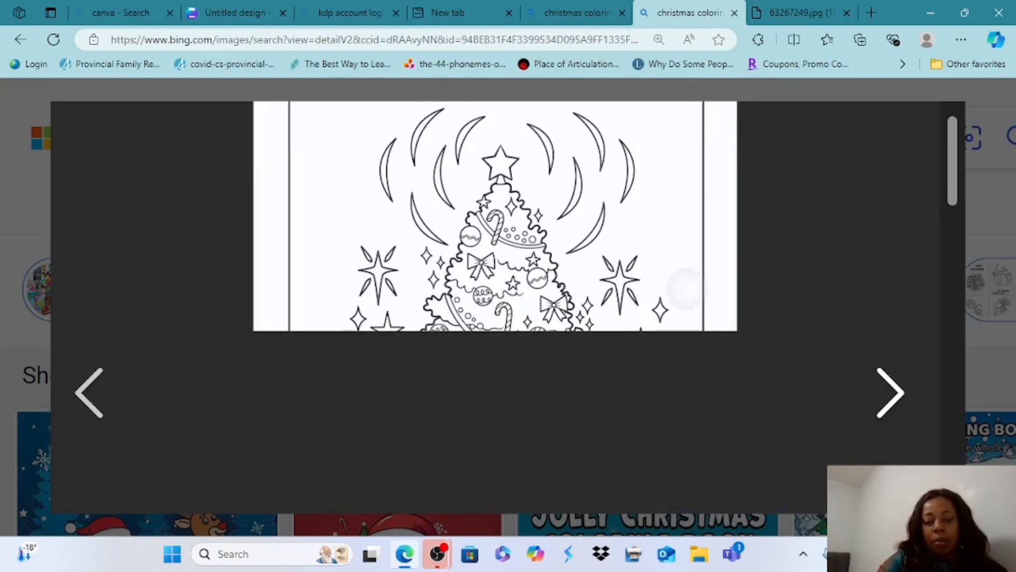
left_click_drag(685, 289, 508, 318)
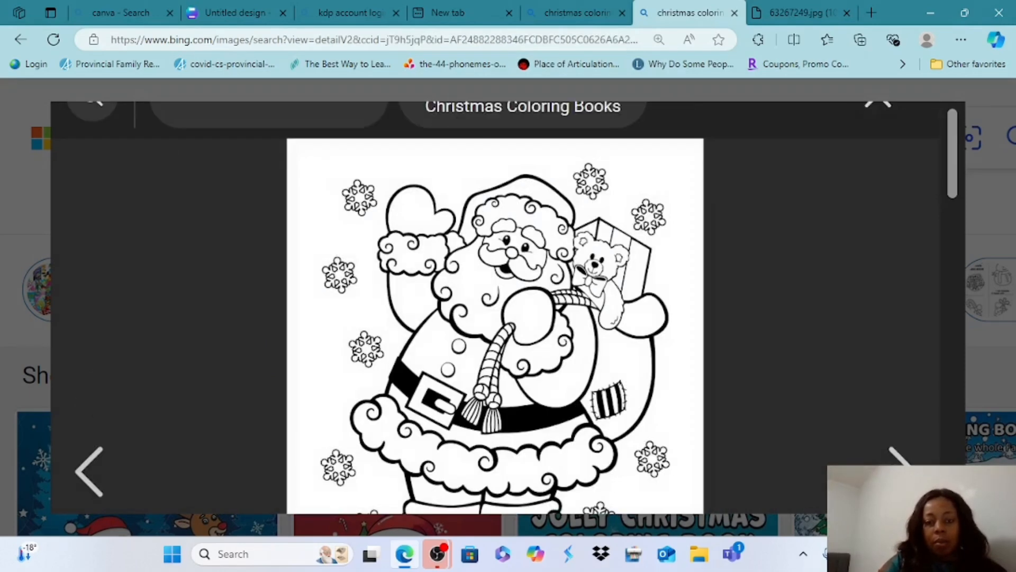
left_click(903, 471)
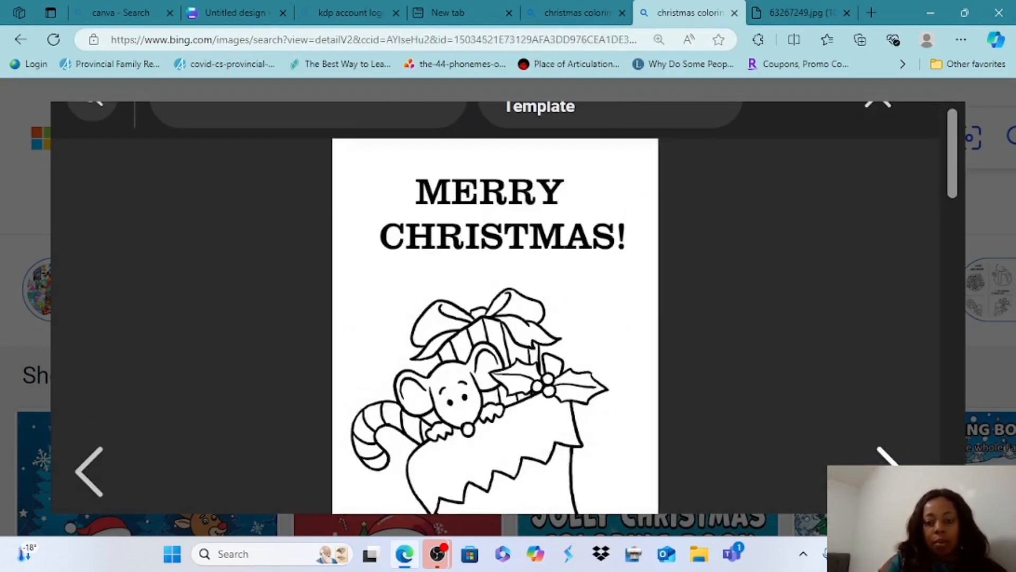
left_click(894, 470)
left_click(894, 470)
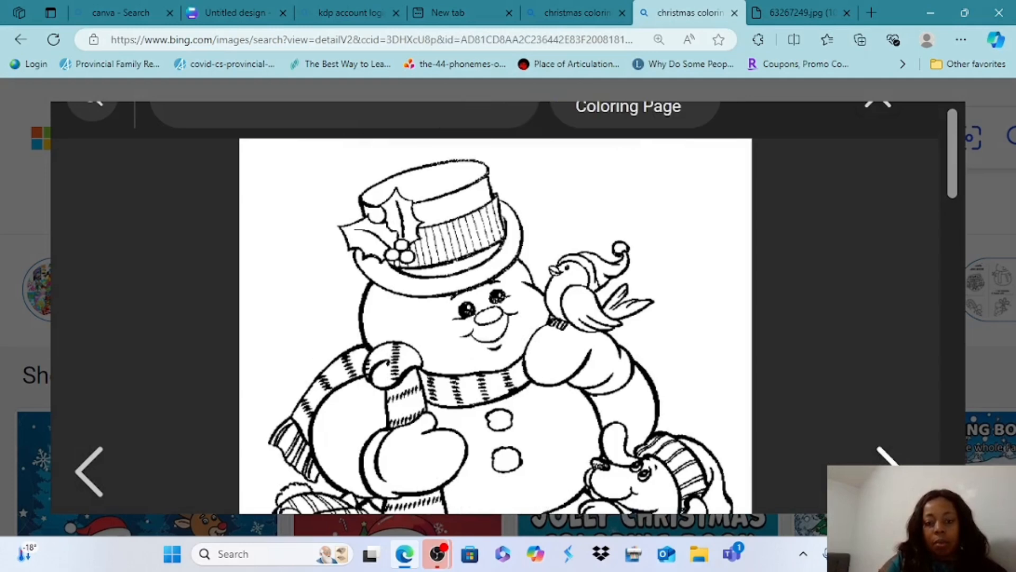
left_click(894, 470)
left_click(894, 470)
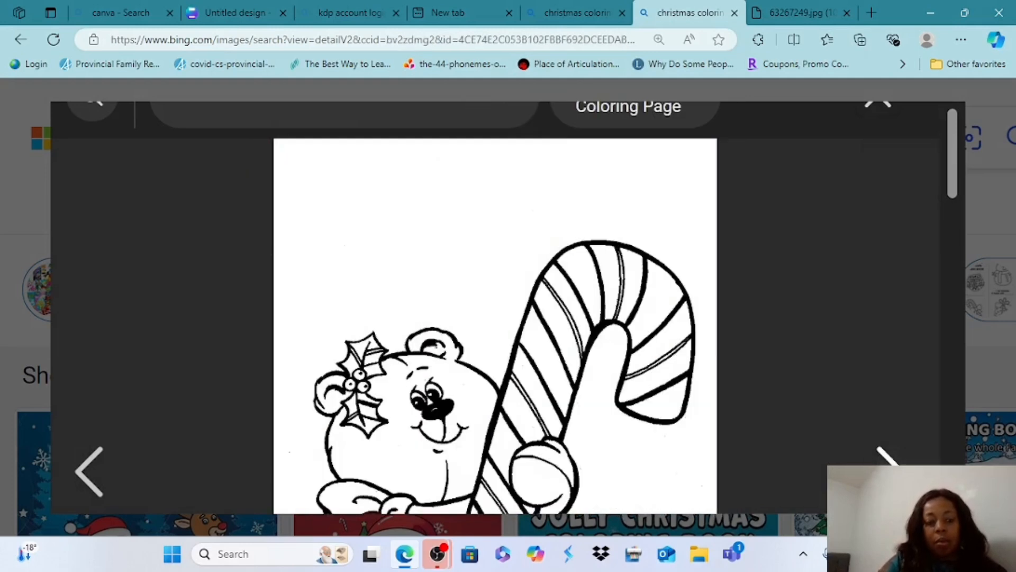
left_click(90, 471)
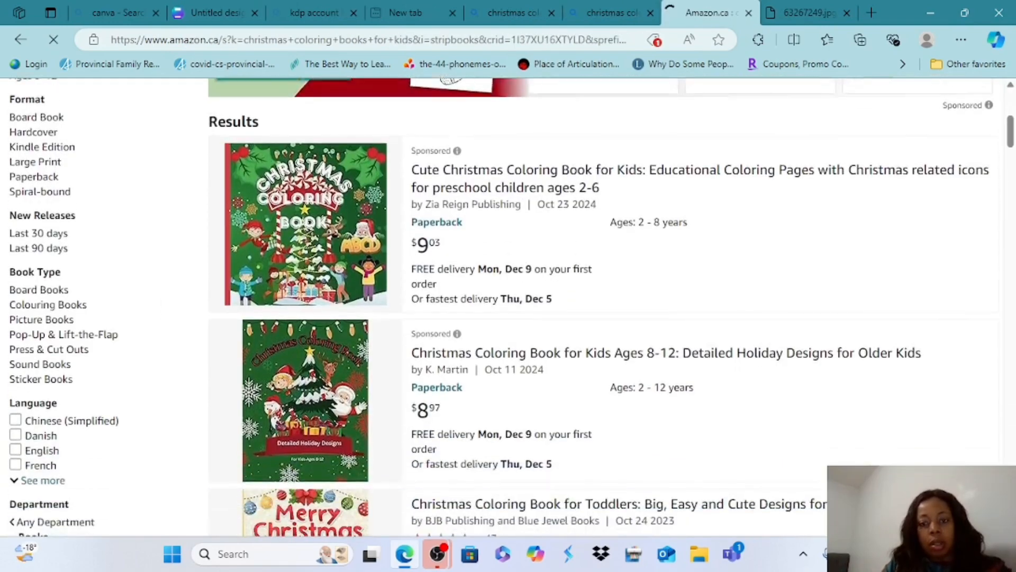
On Amazon, browse the Christmas coloring books for kids, open the "Cute Christmas Coloring Book for Kids" listing and view its enlarged cover
scroll(508, 307, "down", 3)
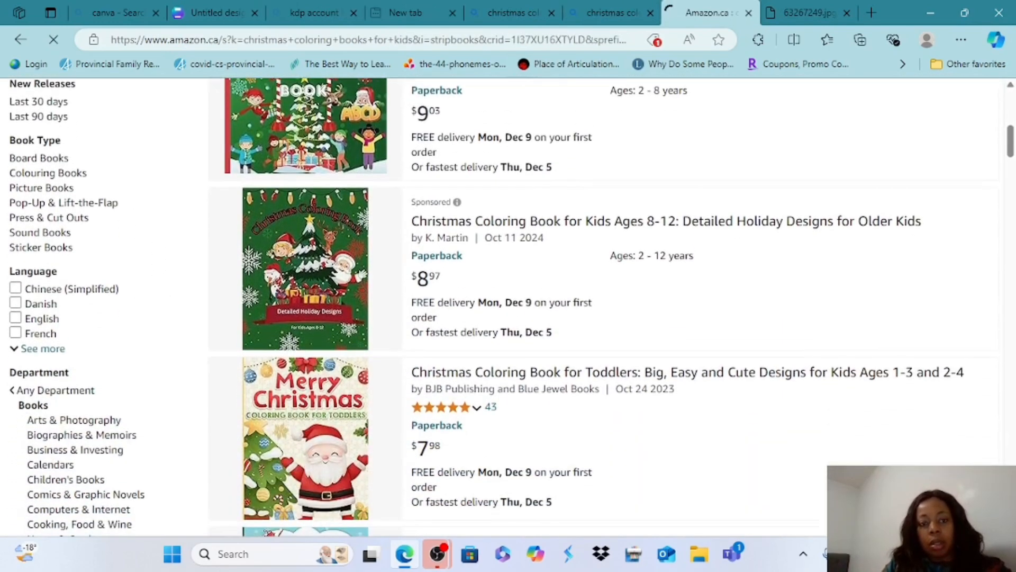
scroll(508, 307, "down", 5)
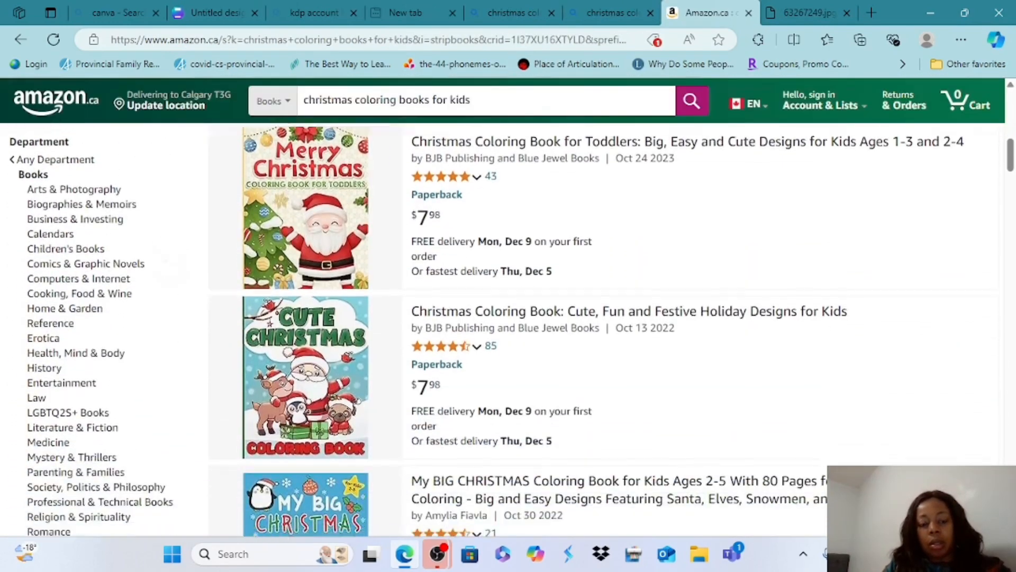
scroll(508, 329, "down", 9)
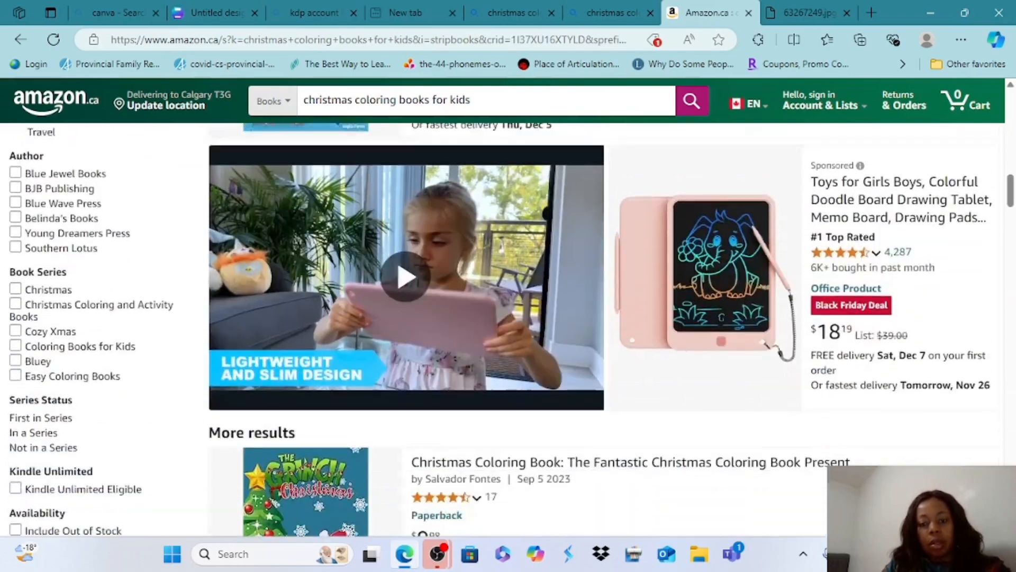
scroll(508, 328, "up", 15)
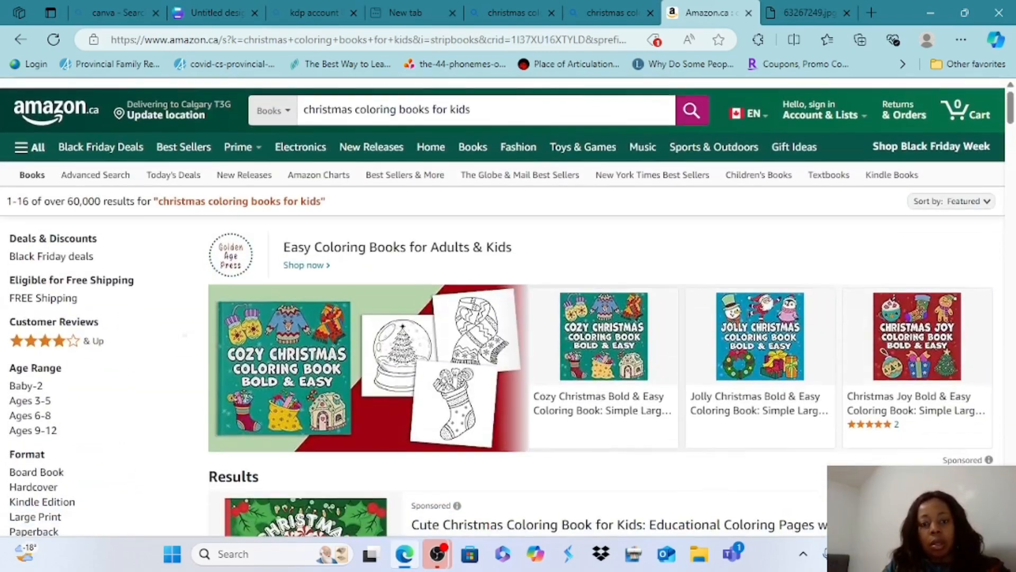
scroll(352, 174, "down", 3)
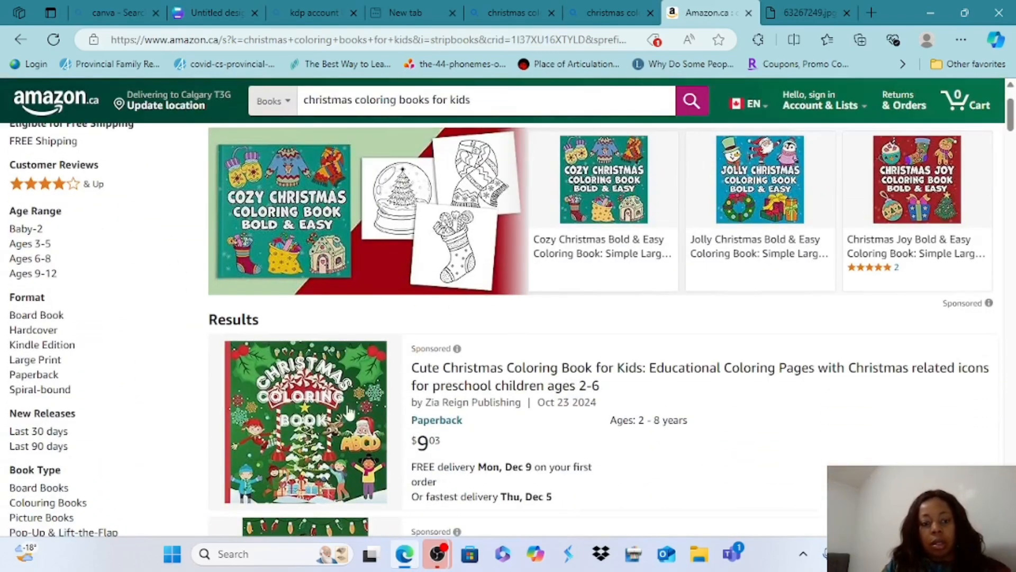
left_click(324, 406)
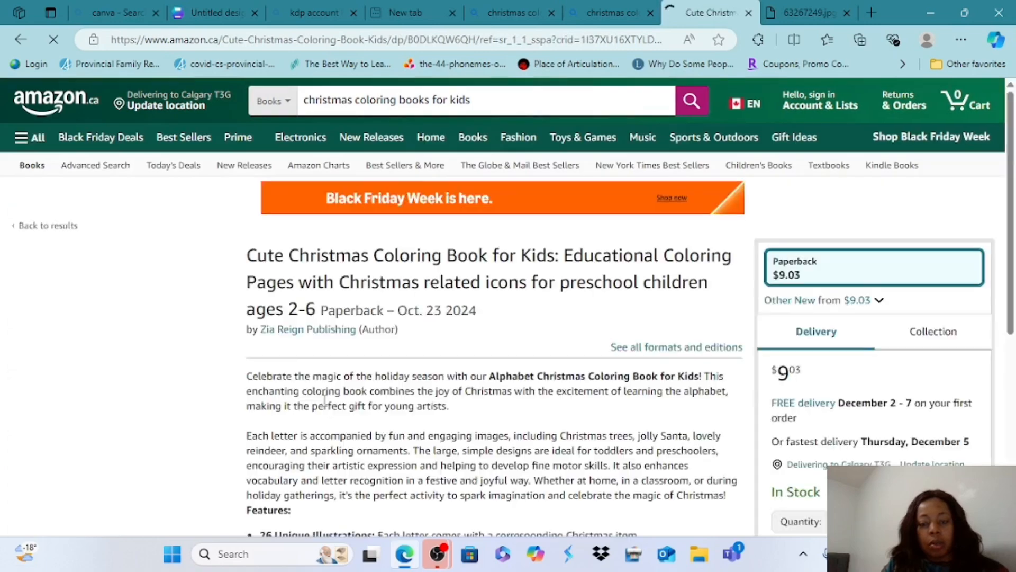
scroll(324, 397, "down", 2)
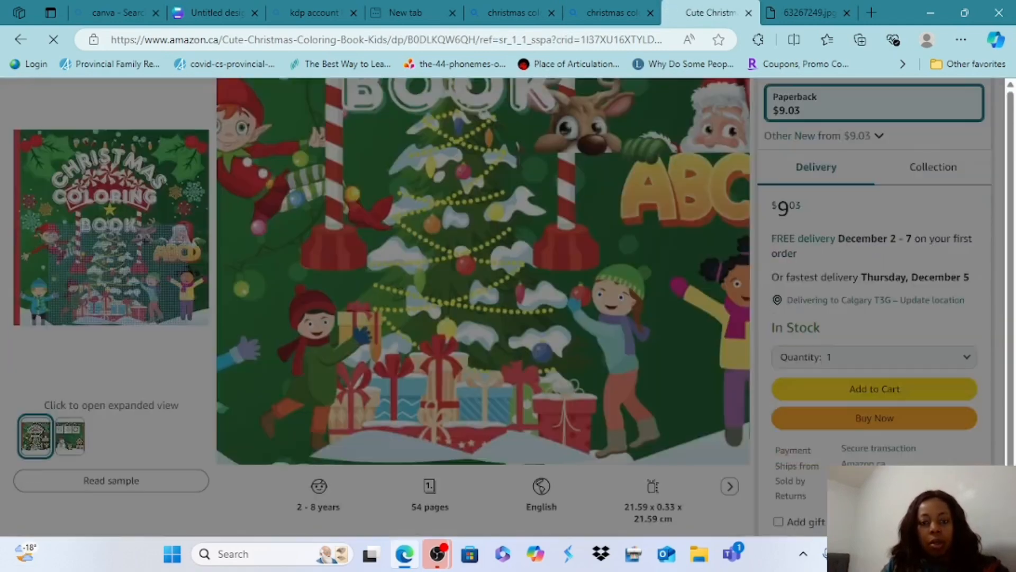
left_click(132, 369)
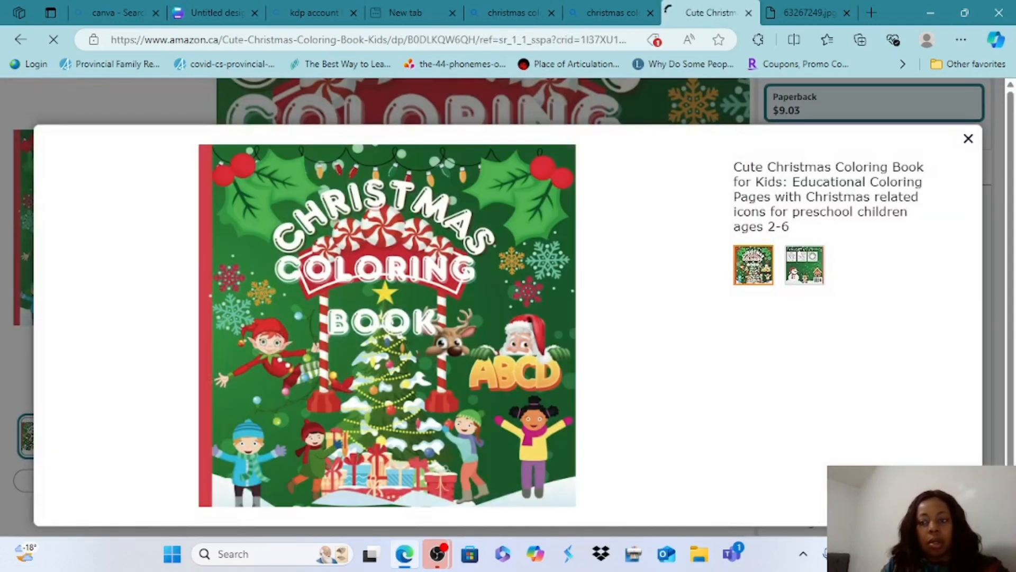
left_click(968, 138)
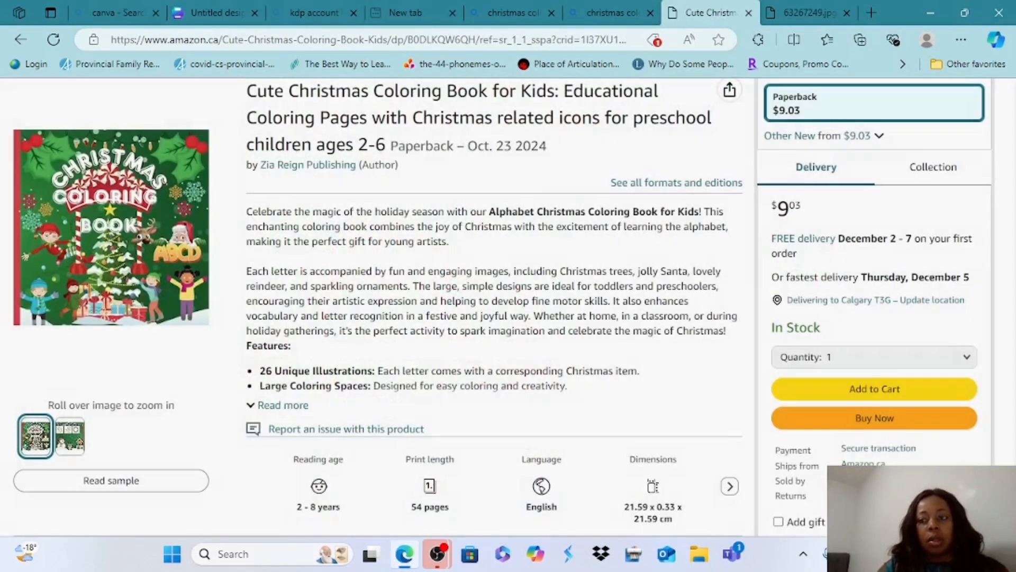
scroll(509, 307, "up", 1)
scroll(508, 317, "down", 2)
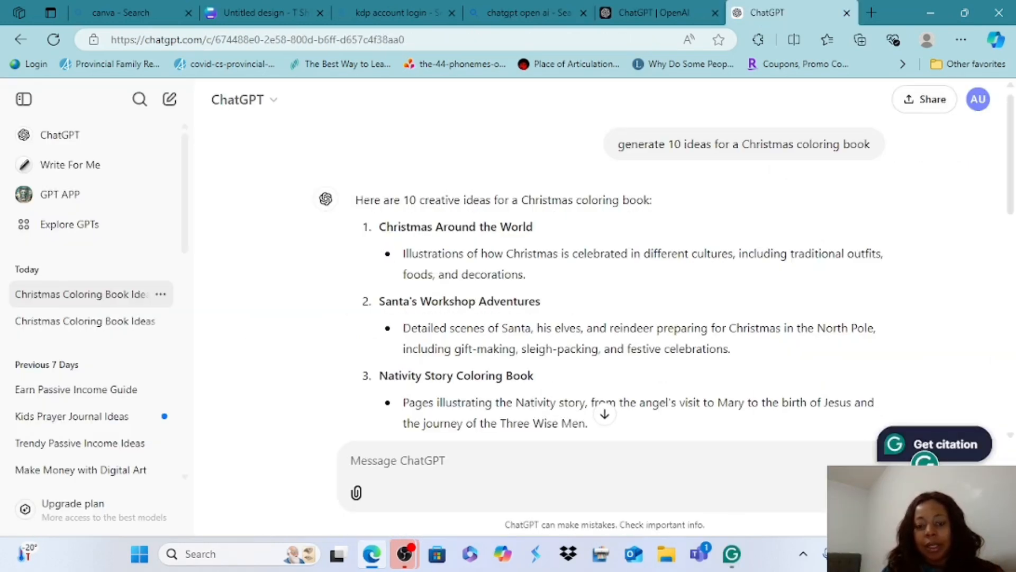
Read through the generated list of Christmas coloring book ideas in ChatGPT
scroll(603, 275, "down", 2)
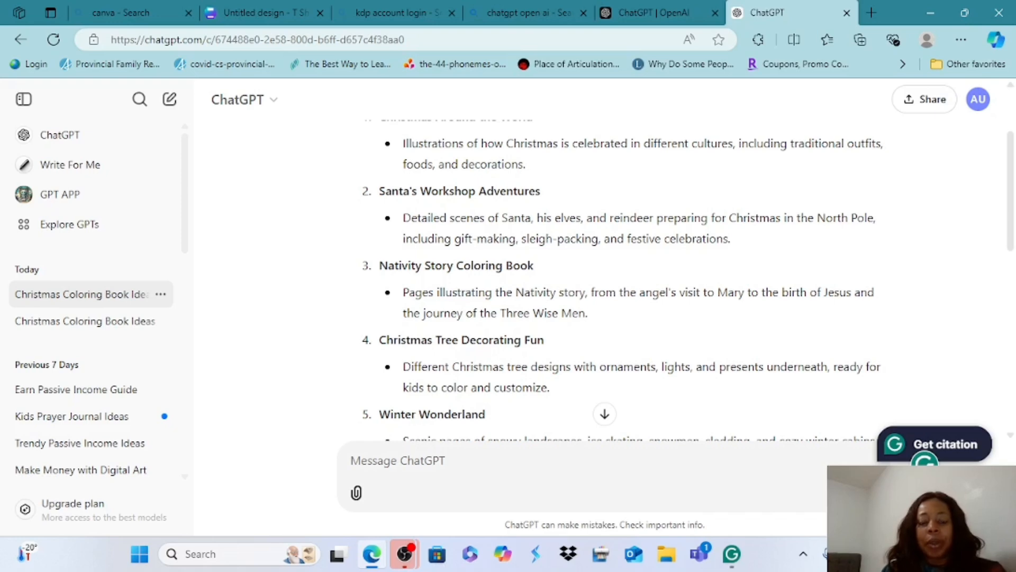
scroll(604, 281, "down", 4)
scroll(603, 281, "up", 4)
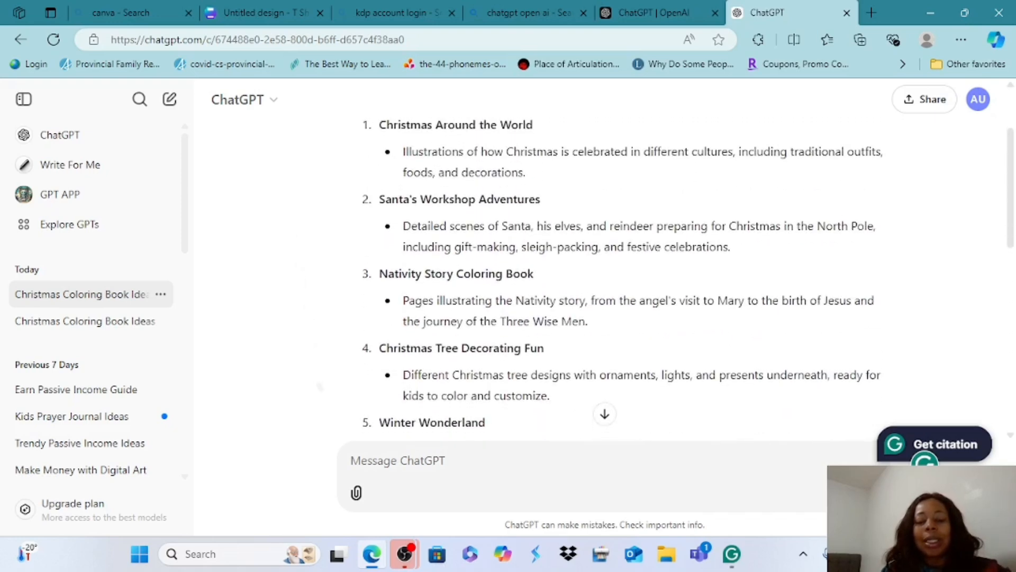
scroll(603, 281, "down", 3)
scroll(603, 281, "up", 2)
scroll(603, 281, "down", 3)
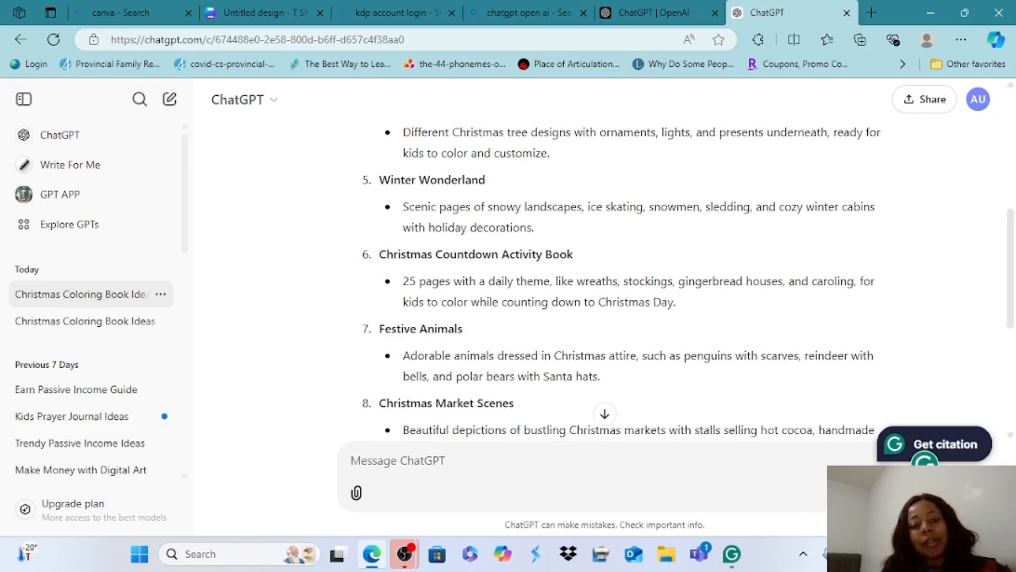
scroll(326, 269, "down", 1)
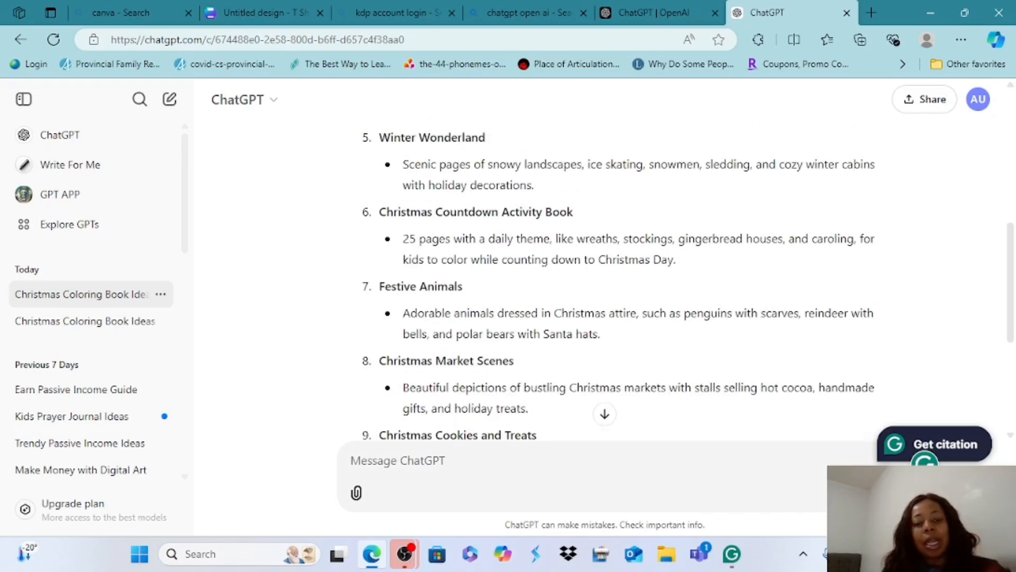
scroll(302, 249, "up", 1)
scroll(302, 249, "down", 1)
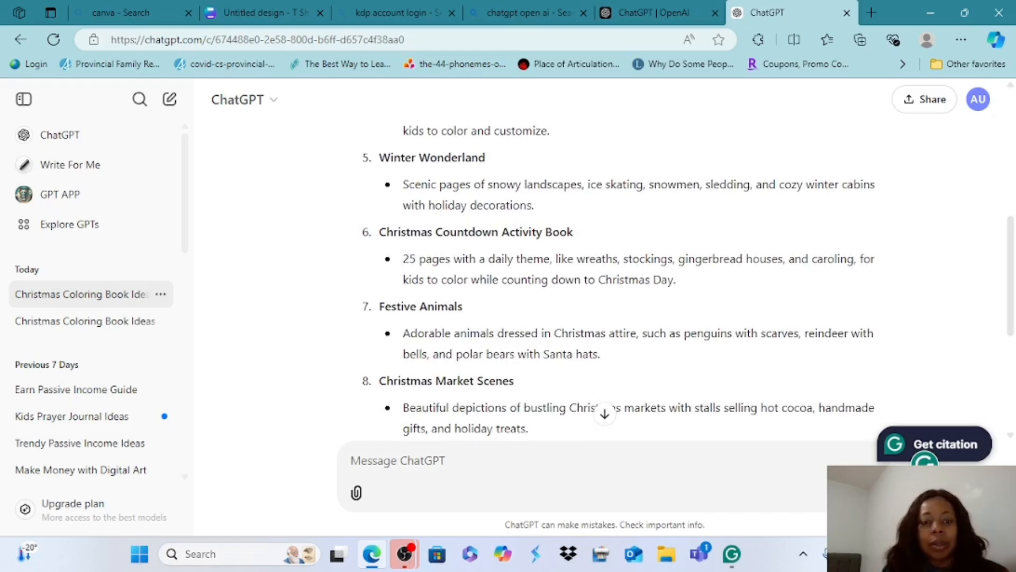
scroll(618, 276, "down", 2)
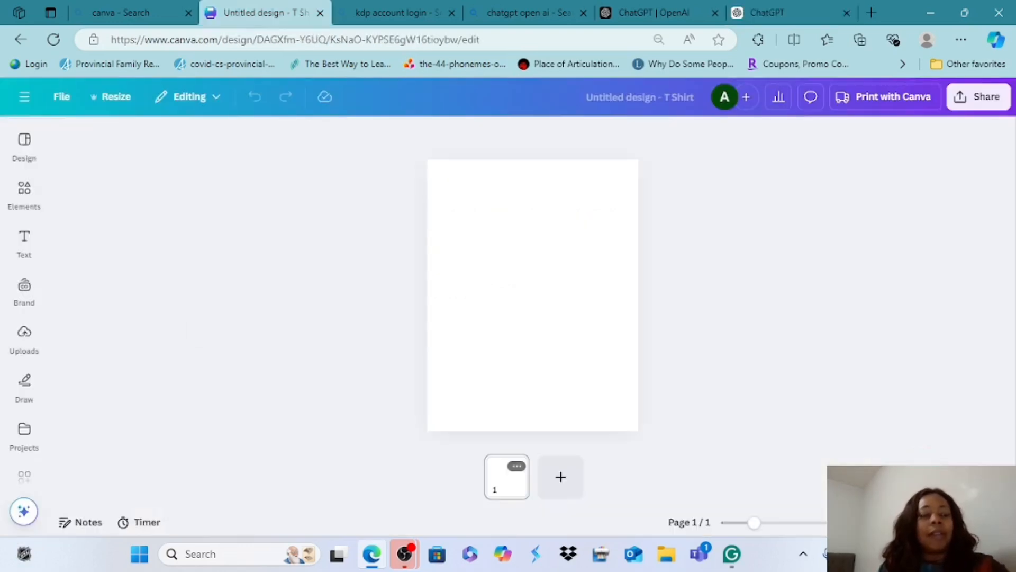
In Canva, start a new custom-size design in inches and set its width to 8.625 in
left_click(24, 97)
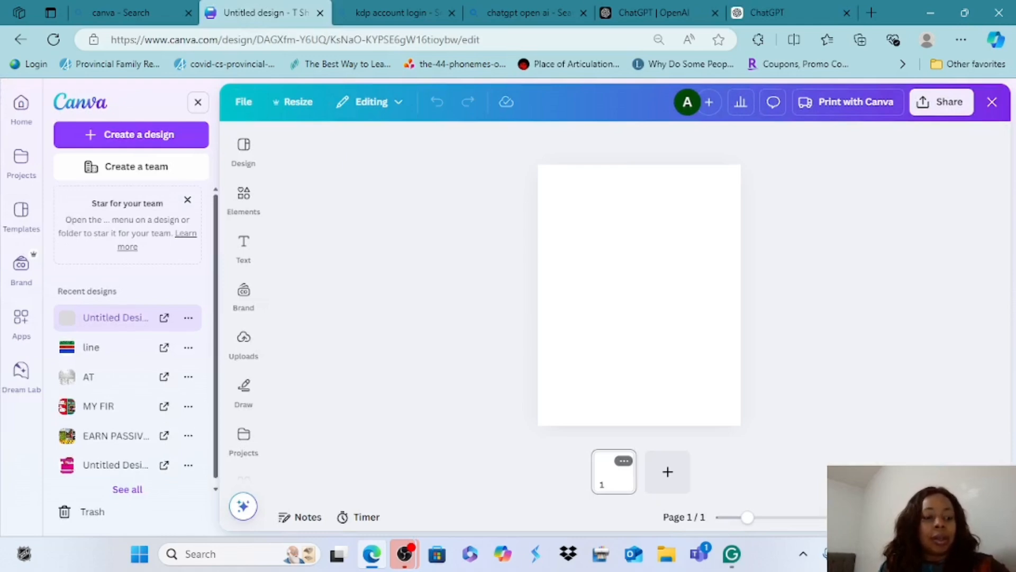
left_click(131, 134)
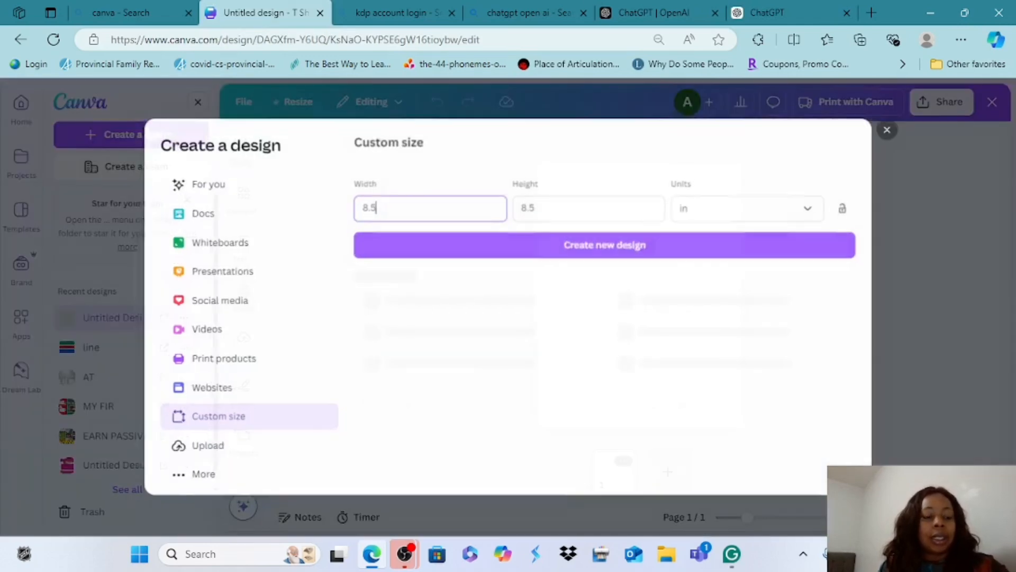
key("BackSpace")
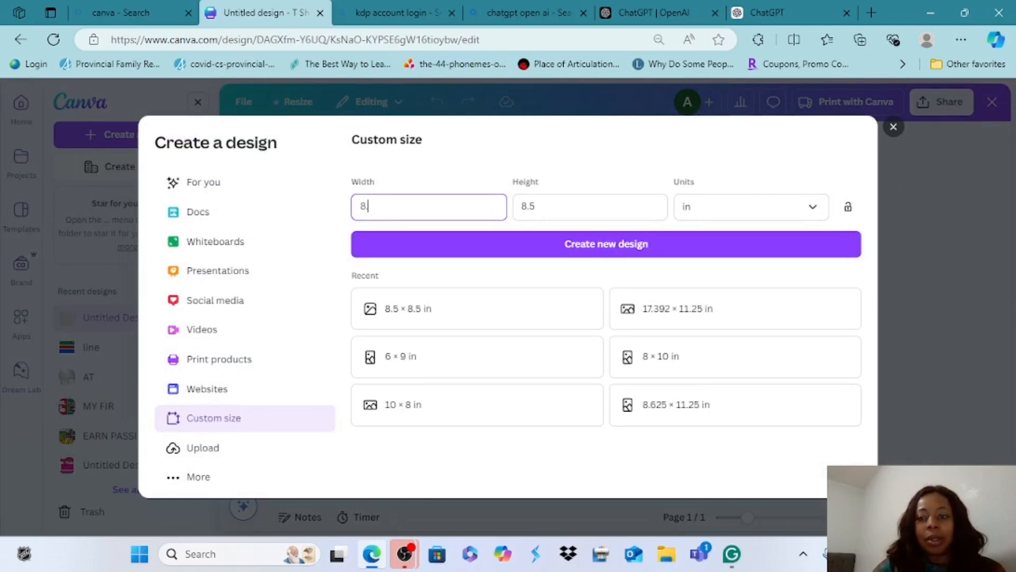
left_click(813, 206)
left_click(718, 271)
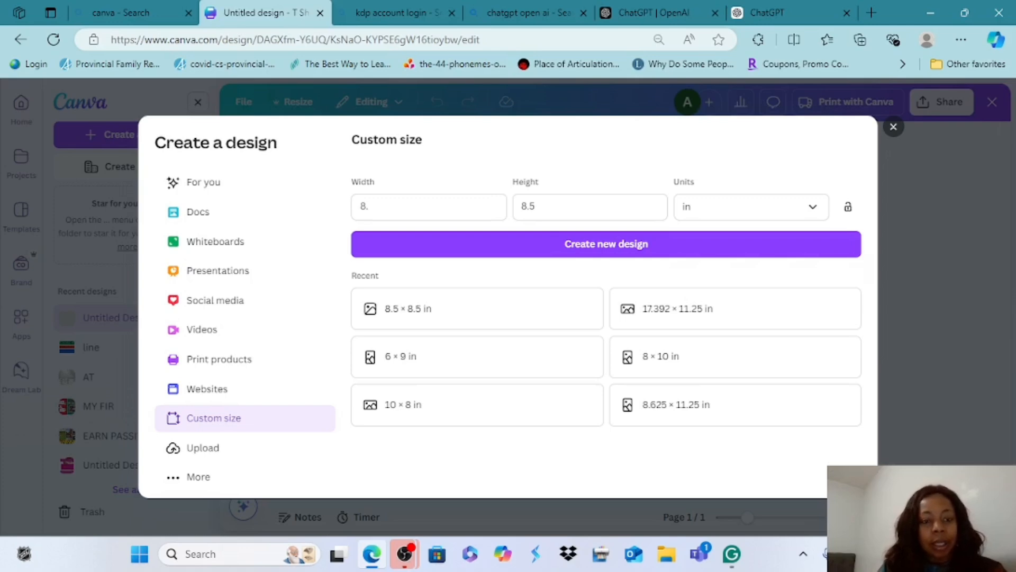
left_click(368, 215)
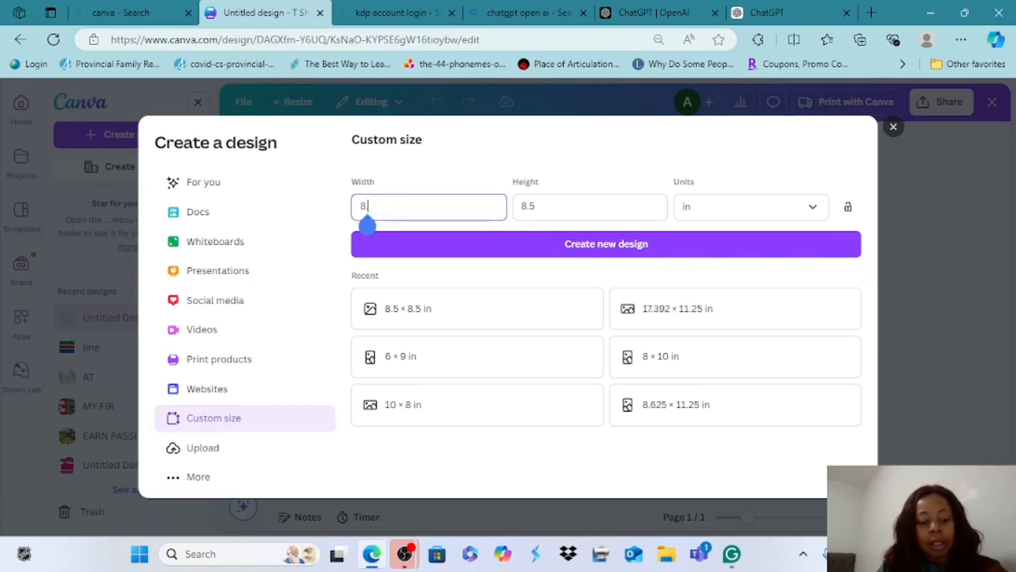
type("6")
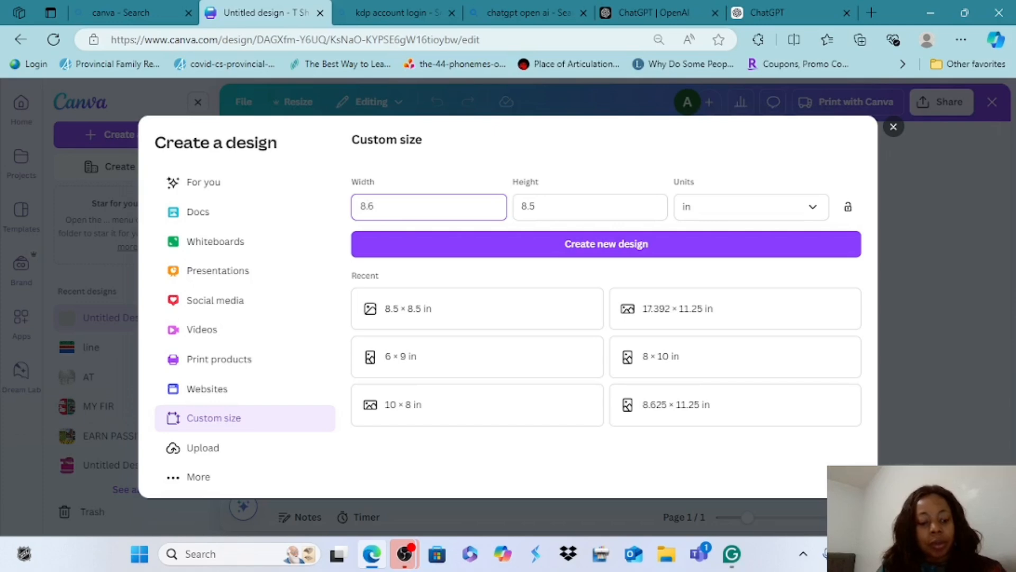
type("25")
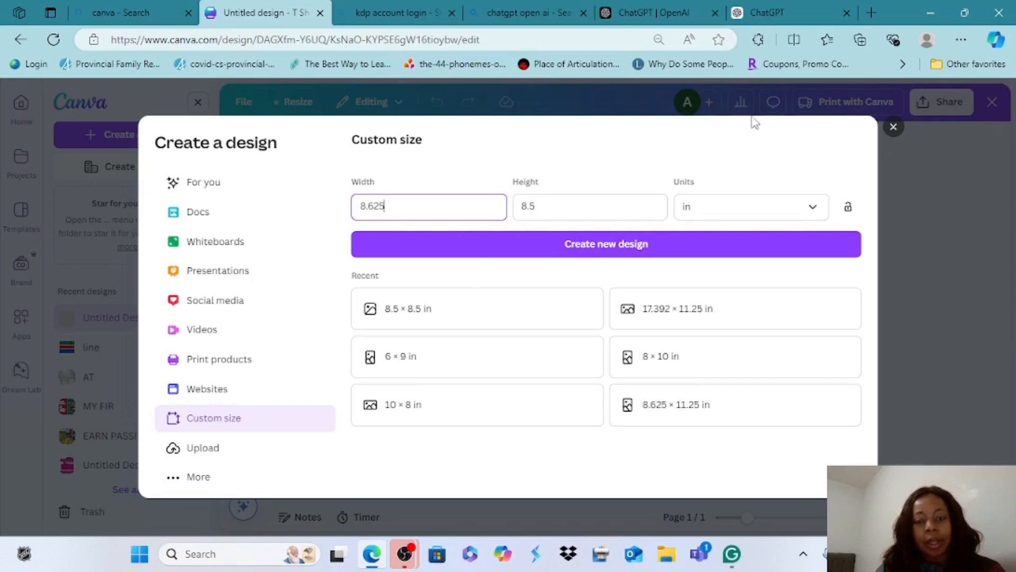
Set the custom design's height to 11.25 in and create the blank design
left_click(541, 205)
key("BackSpace")
key("BackSpace")
key("BackSpace")
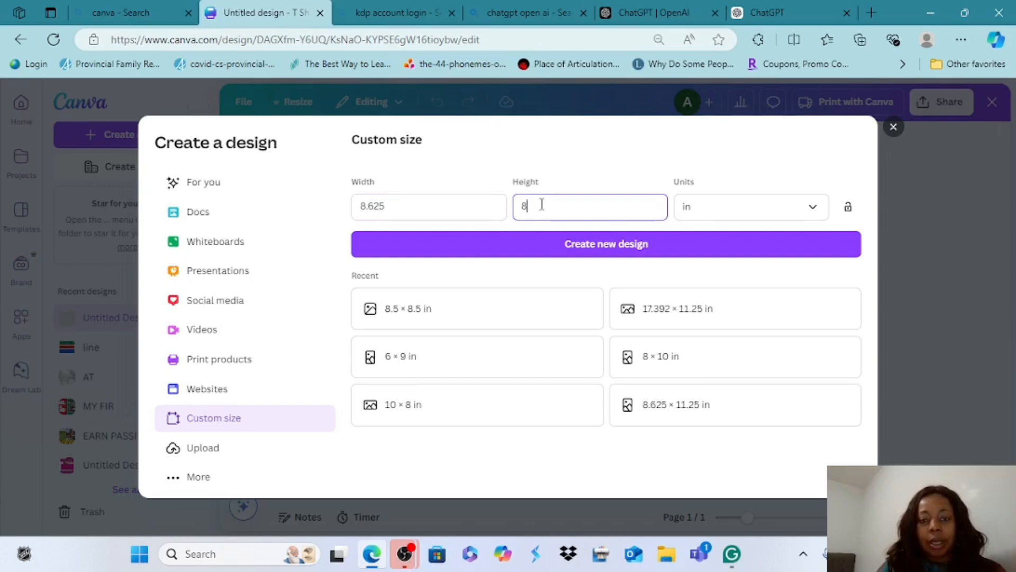
type("11")
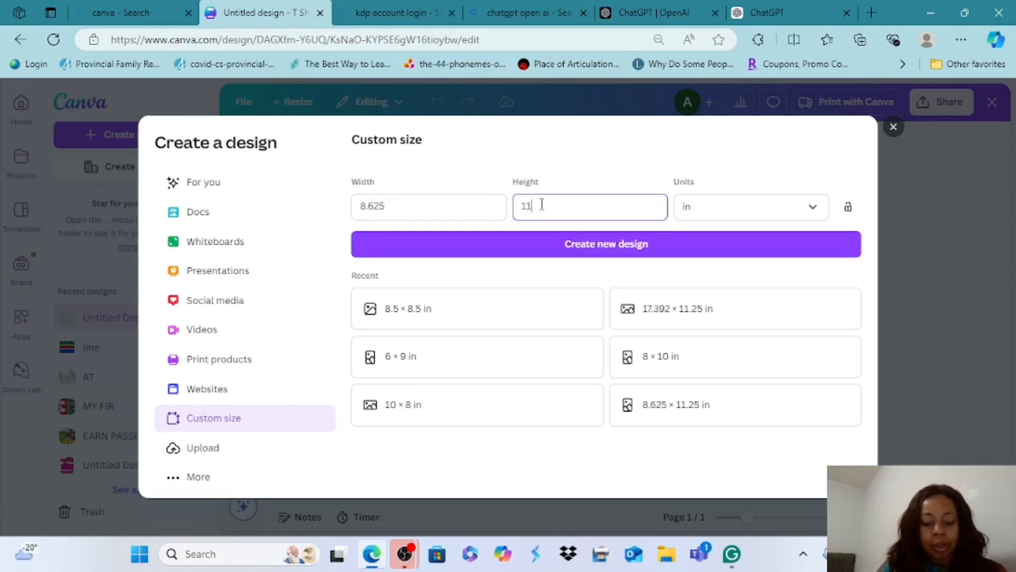
type(".2")
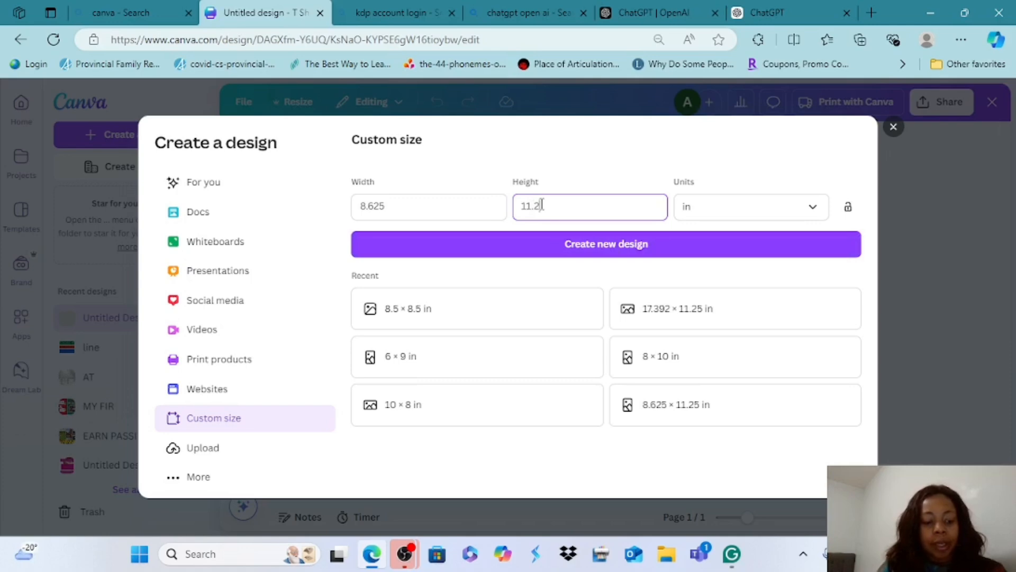
type("5")
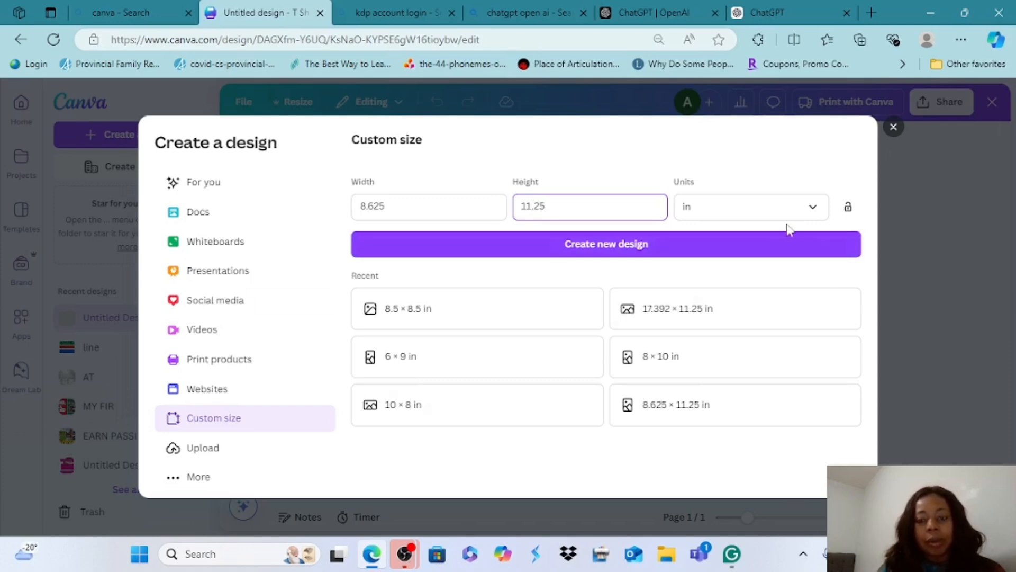
left_click(646, 259)
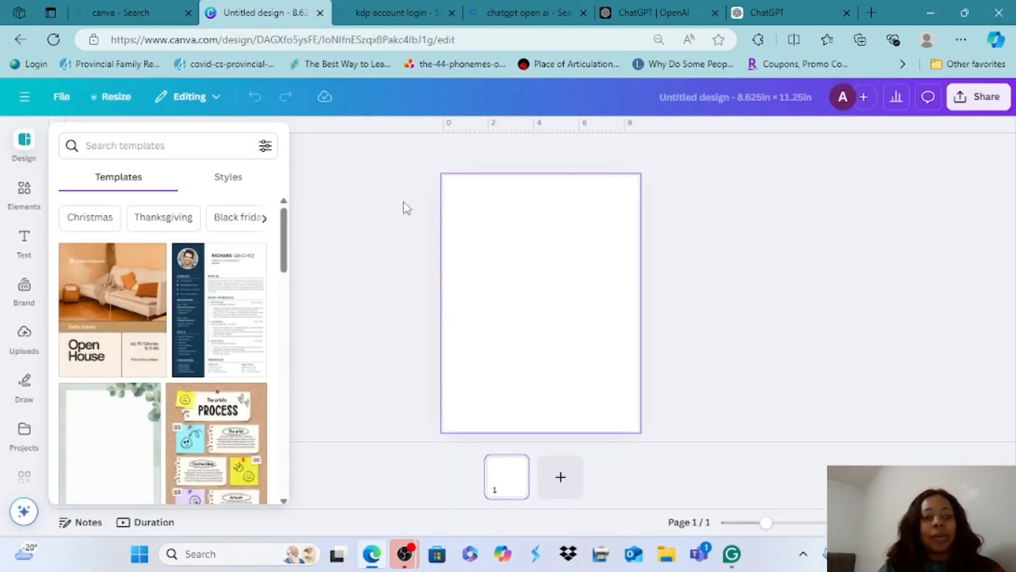
Check the design's settings for the options to show rulers and add guides
left_click(352, 218)
left_click_drag(58, 233, 191, 240)
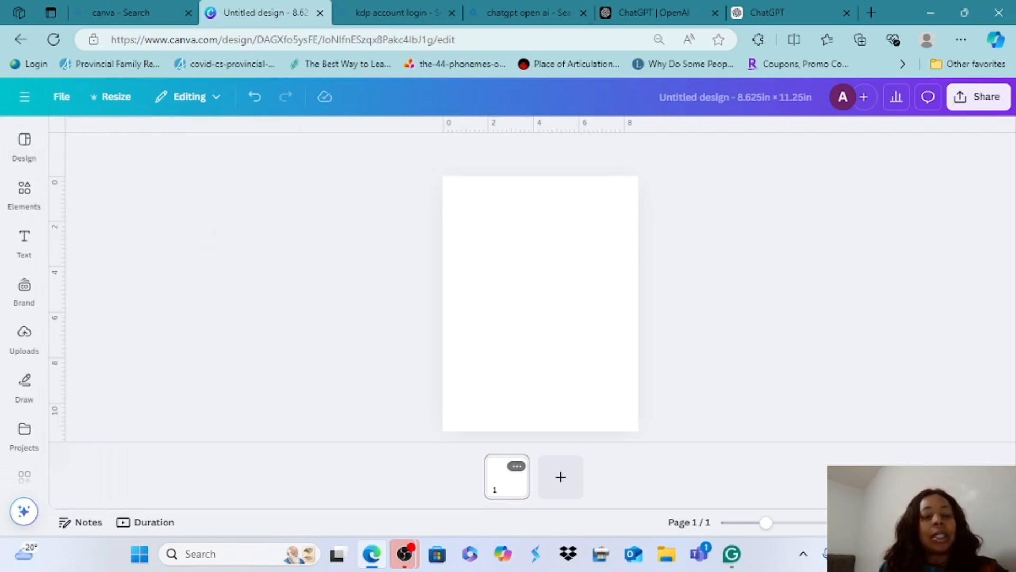
left_click_drag(59, 238, 196, 237)
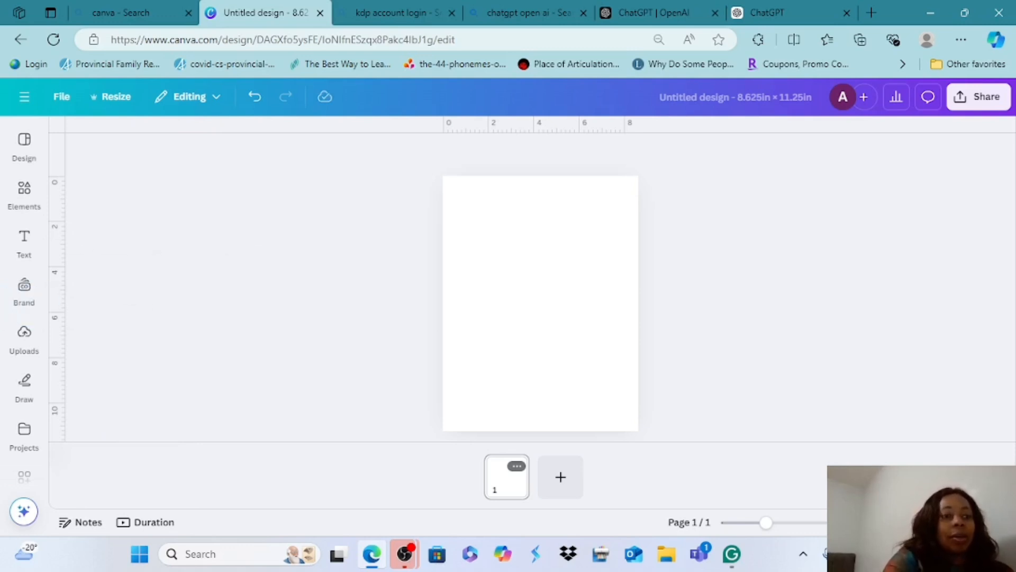
left_click(62, 97)
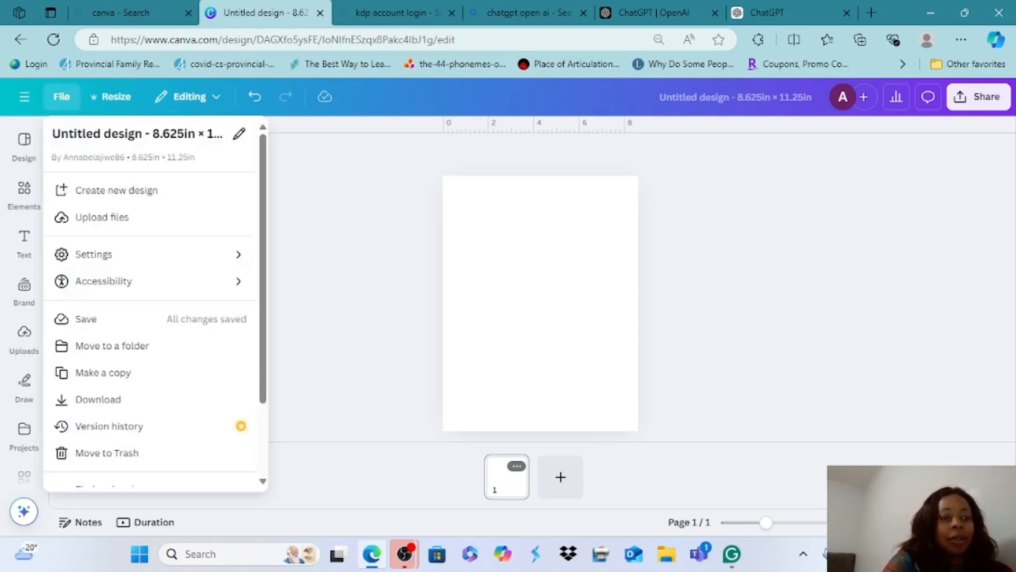
mouse_move(106, 255)
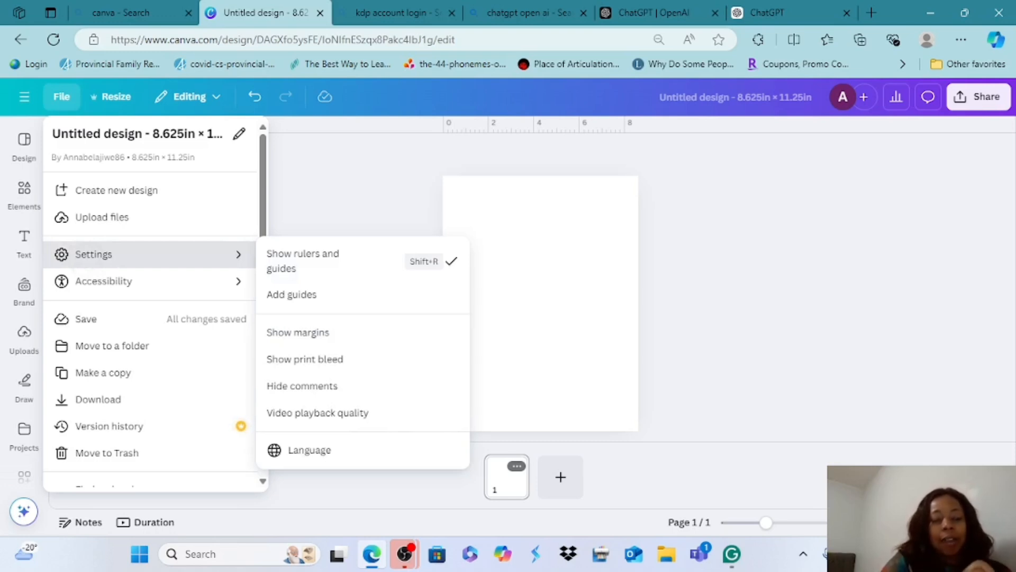
left_click(352, 178)
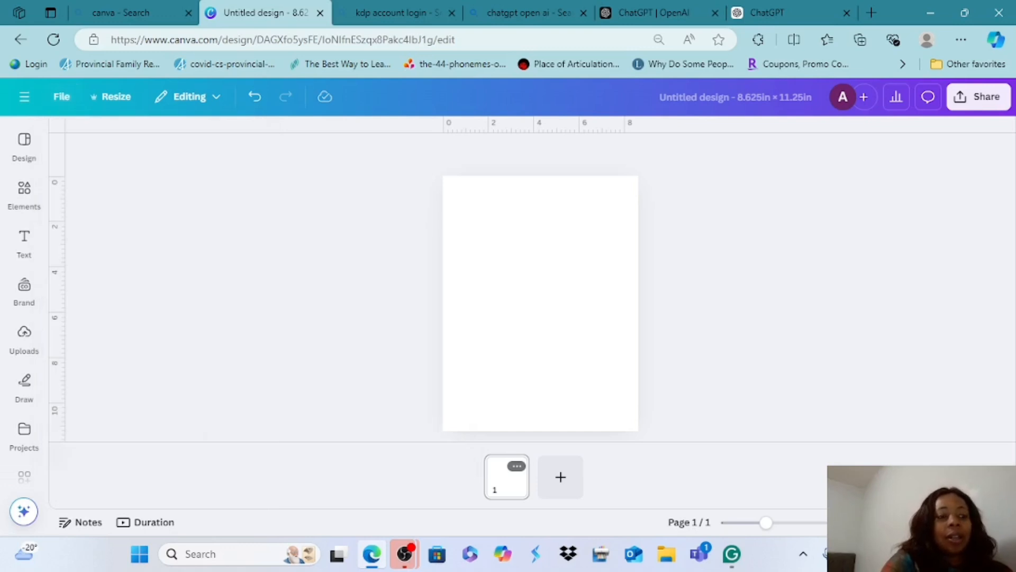
Add a vertical ruler guide to the page and position it about 0.387 in from the page's left edge
left_click(24, 242)
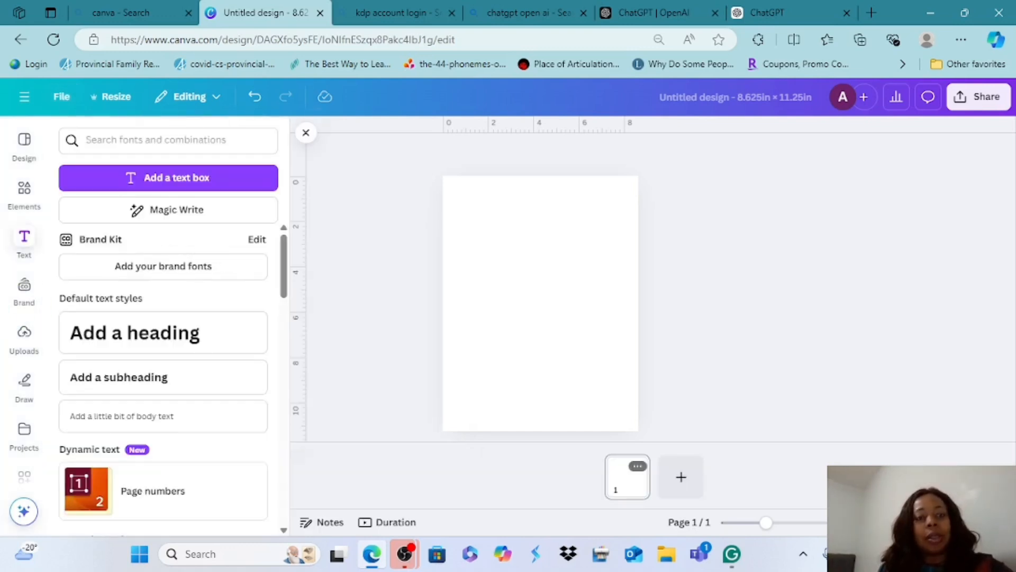
left_click_drag(312, 283, 453, 294)
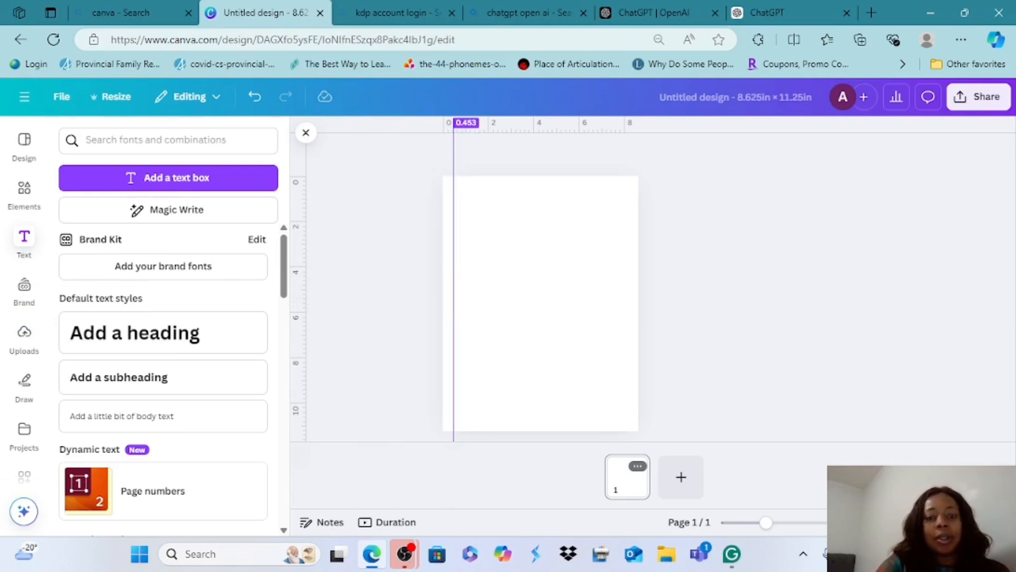
left_click_drag(454, 275, 462, 242)
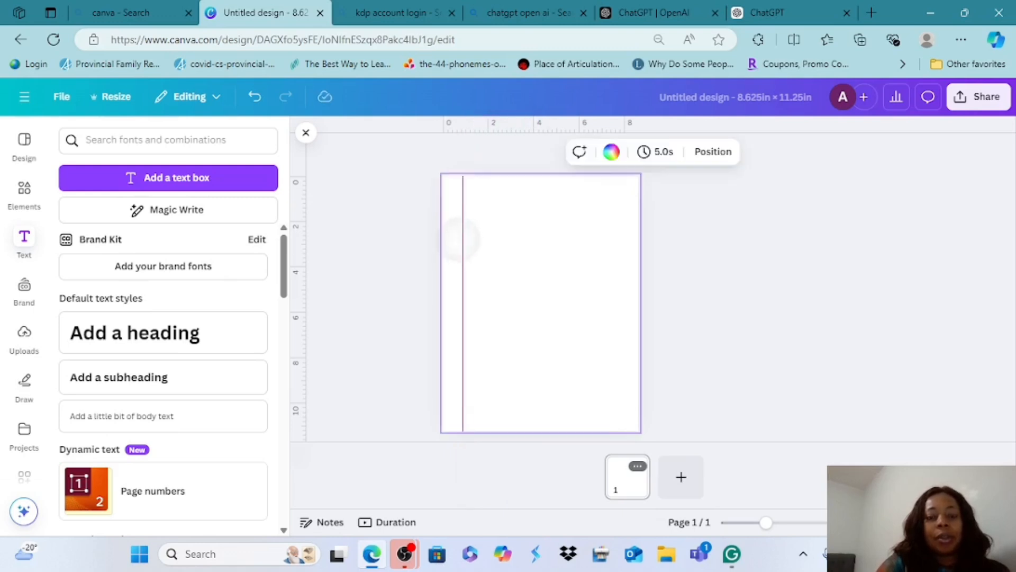
right_click(459, 241)
key("Escape")
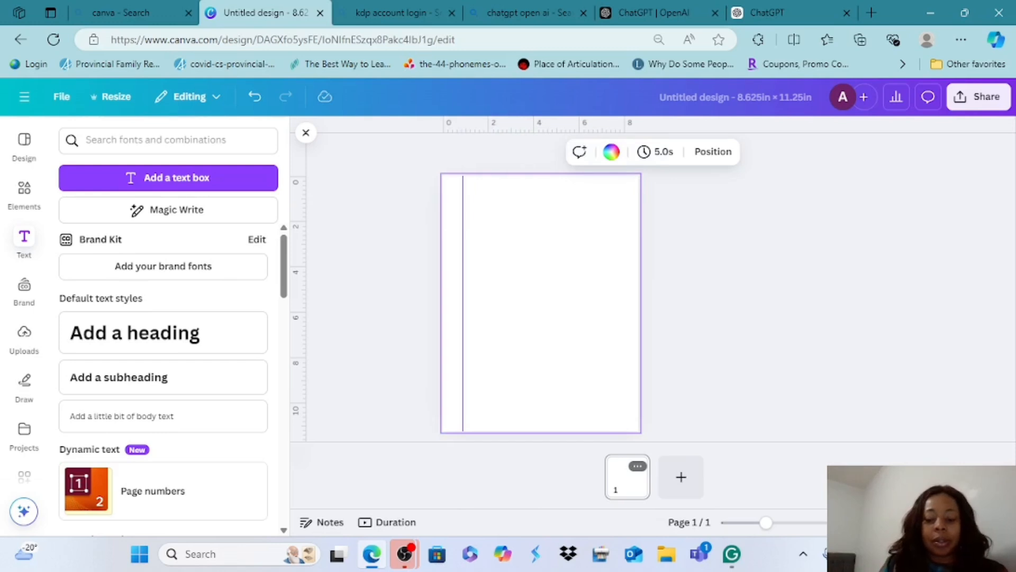
left_click_drag(463, 241, 452, 241)
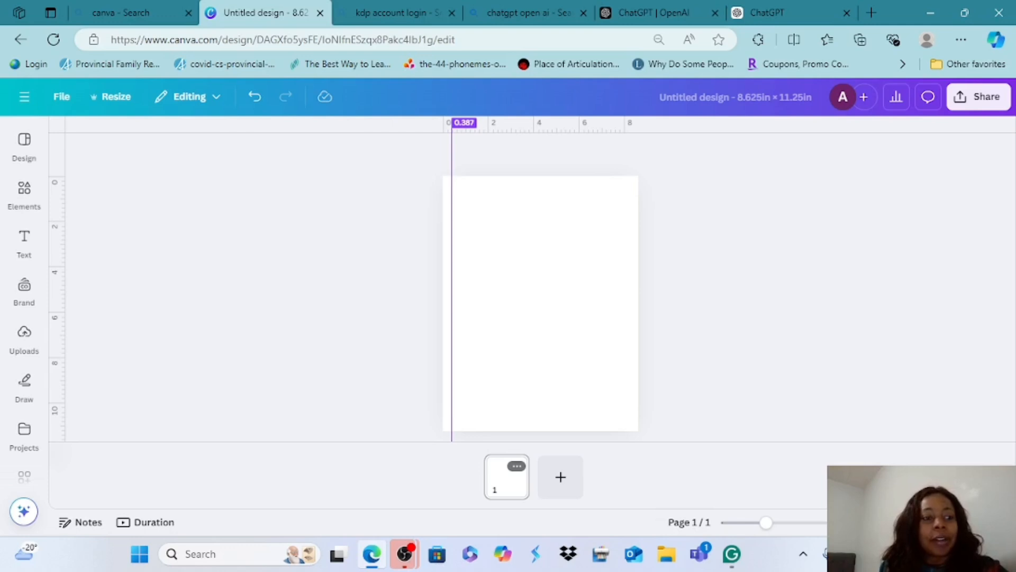
Insert a square shape and reshape it into a narrow vertical strip filling the gap between the page's left edge and the guide
left_click(24, 195)
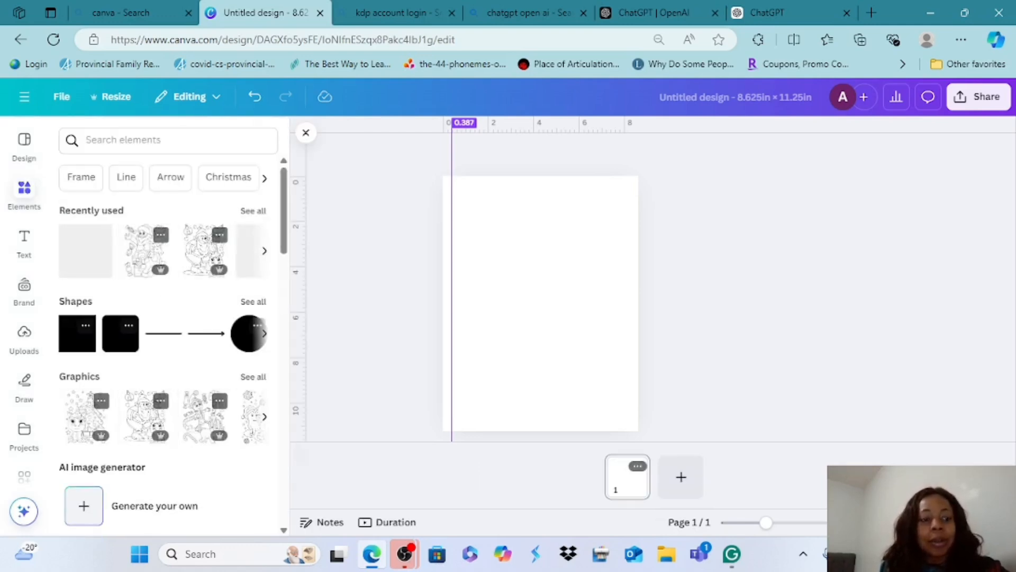
key("r")
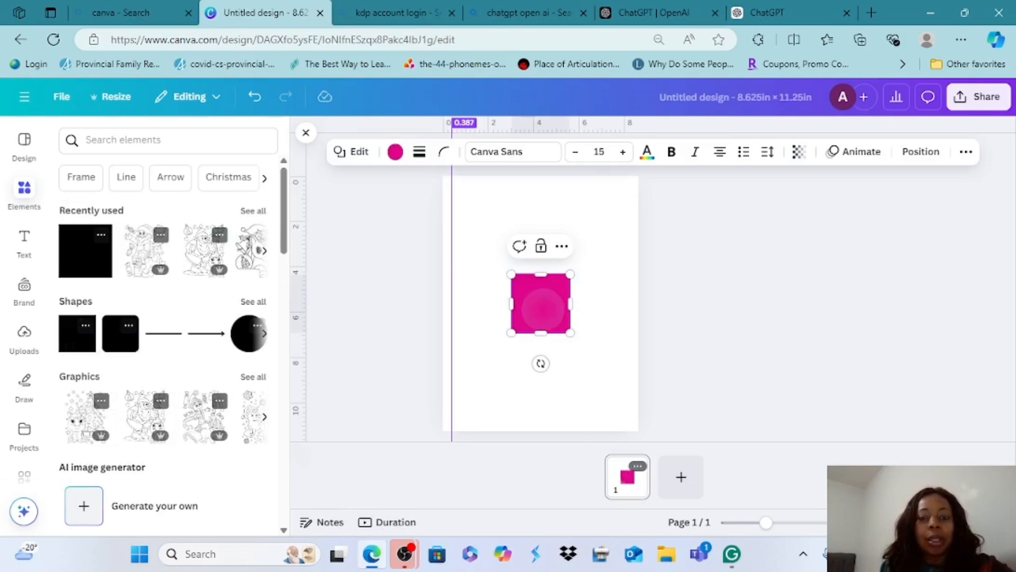
left_click_drag(540, 311, 443, 304)
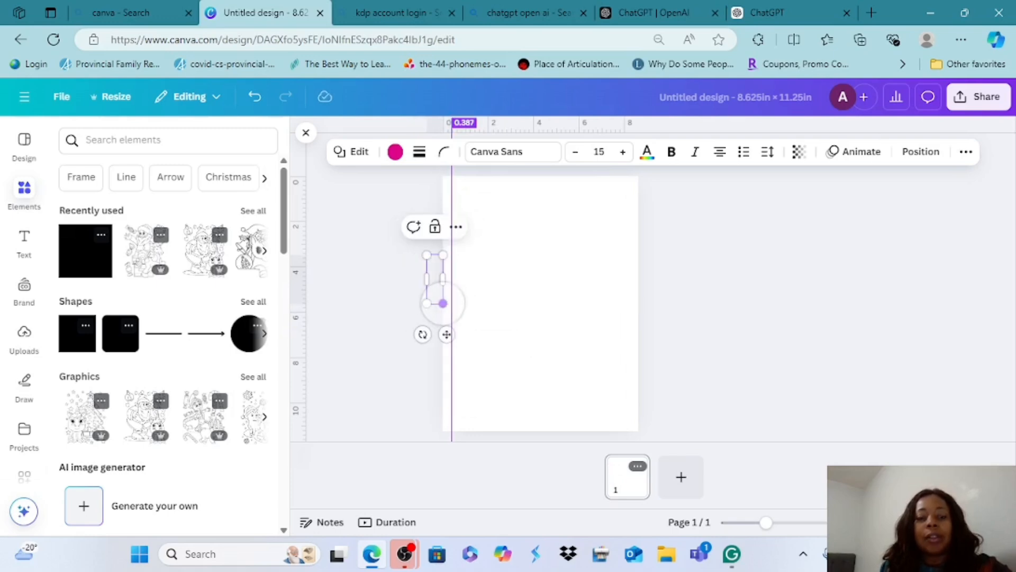
right_click(443, 302)
left_click(443, 303)
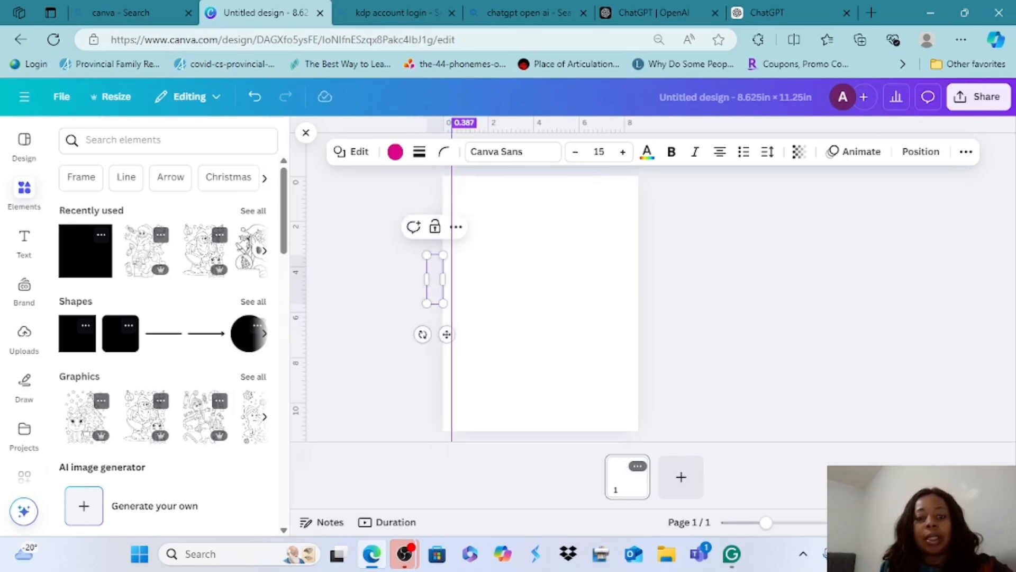
left_click(453, 307)
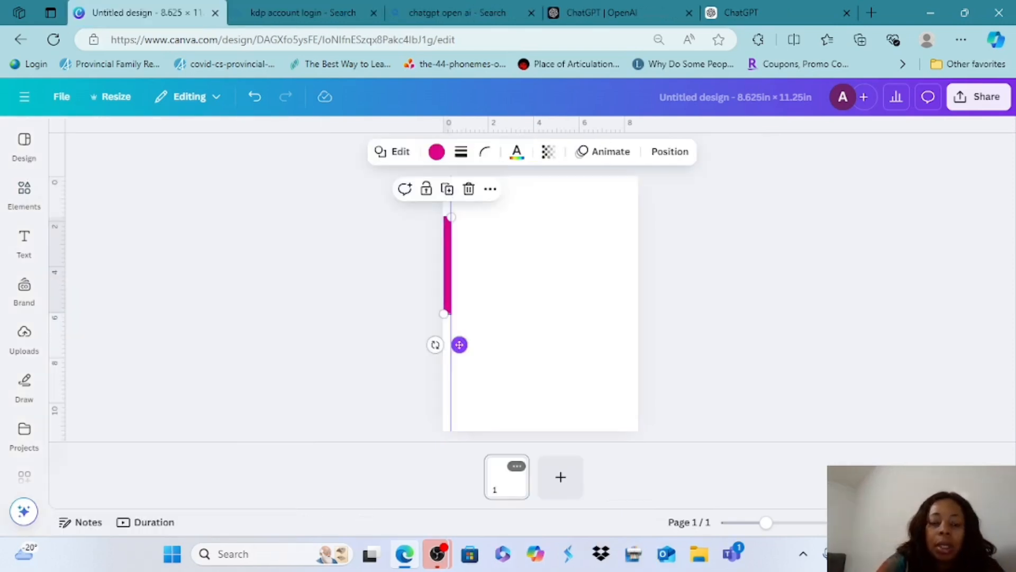
Duplicate the strip and align the copy flush with the page's right edge, level with the original
left_click(447, 189)
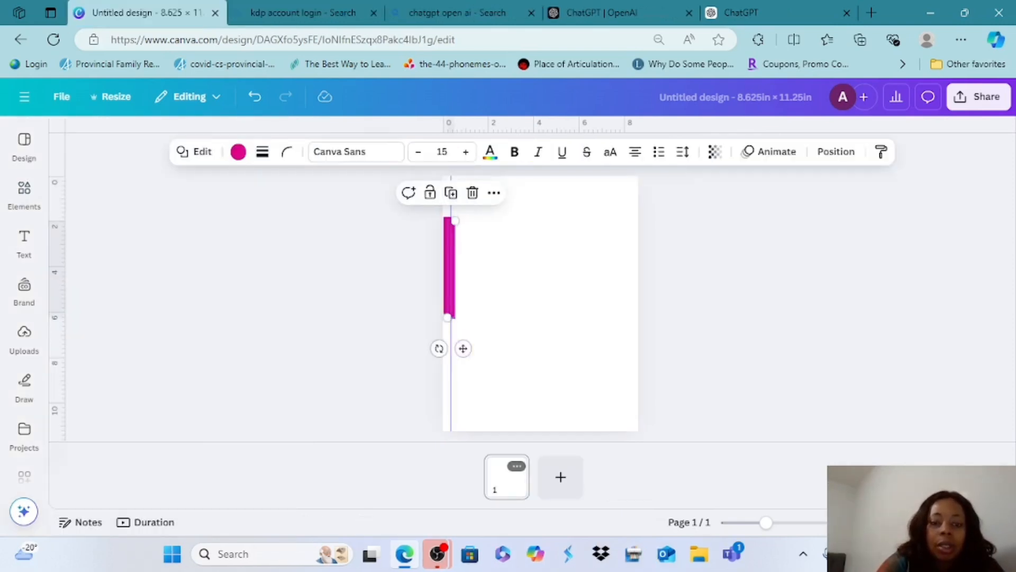
left_click_drag(448, 264, 638, 264)
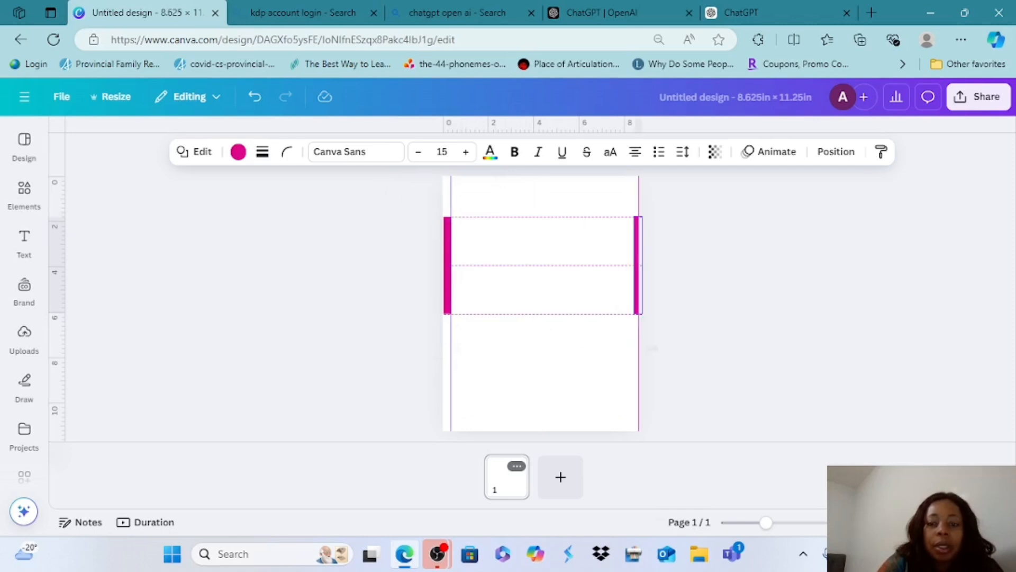
left_click_drag(660, 347, 647, 344)
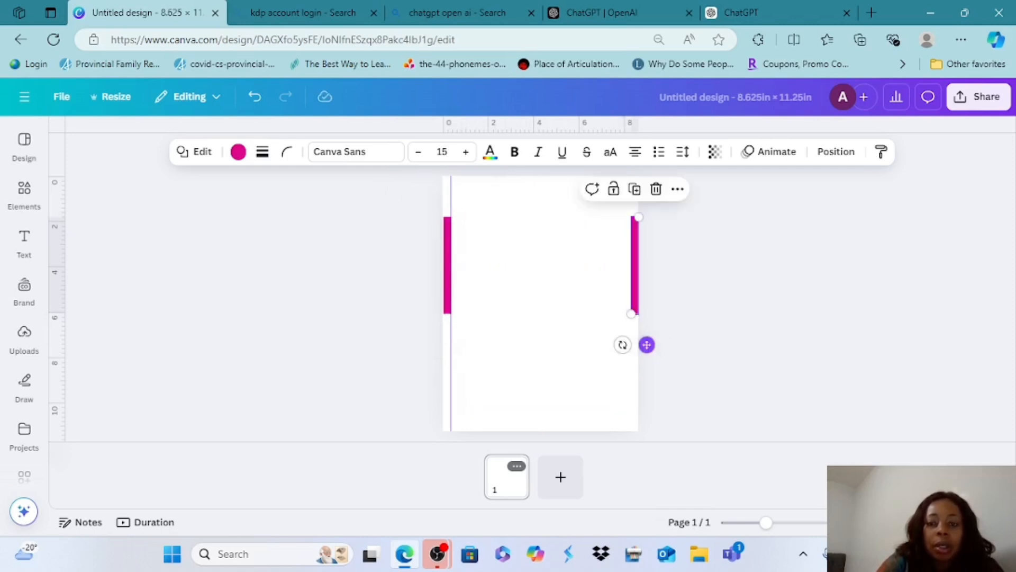
Add two horizontally rotated copies of the strip along the page's bottom and top edges, and move the vertical guide to 0.000 in
key("ctrl+d")
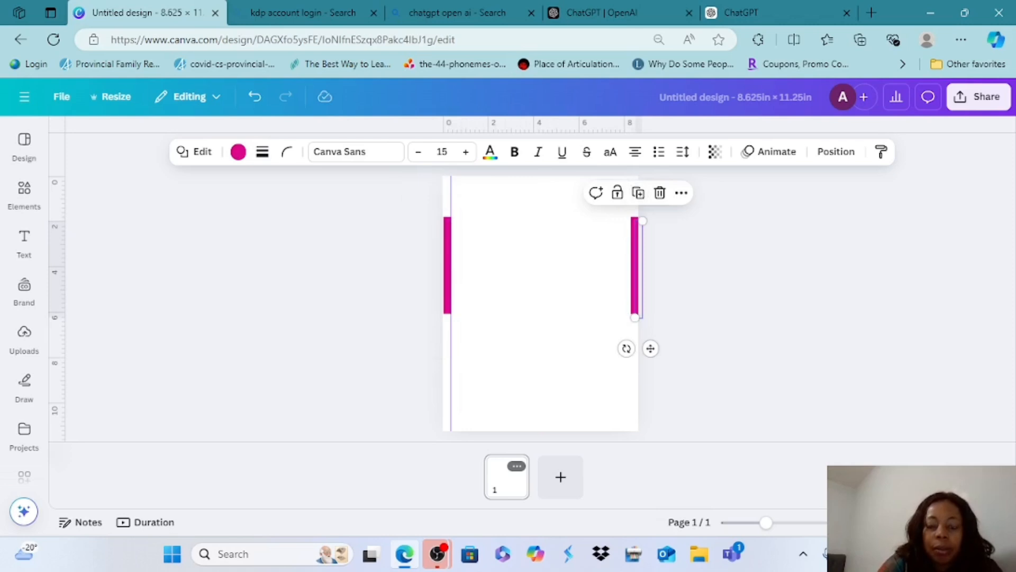
left_click_drag(651, 349, 544, 421)
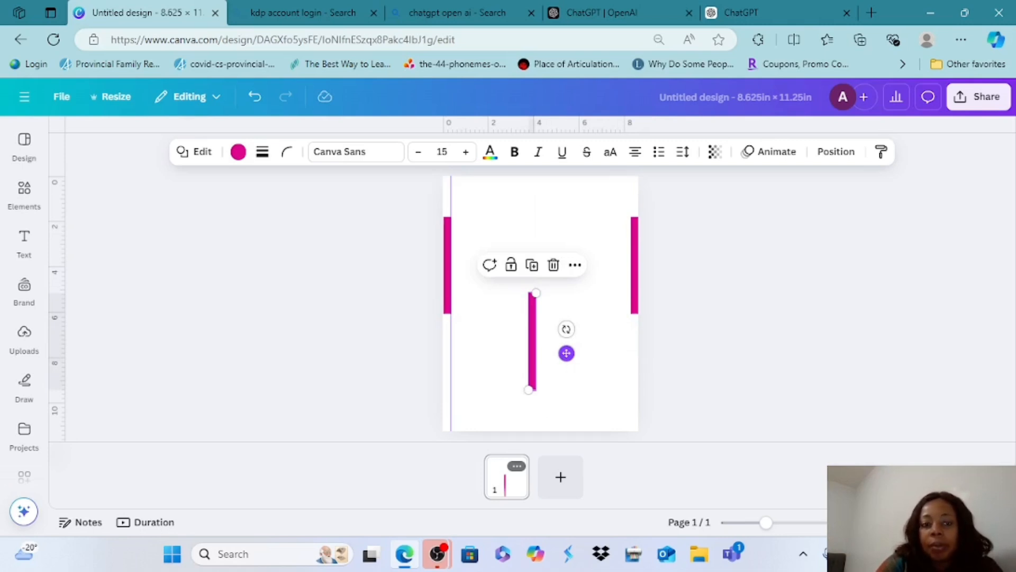
left_click_drag(566, 328, 590, 454)
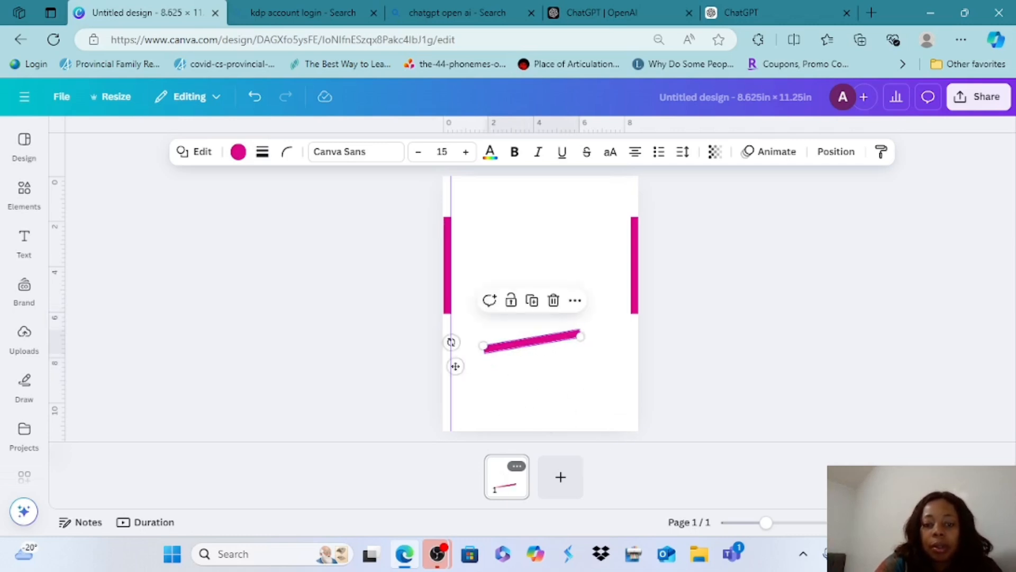
left_click_drag(451, 330, 441, 331)
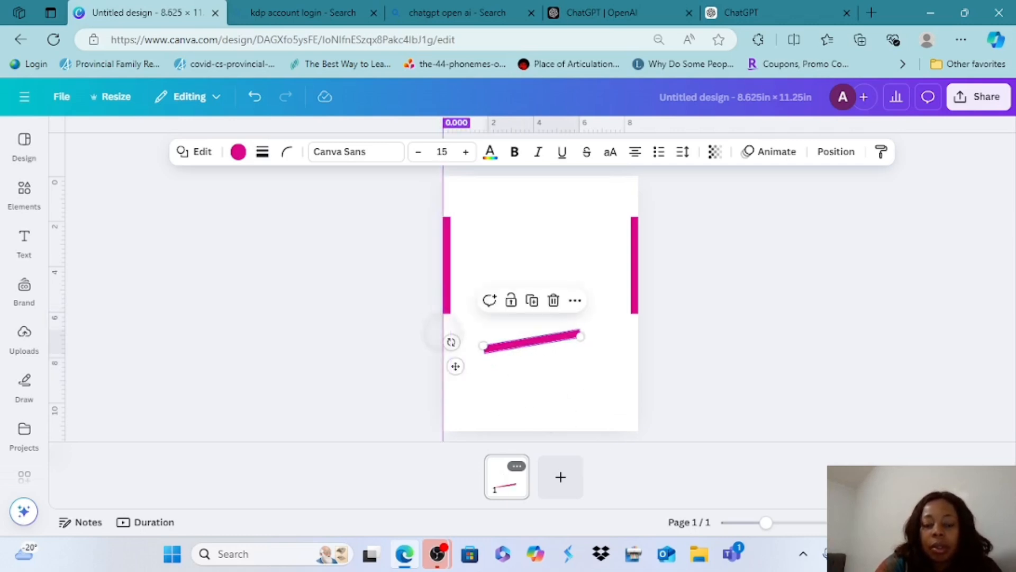
left_click(563, 373)
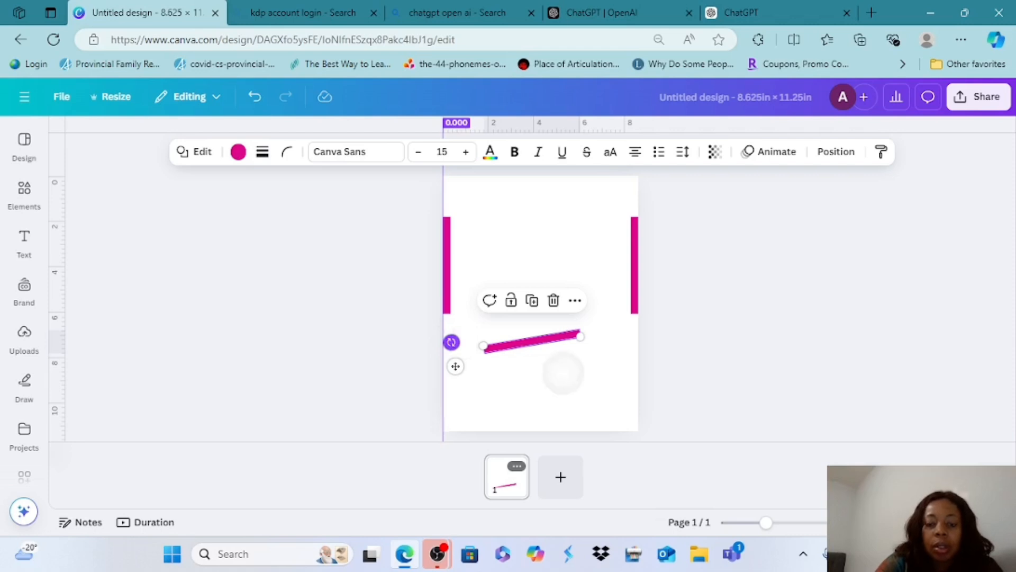
key("ctrl+z")
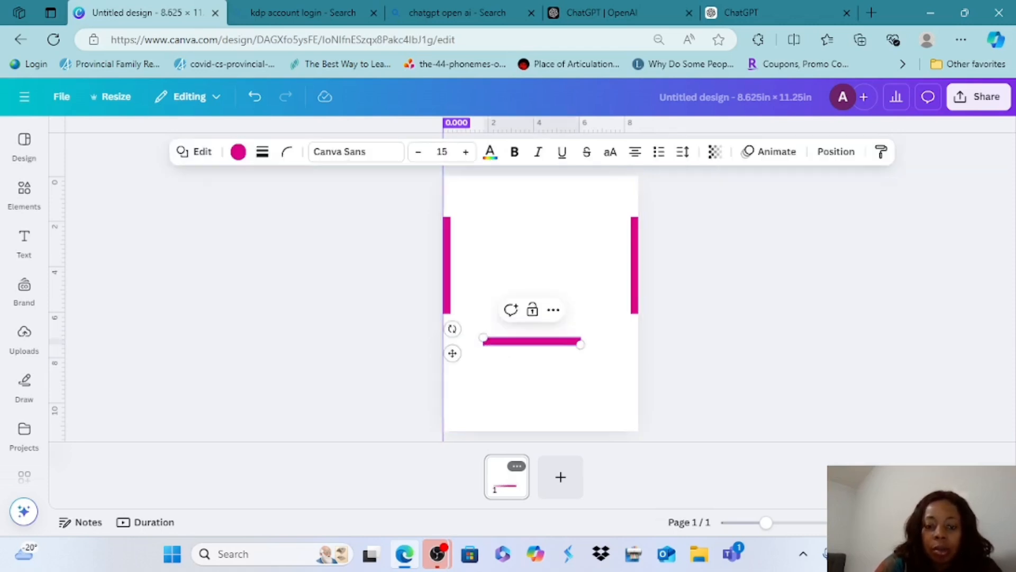
left_click_drag(452, 353, 450, 438)
key("ctrl+v")
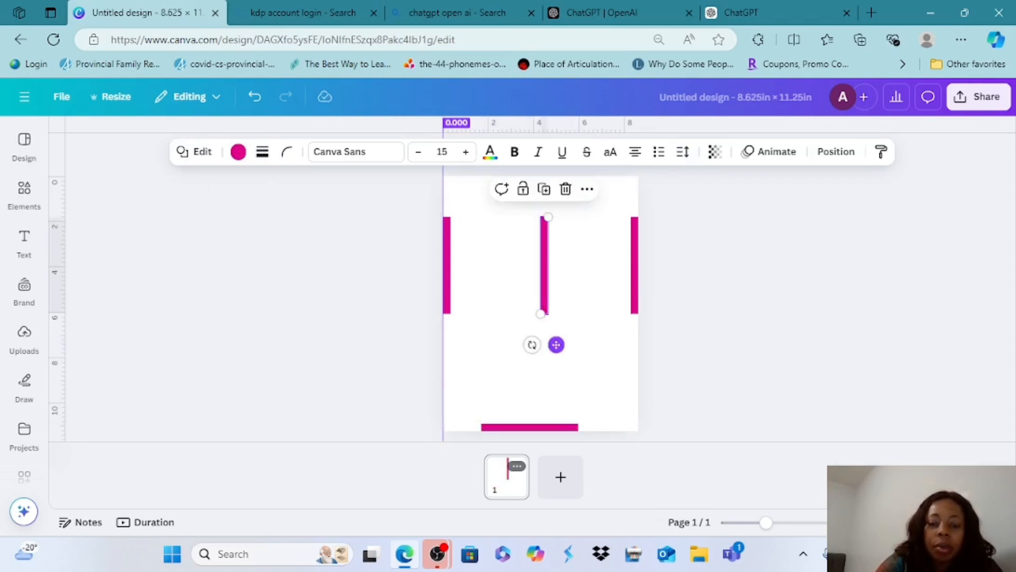
left_click_drag(532, 344, 540, 180)
Paste another strip, color it black and enlarge it into a rectangle filling the area inside the four margin strips
key("ctrl+v")
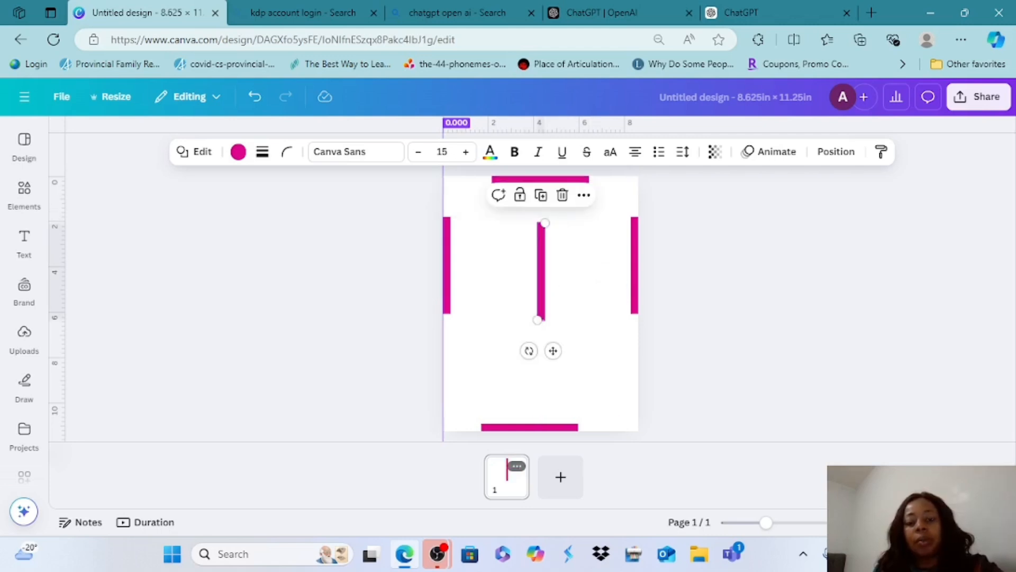
left_click_drag(537, 320, 462, 356)
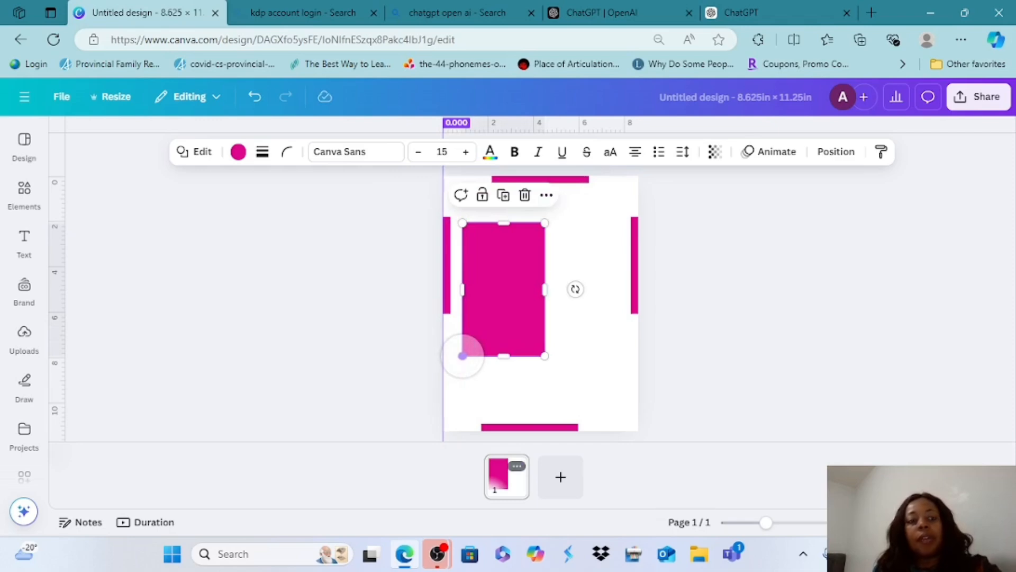
left_click(238, 151)
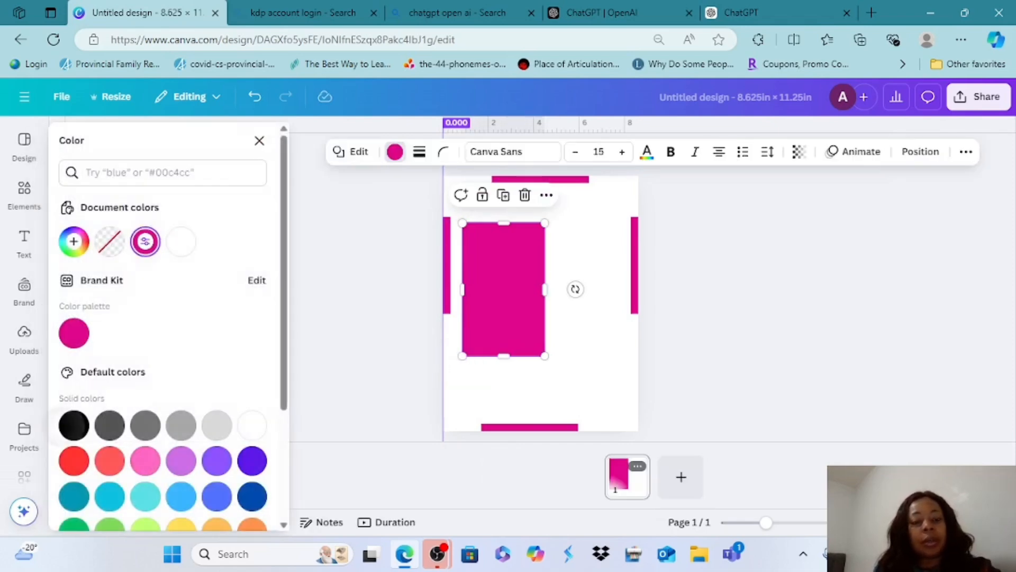
left_click(74, 425)
left_click_drag(451, 415, 451, 424)
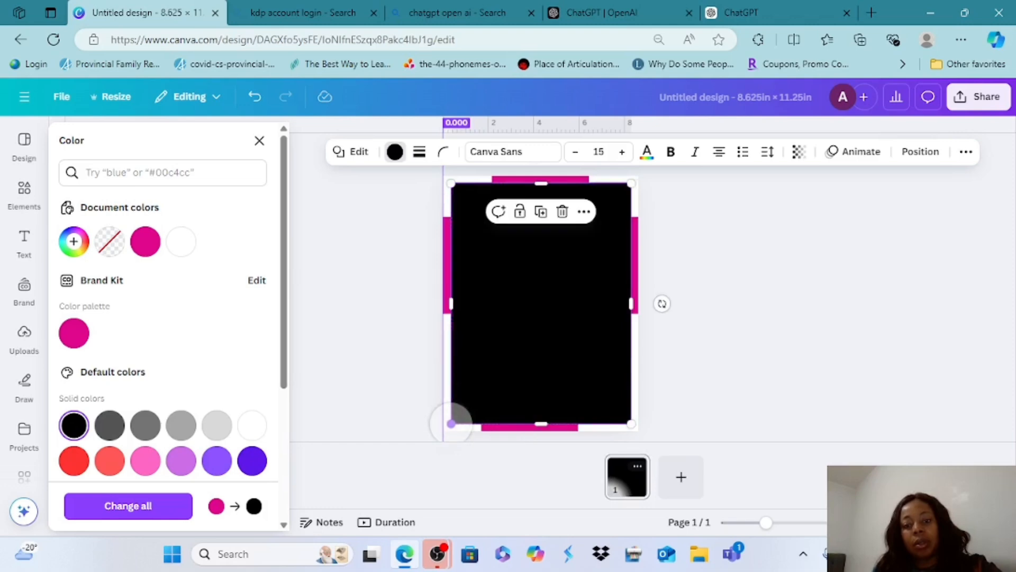
left_click(346, 326)
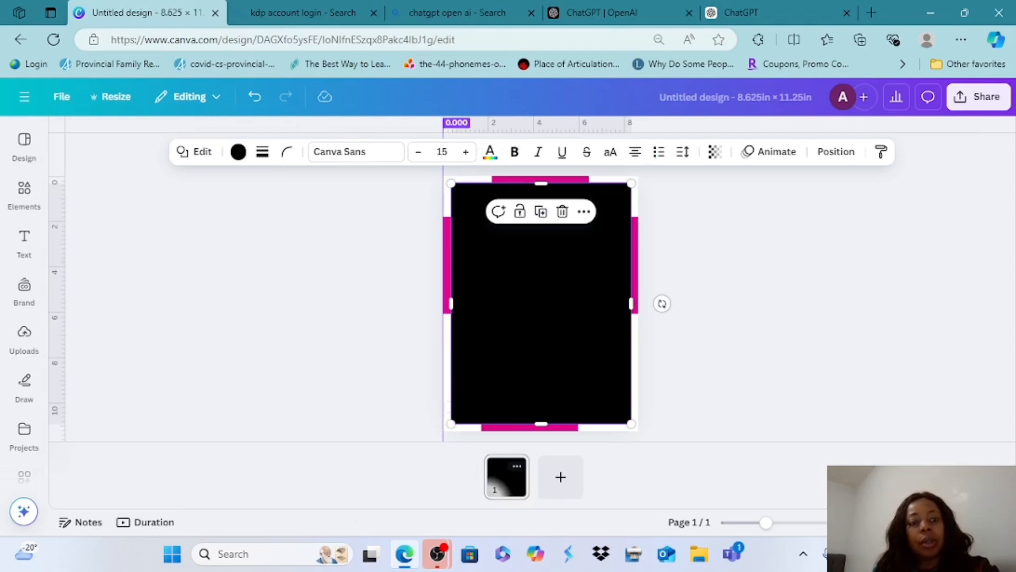
Give the large rectangle a solid black border of weight 3 and a white fill
left_click(262, 151)
left_click(225, 192)
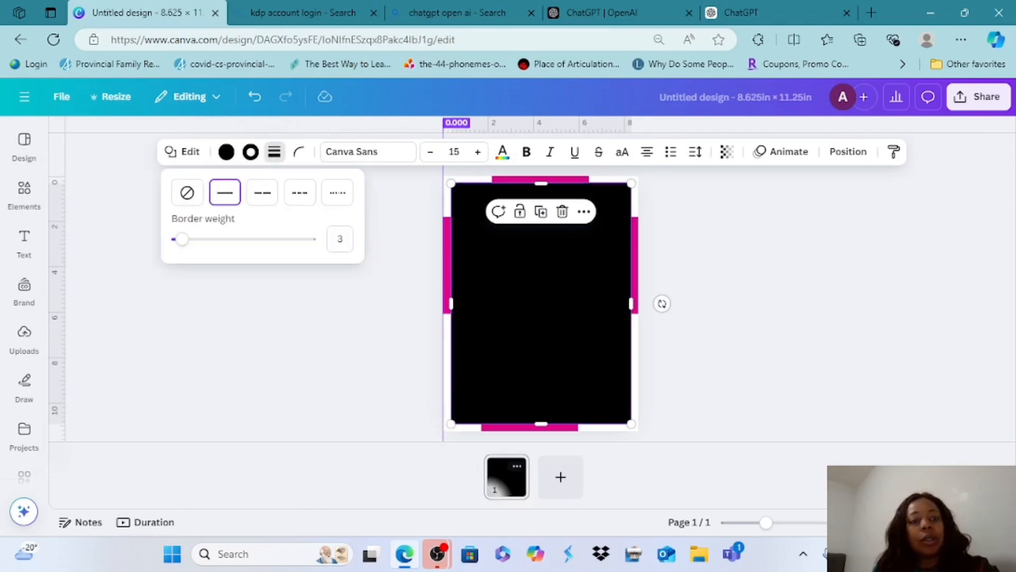
left_click(274, 151)
left_click(250, 152)
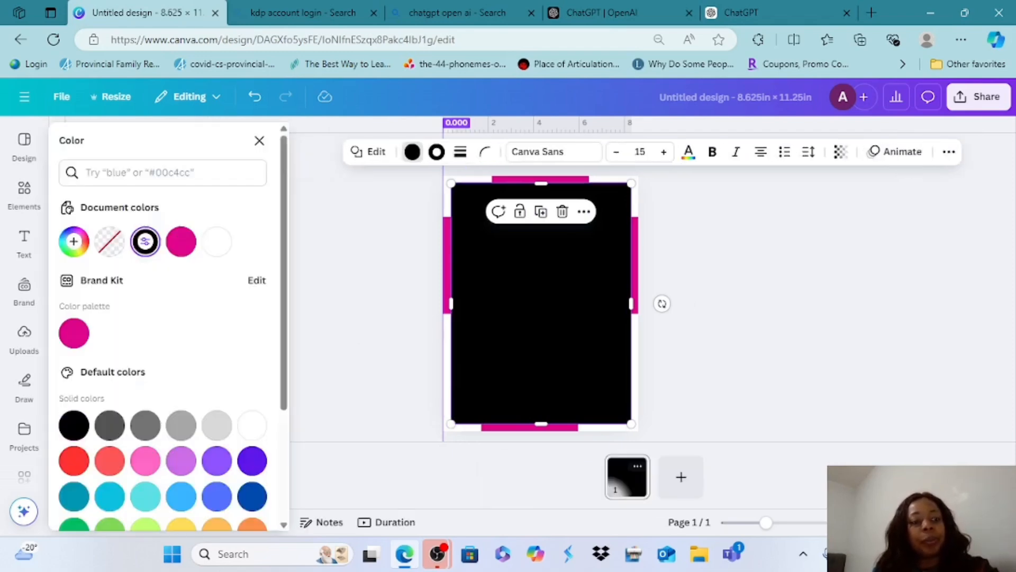
left_click(216, 241)
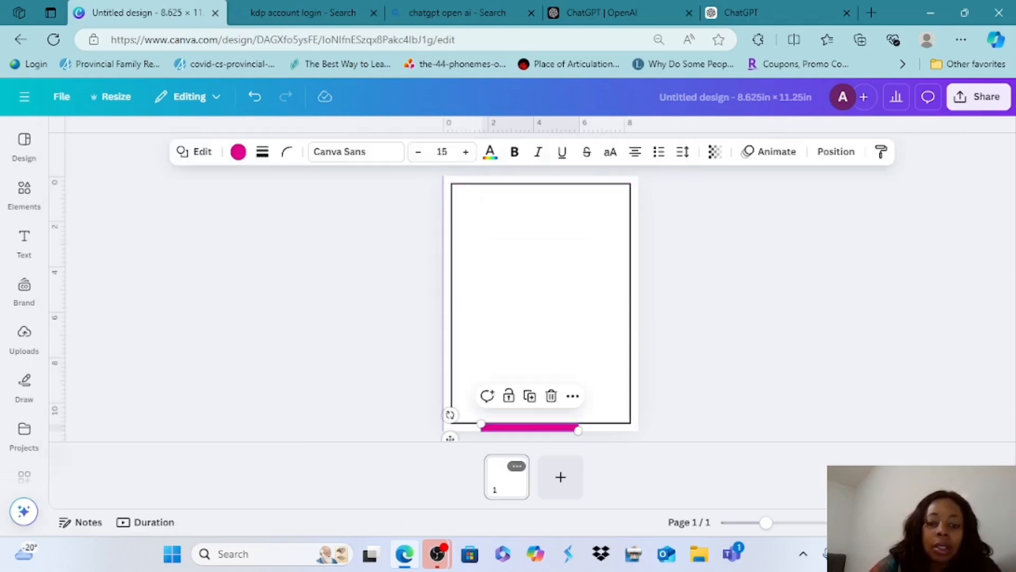
Delete the pink margin strips and remove the vertical guide from the page
key("Delete")
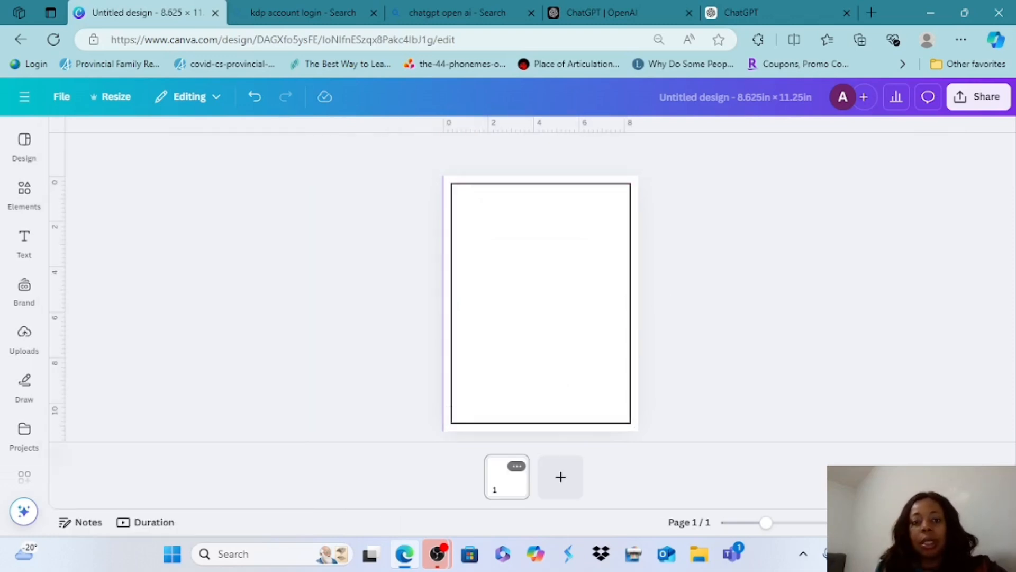
left_click_drag(443, 285, 58, 288)
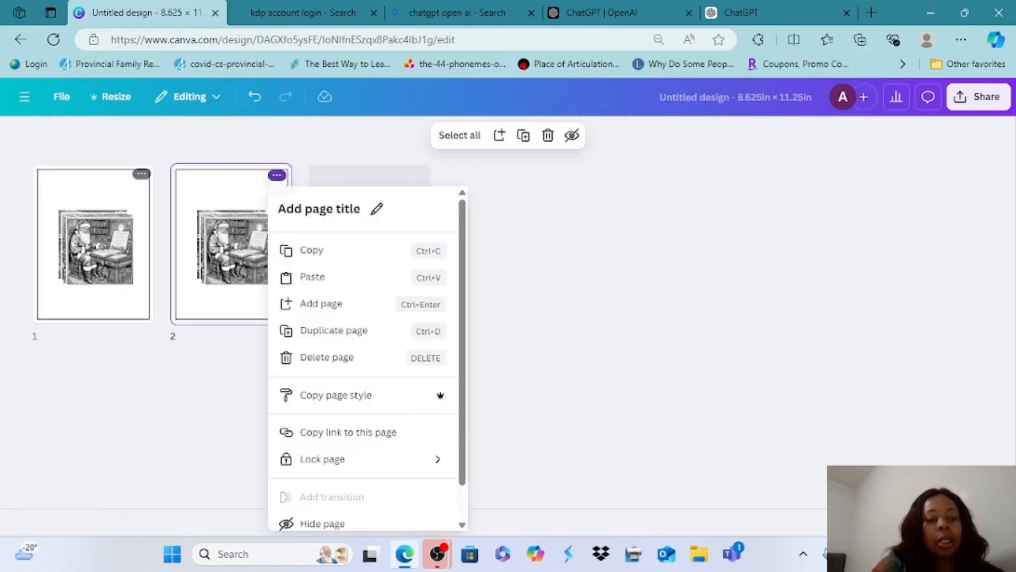
Duplicate the bordered page repeatedly until the design has 18 pages, and return from the page grid to page editing
left_click(334, 331)
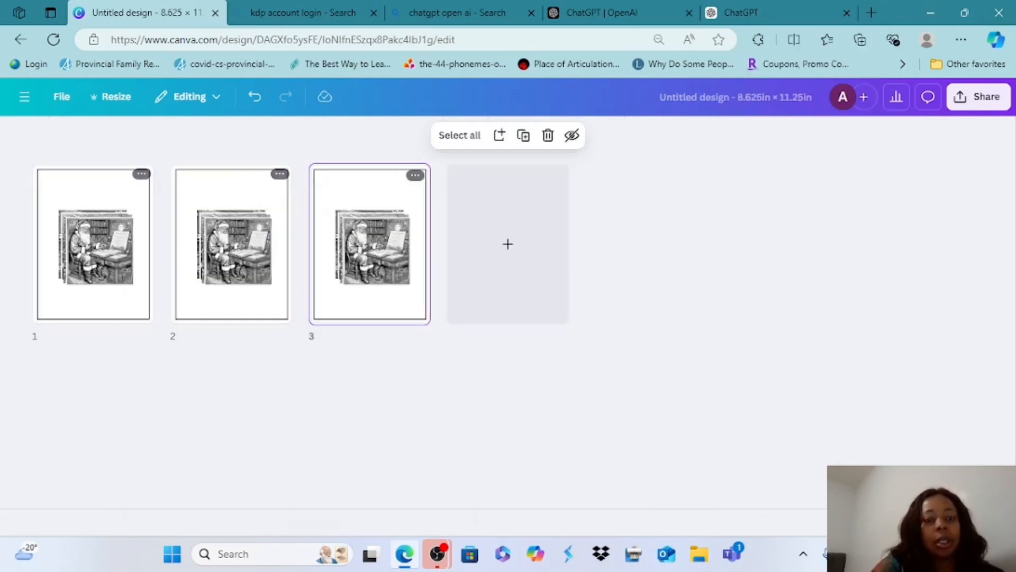
left_click(415, 175)
left_click(472, 330)
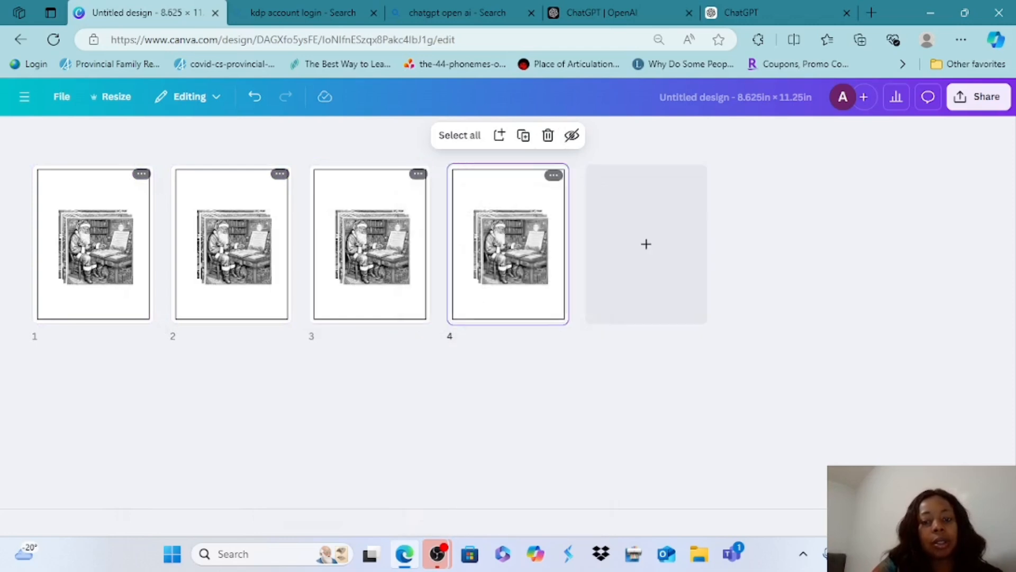
left_click(553, 176)
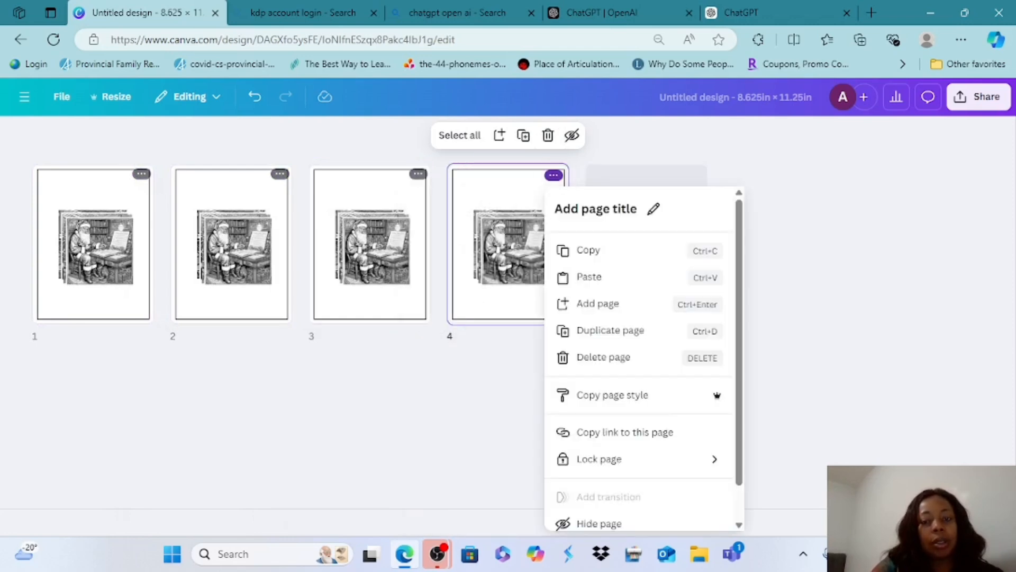
left_click(611, 330)
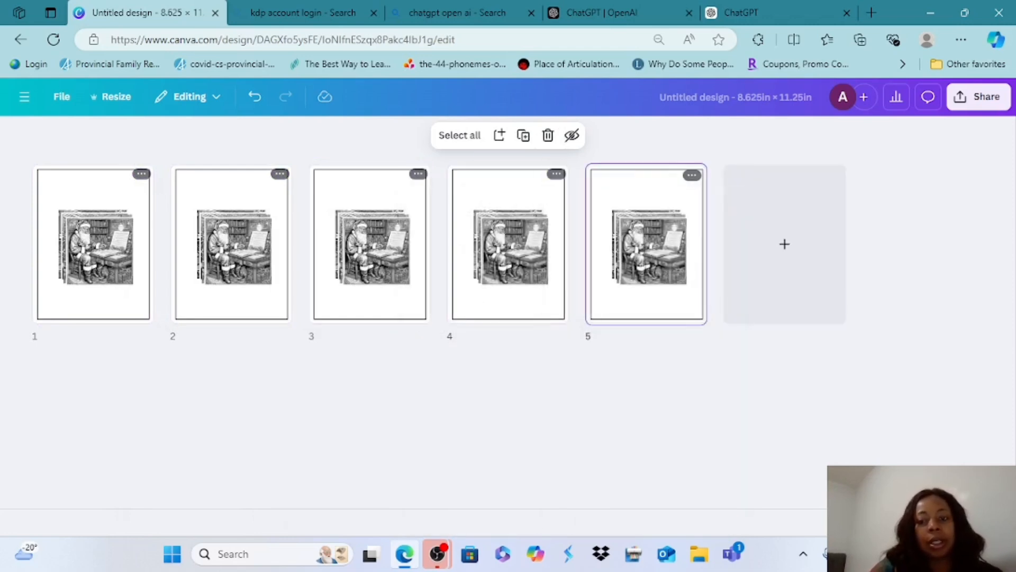
left_click(692, 175)
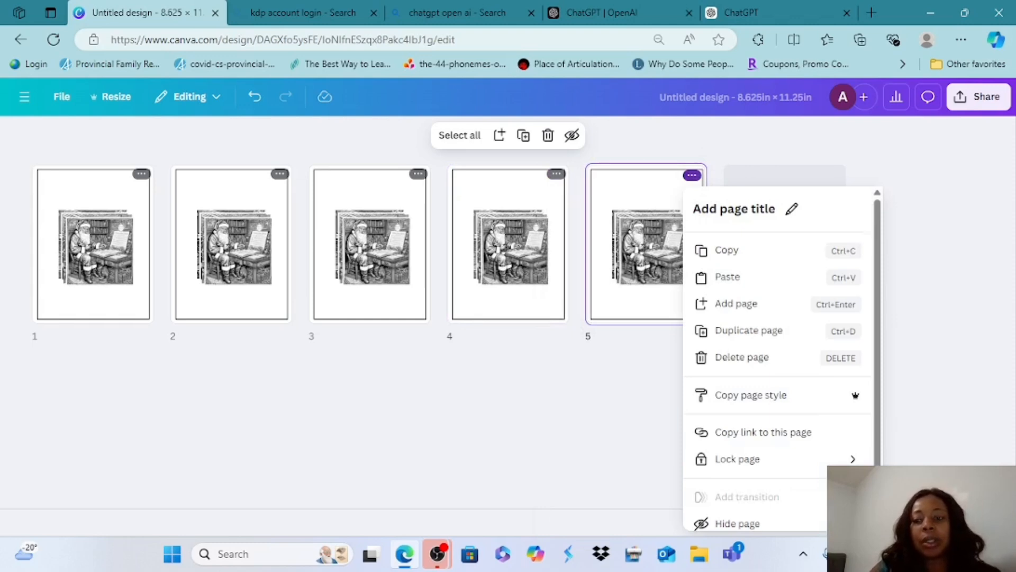
left_click(748, 330)
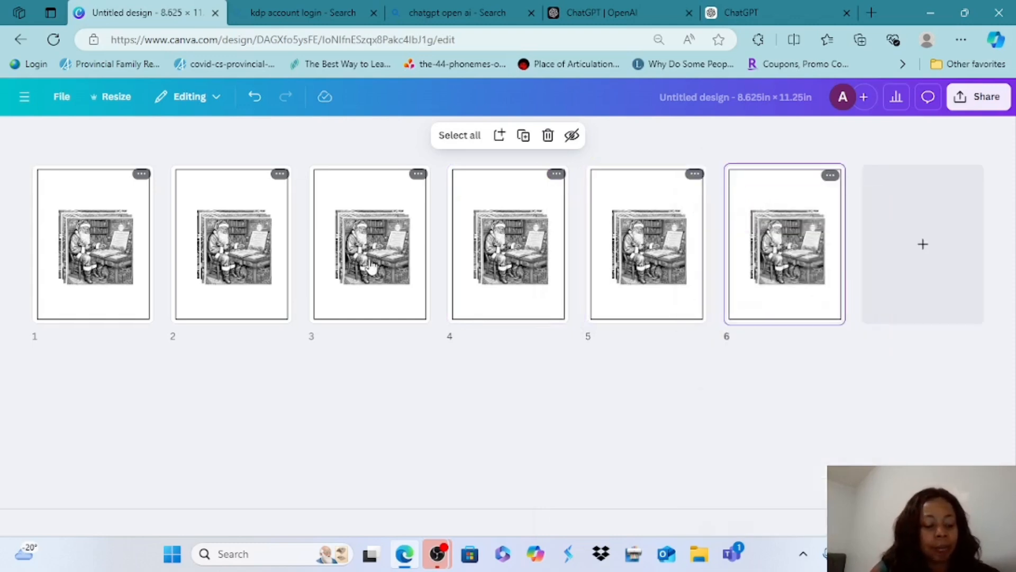
key("ctrl+d")
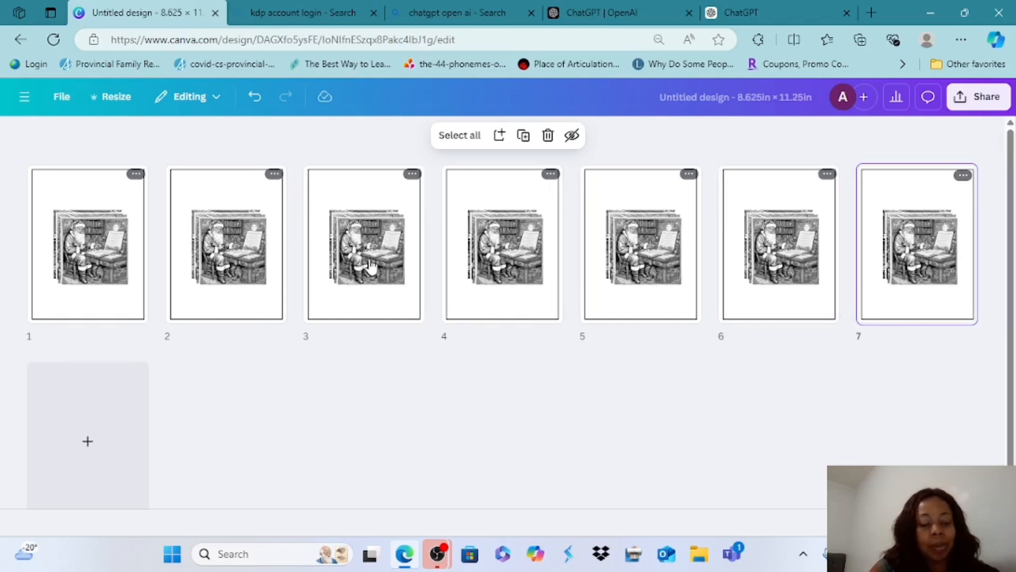
key("ctrl+d")
key("ctrl+d")
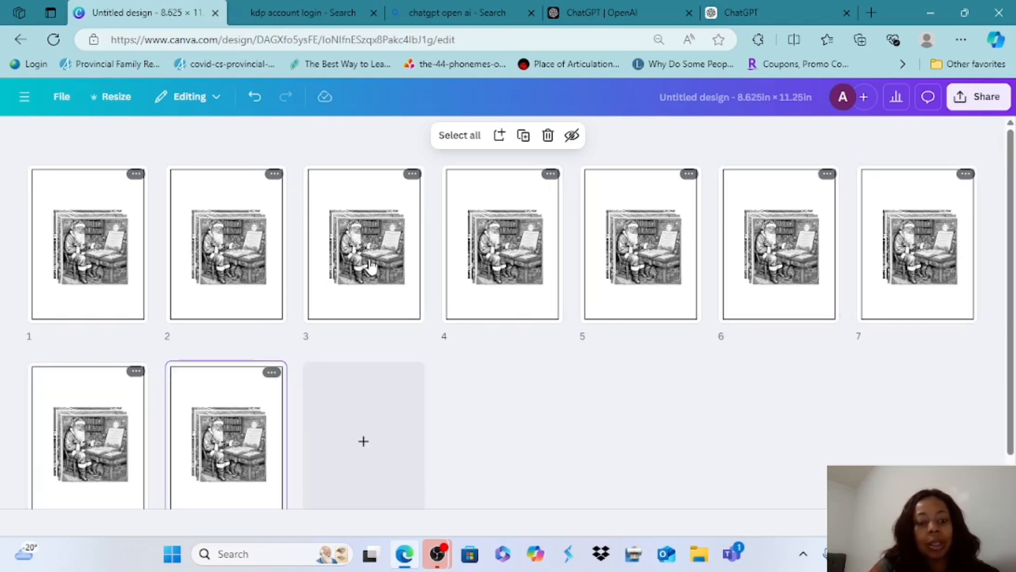
key("ctrl+d")
key("ctrl+d")
key("ctrl+d")
key("ctrl+d")
key("ctrl+d")
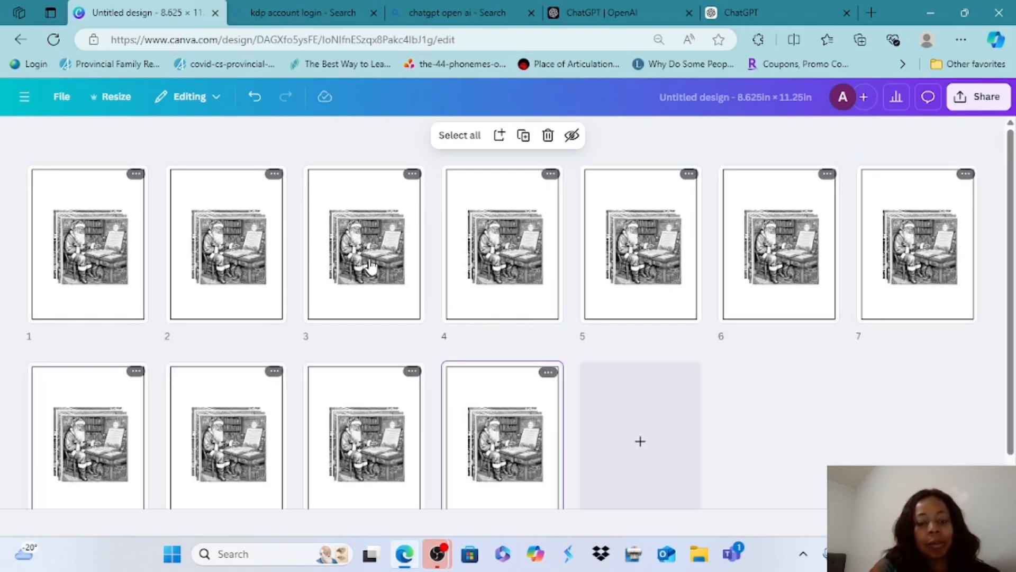
left_click(941, 522)
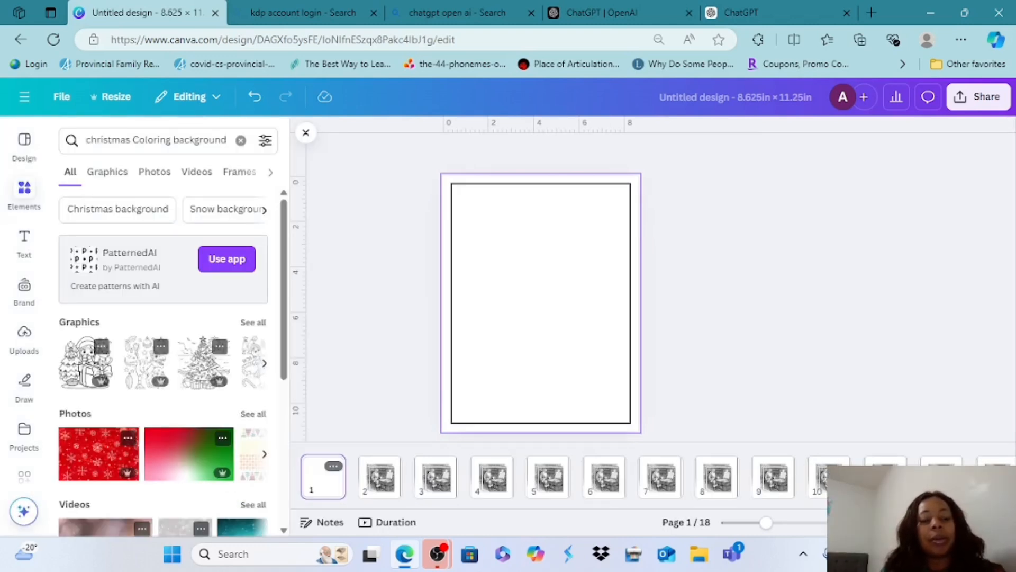
List all graphics for "christmas Coloring background", try the candy-cane elf and reindeer picture on page 1, and delete it
scroll(236, 318, "down", 2)
scroll(236, 318, "up", 2)
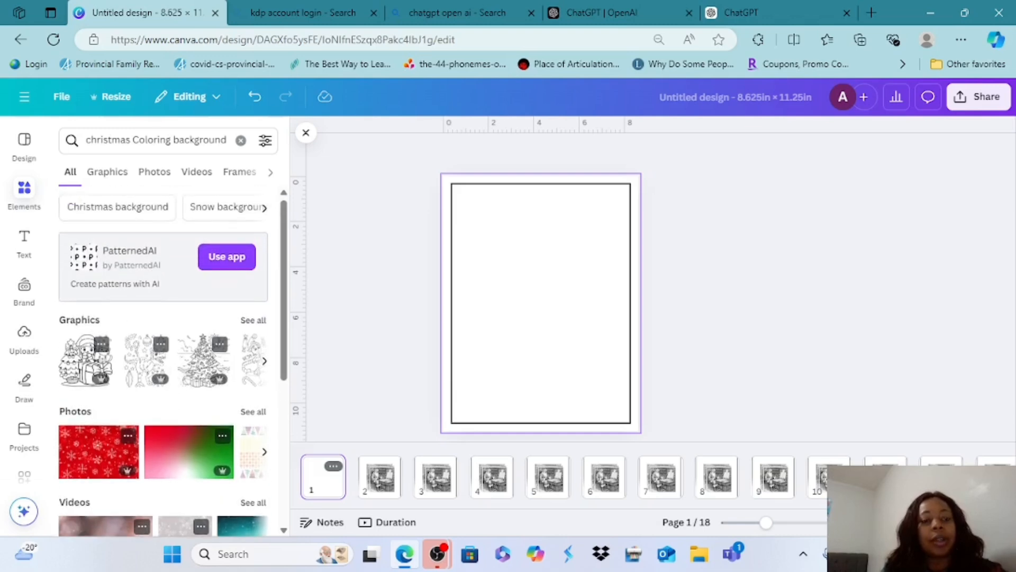
left_click(250, 319)
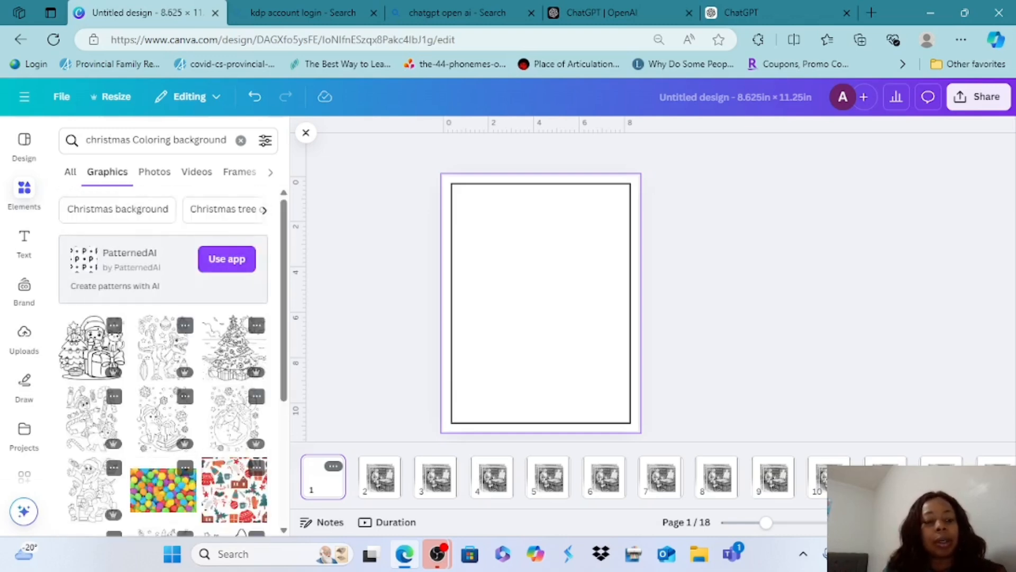
scroll(159, 344, "down", 2)
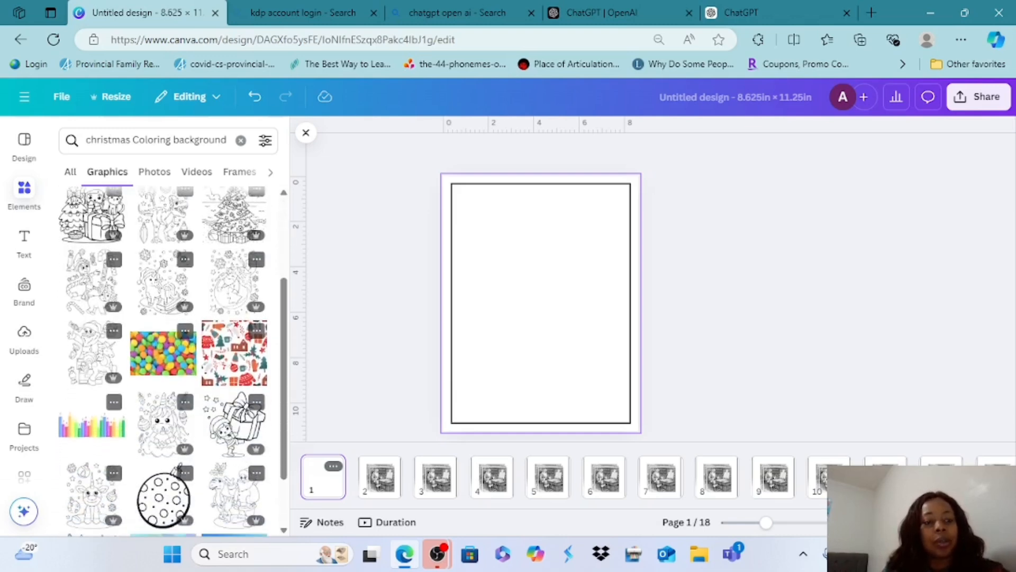
left_click(91, 265)
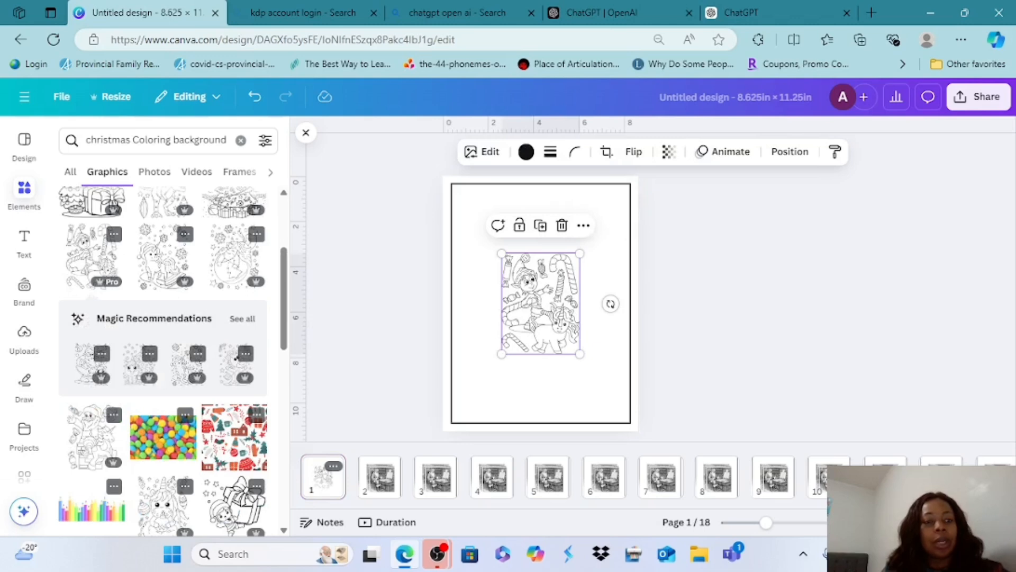
key("Delete")
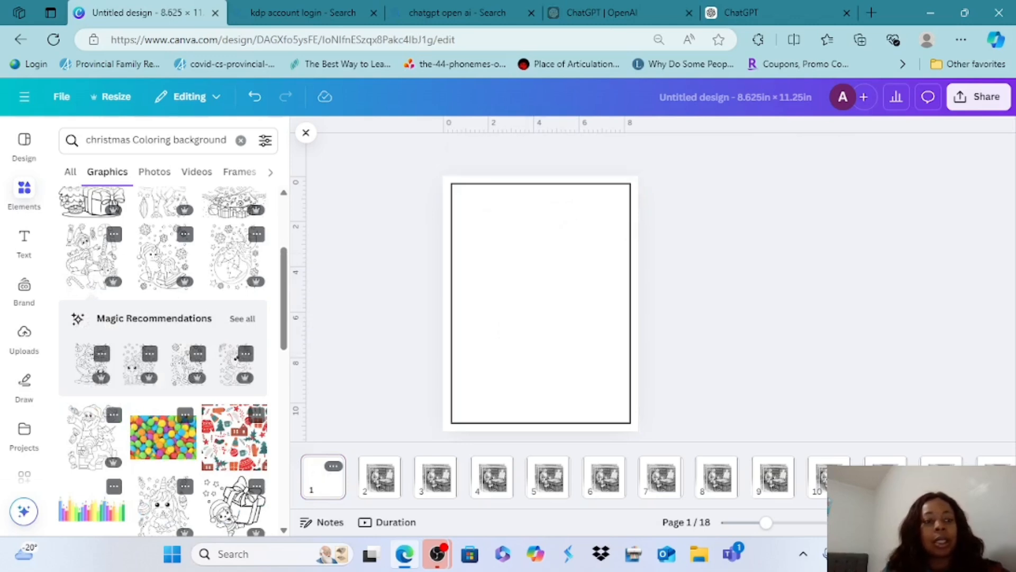
Try the graphic of the child with a Christmas tree and gift on page 1, enlarged to the border's width
scroll(159, 344, "up", 3)
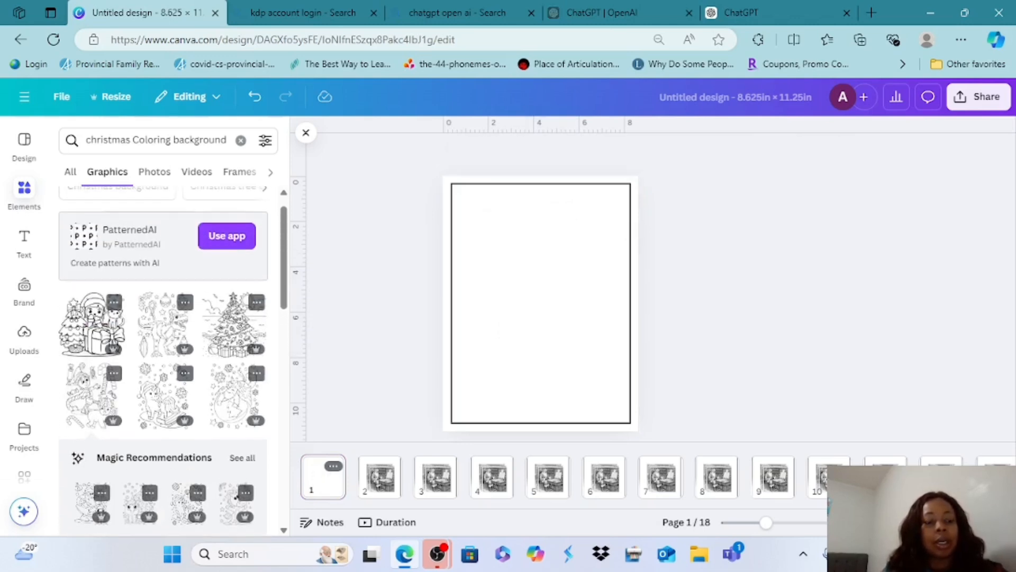
left_click(93, 323)
left_click_drag(501, 265, 448, 213)
left_click_drag(580, 340, 631, 390)
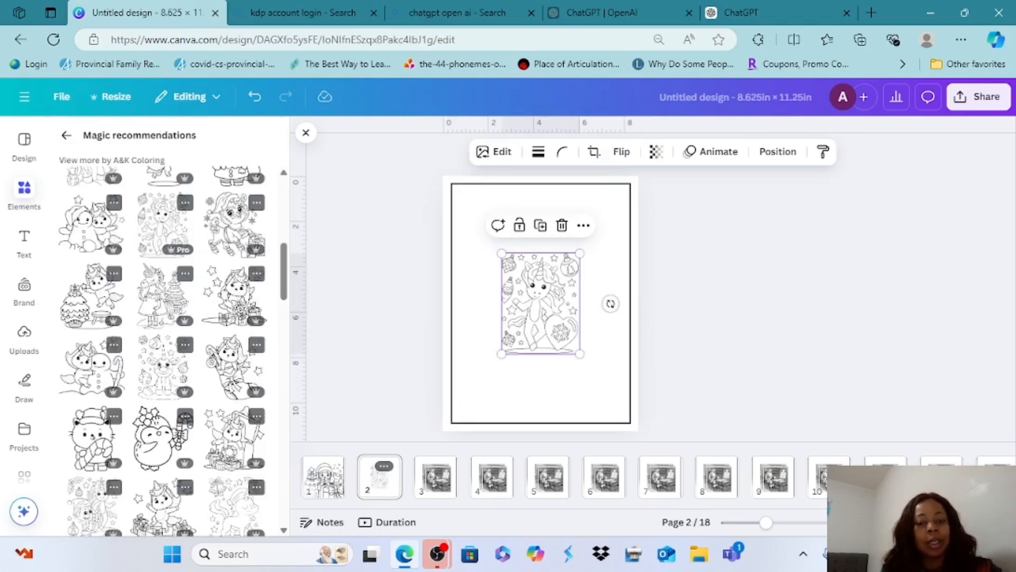
Try enlarging the unicorn coloring graphic on page 2 until it fills the area inside the black border
left_click_drag(501, 253, 452, 184)
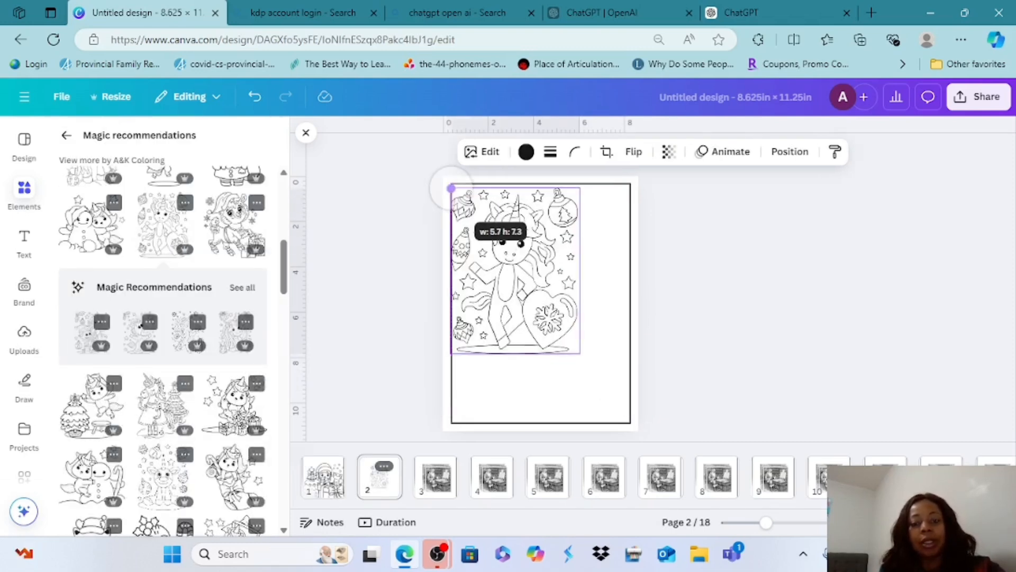
left_click_drag(579, 358, 630, 417)
left_click(390, 333)
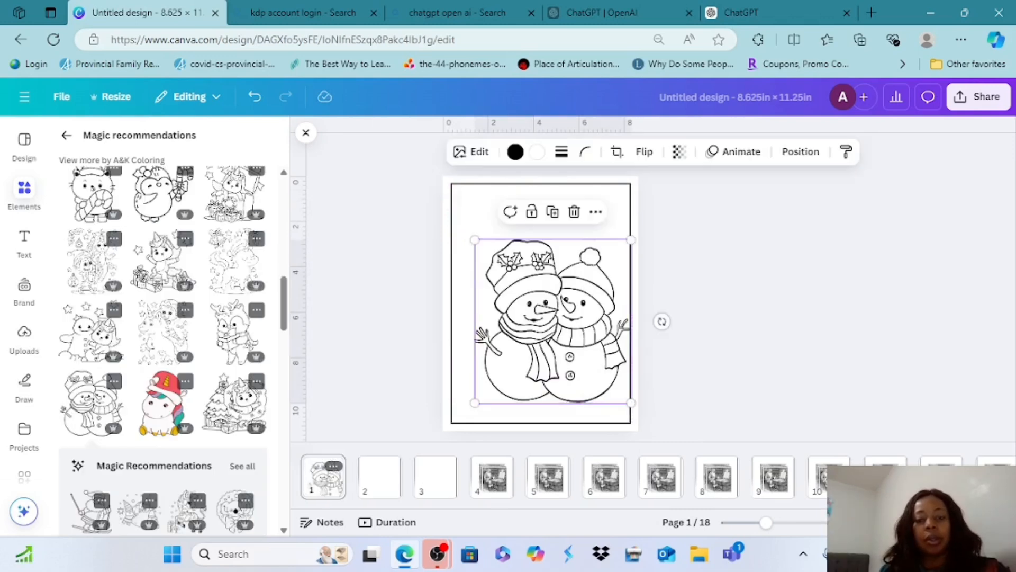
Enlarge the graphic of two hugging snowmen on page 1 to fill the width inside the border
left_click_drag(451, 185, 455, 221)
left_click(377, 341)
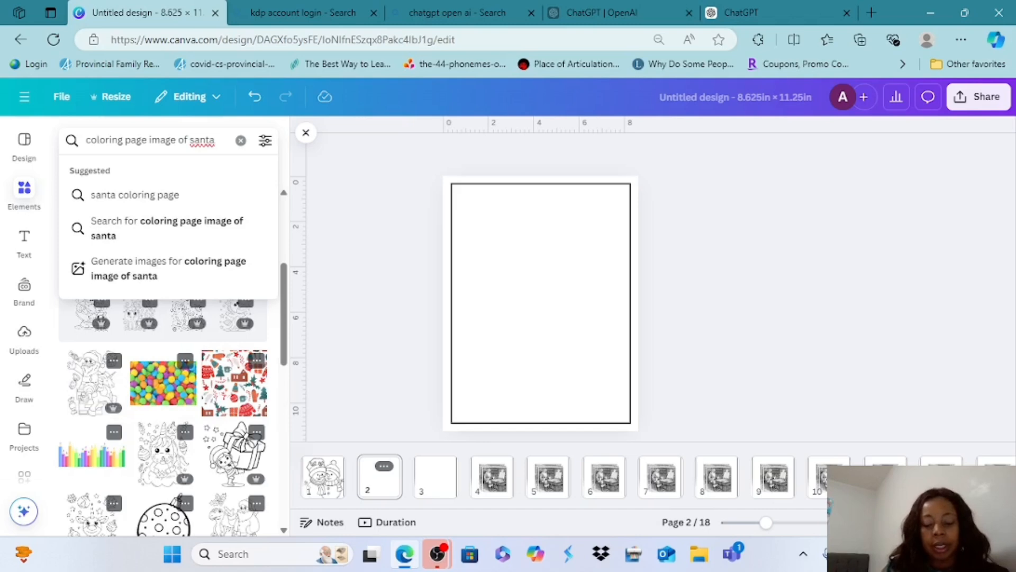
Search the graphics for "coloring page image of santa" and try the detailed Santa-with-tree scene on page 2
key("Return")
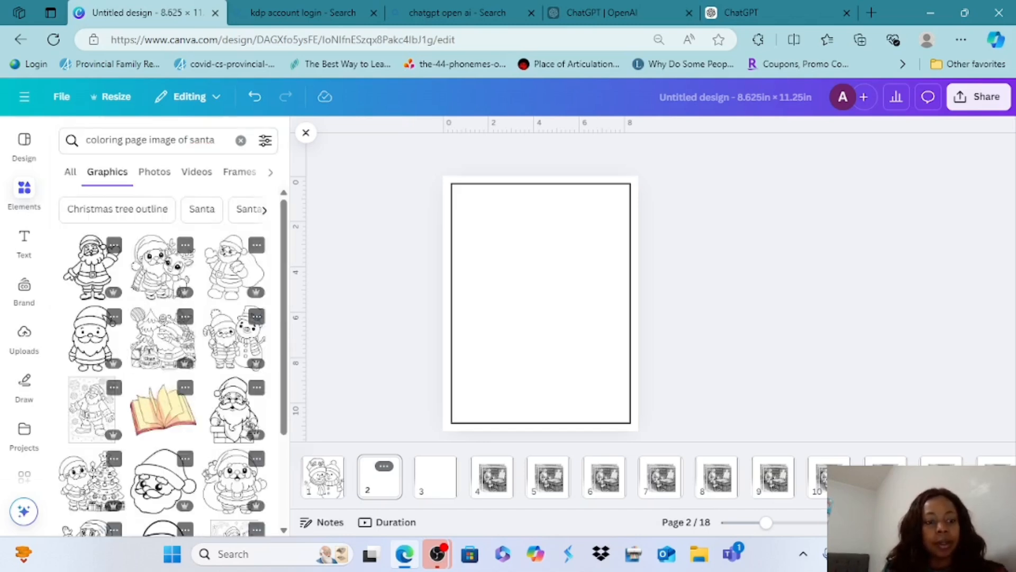
scroll(164, 365, "down", 1)
scroll(164, 366, "up", 1)
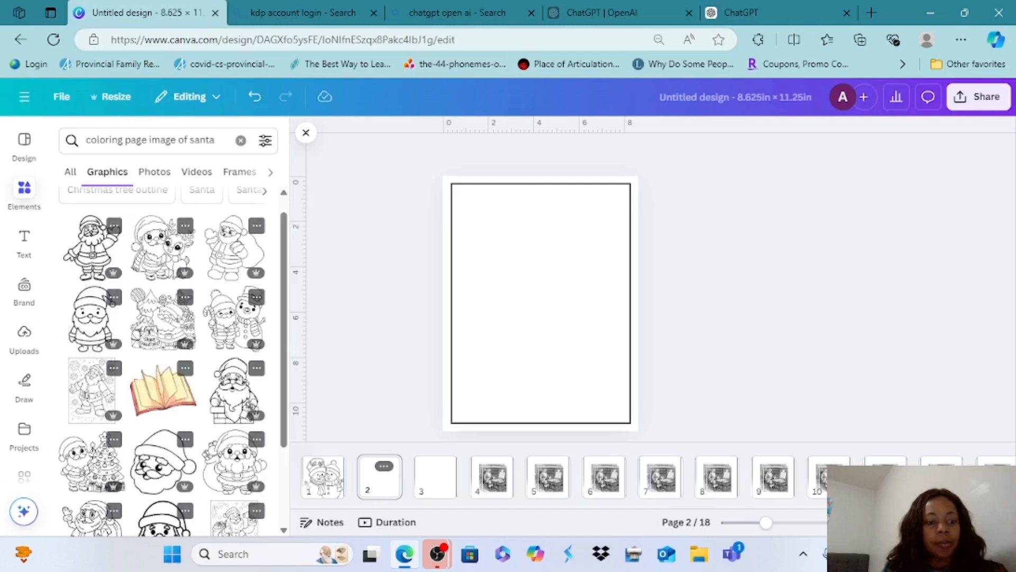
left_click(163, 317)
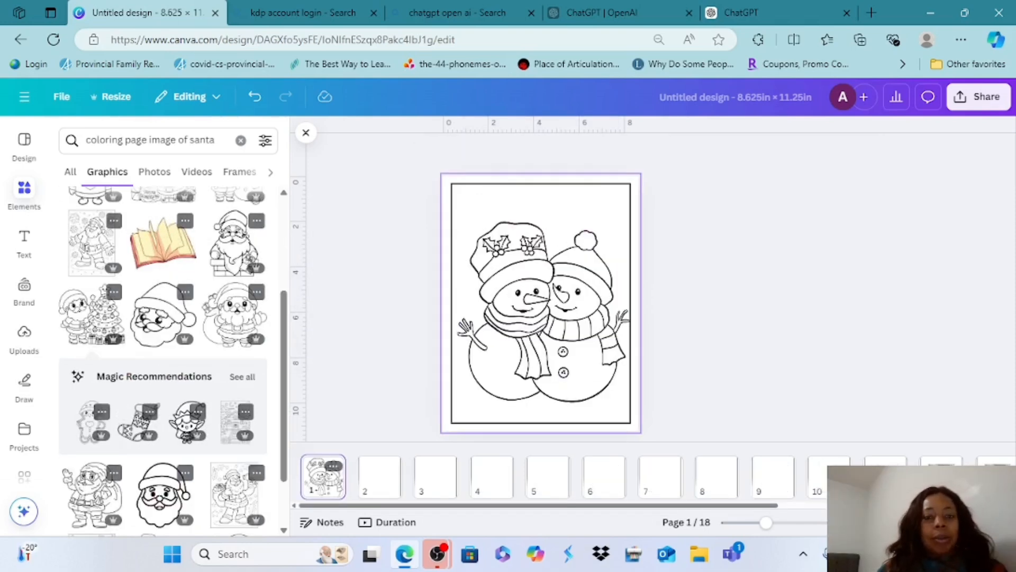
Add the Santa and Christmas tree graphic to page 3, enlarge it to the border's width and lower it toward the bottom border
left_click(436, 477)
left_click(101, 335)
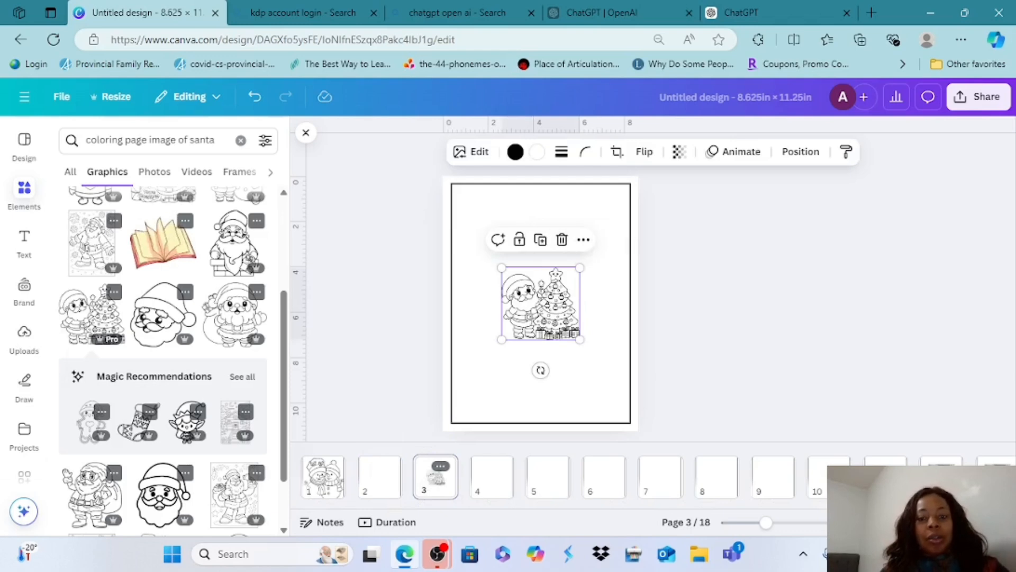
left_click_drag(501, 339, 459, 379)
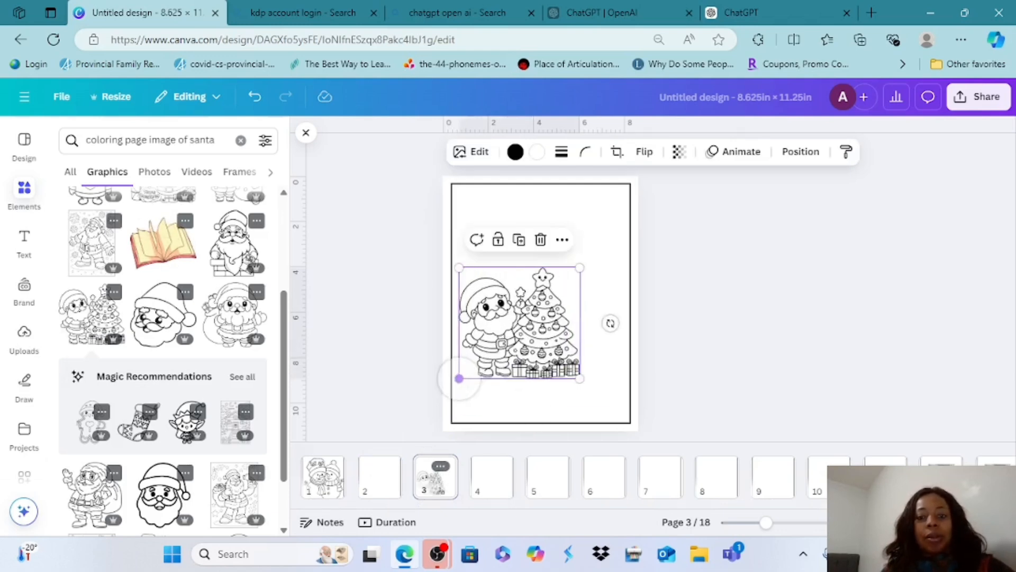
left_click_drag(580, 268, 619, 231)
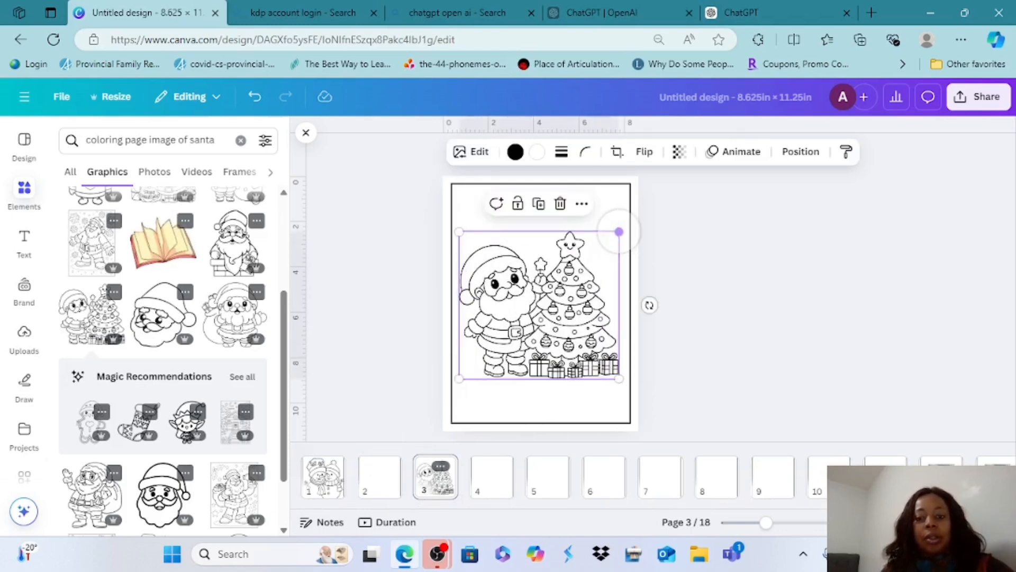
left_click_drag(619, 378, 635, 394)
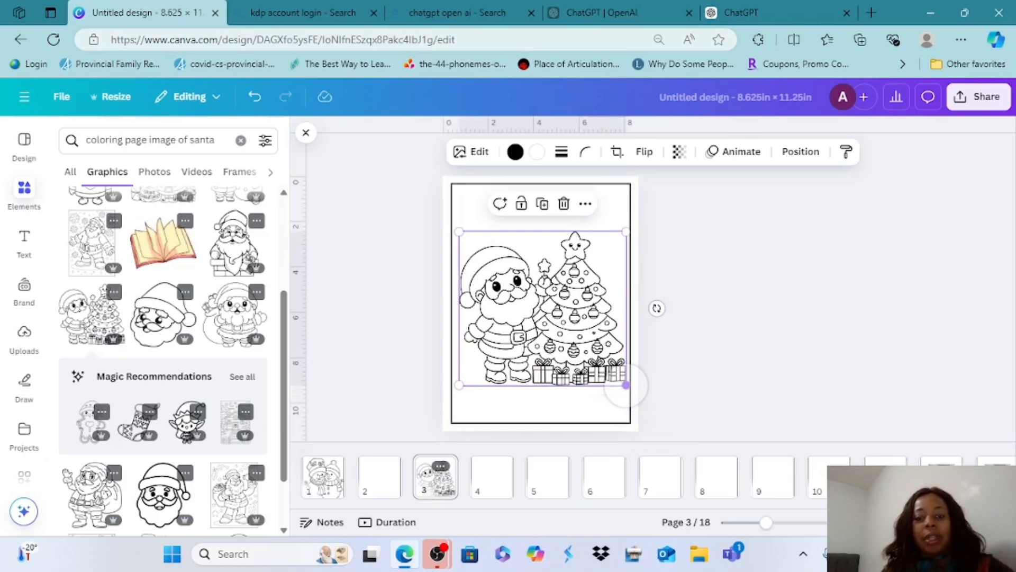
left_click_drag(458, 393, 451, 392)
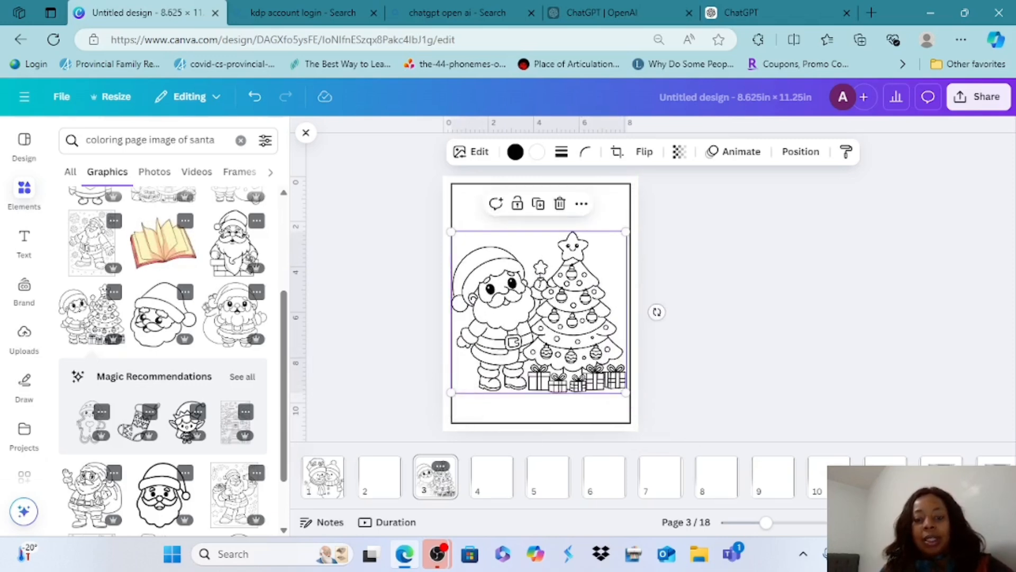
left_click_drag(550, 318, 551, 338)
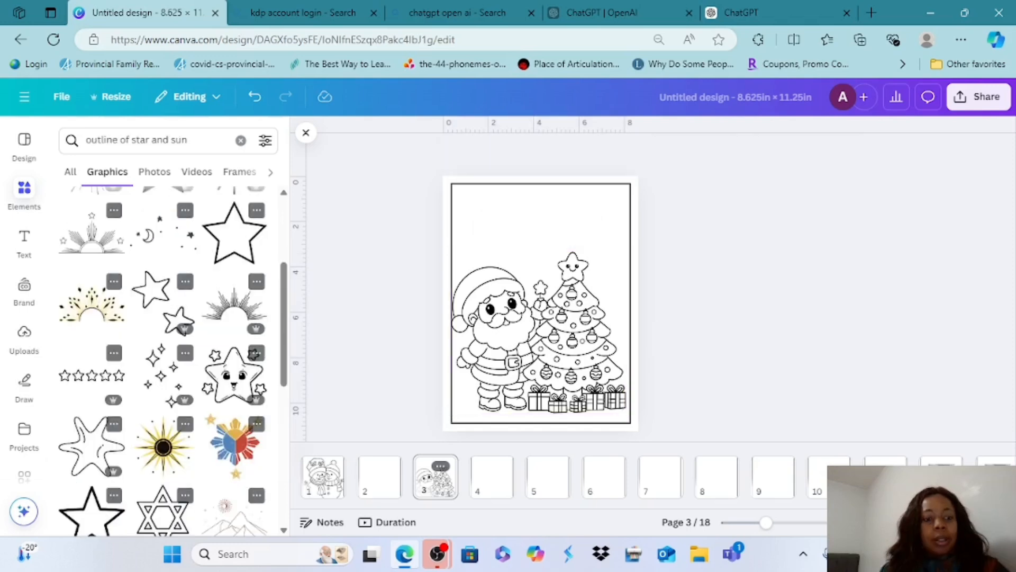
Add the four-pointed sparkle stars graphic to page 3, shrink it, and place one copy in each upper corner inside the border
left_click(170, 400)
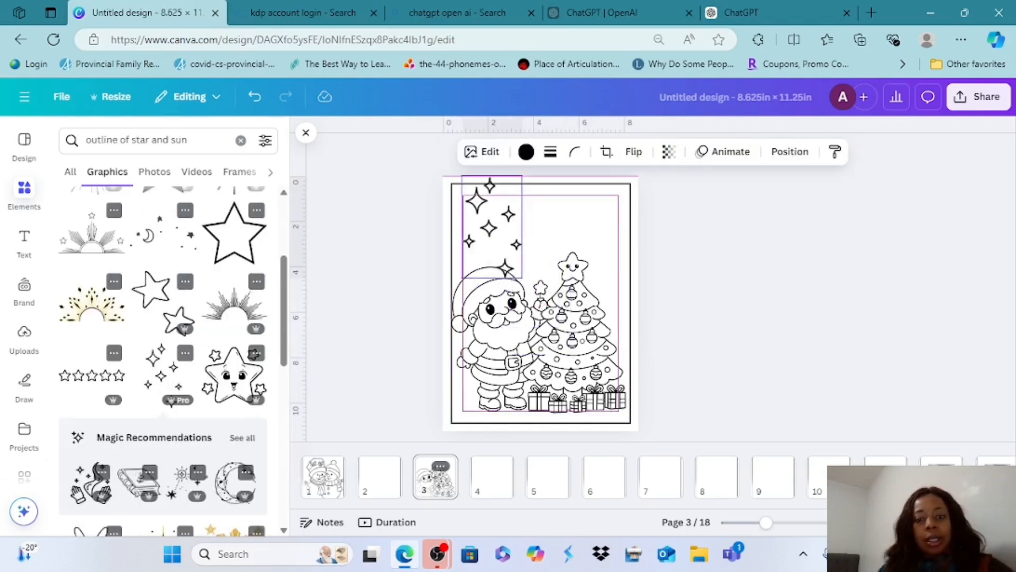
left_click_drag(527, 183, 503, 224)
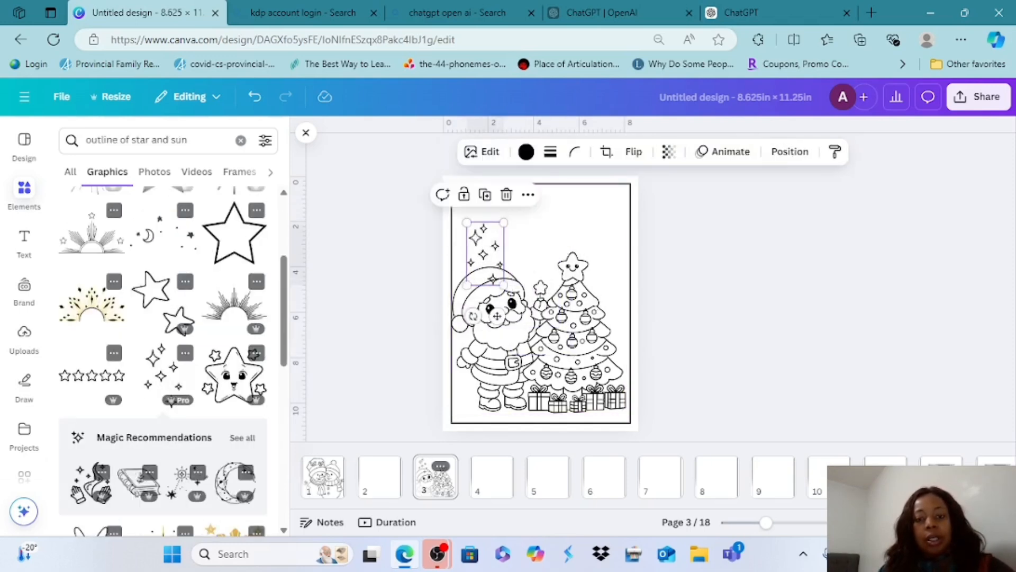
left_click(487, 195)
left_click_drag(490, 262, 461, 225)
Add the brown sun-and-mountains outline graphic to page 3, enlarge it and place it above the tree against the top border
scroll(172, 360, "down", 4)
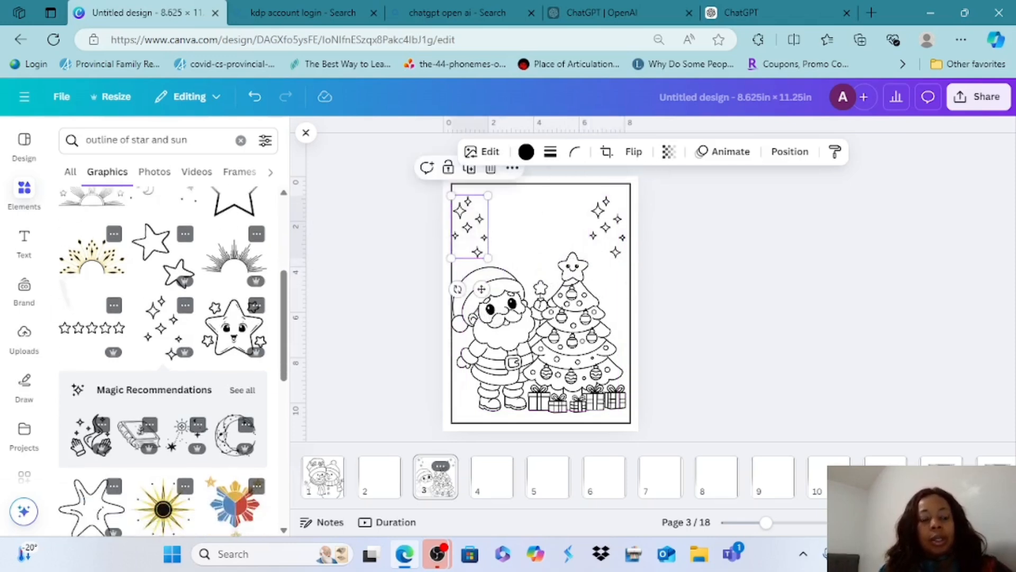
scroll(164, 359, "down", 3)
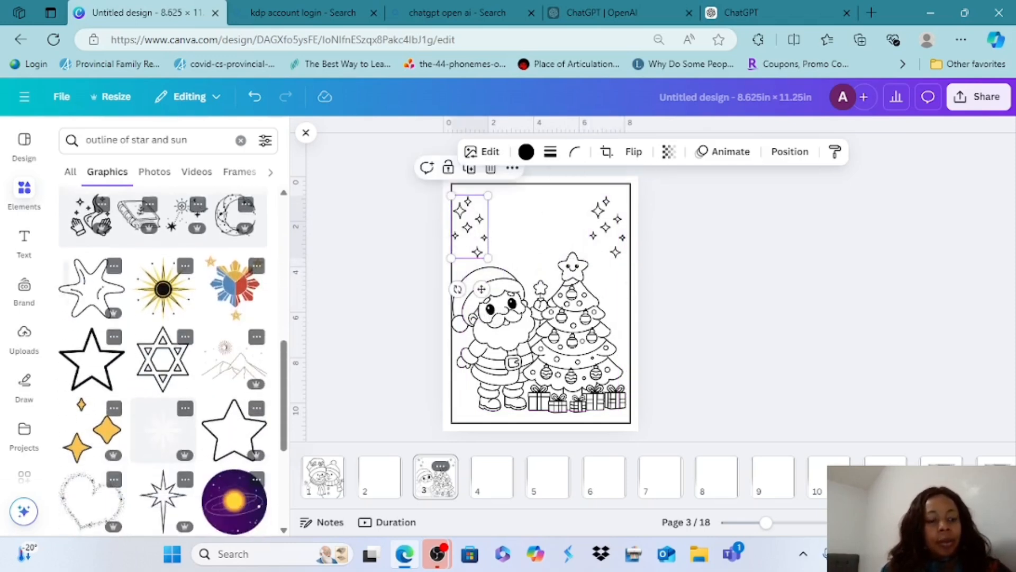
left_click(235, 320)
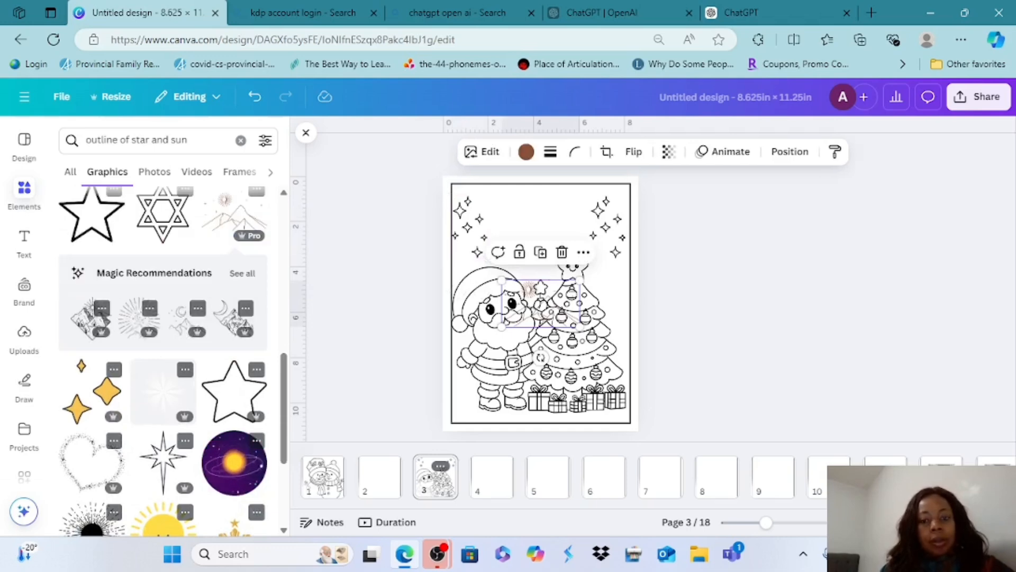
left_click_drag(578, 230, 614, 252)
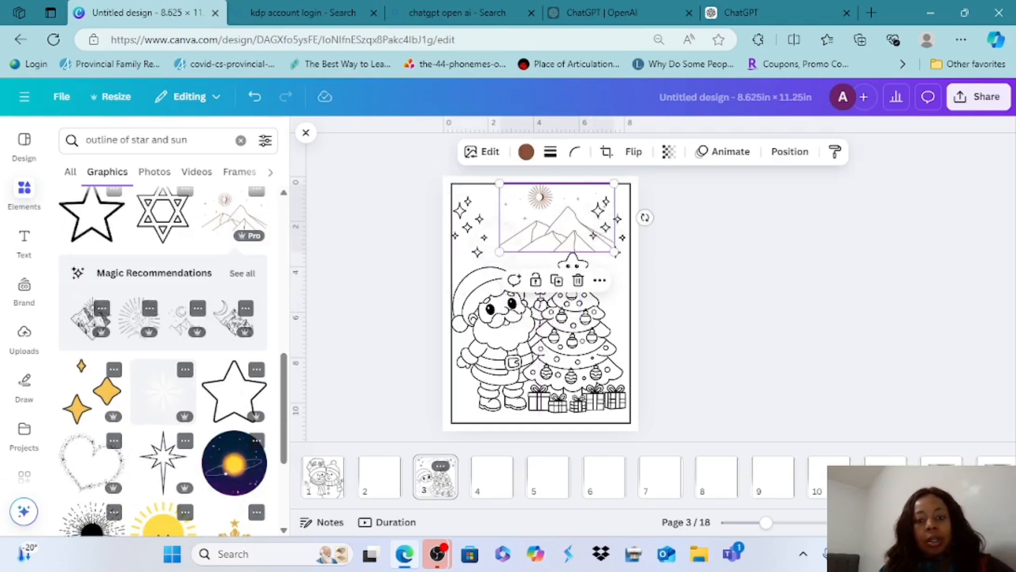
Enlarge the sun-and-mountains graphic on page 3 to the border's full width and recolor its brown outline black
left_click_drag(499, 252, 451, 281)
left_click_drag(614, 281, 631, 290)
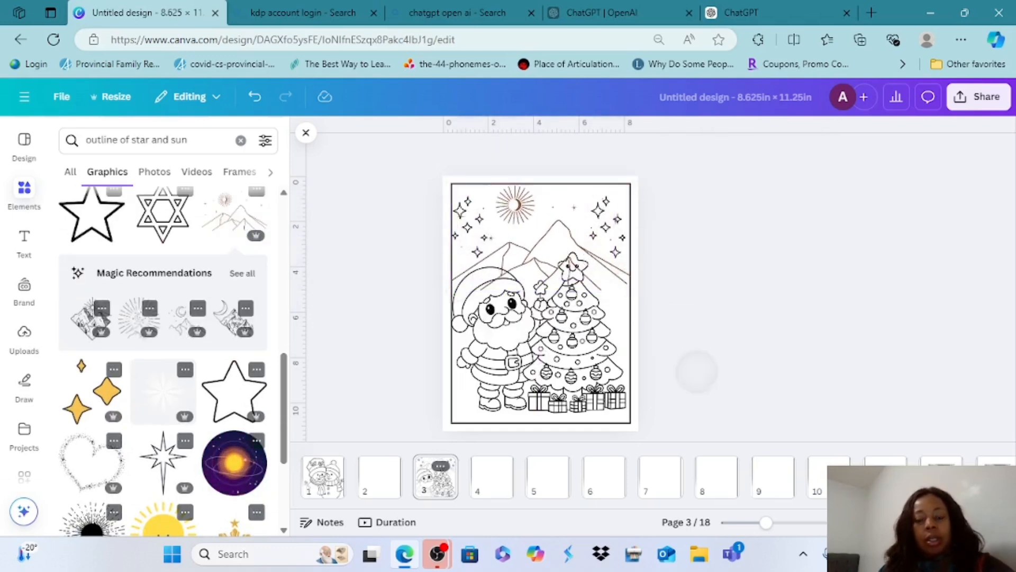
left_click(526, 152)
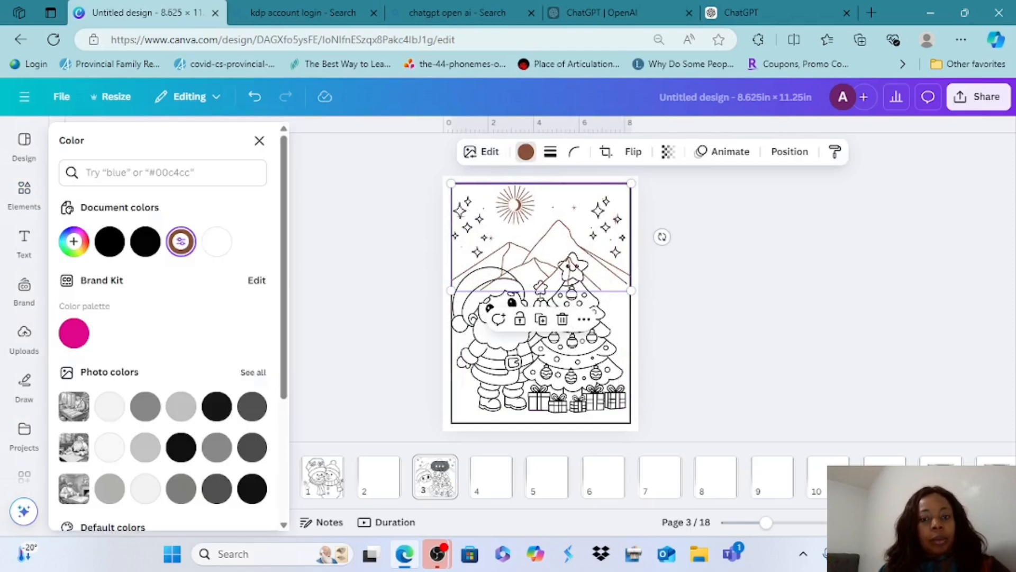
left_click(217, 406)
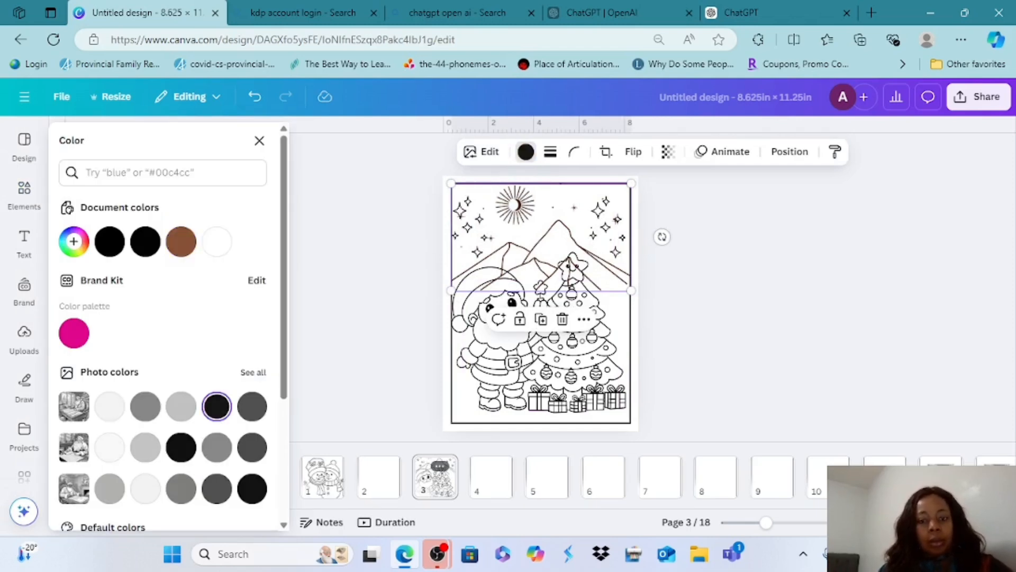
left_click(397, 281)
left_click(397, 281)
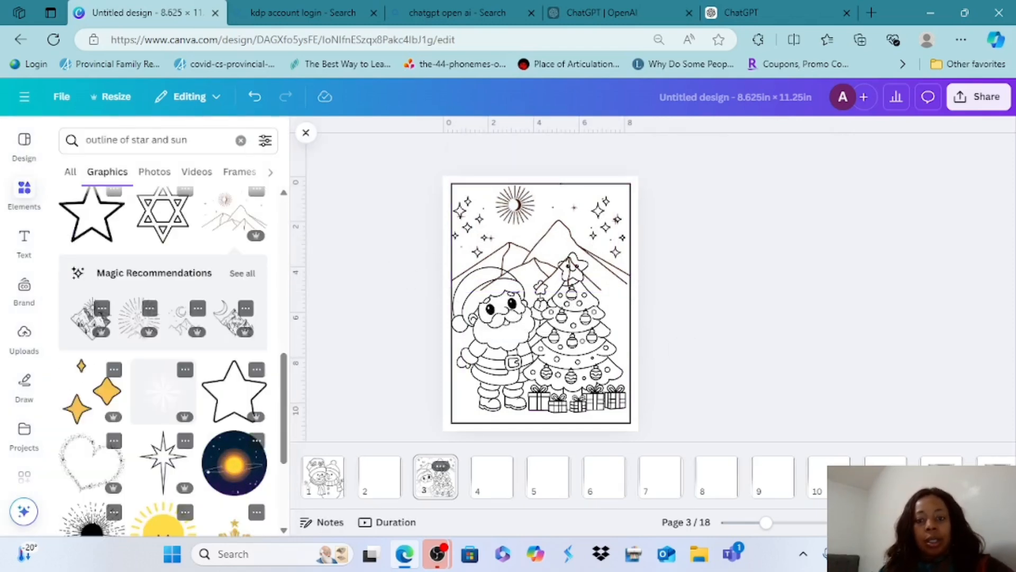
Shrink the sun-and-mountains graphic on page 3 slightly, keeping it against the upper right of the border
left_click(541, 238)
mouse_move(451, 290)
left_mouse_down()
mouse_move(443, 295)
mouse_move(462, 283)
left_mouse_up()
left_click(363, 323)
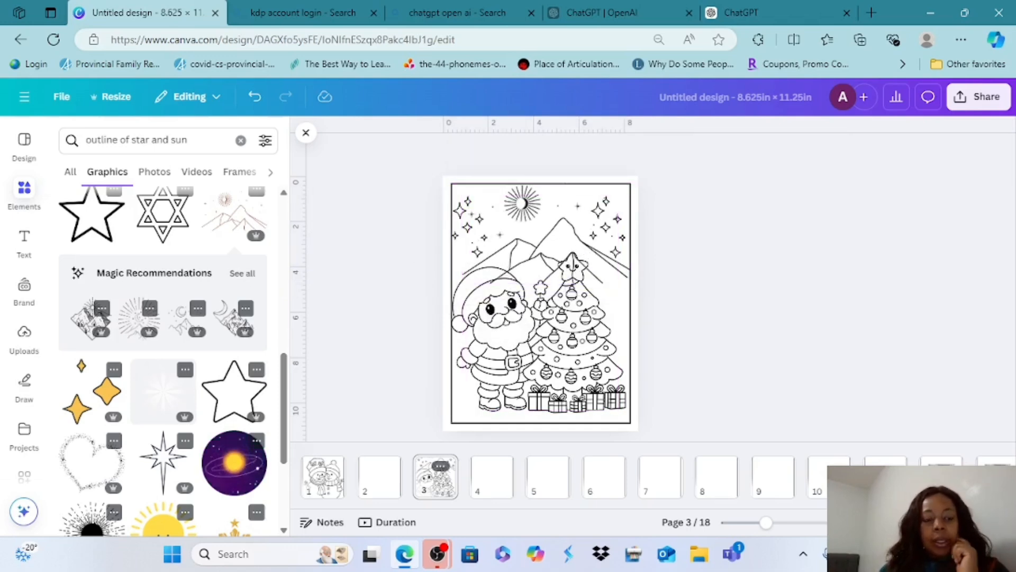
Add the detailed Santa scene with the Merry Christmas sack to page 5 and enlarge it to the border's width
left_click(547, 479)
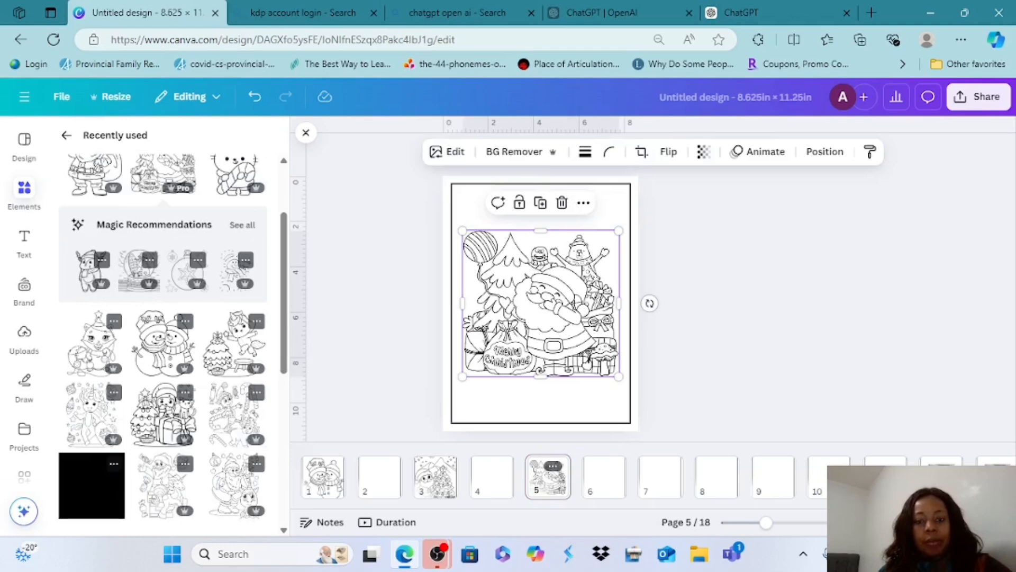
left_click_drag(540, 231, 541, 186)
left_click_drag(619, 377, 645, 445)
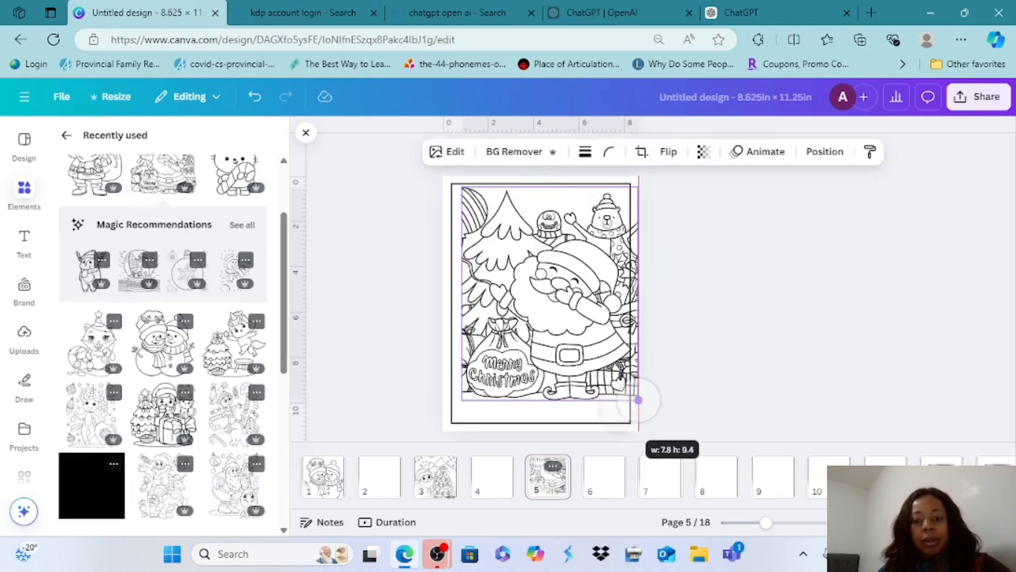
Add the girl with Christmas tree, gift and cat graphic to page 7 and enlarge it to nearly the border's width
left_click(660, 476)
scroll(162, 339, "down", 3)
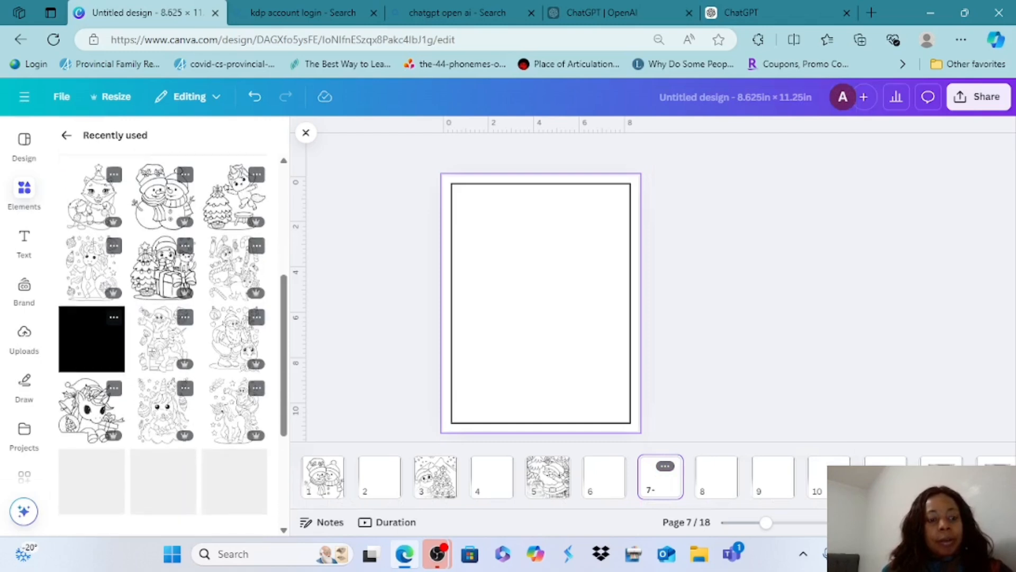
left_click(163, 257)
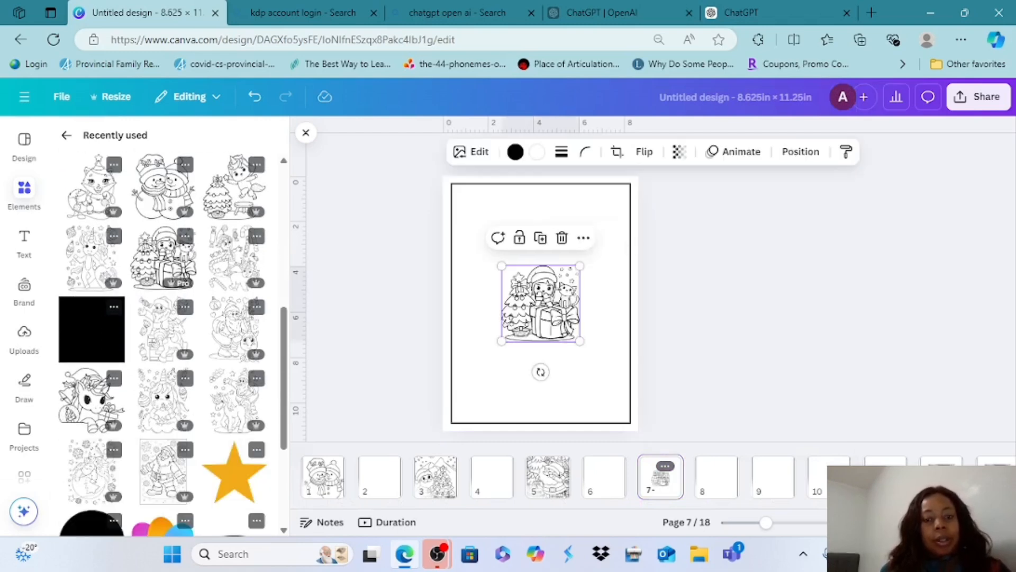
left_click_drag(502, 265, 451, 217)
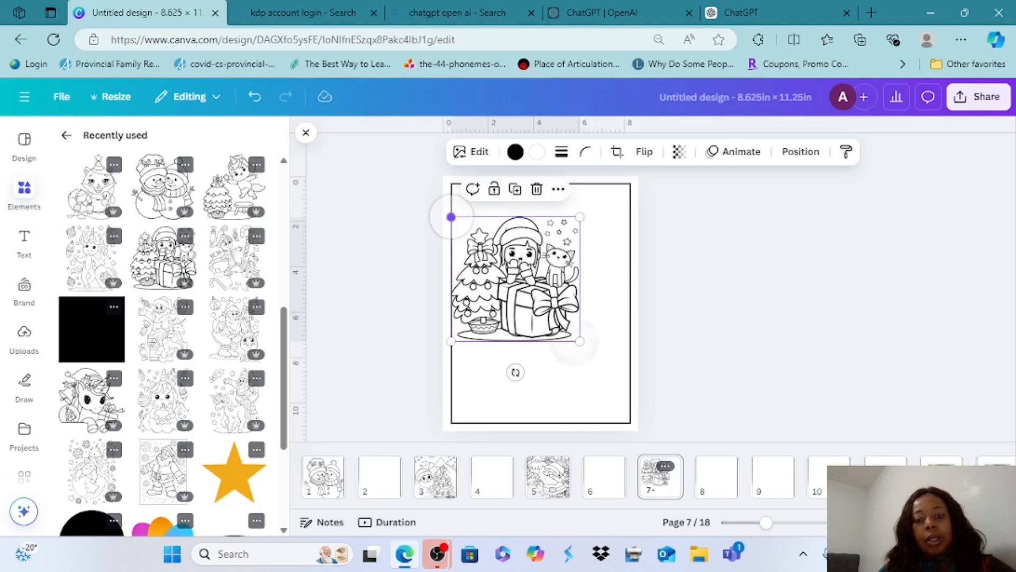
left_click_drag(581, 341, 626, 386)
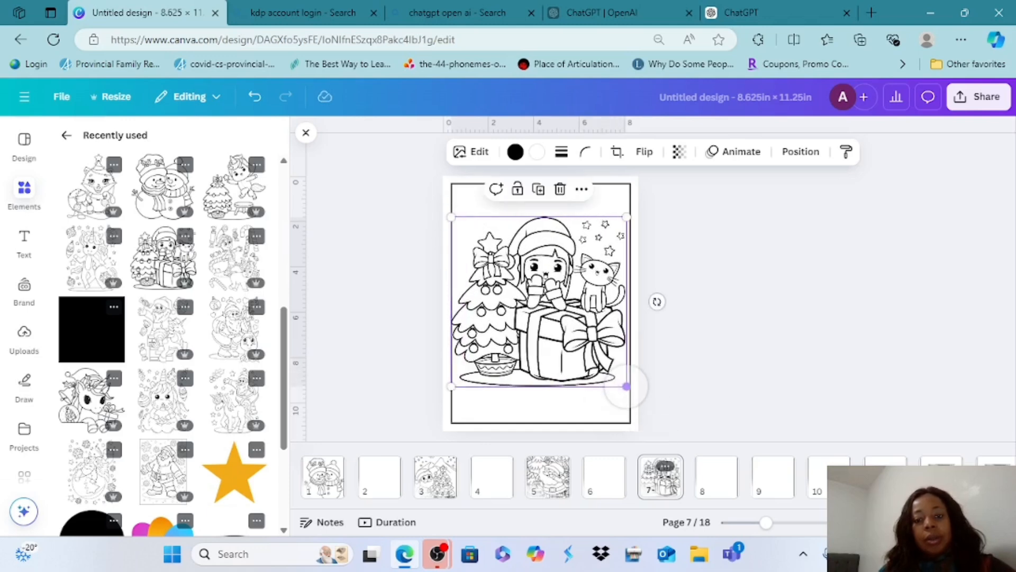
Lower the girl, gift and cat graphic on page 7 until it sits just above the bottom border
key("Down")
key("Down")
key("Down")
key("Down")
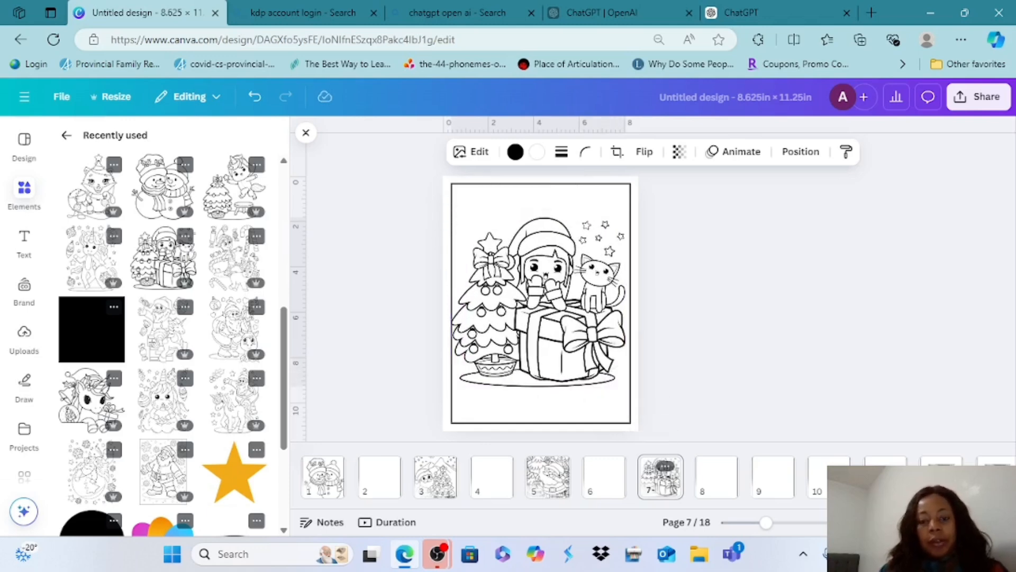
key("Down")
key("Down")
key("Down")
key("Down")
key("Down")
key("Down")
key("Down")
key("Down")
key("Down")
key("Down")
key("Down")
key("Down")
key("Down")
key("Down")
key("Down")
key("Down")
key("Down")
key("Down")
key("Down")
key("Down")
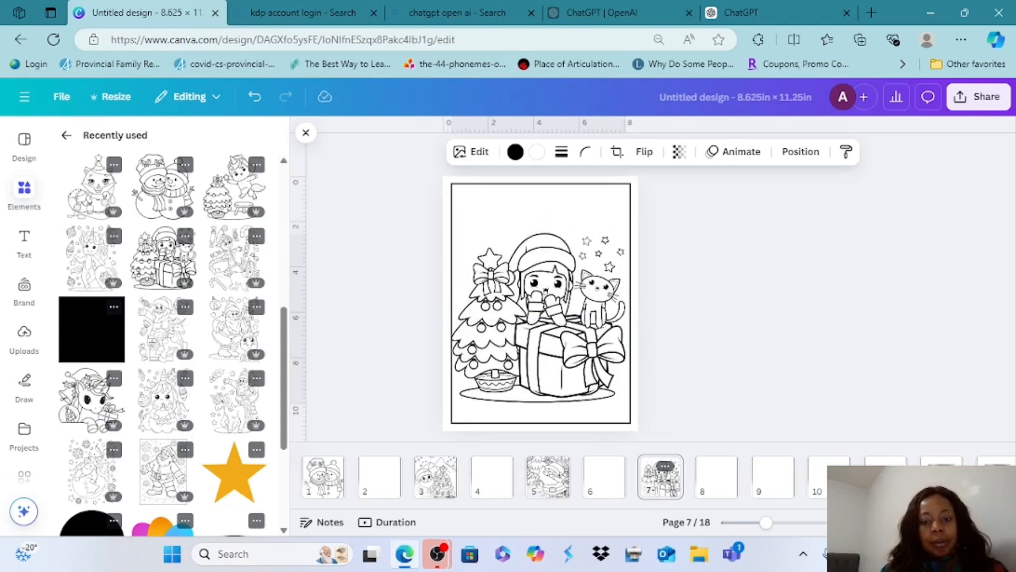
key("Down")
key("Down")
key("Down")
key("Down")
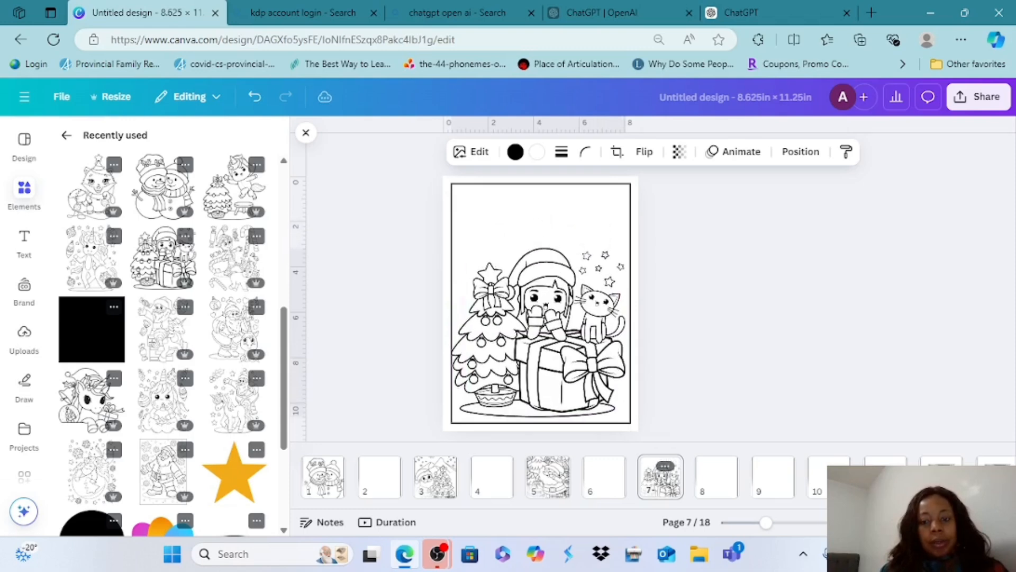
Add the four-pointed stars-and-dots graphic to page 7's upper-left corner and the starburst sparkles graphic to its upper-right corner
scroll(163, 339, "up", 10)
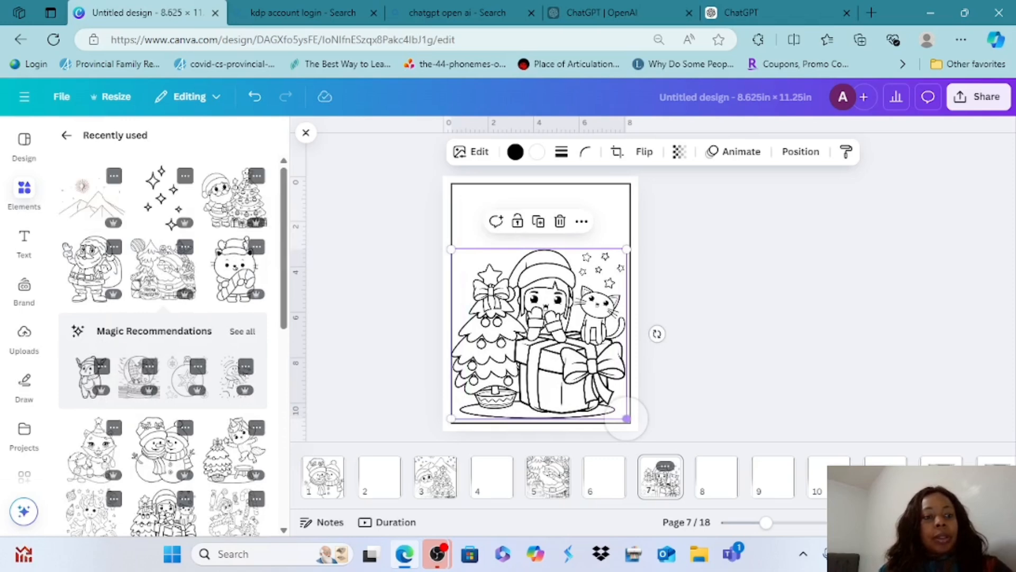
left_click(66, 135)
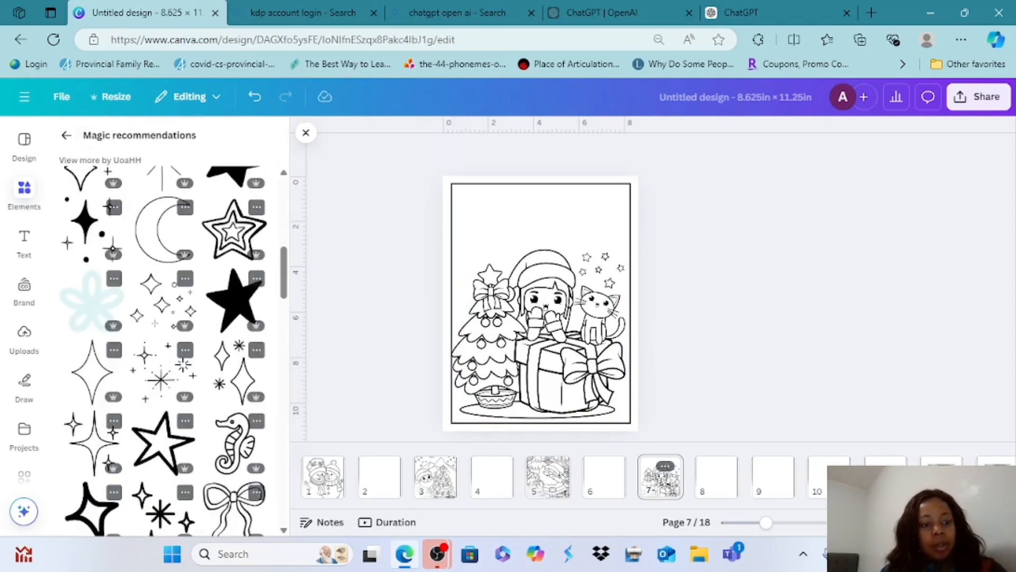
left_click(162, 303)
left_click_drag(540, 304, 490, 216)
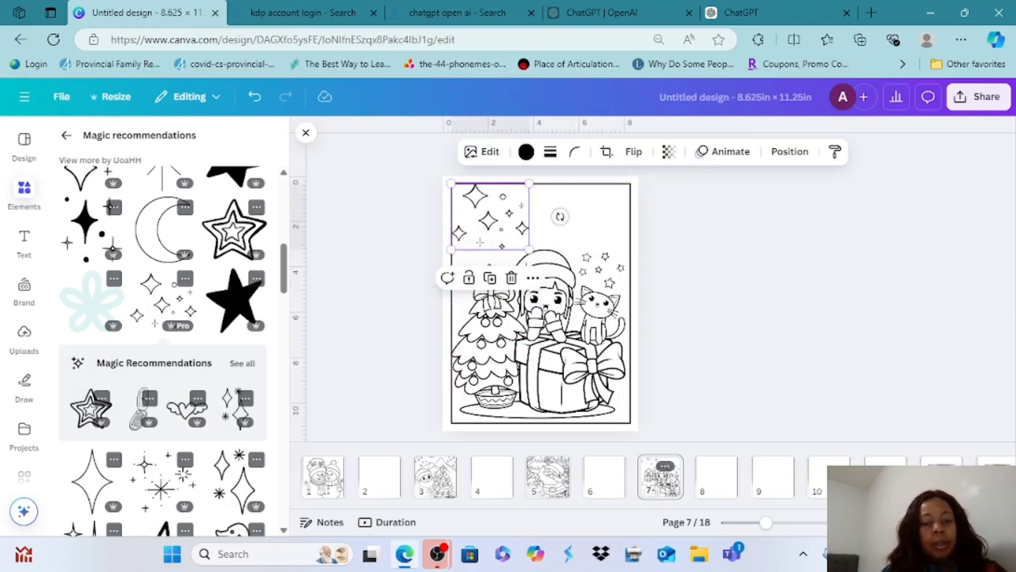
left_click(161, 481)
left_click_drag(540, 303, 591, 222)
Add the shooting star graphic to page 7 and place it at the top center between the two sparkle graphics
scroll(236, 297, "down", 3)
left_click(235, 258)
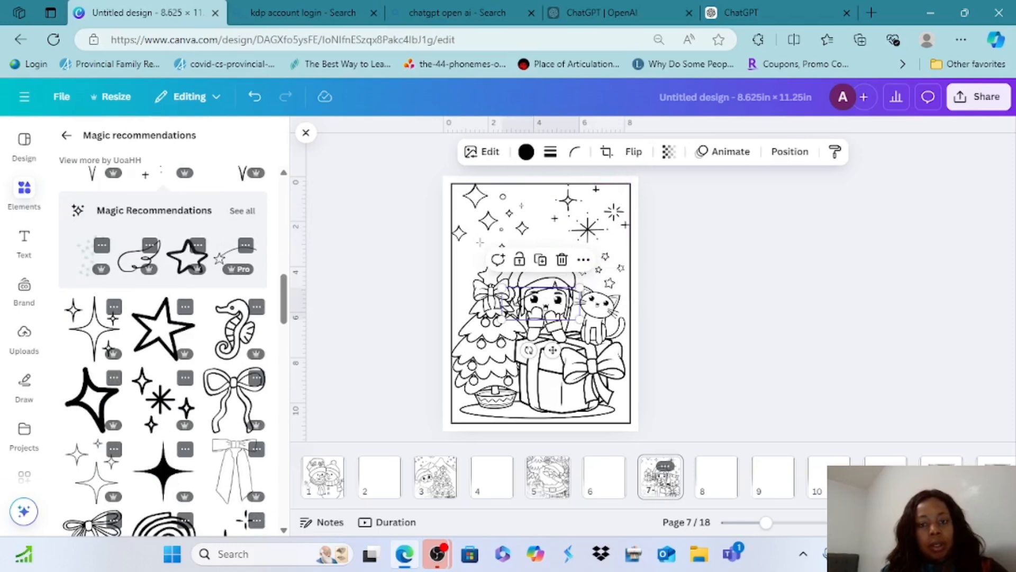
left_click_drag(541, 303, 541, 200)
left_click(691, 222)
scroll(162, 349, "down", 3)
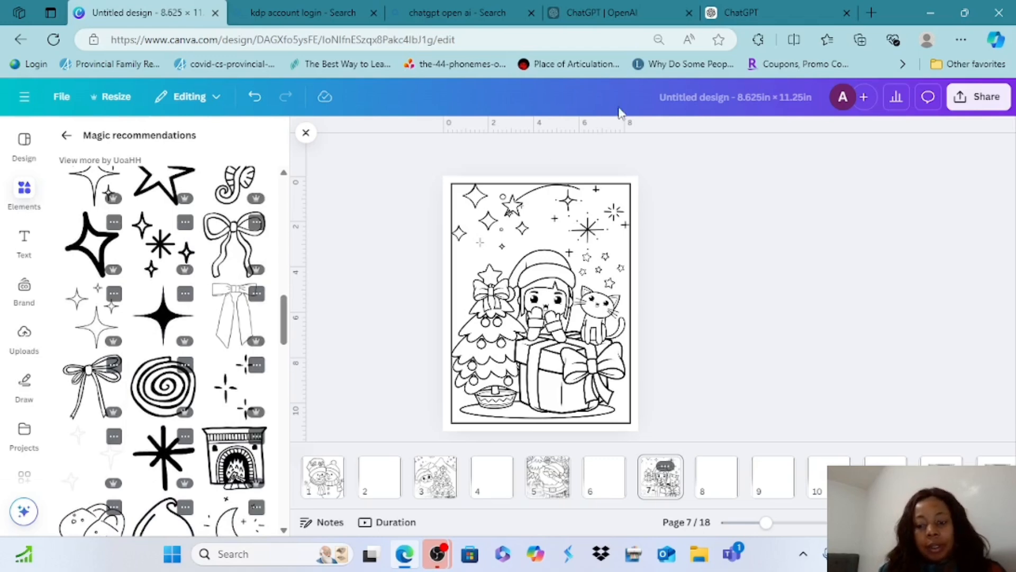
Review the coloring artwork on pages 1, 3 and 5
left_click(324, 476)
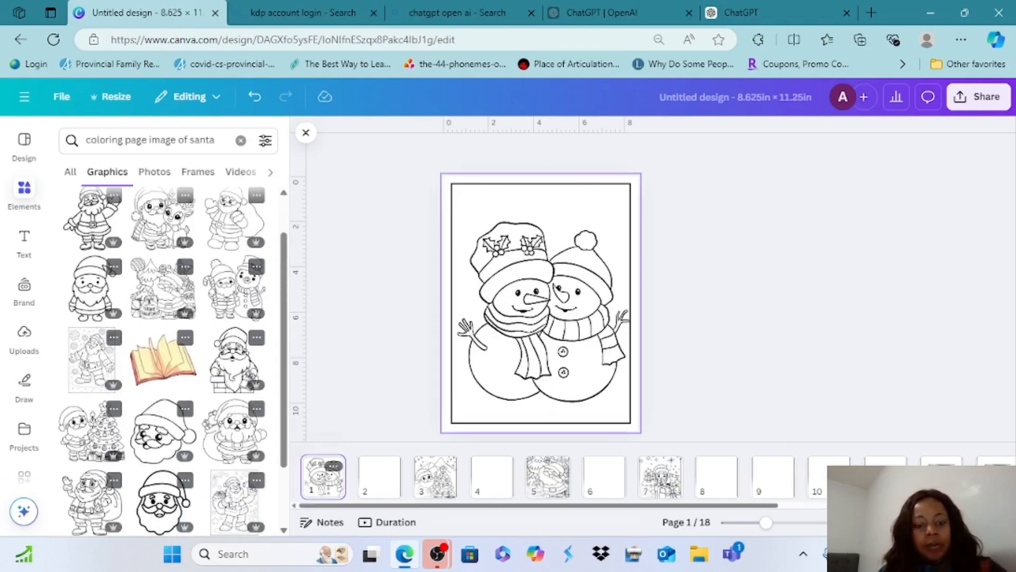
left_click(436, 476)
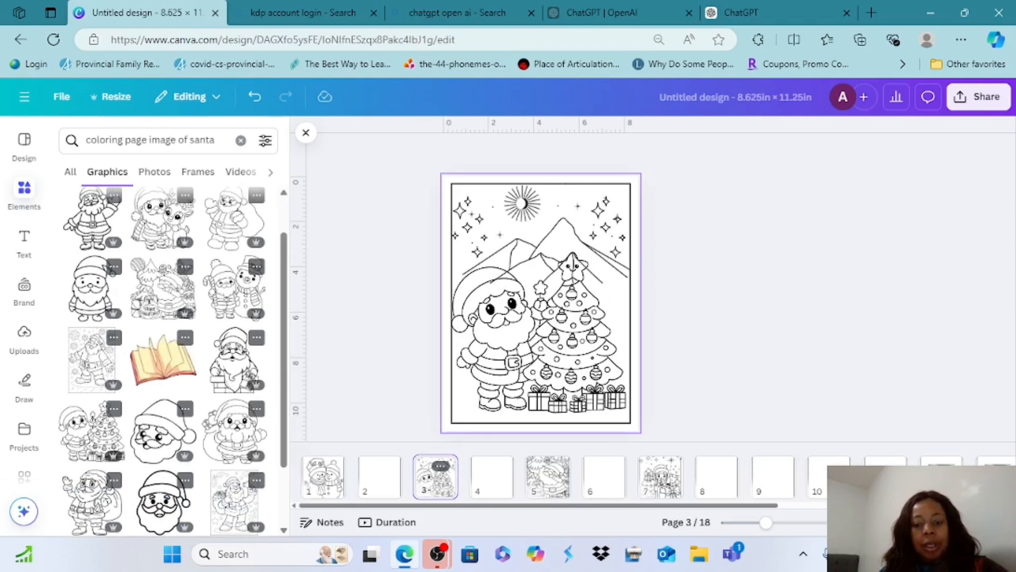
left_click(549, 476)
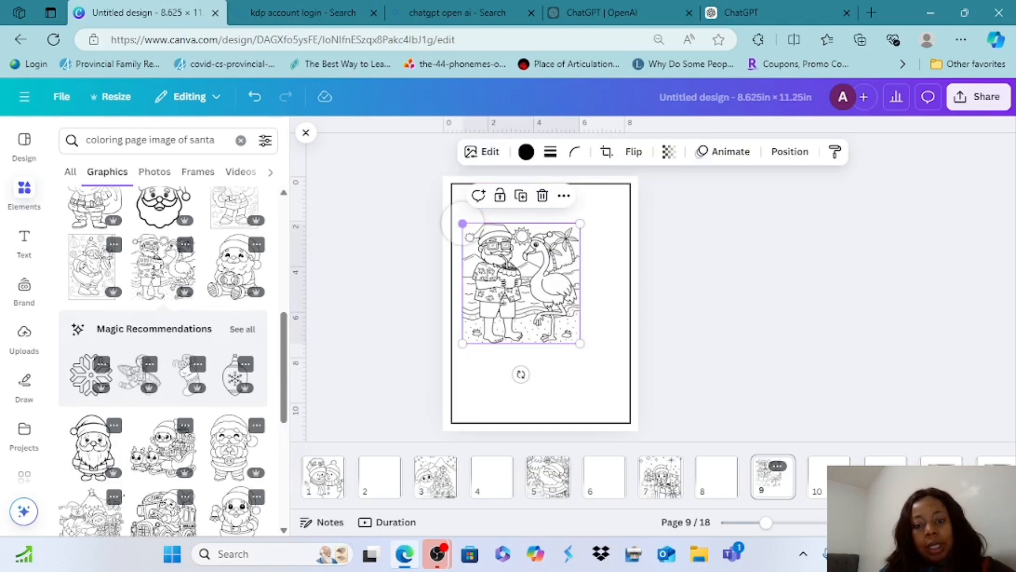
Add the beach Santa and flamingo graphic to page 9, enlarge it to nearly the border's width and lower it slightly
left_click_drag(580, 343, 624, 389)
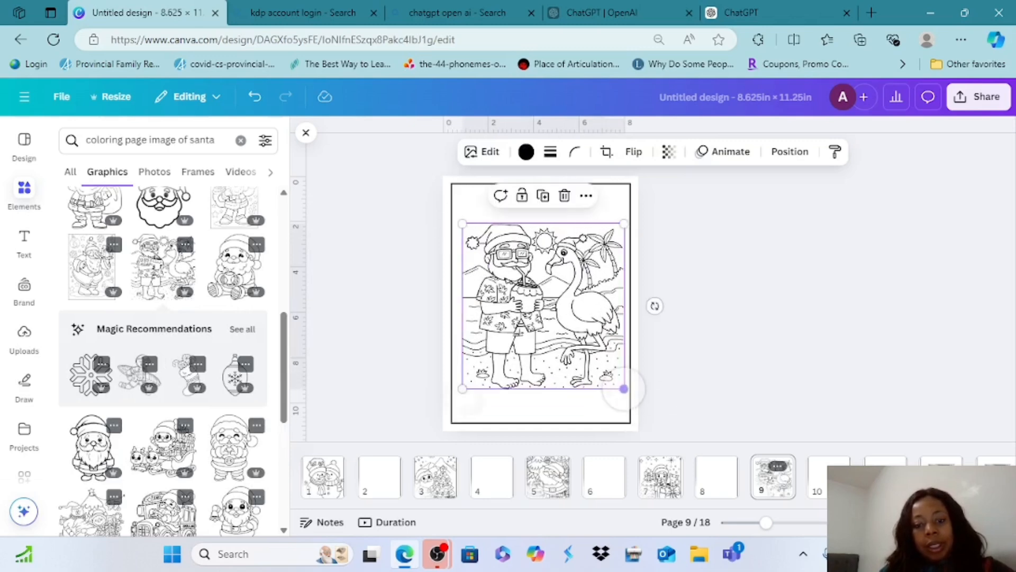
left_click_drag(462, 389, 451, 401)
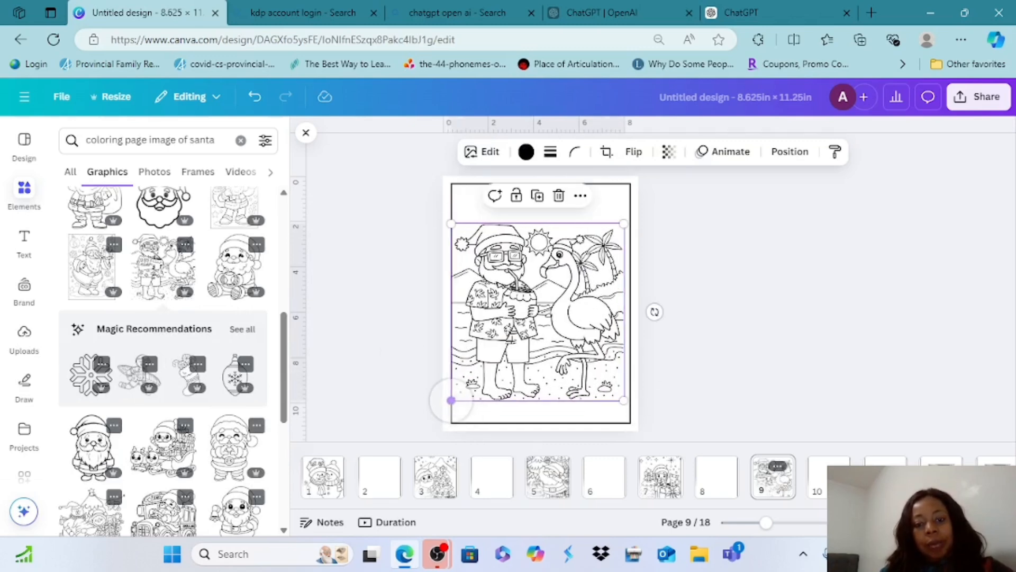
left_click(653, 311)
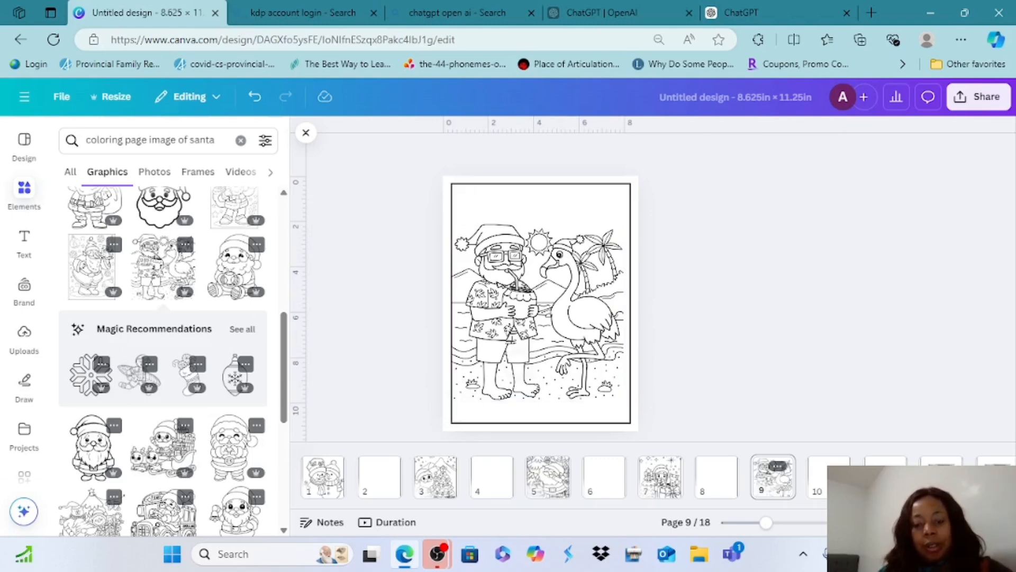
left_click(511, 341)
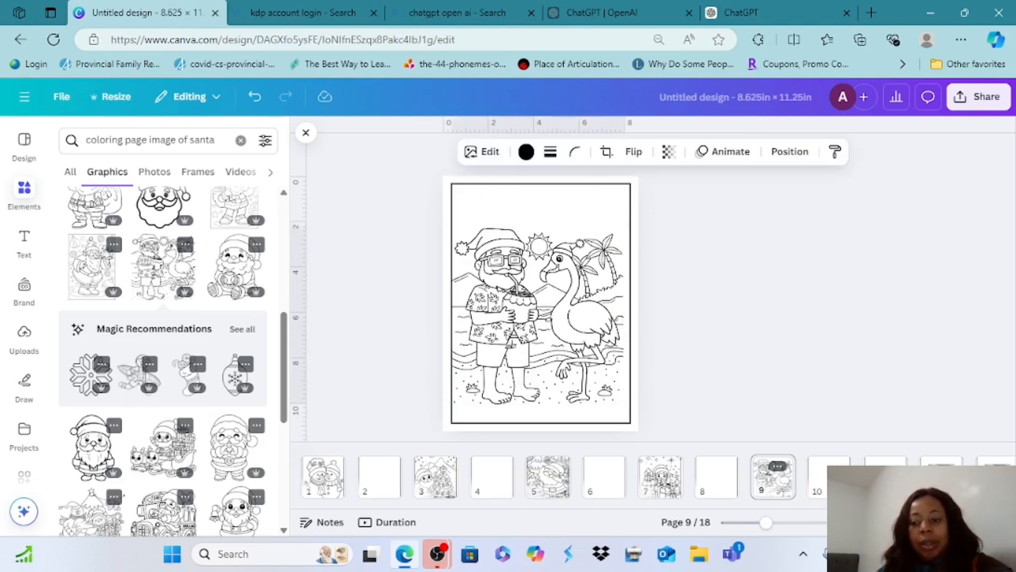
Add the Santa sleigh with reindeer and gifts graphic to page 11 and enlarge it to just inside the border's width
left_click(885, 478)
left_click(163, 448)
left_click_drag(502, 268, 451, 223)
left_click_drag(580, 339, 626, 380)
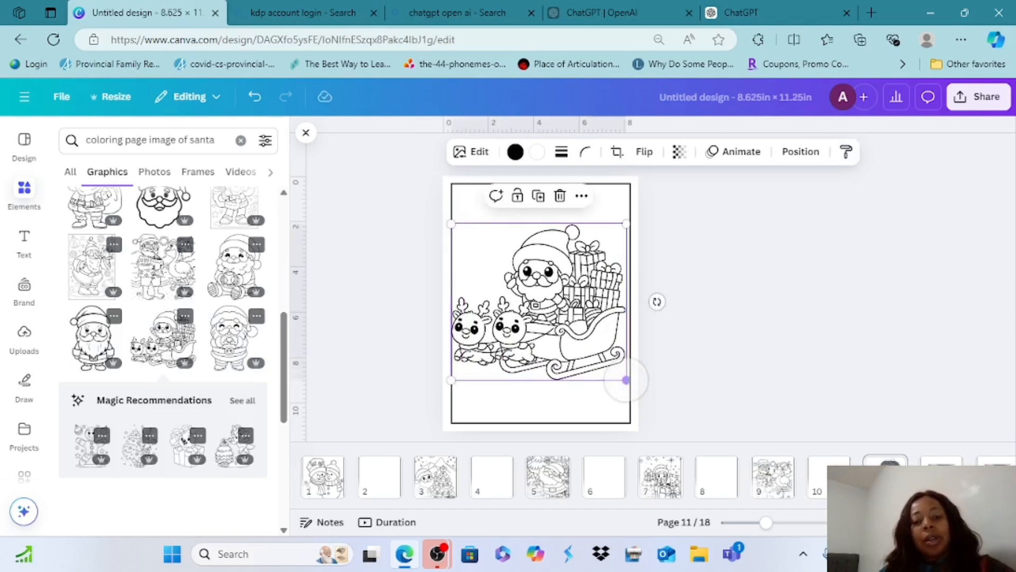
mouse_move(451, 380)
left_mouse_down()
mouse_move(443, 386)
mouse_move(455, 375)
left_mouse_up()
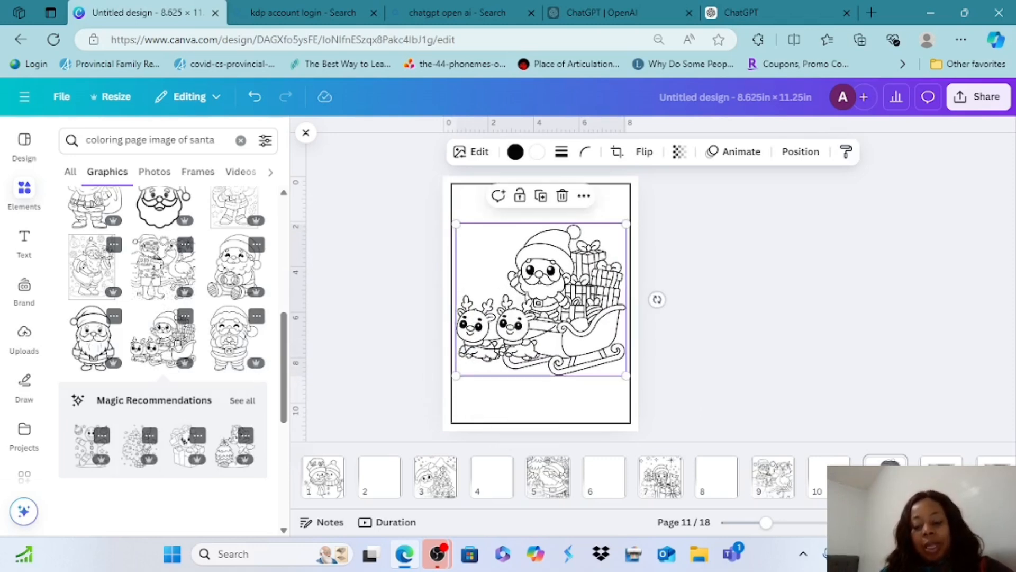
Lower the Santa sleigh graphic on page 11 toward the bottom border
key("Down")
key("Down")
key("Down")
key("Down")
key("Down")
key("Down")
key("Down")
key("Down")
key("Down")
key("Down")
key("Down")
key("Down")
key("Down")
key("Down")
key("Down")
key("Down")
key("Down")
key("Down")
key("Down")
key("Down")
key("Down")
key("Down")
key("Down")
key("Down")
key("Down")
key("Down")
key("Down")
key("Down")
key("Down")
key("Down")
key("Down")
key("Down")
key("Down")
key("Down")
key("Down")
key("Down")
key("Down")
key("Down")
key("Down")
key("Down")
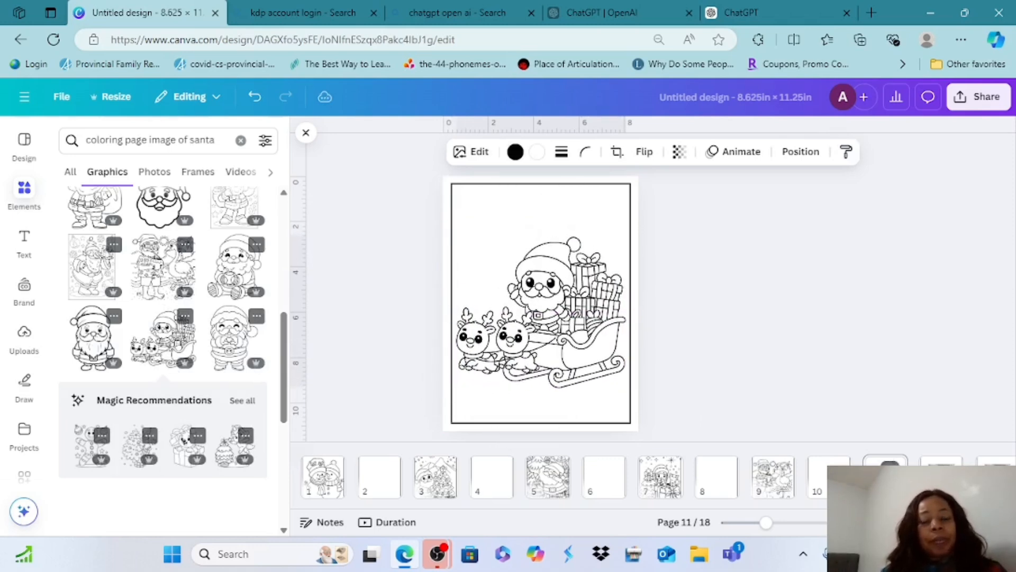
key("Down")
key("Down")
key("Down")
key("Down")
key("Down")
key("Down")
key("Down")
key("Down")
key("Down")
key("Down")
key("Down")
key("Down")
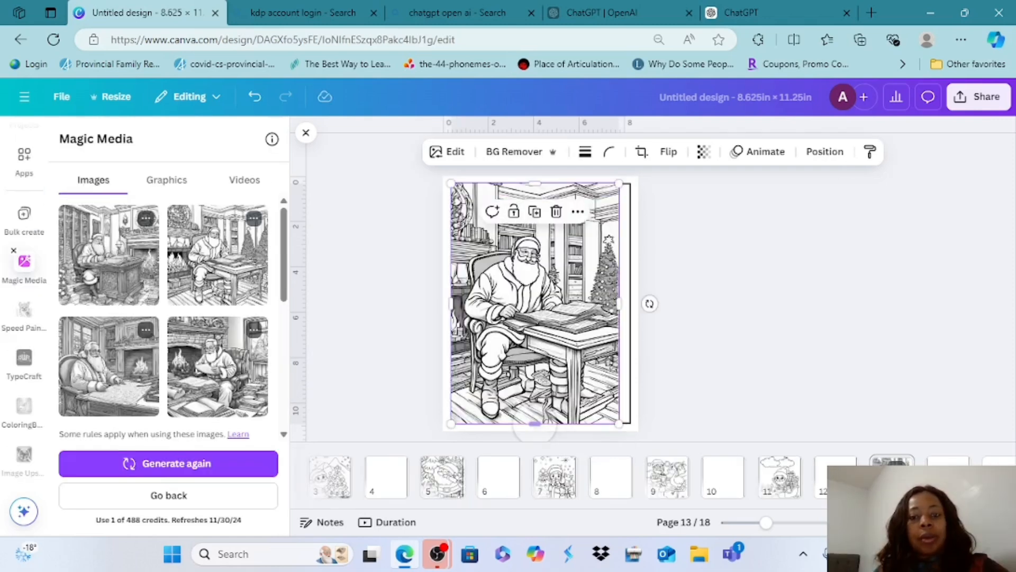
mouse_move(534, 318)
left_mouse_down()
mouse_move(555, 325)
mouse_move(535, 318)
left_mouse_up()
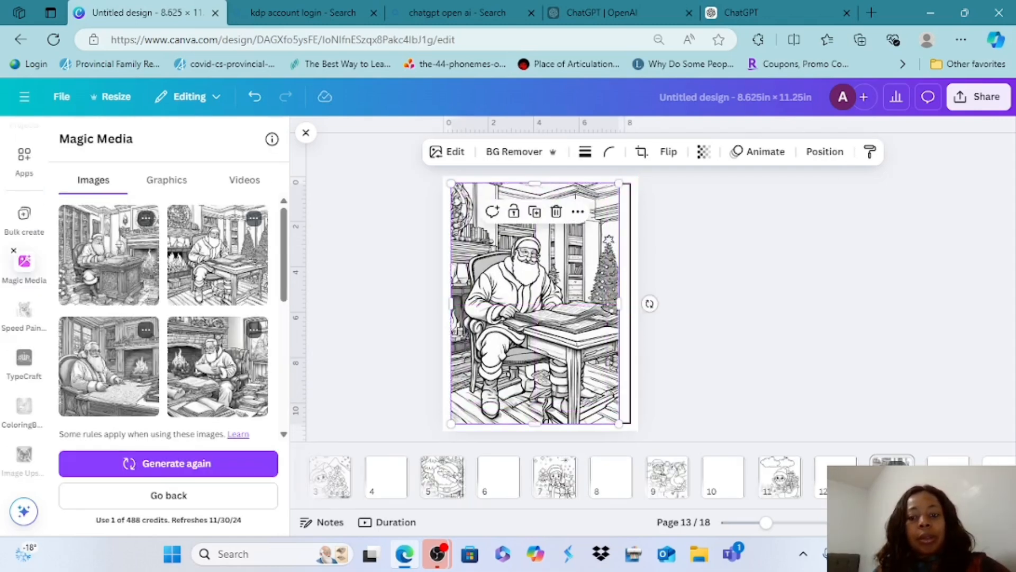
Fit the generated Santa-at-desk image just inside page 13's border, resizing it to about 7.5 × 10.3 in
mouse_move(619, 304)
left_mouse_down()
mouse_move(633, 304)
mouse_move(620, 304)
left_mouse_up()
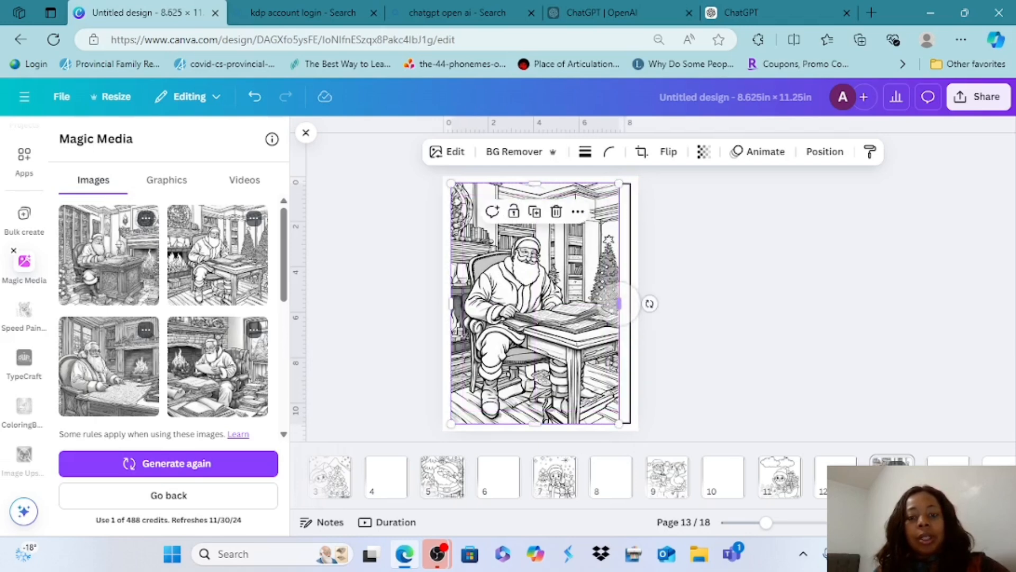
mouse_move(451, 183)
left_mouse_down()
mouse_move(466, 205)
mouse_move(455, 189)
left_mouse_up()
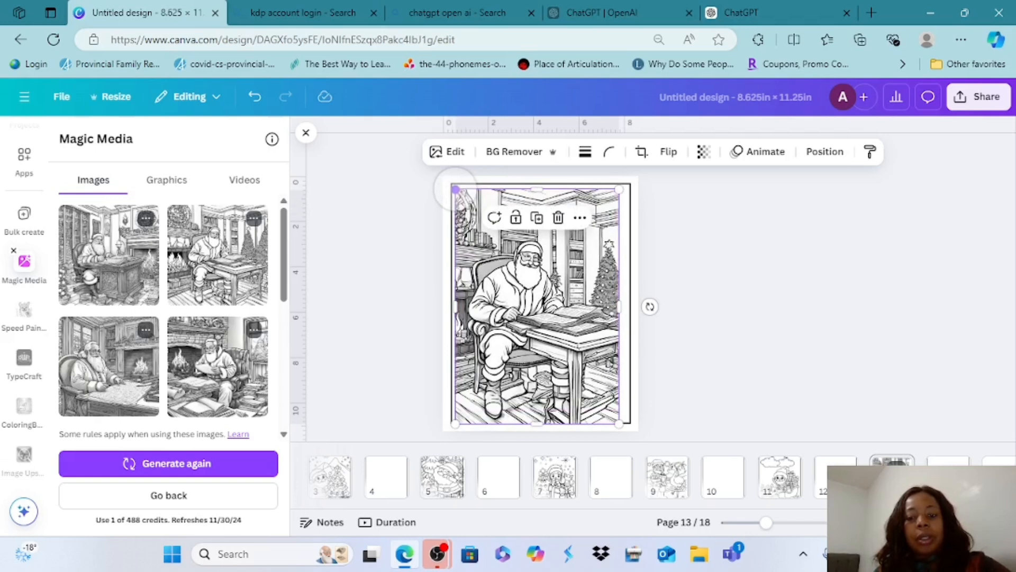
left_click_drag(619, 423, 619, 424)
left_click_drag(555, 333, 556, 330)
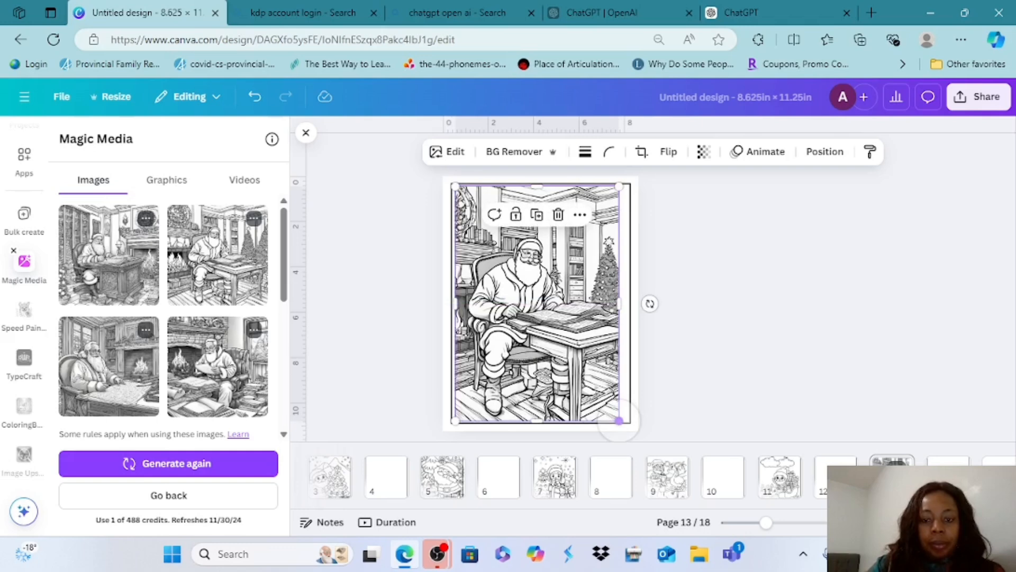
left_click_drag(619, 303, 626, 302)
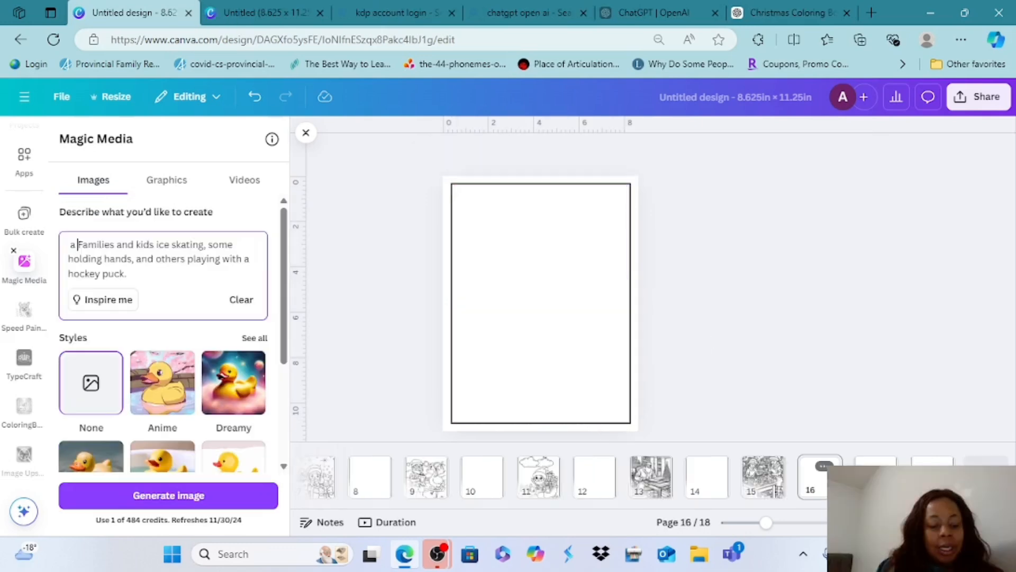
Begin the ice-skating families prompt with "a coloring page of" and generate the images for page 16
type("color")
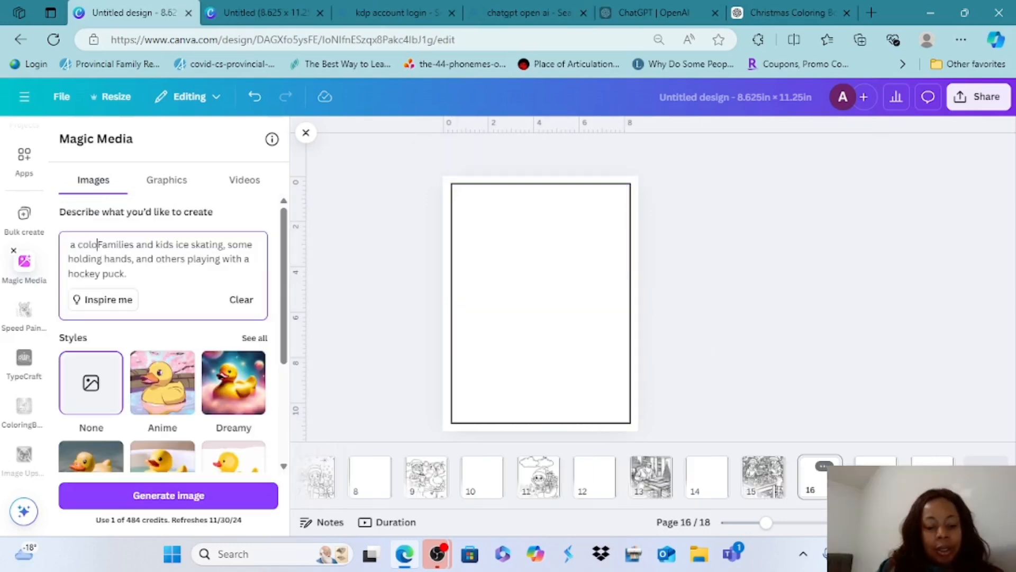
type("ing ")
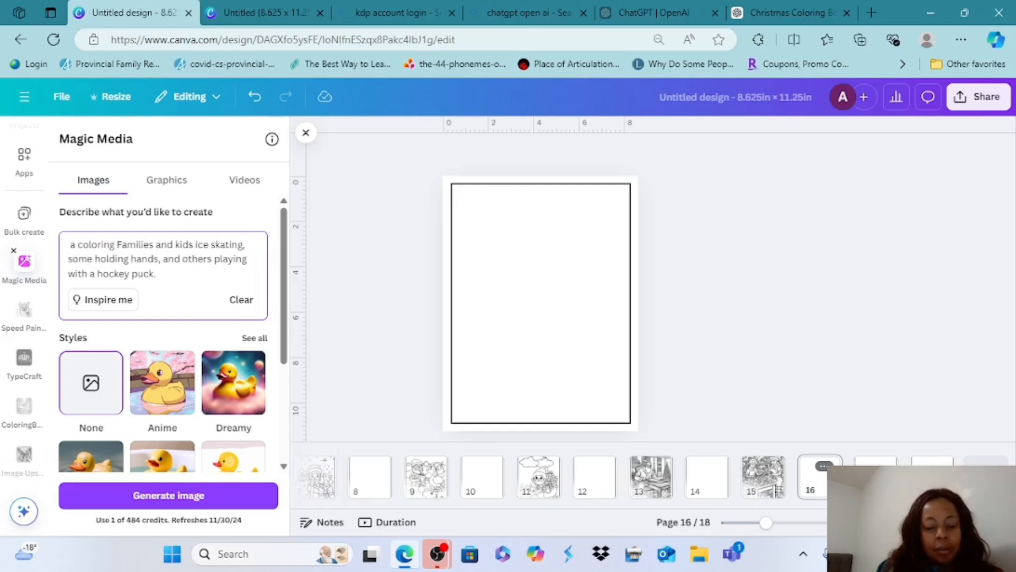
type("page ")
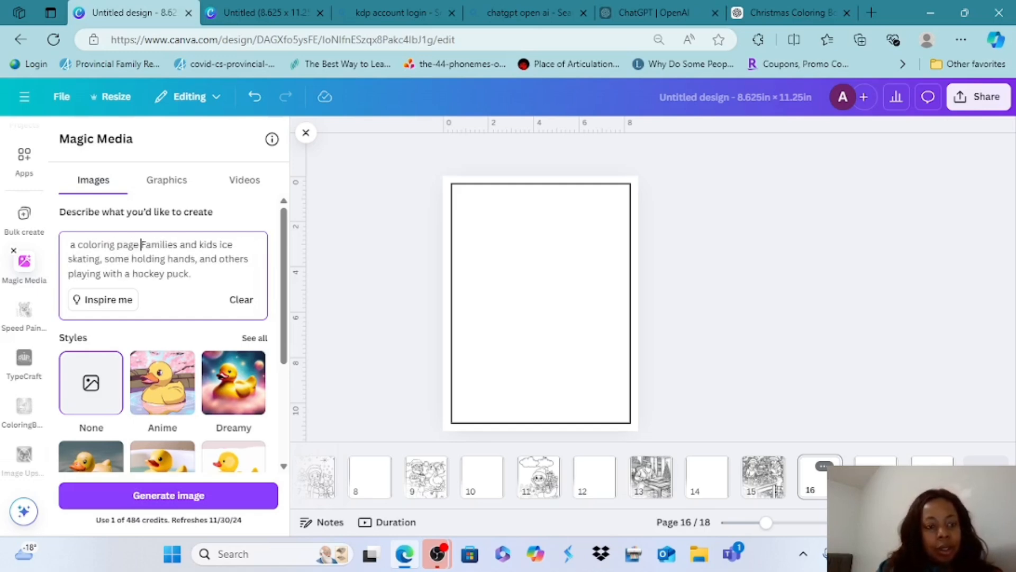
type("of")
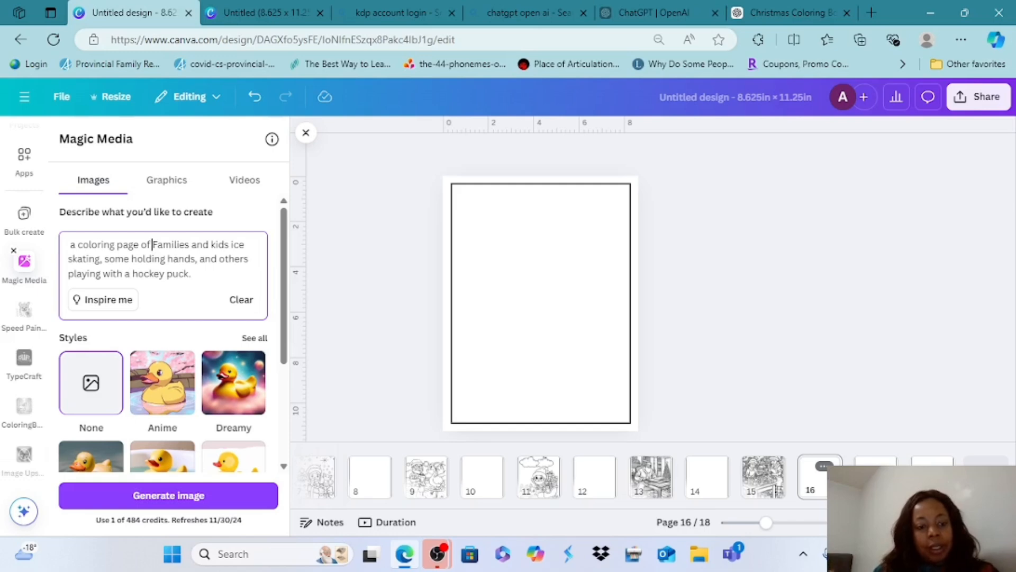
left_click(168, 496)
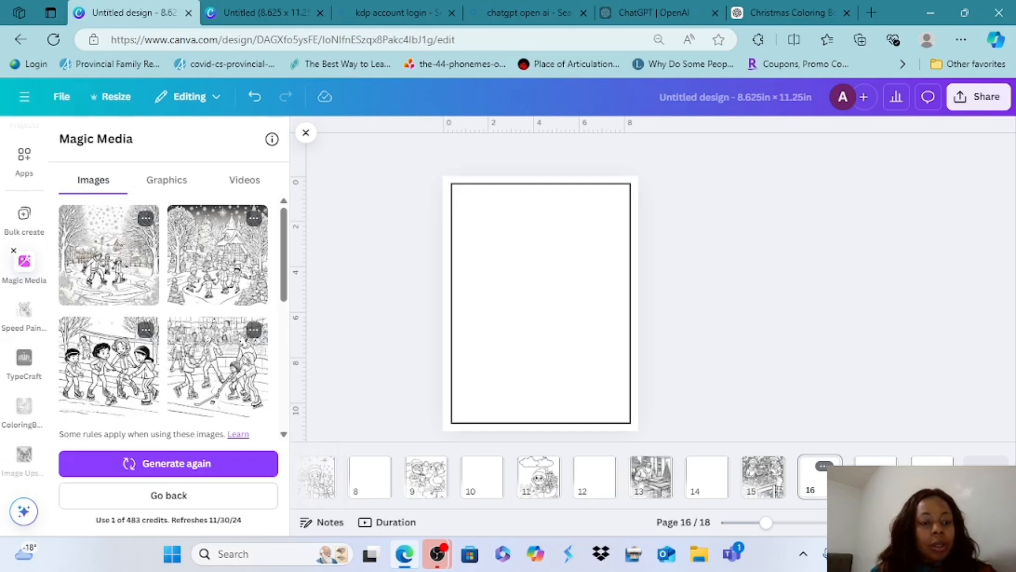
Add the generated image of children skating hand in hand to page 16 and stretch it to fill the border
left_click(109, 365)
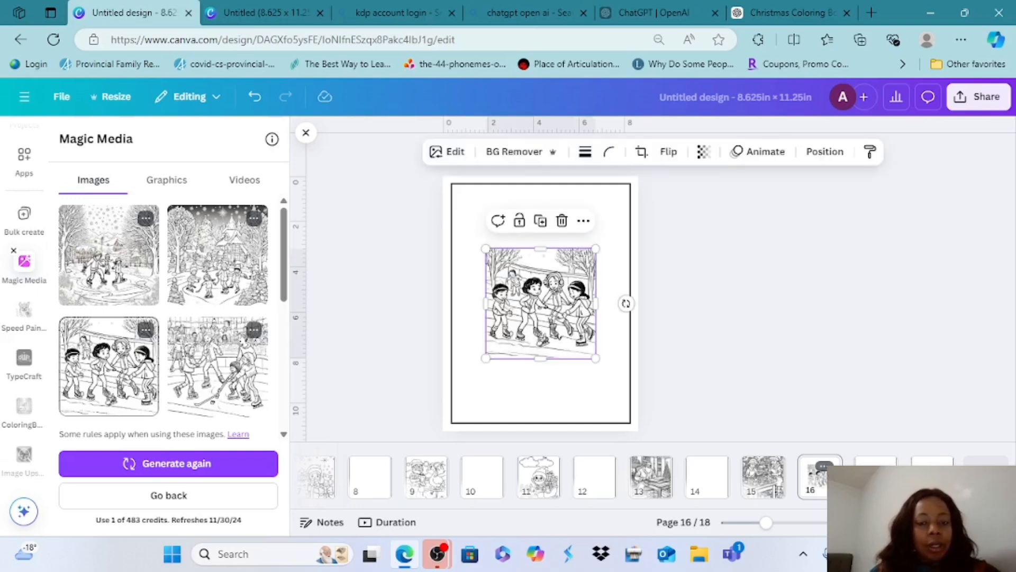
left_click_drag(540, 303, 506, 238)
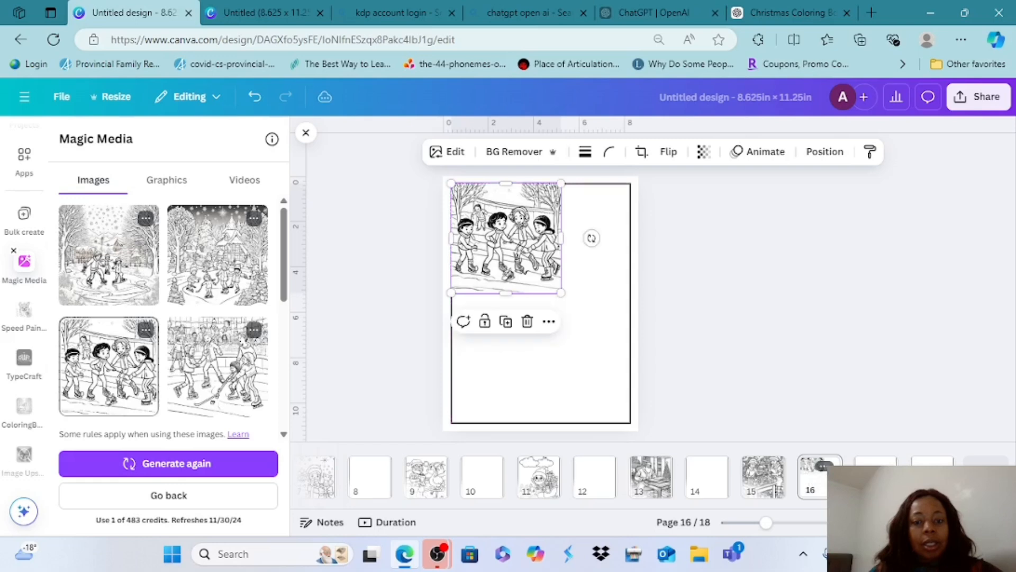
left_click_drag(561, 292, 628, 360)
left_click_drag(539, 361, 539, 418)
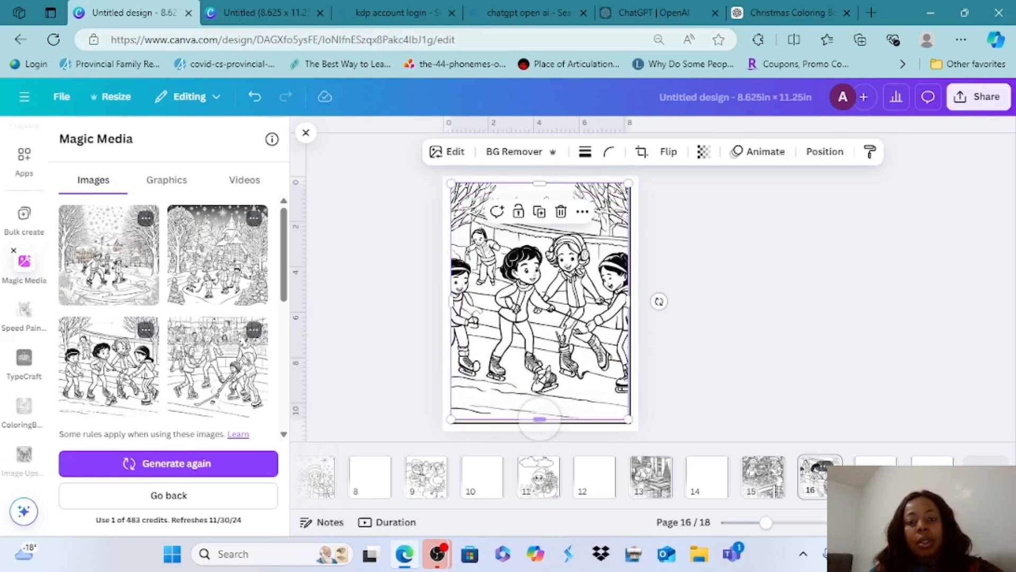
mouse_move(539, 183)
left_mouse_down()
mouse_move(539, 197)
mouse_move(540, 183)
left_mouse_up()
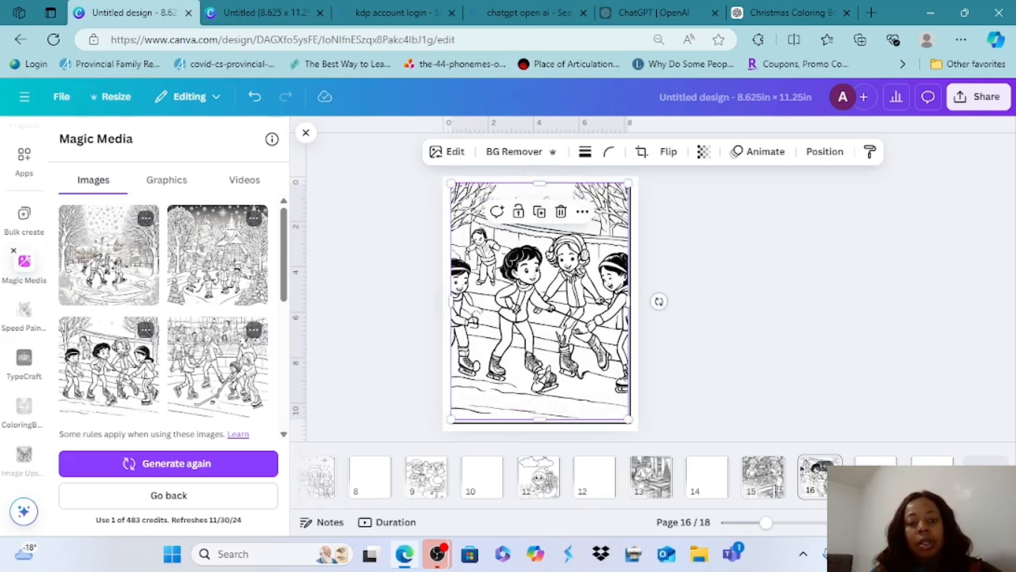
mouse_move(450, 301)
left_mouse_down()
mouse_move(490, 301)
mouse_move(454, 301)
left_mouse_up()
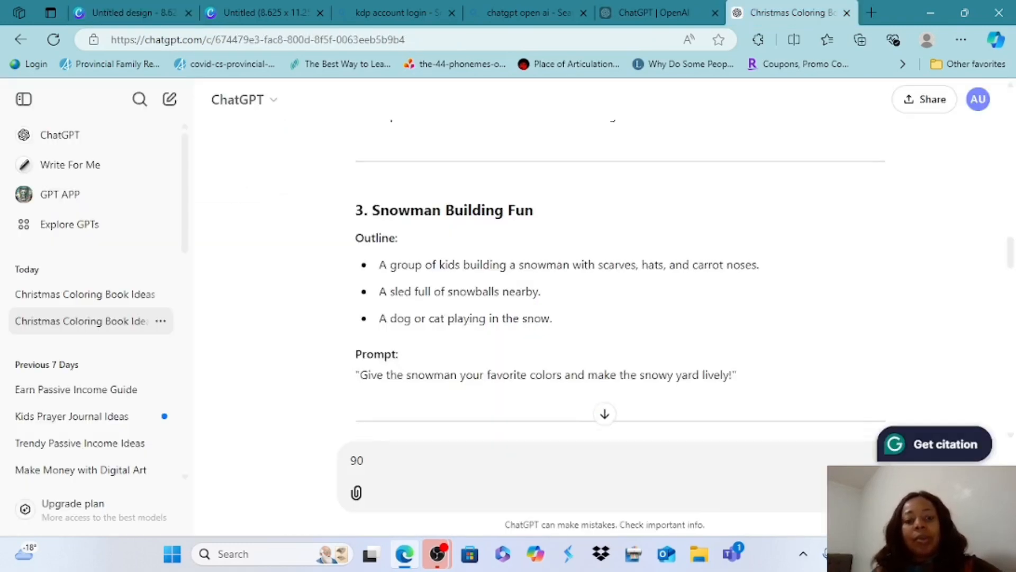
Copy "A group of kids building a snowman with scarves, hats, and carrot noses." from the ChatGPT outline and return to the Canva design
left_click_drag(401, 265, 758, 265)
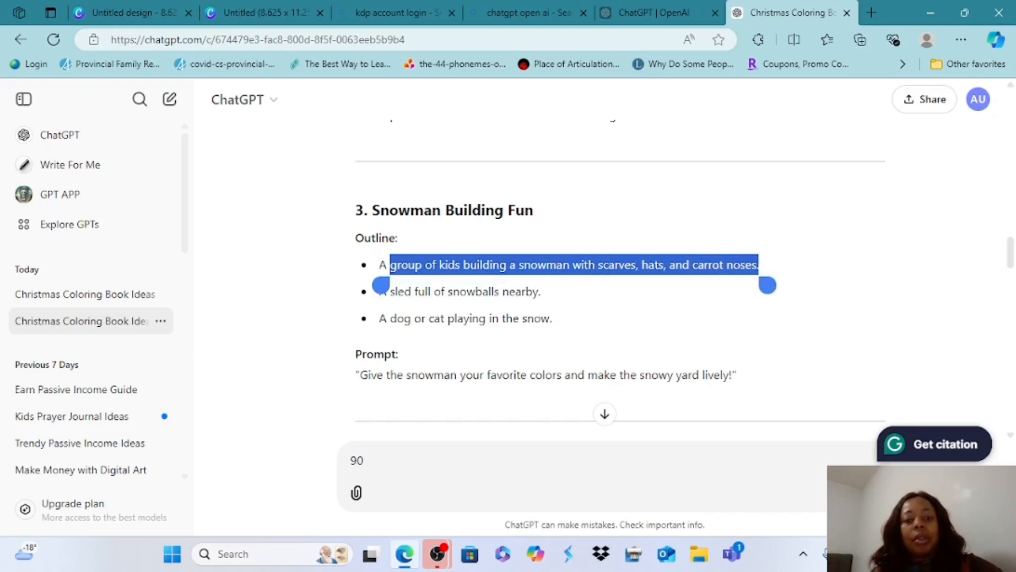
left_click_drag(382, 285, 371, 285)
key("ctrl+c")
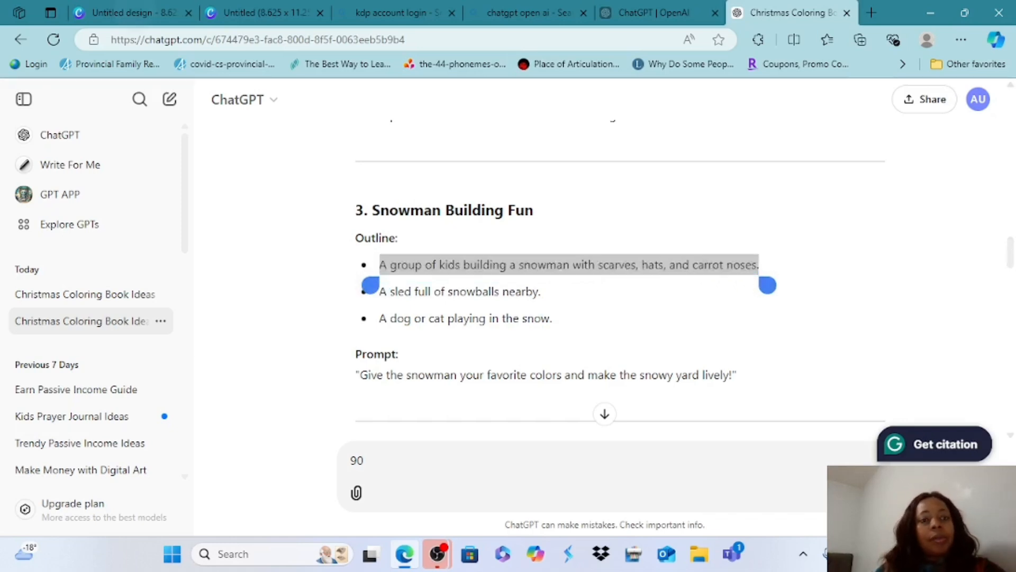
left_click(133, 13)
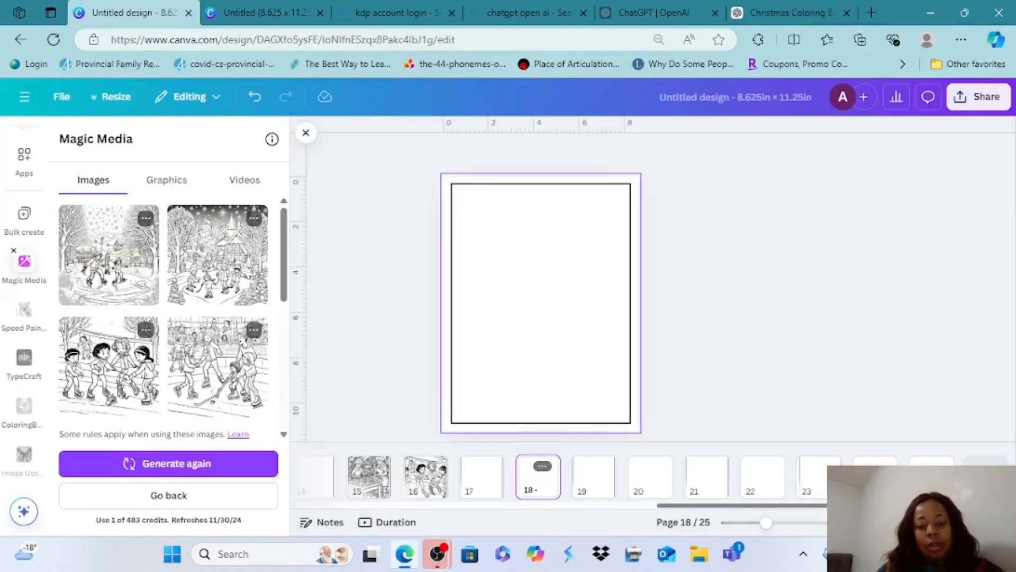
Paste the snowman-building text as a new Magic Media prompt, insert "coloring page of" after "A", and generate images for page 18
scroll(561, 478, "left", 1)
scroll(561, 478, "right", 1)
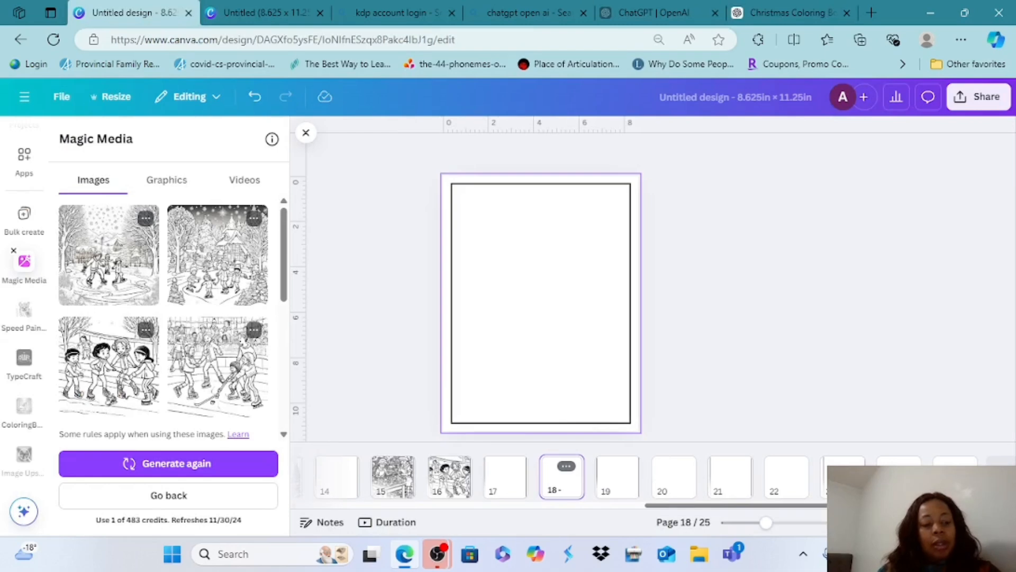
left_click(168, 496)
right_click(81, 250)
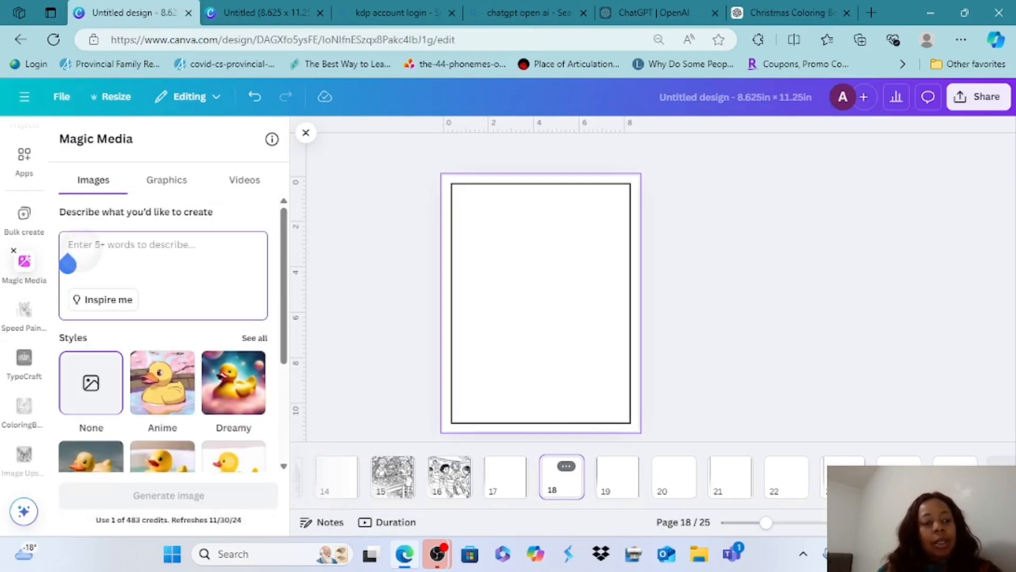
left_click(46, 223)
left_click(69, 246)
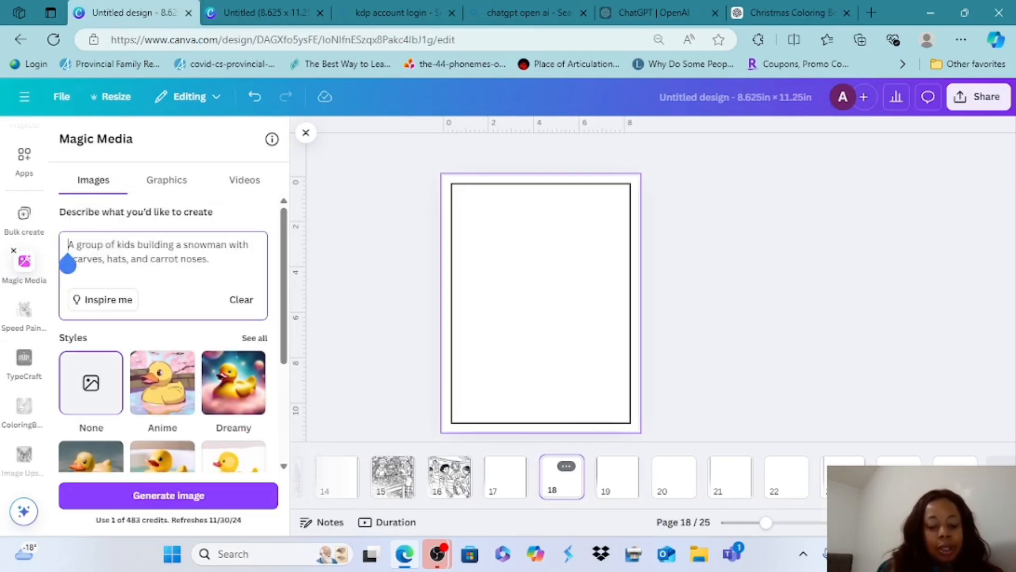
key("Right")
type("coloring p")
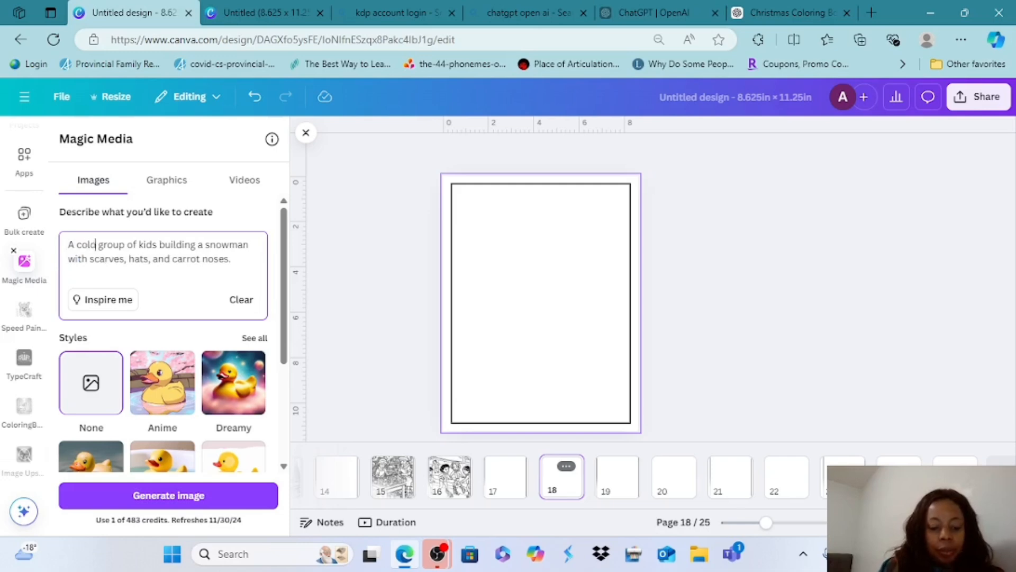
type("age of")
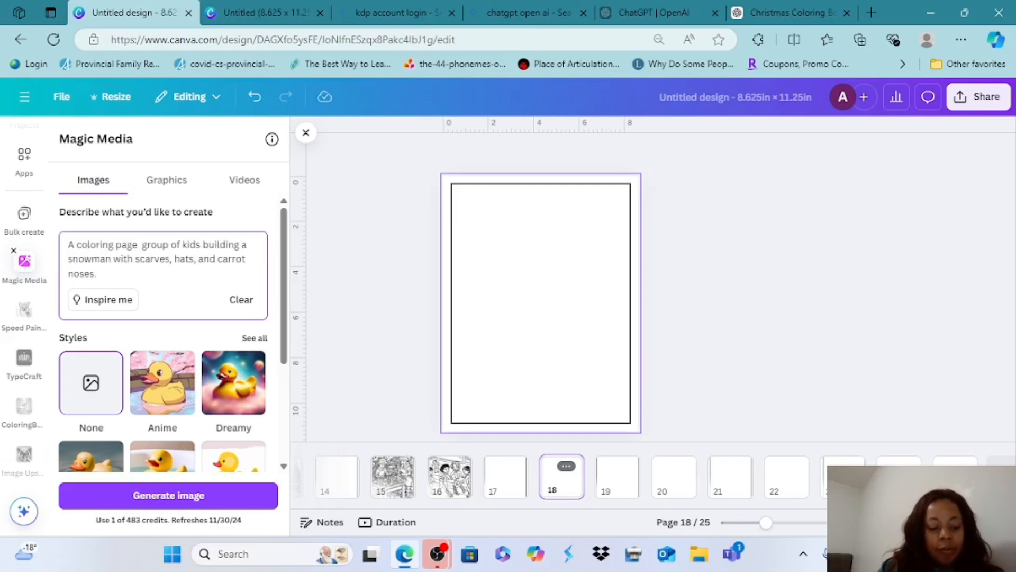
left_click(169, 495)
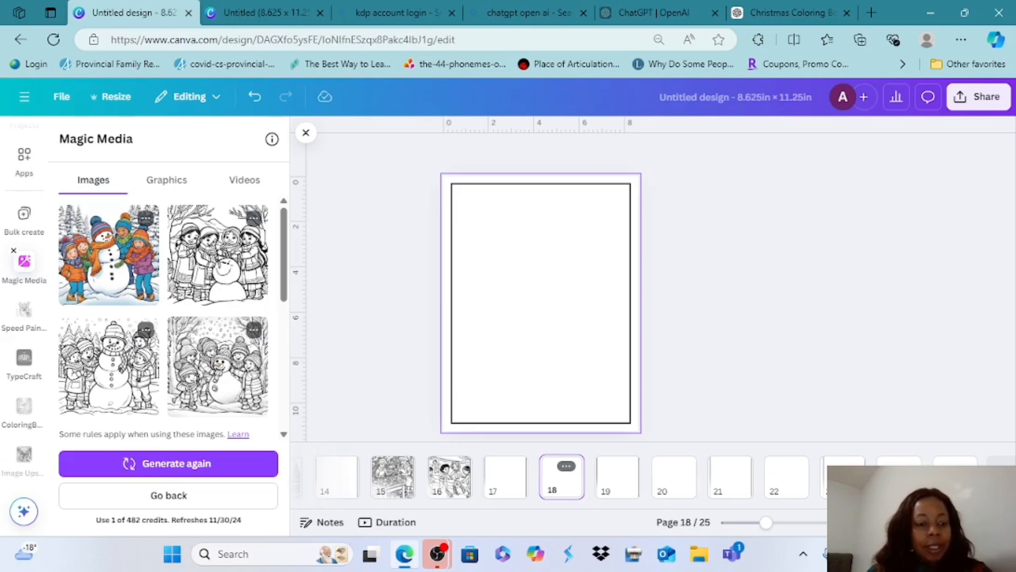
Add the generated line-art image of kids around a tall snowman to page 18, enlarge it to the border's width and extend it downward
left_click(101, 397)
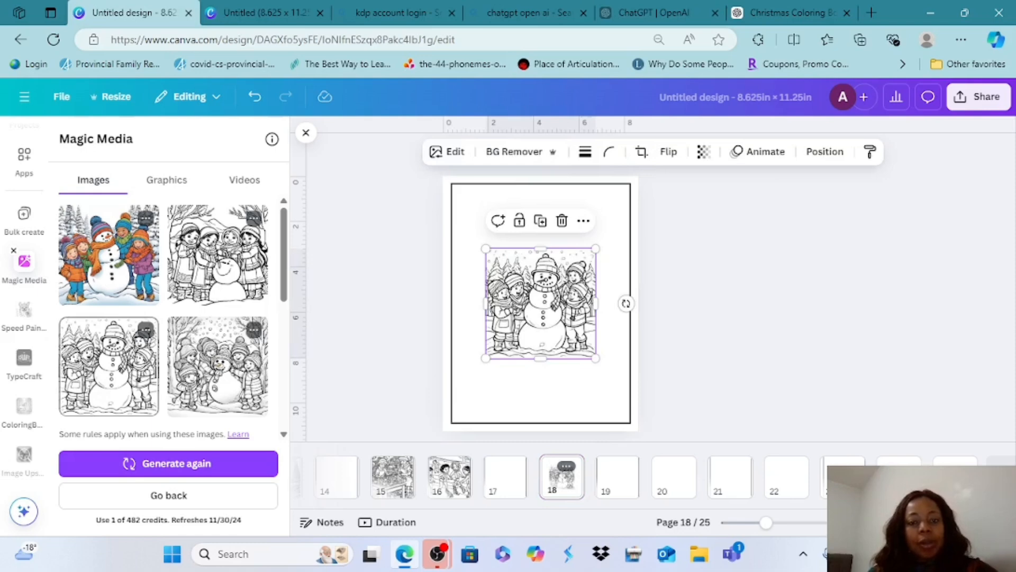
left_click_drag(541, 303, 513, 242)
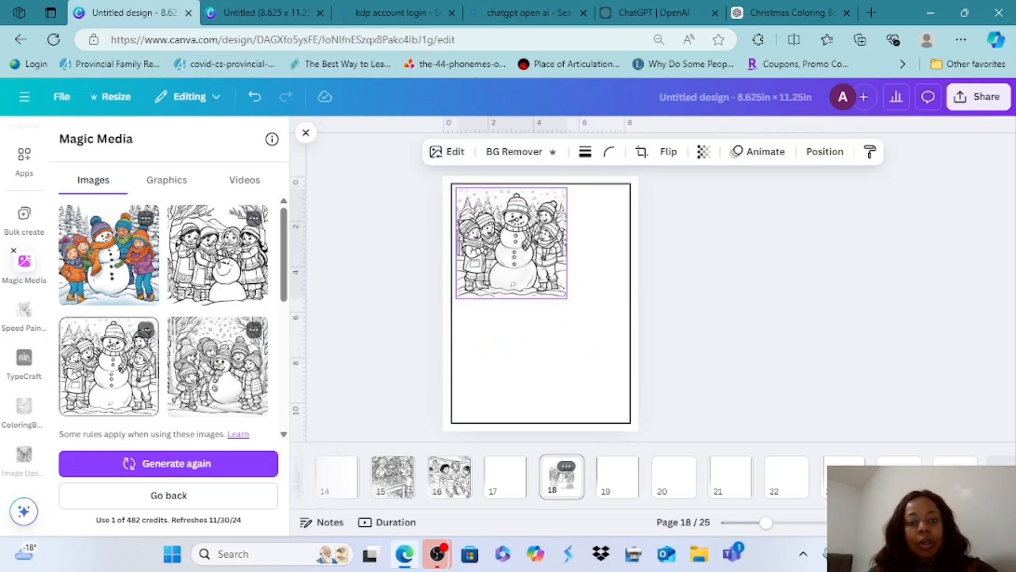
left_click_drag(567, 298, 632, 362)
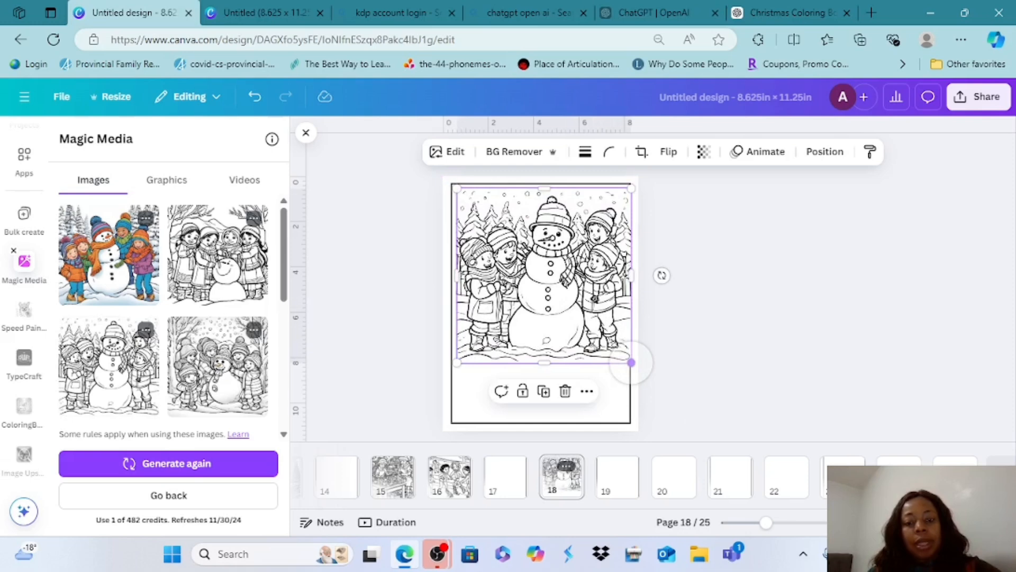
left_click_drag(545, 363, 544, 407)
Switch to ChatGPT, copy "A log cabin with smoke curling from the chimney, surrounded by snow." from Cozy Cabin in the Woods, and return to Canva
left_click(792, 12)
scroll(660, 290, "down", 1)
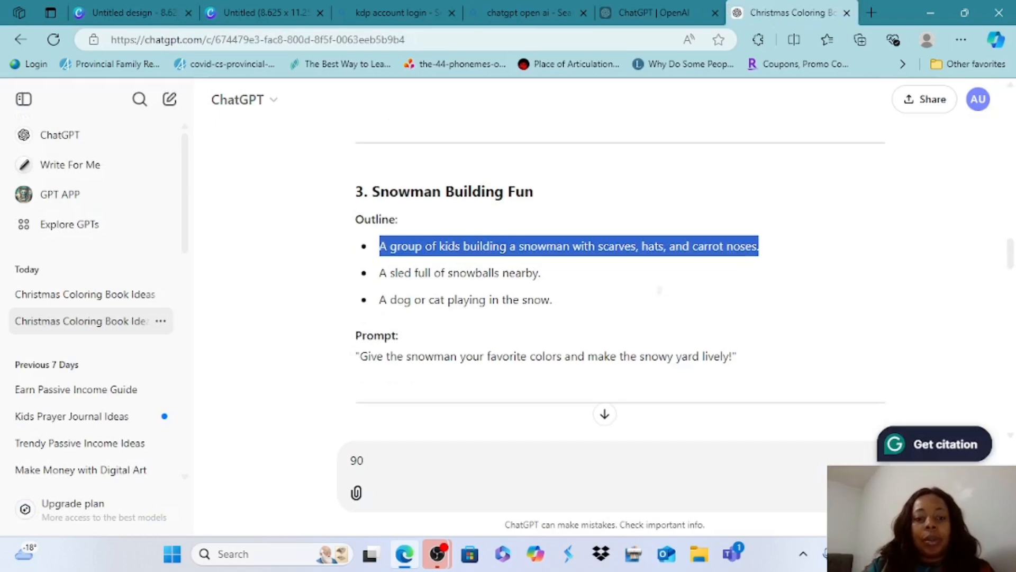
scroll(660, 291, "down", 1)
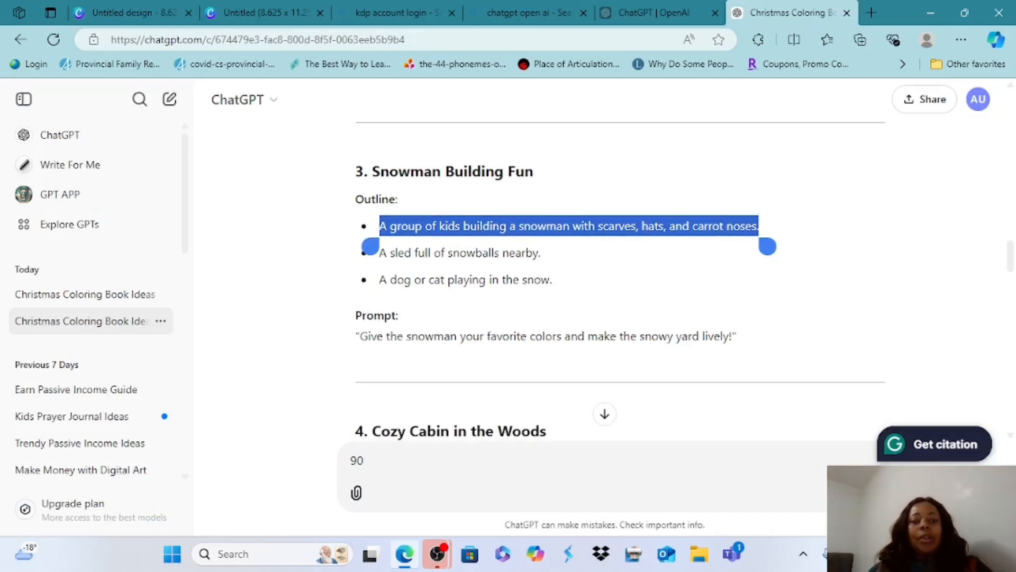
scroll(620, 291, "down", 5)
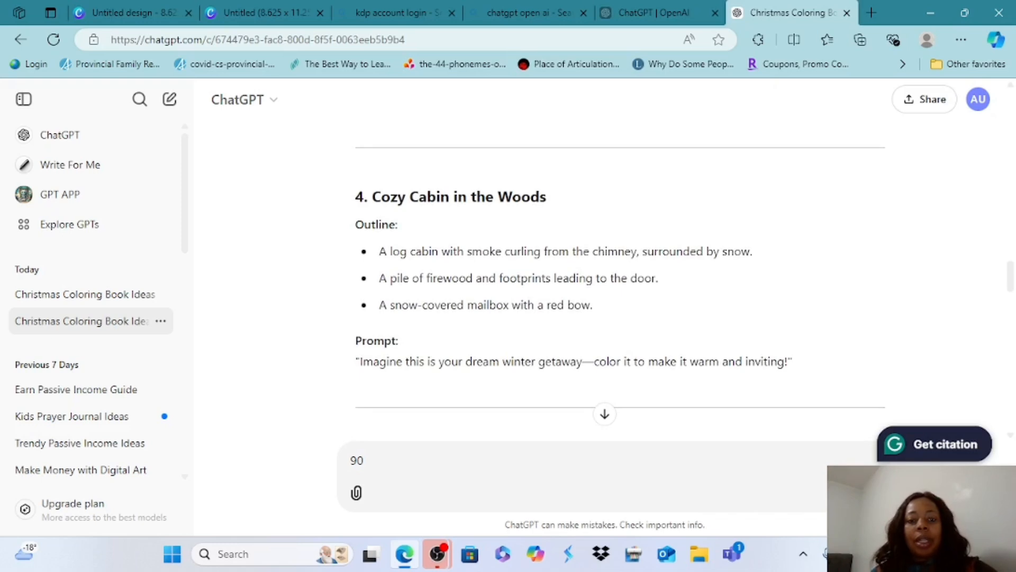
double_click(398, 251)
left_click_drag(412, 272, 761, 271)
left_click_drag(381, 271, 371, 272)
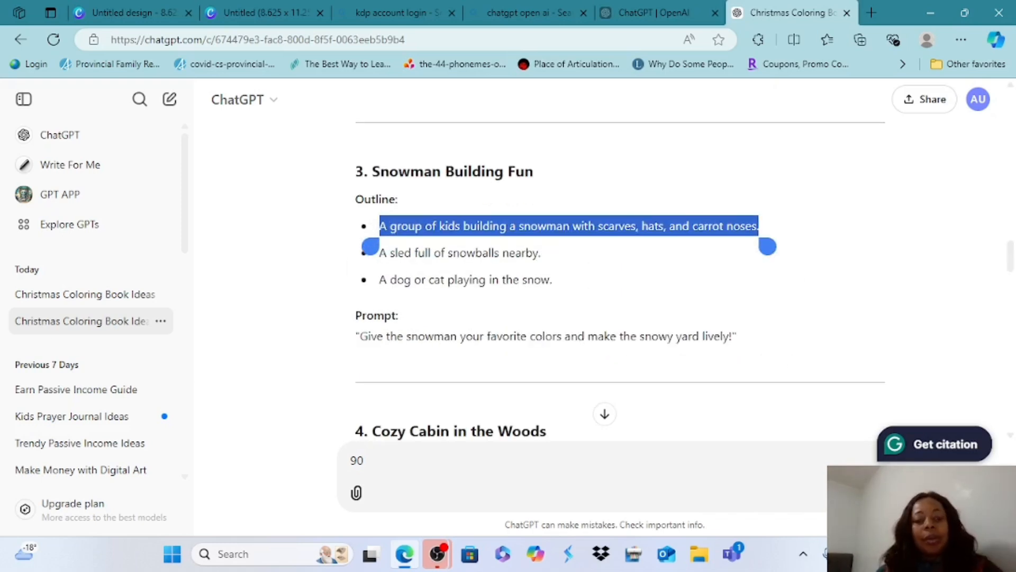
scroll(619, 291, "down", 5)
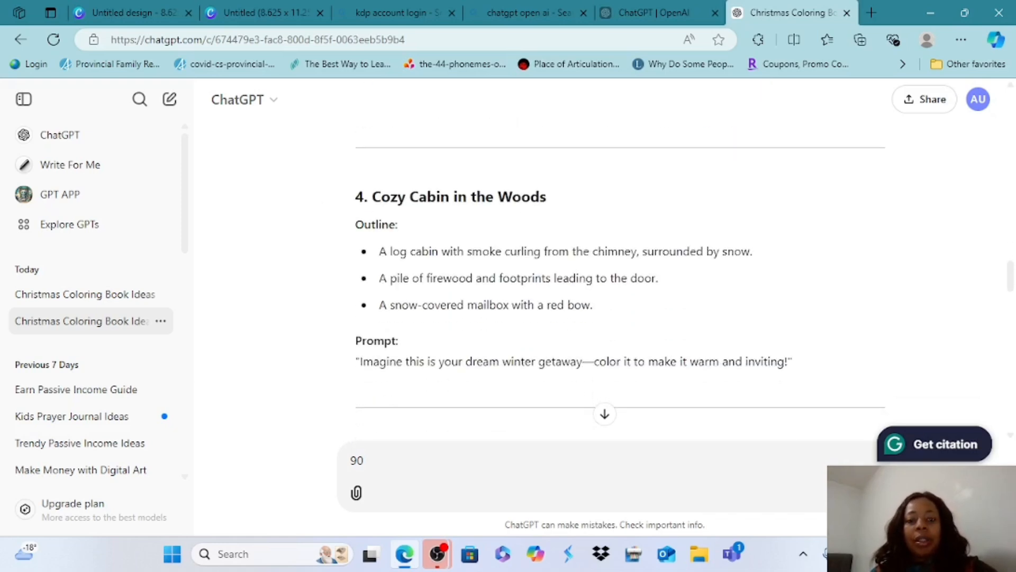
double_click(398, 251)
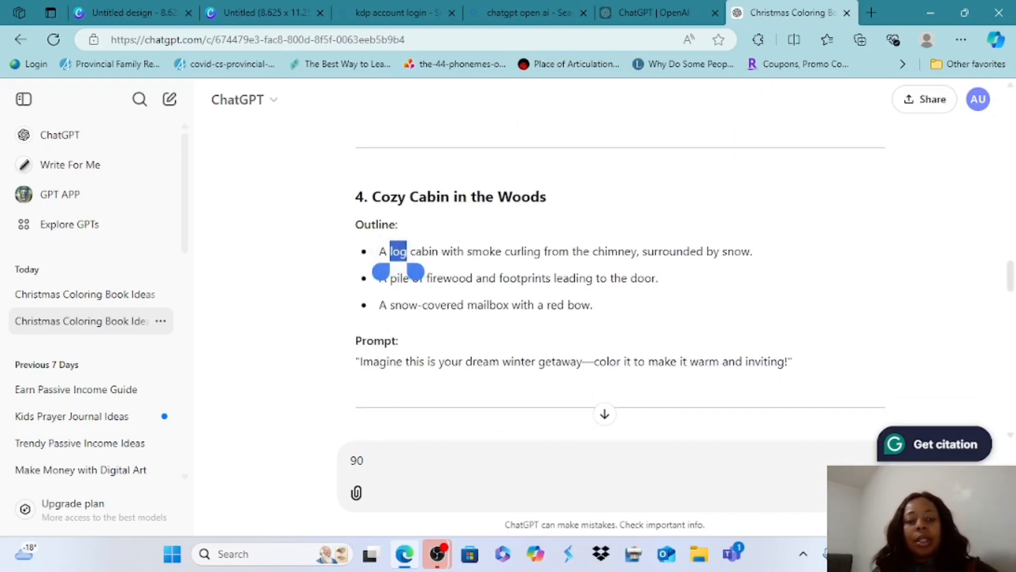
left_click_drag(412, 271, 760, 271)
left_click_drag(381, 271, 371, 271)
key("ctrl+c")
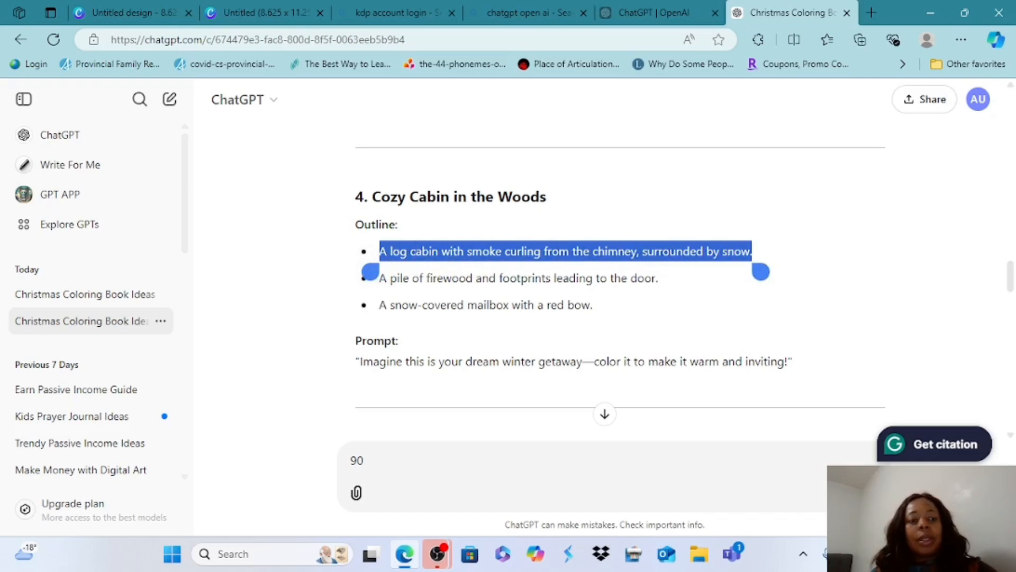
left_click(133, 12)
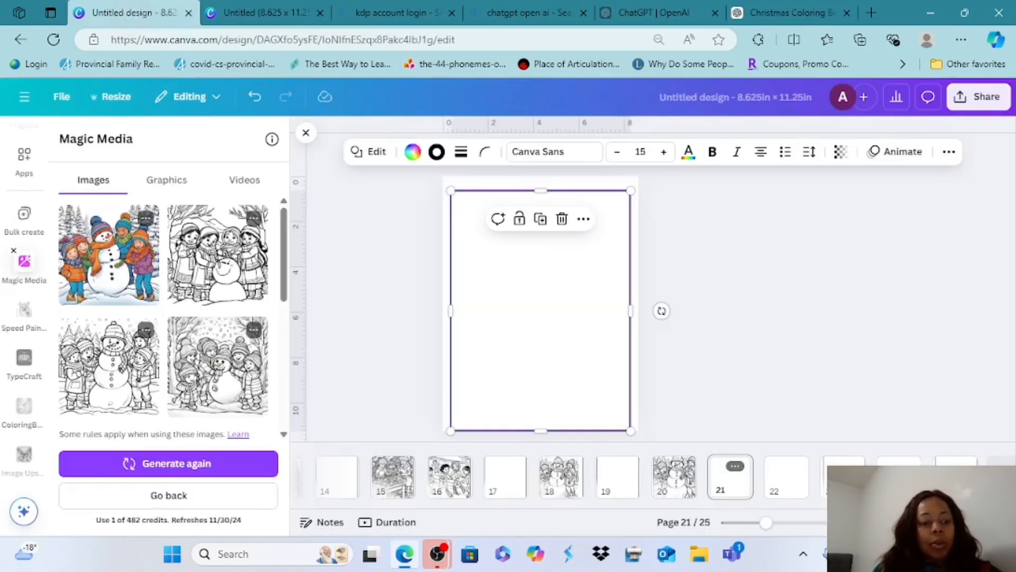
Paste the log cabin text as a new Magic Media prompt, insert "coloring page image of a" after "A", and generate two sets of images
left_click(169, 495)
left_click(85, 261)
left_click(46, 223)
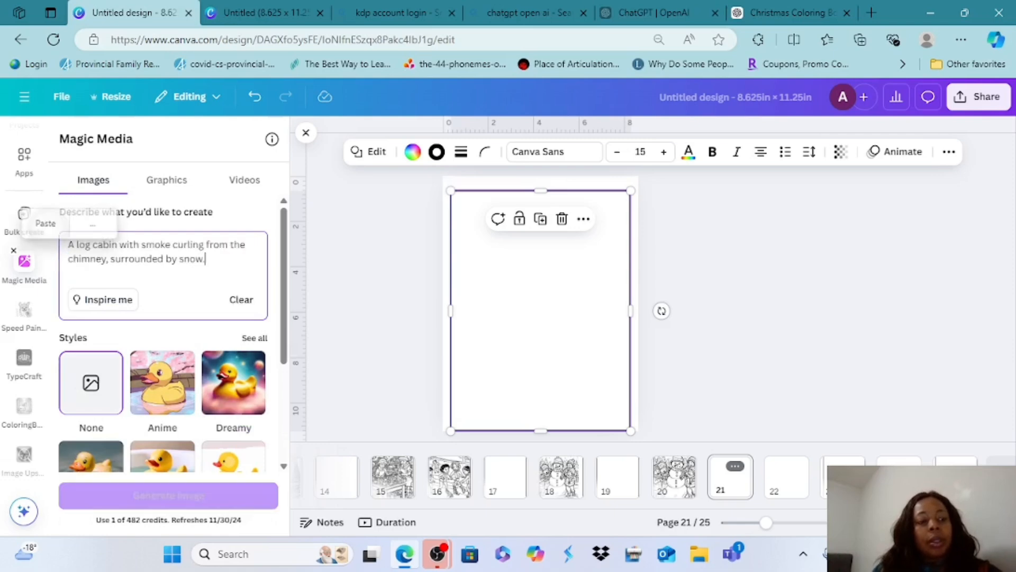
left_click(69, 245)
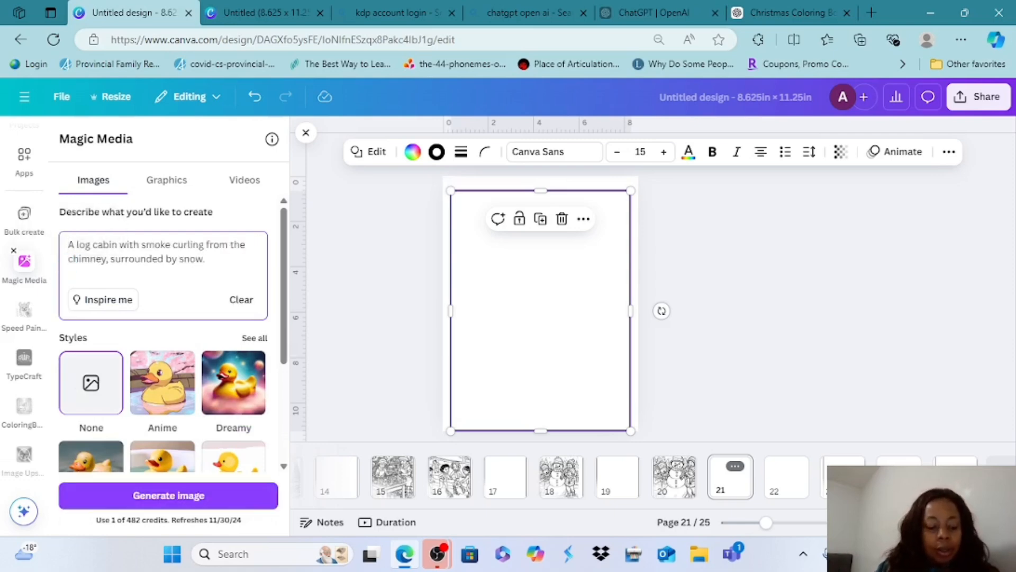
type("coloring ")
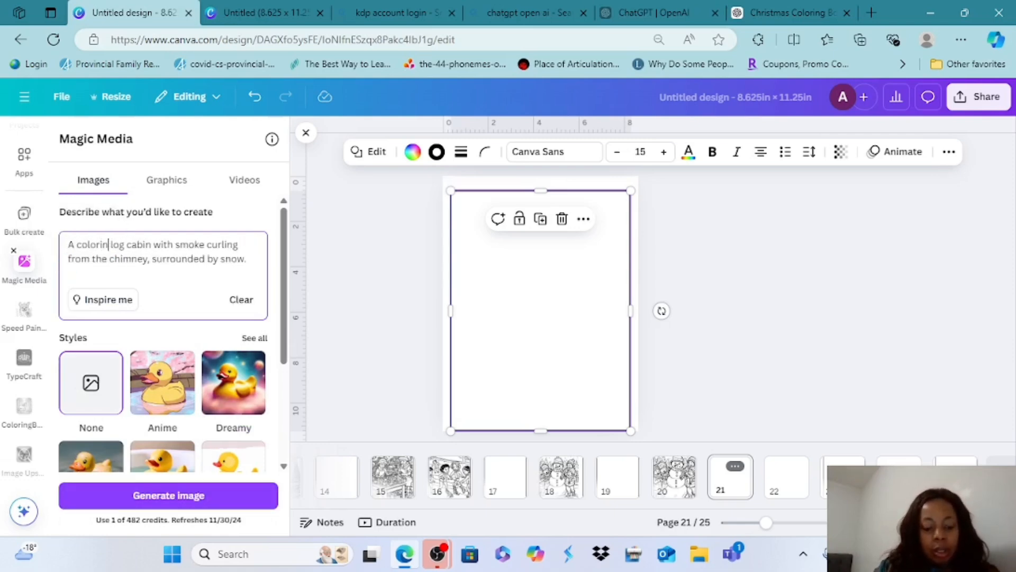
type("page ")
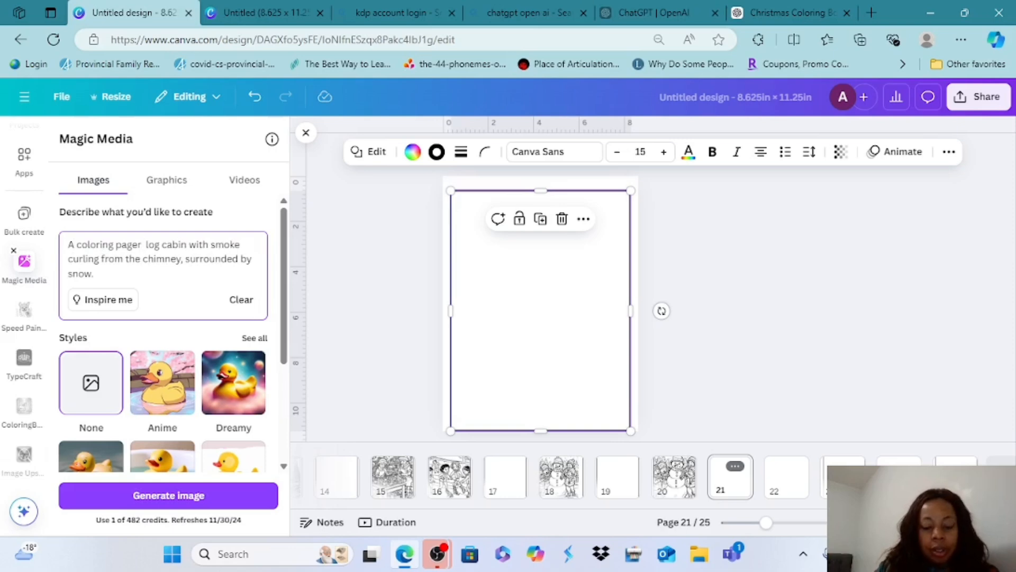
type("image ")
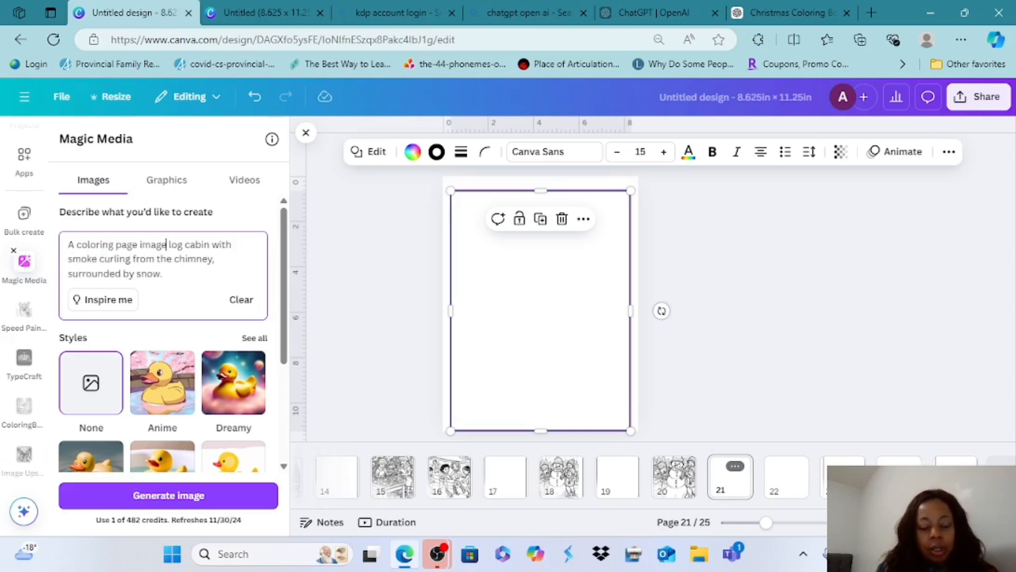
type("of a")
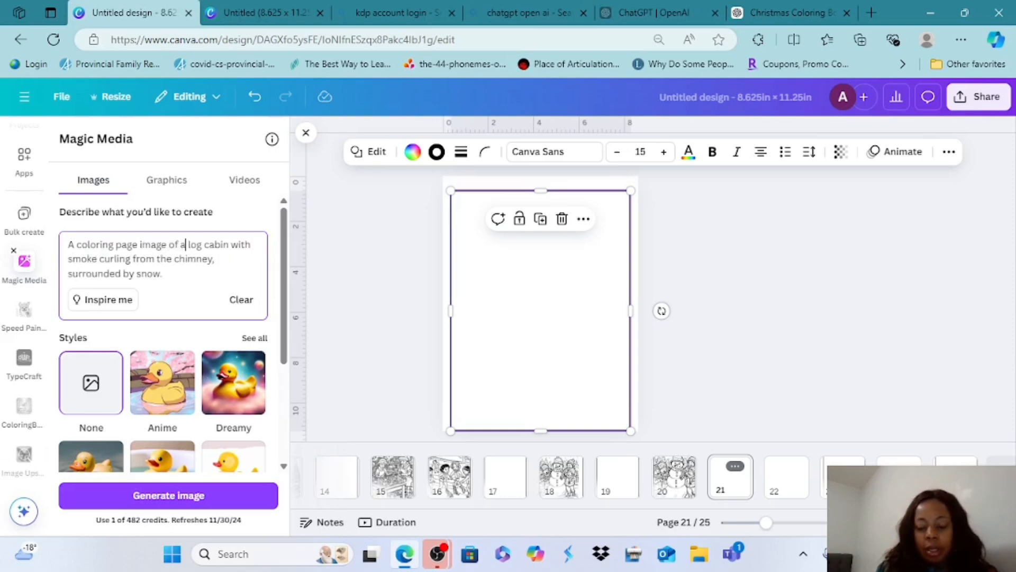
key("Return")
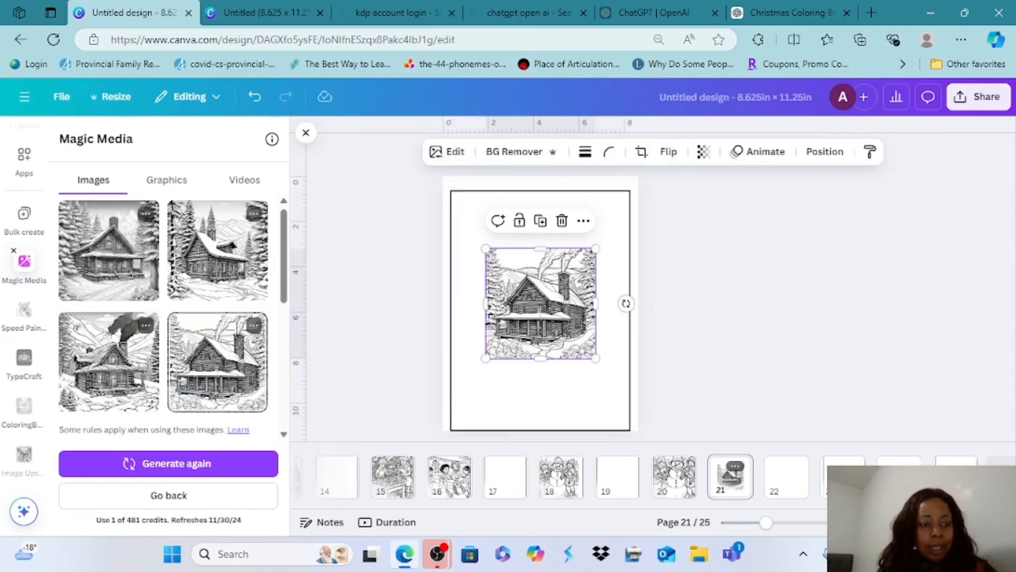
left_click(168, 463)
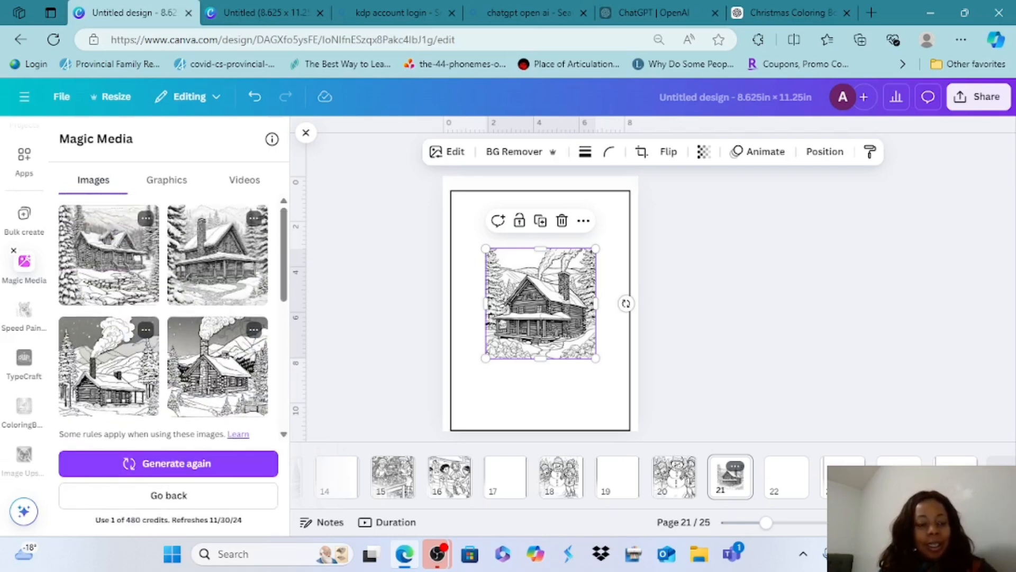
Enlarge the log cabin image on page 21 to the border's width and extend it downward almost to the border's lower edge
left_click_drag(485, 248, 450, 214)
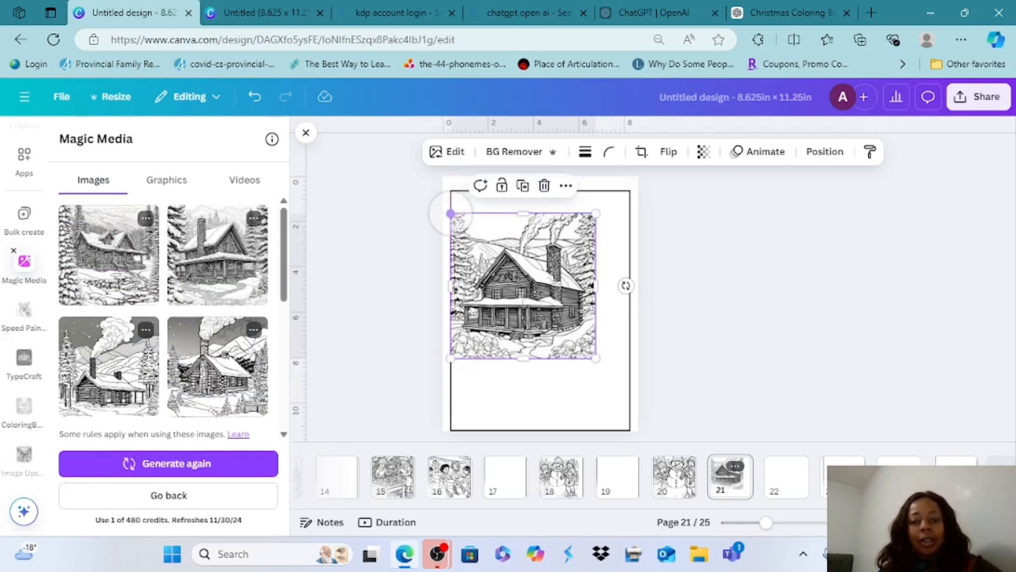
left_click_drag(500, 267, 500, 244)
left_click_drag(596, 336, 613, 352)
left_click(564, 302)
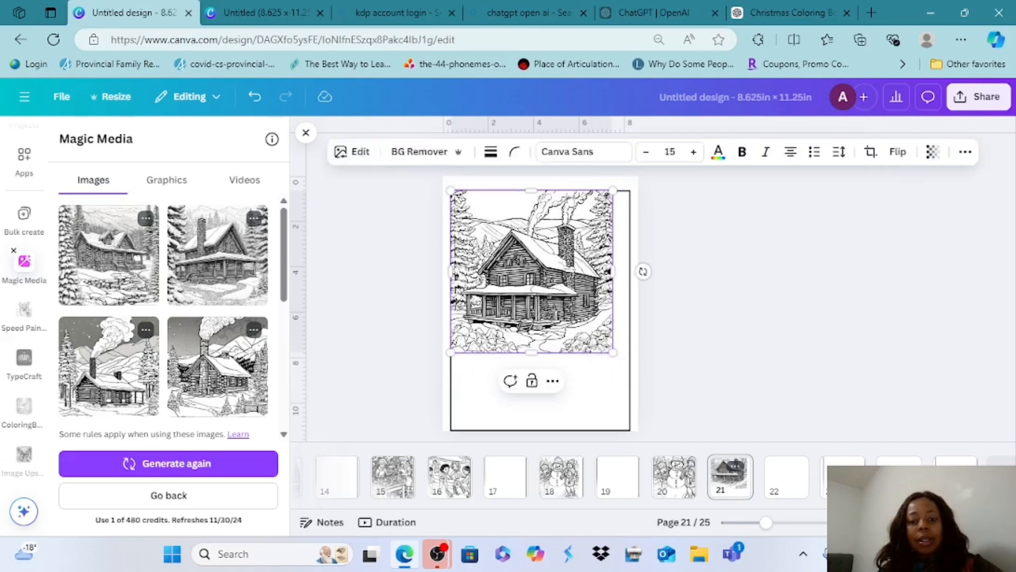
left_click_drag(532, 352, 532, 393)
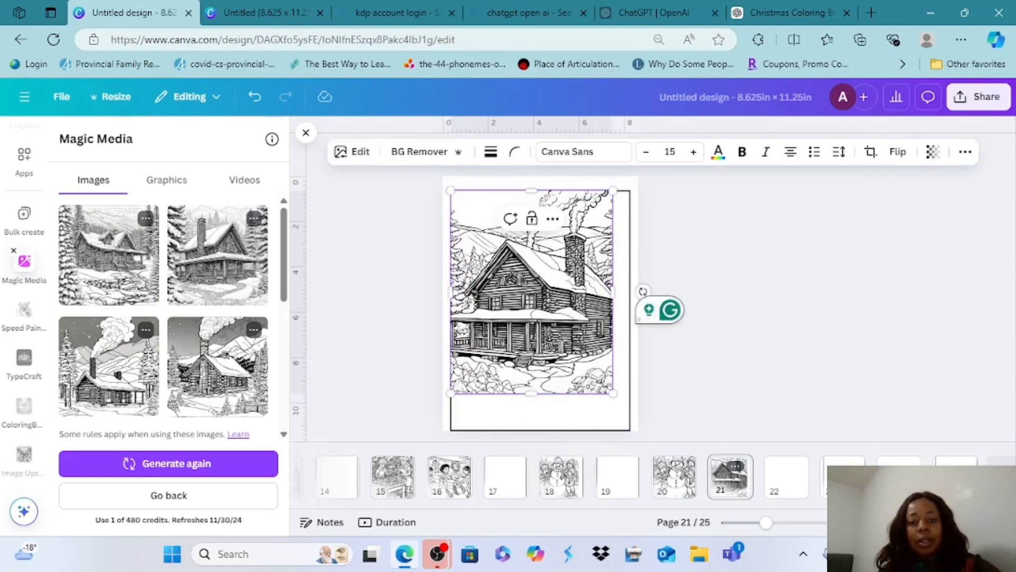
left_click(532, 291)
mouse_move(531, 292)
left_mouse_down()
mouse_move(548, 323)
mouse_move(532, 291)
left_mouse_up()
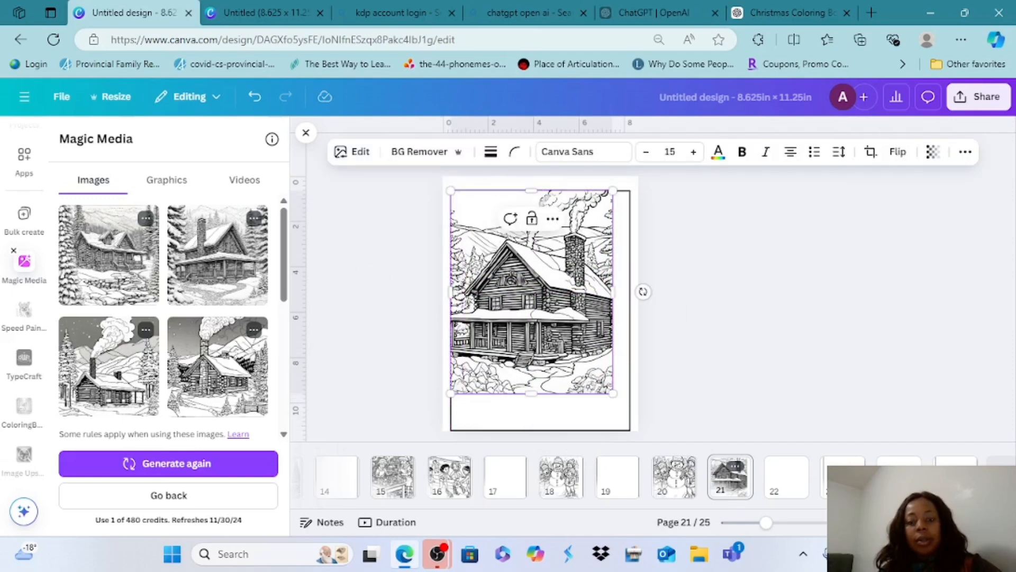
left_click_drag(613, 393, 627, 412)
left_click_drag(539, 412, 539, 421)
left_click(539, 313)
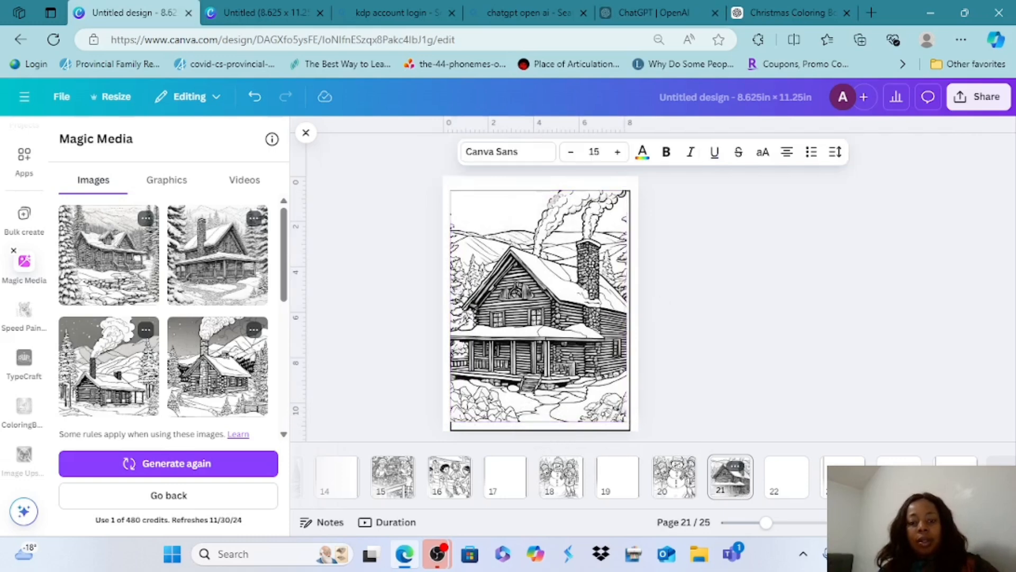
Pull the log cabin image's upper and left edges slightly inward so they sit just inside the page 21 border
left_click(539, 296)
left_click_drag(539, 191, 539, 196)
left_click_drag(451, 308, 455, 309)
left_click(539, 309)
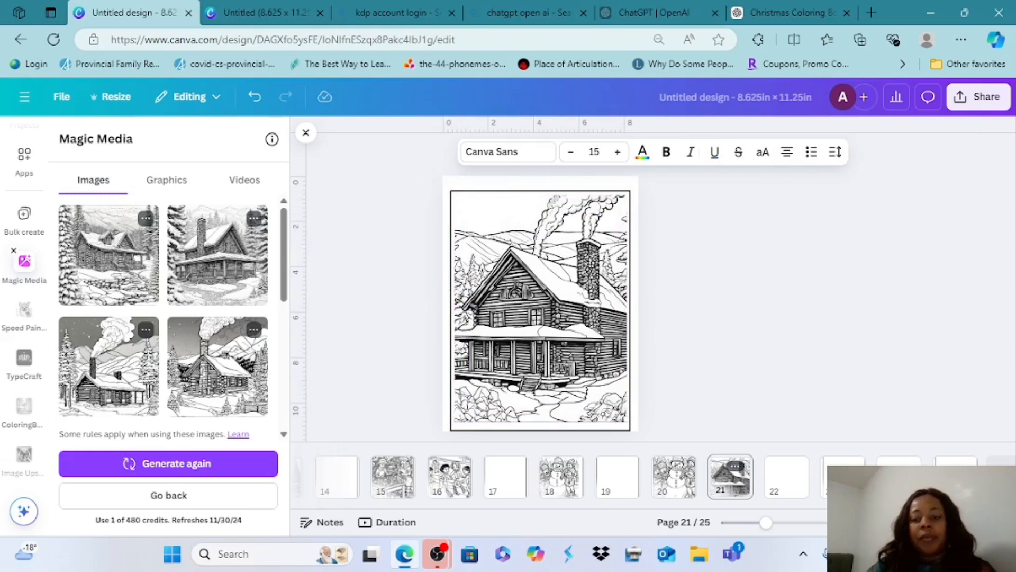
Open page 23, copy "Kids sliding down a snowy hill on sleds, laughing and throwing snow." from the ChatGPT outline, and return to the Canva design
left_click(842, 463)
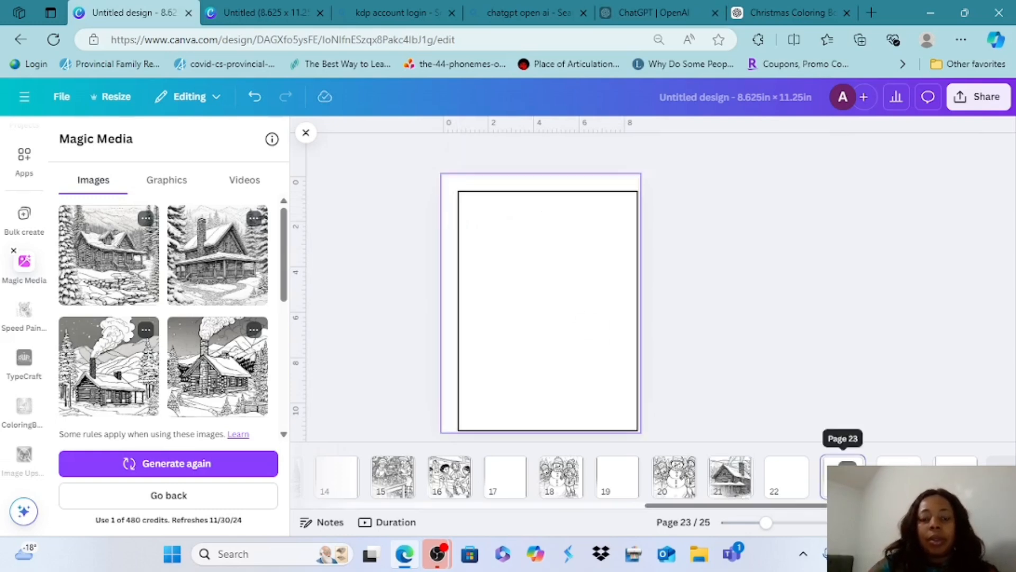
left_click_drag(582, 333, 577, 320)
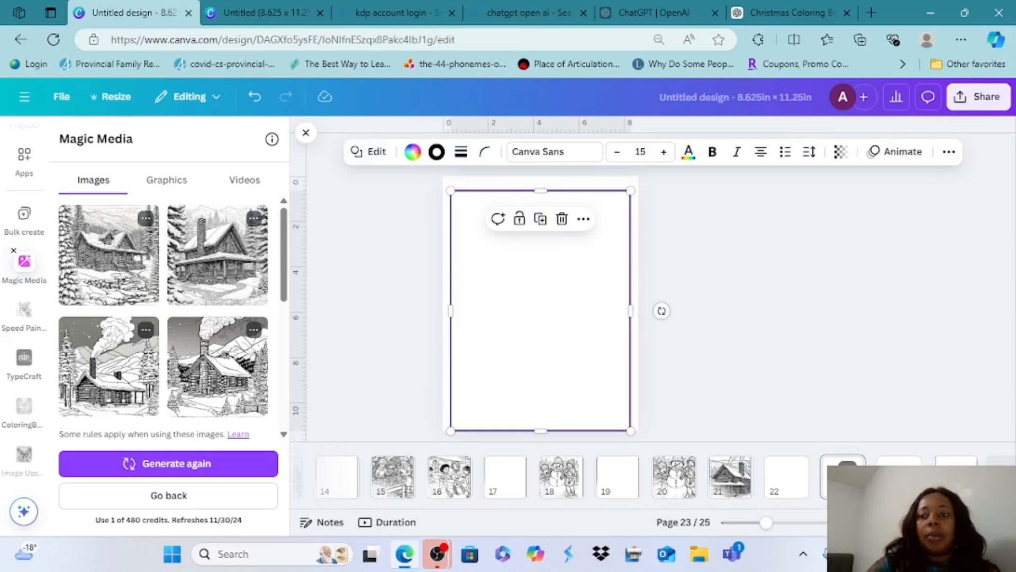
left_click(792, 13)
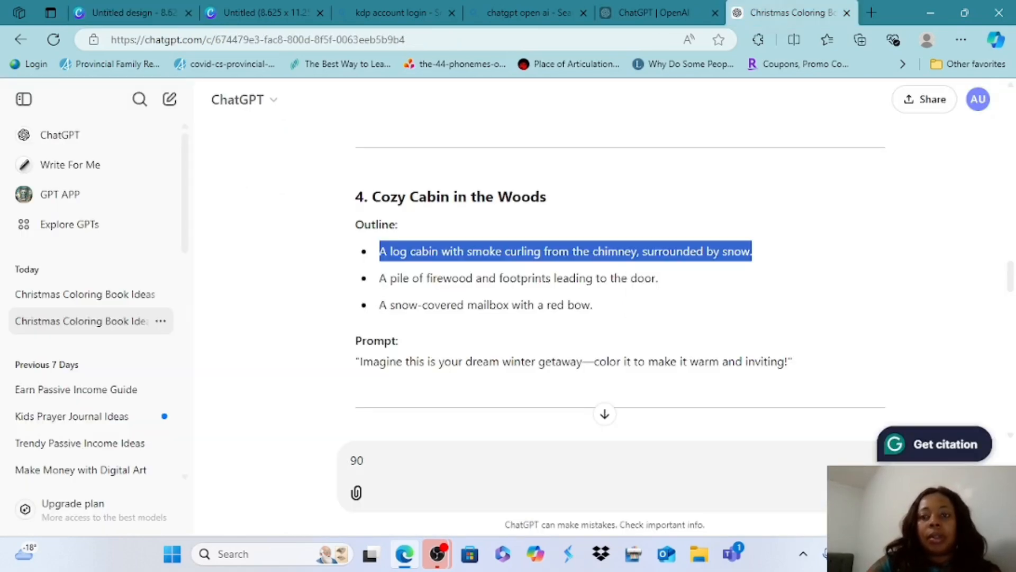
scroll(619, 280, "down", 5)
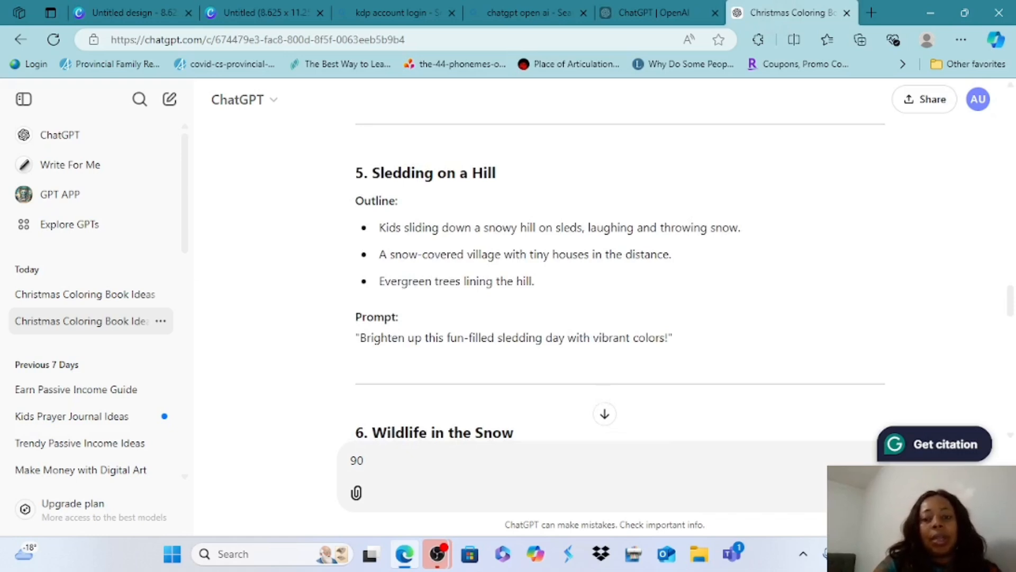
double_click(386, 229)
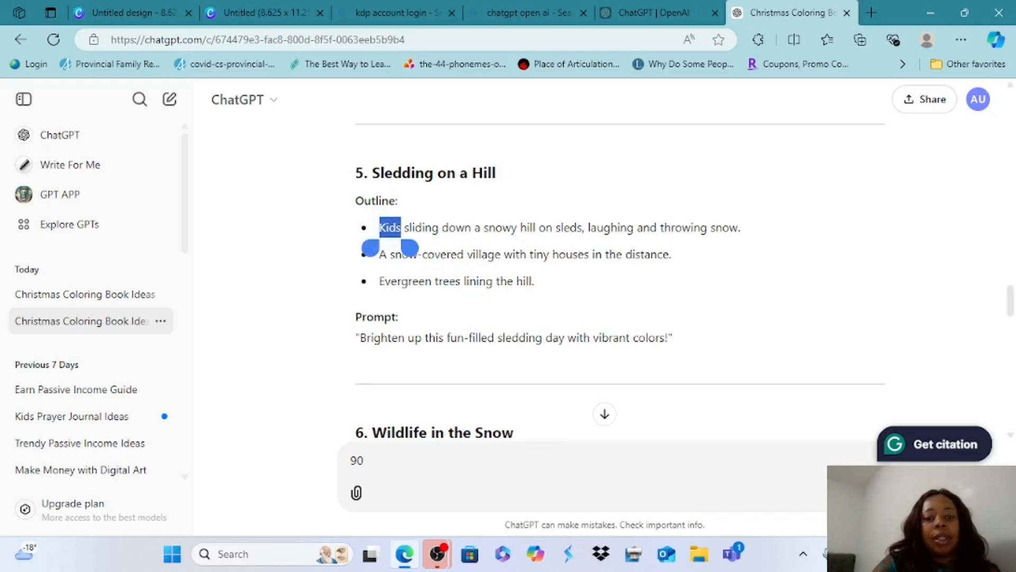
left_click_drag(410, 248, 431, 247)
scroll(431, 248, "left", 1)
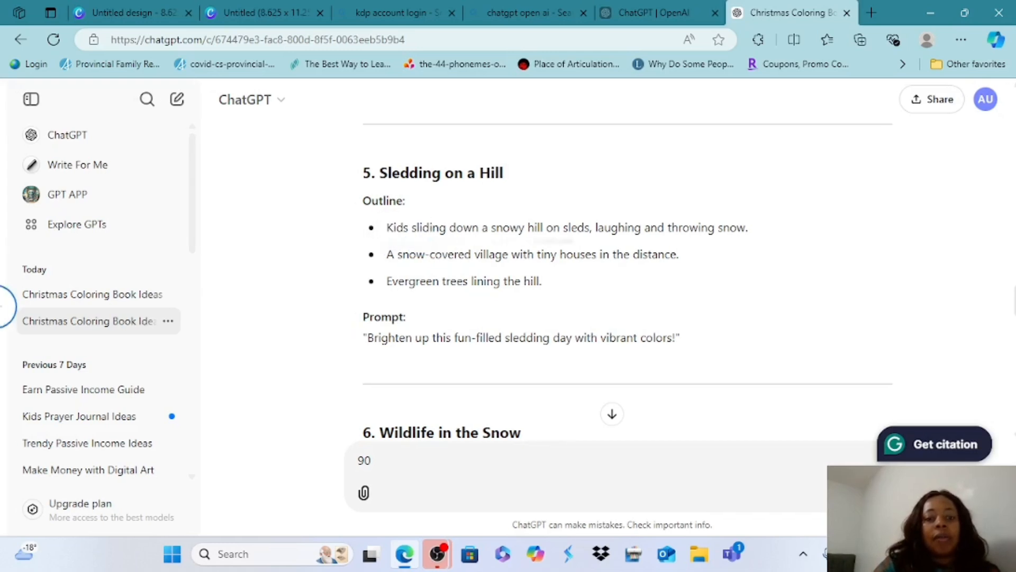
double_click(390, 228)
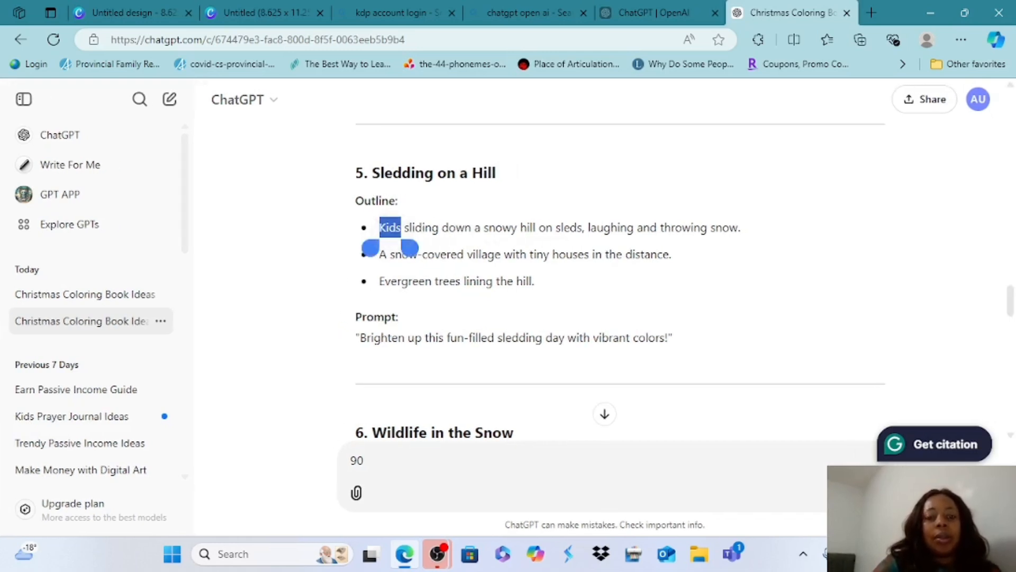
left_click_drag(409, 246, 749, 248)
key("ctrl+c")
scroll(452, 248, "left", 1)
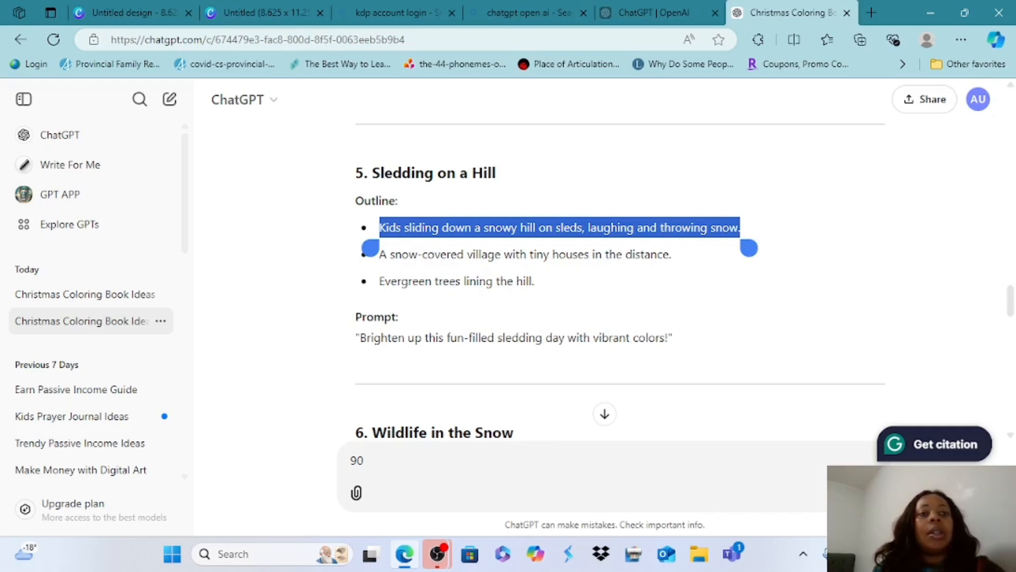
left_click(254, 13)
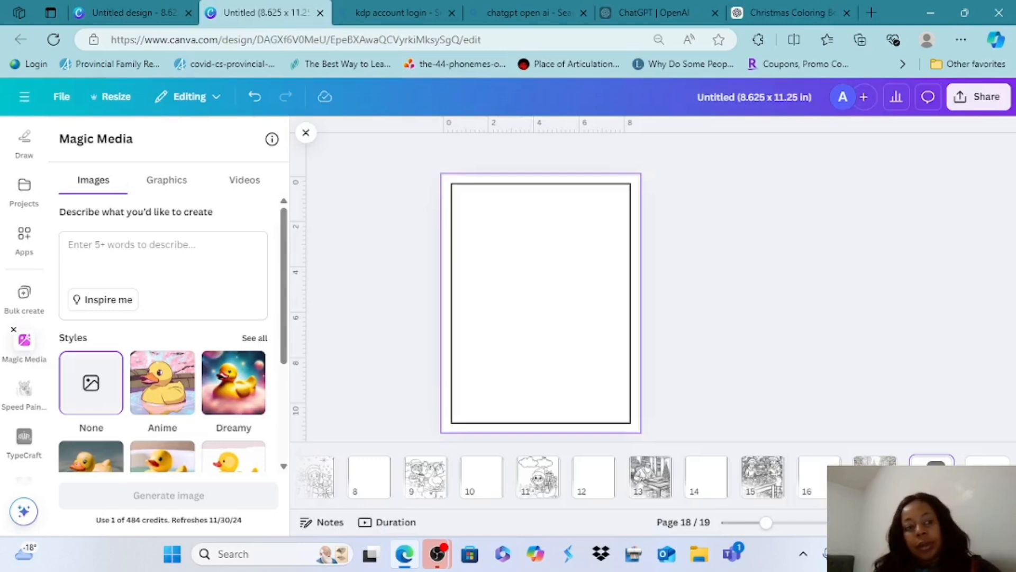
left_click(133, 13)
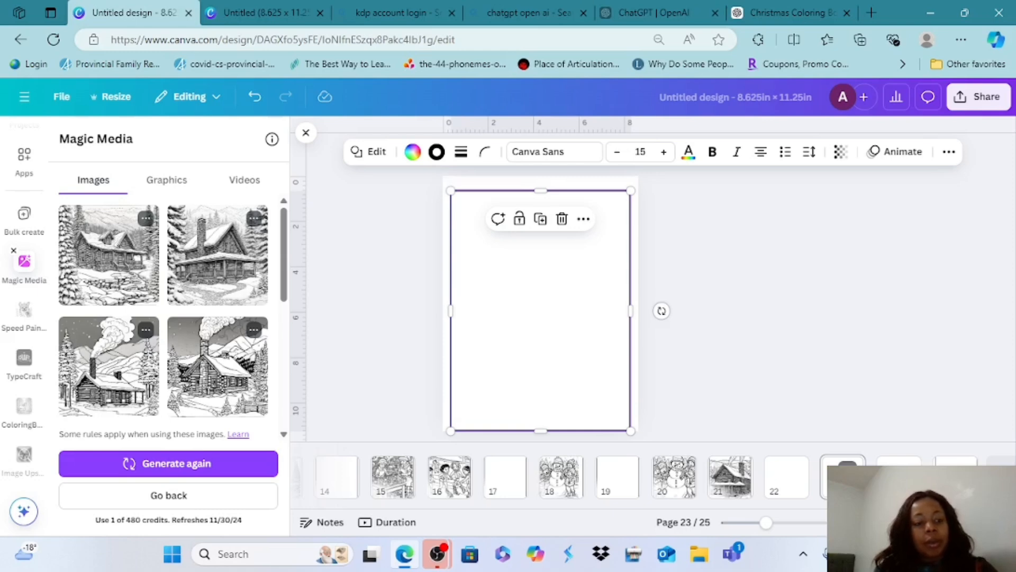
Paste the sledding text as a new Magic Media prompt, insert "a coloring page of" before it, and generate images for page 23
left_click(168, 495)
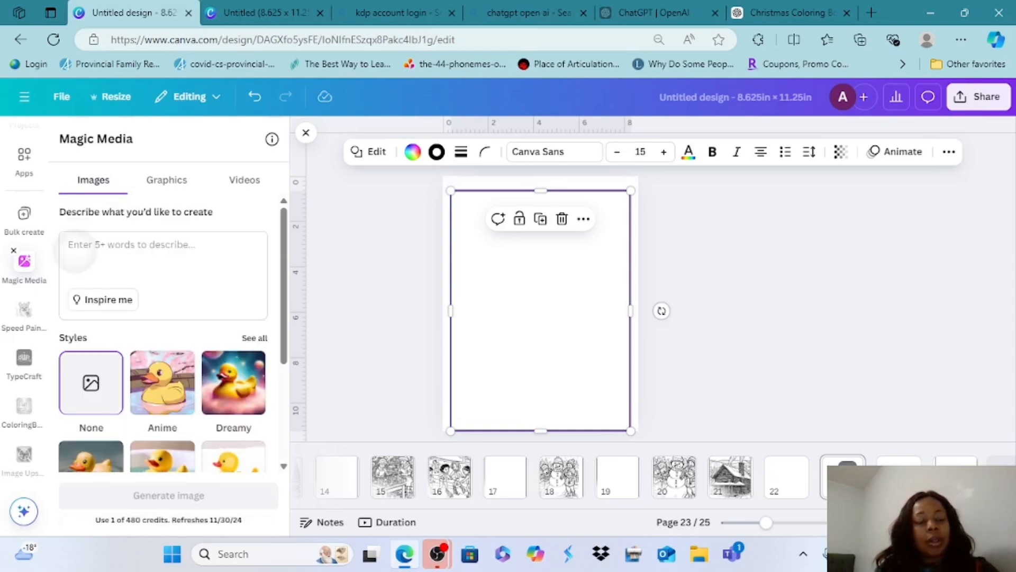
left_click(67, 263)
right_click(67, 263)
left_click(46, 223)
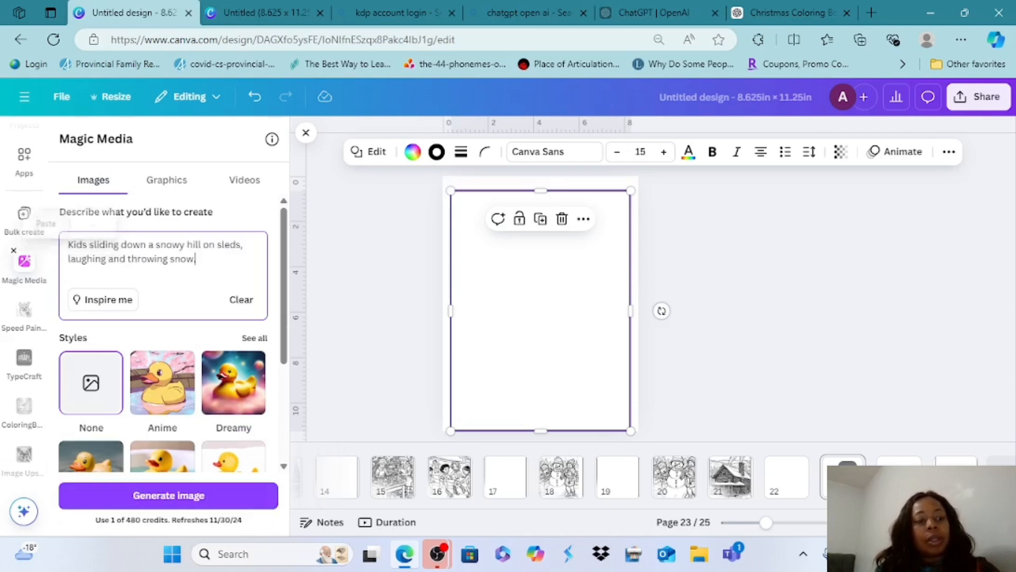
left_click(69, 244)
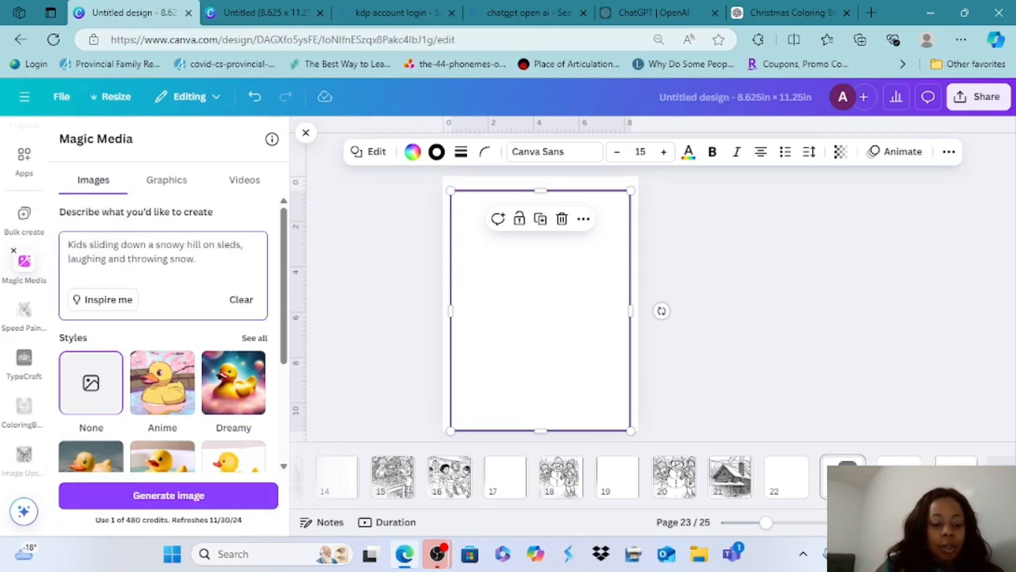
type("a colo")
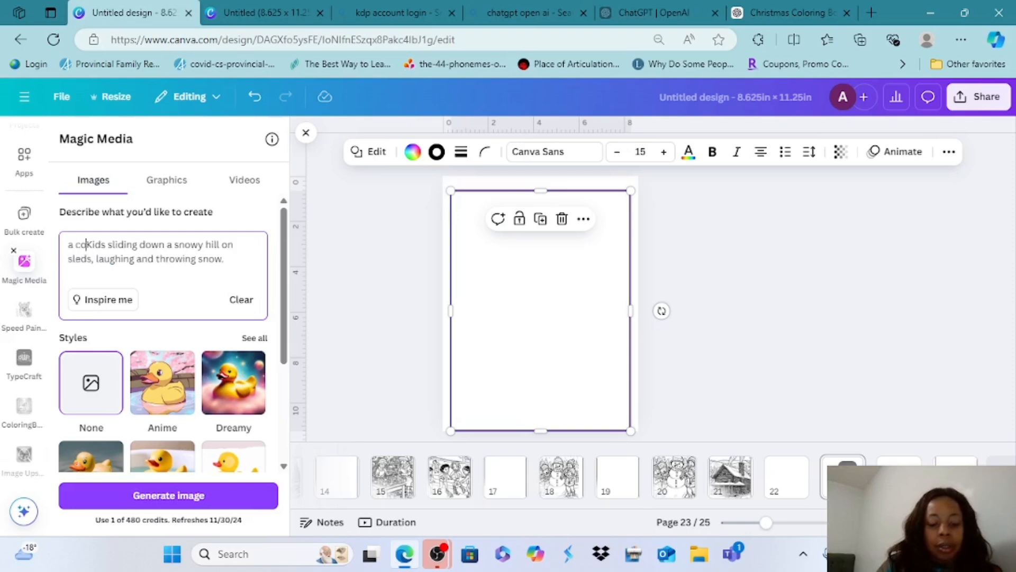
type("ring ")
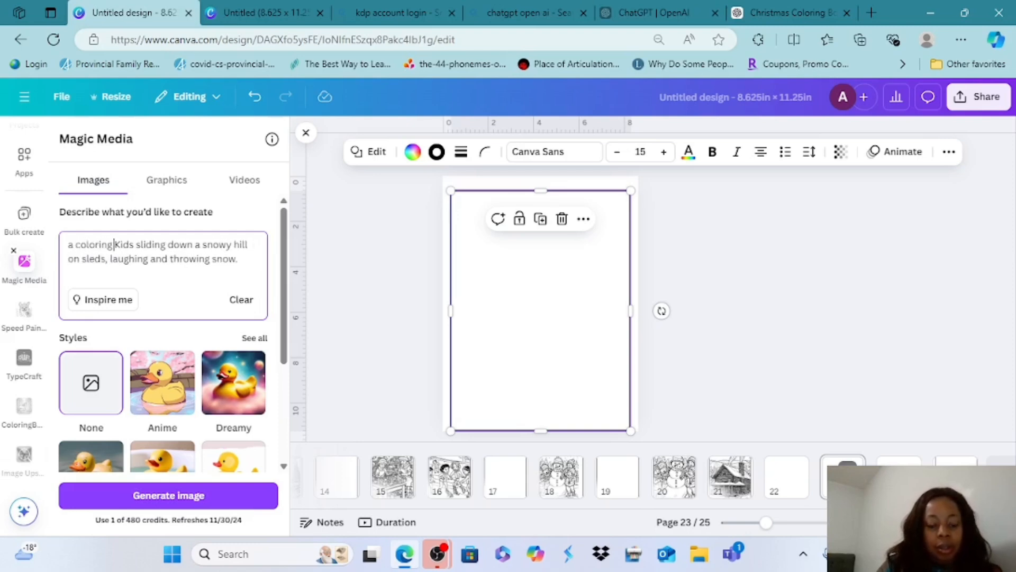
type("page ")
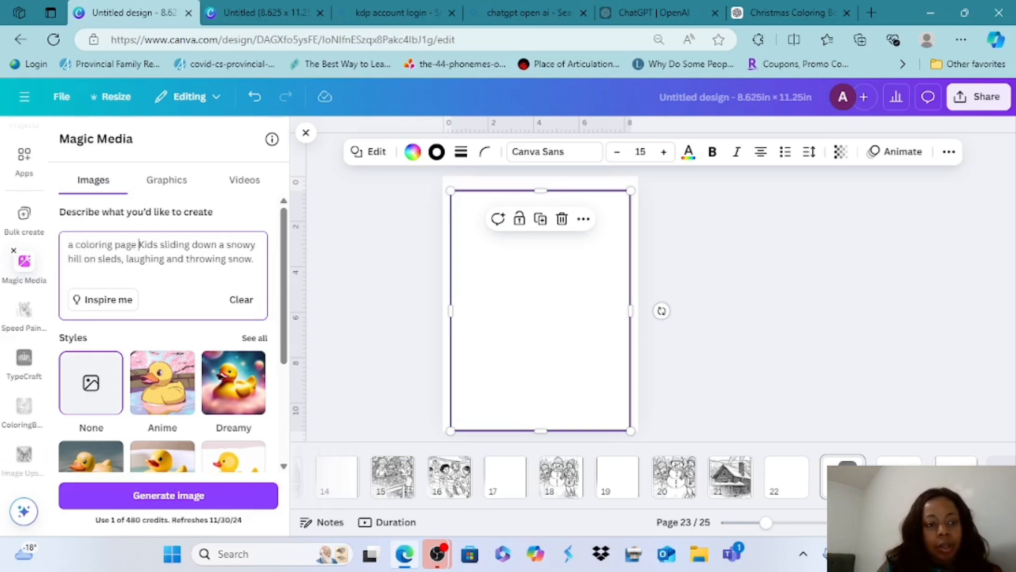
type("of")
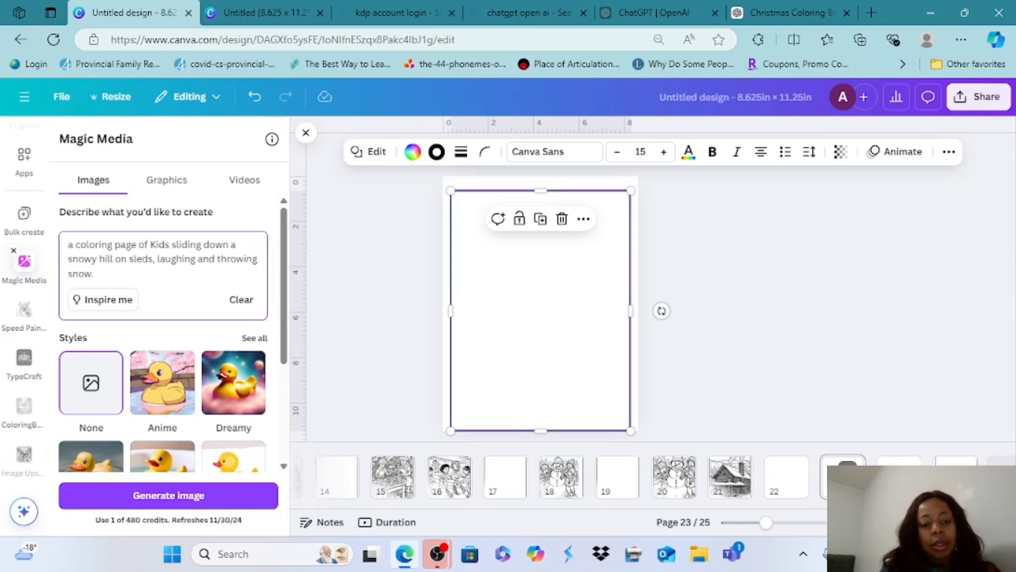
key("Return")
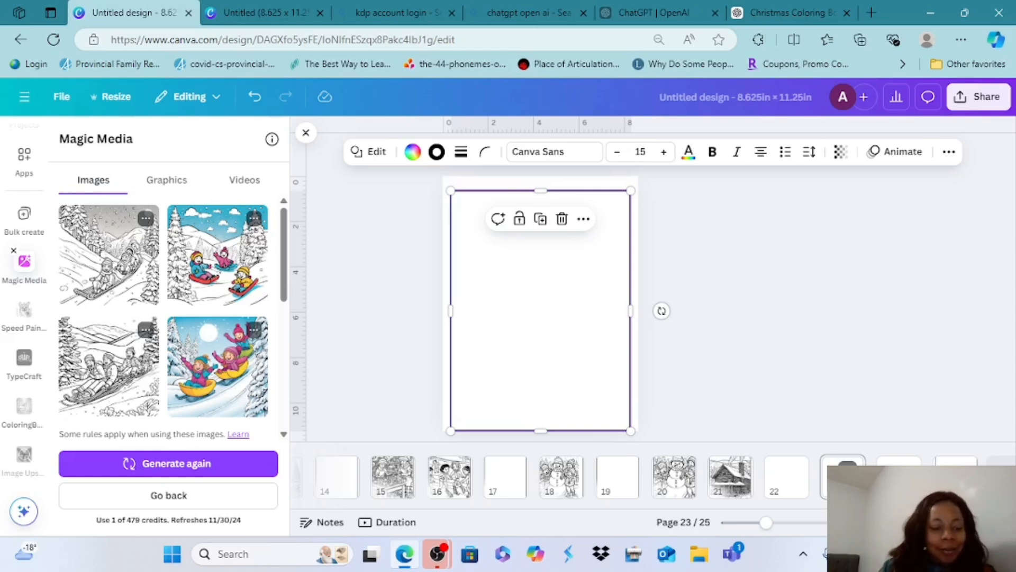
Add the generated line-art image of four kids sledding to page 23, enlarge it to nearly the border's width and extend it downward
left_click(109, 366)
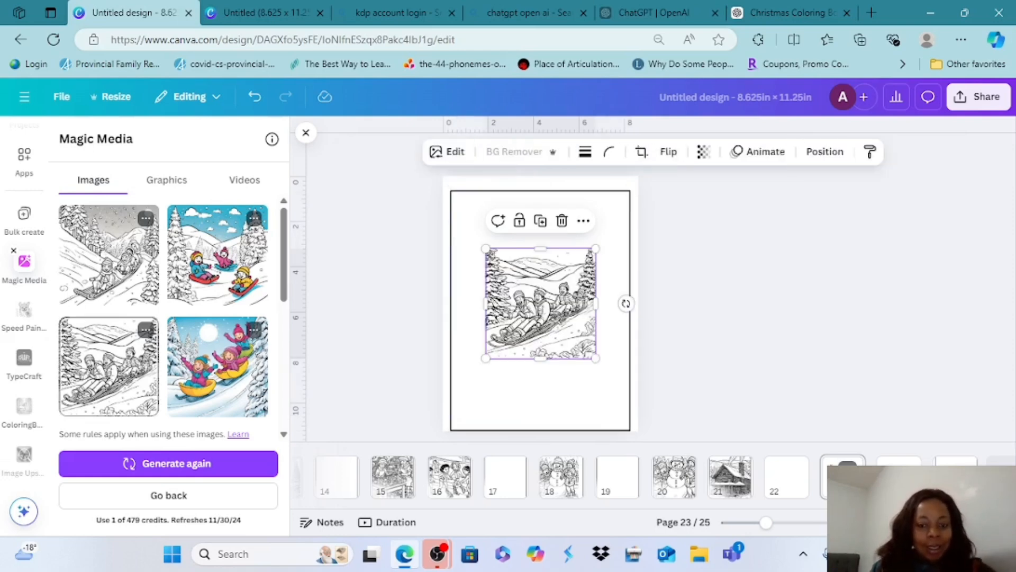
left_click_drag(540, 303, 505, 248)
left_click_drag(561, 303, 618, 362)
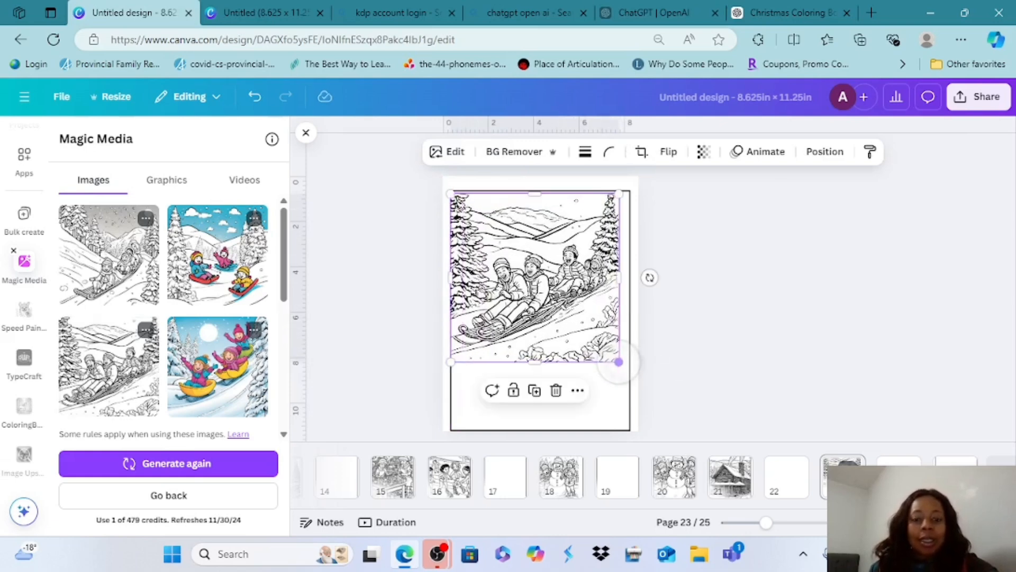
left_click_drag(528, 356, 540, 420)
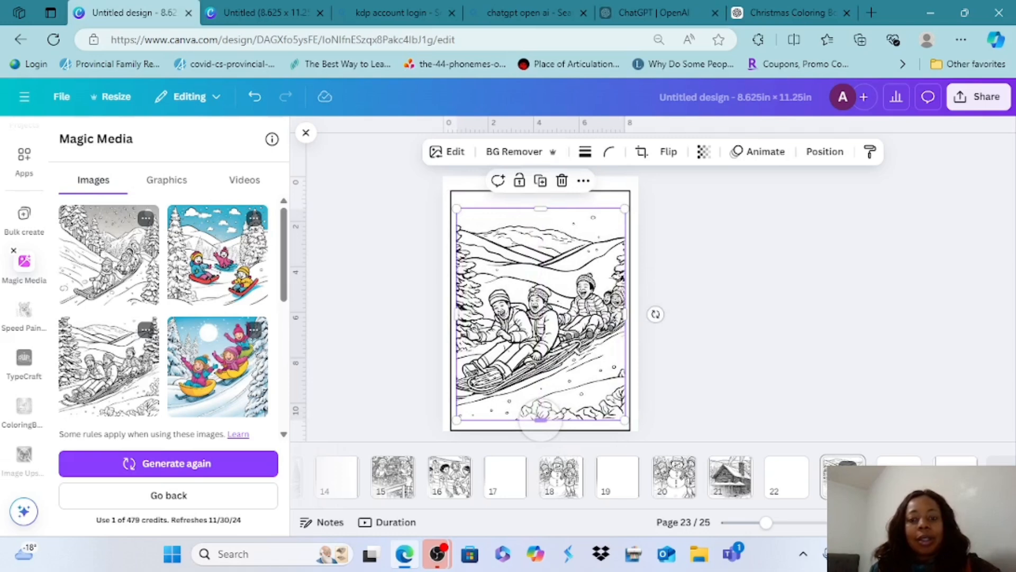
Extend the sledding image's upper edge to just inside the page 23 border and shift the image slightly down to center it vertically
left_click_drag(540, 208, 540, 189)
left_click(381, 331)
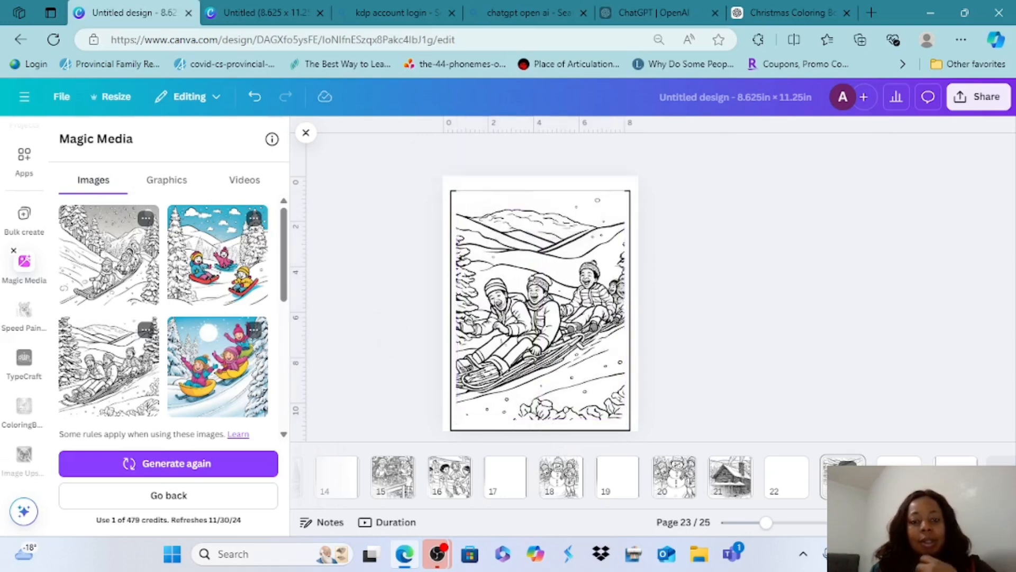
left_click(538, 317)
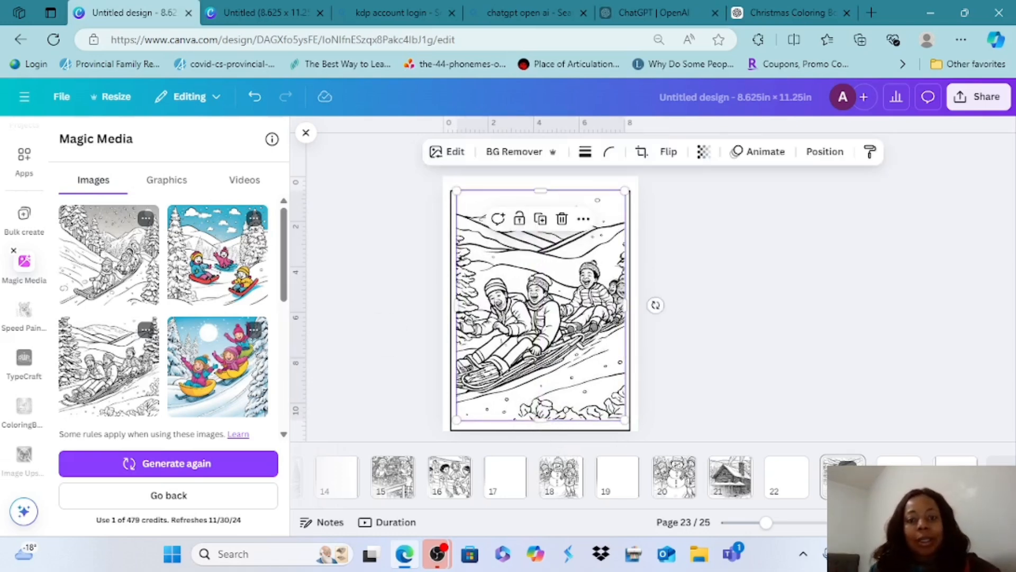
mouse_move(540, 190)
left_mouse_down()
mouse_move(540, 212)
mouse_move(540, 196)
left_mouse_up()
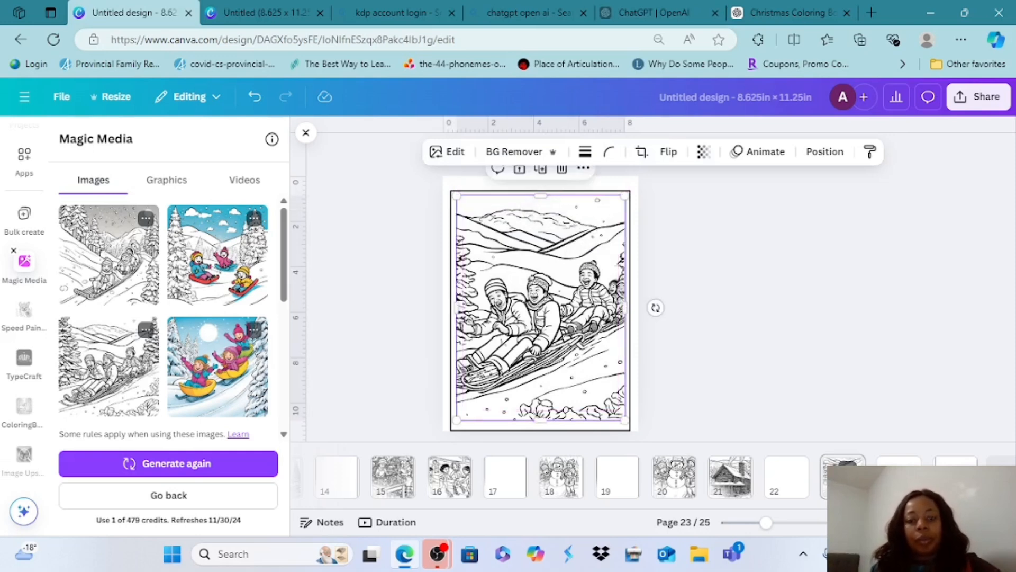
left_click_drag(540, 317, 540, 320)
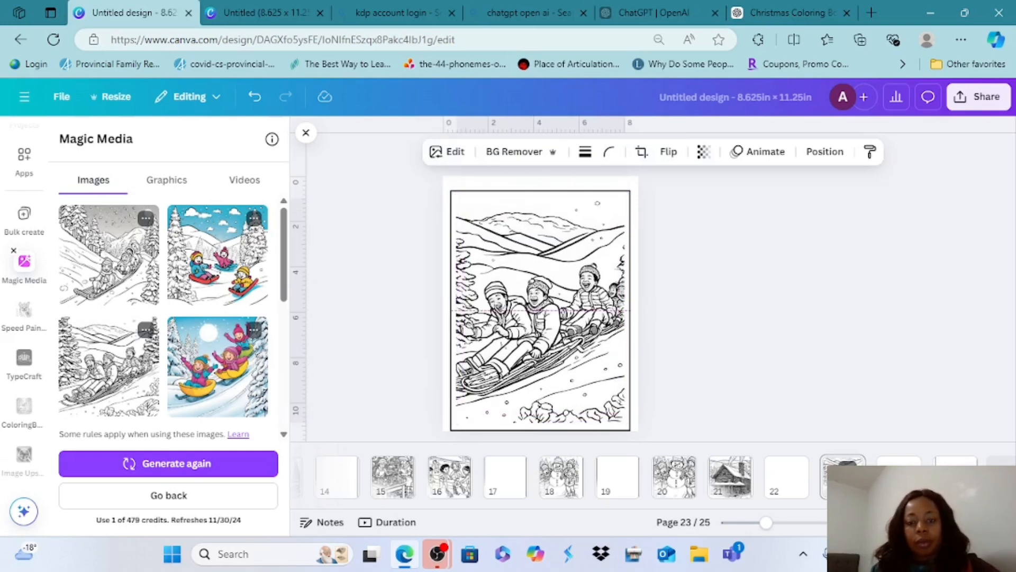
left_click(363, 318)
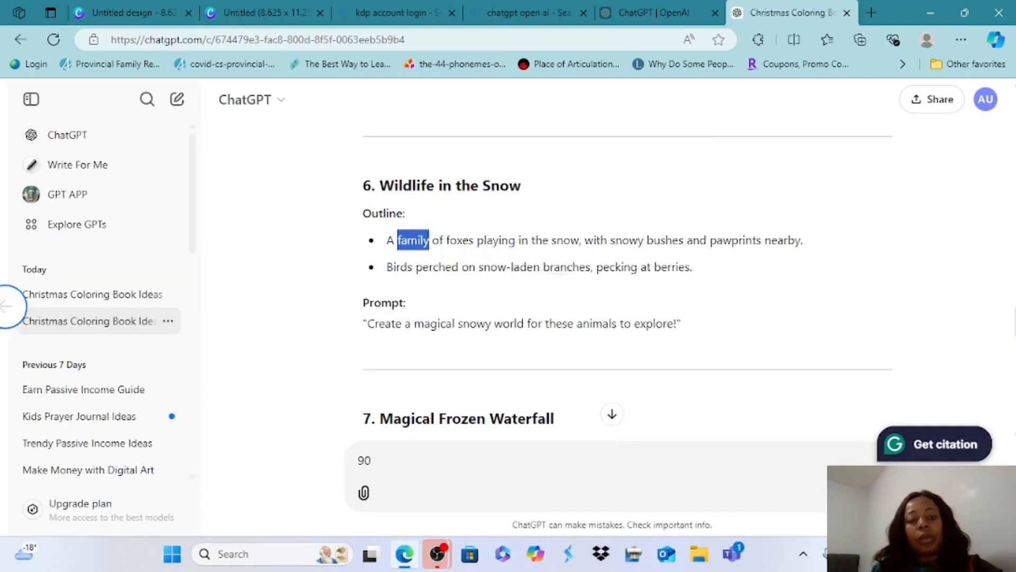
Copy the "Wildlife in the Snow" outline and prompt from ChatGPT, starting at "family of foxes", and paste it as a new Magic Media prompt for page 25
left_click_drag(431, 260, 683, 344)
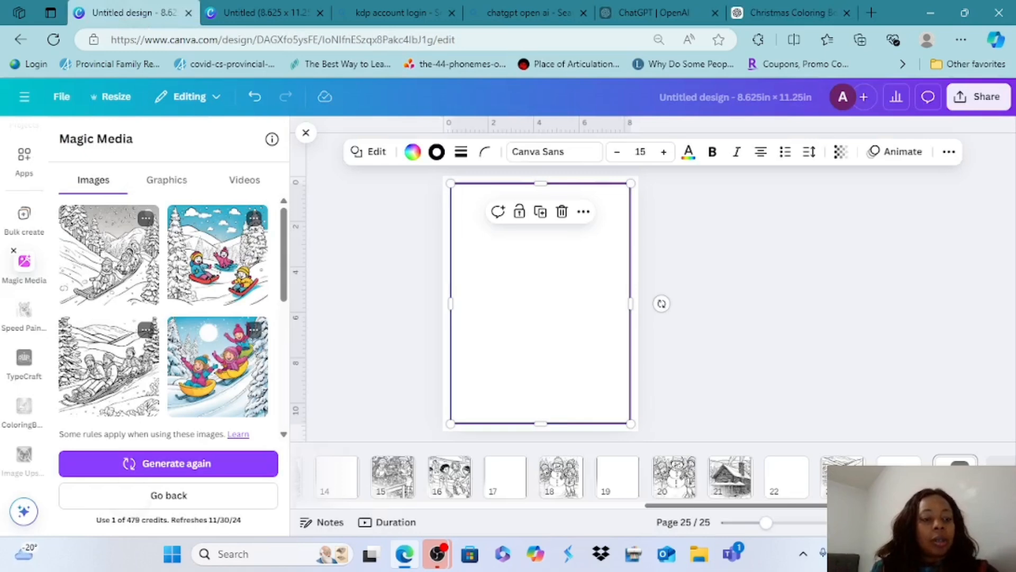
left_click(168, 496)
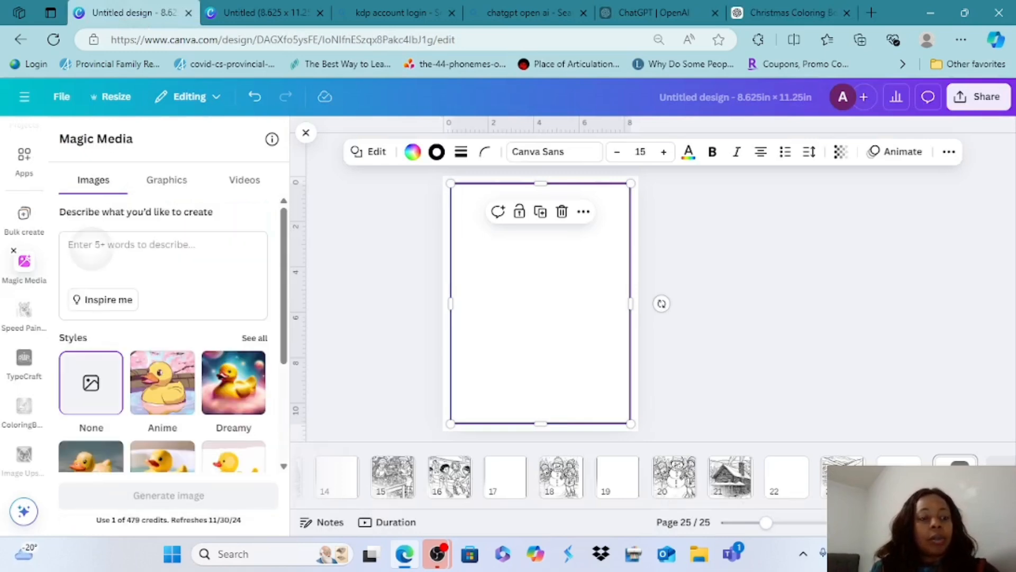
right_click(91, 248)
left_click(45, 223)
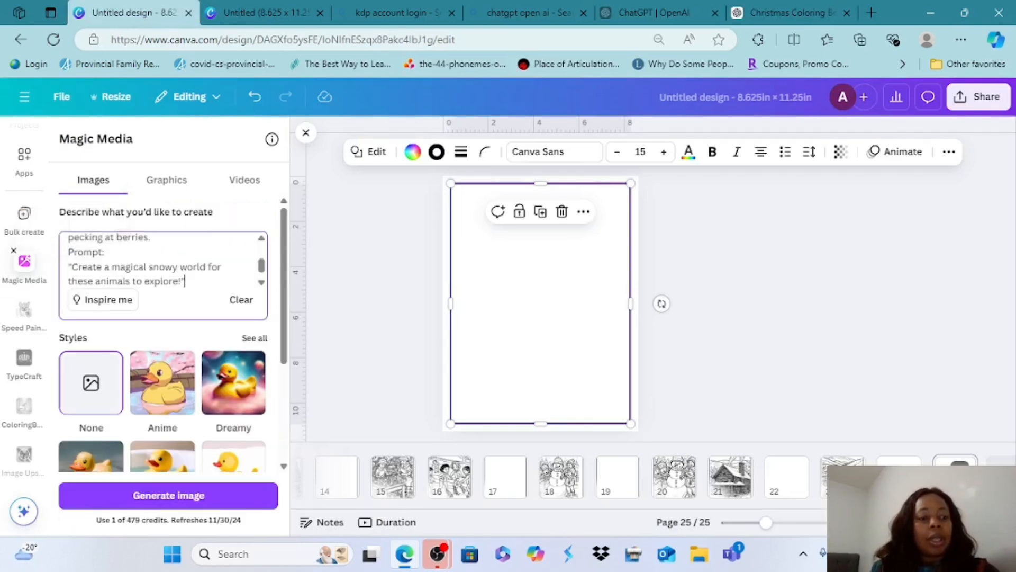
Delete the "Prompt:" label from the pasted fox description
left_click(104, 252)
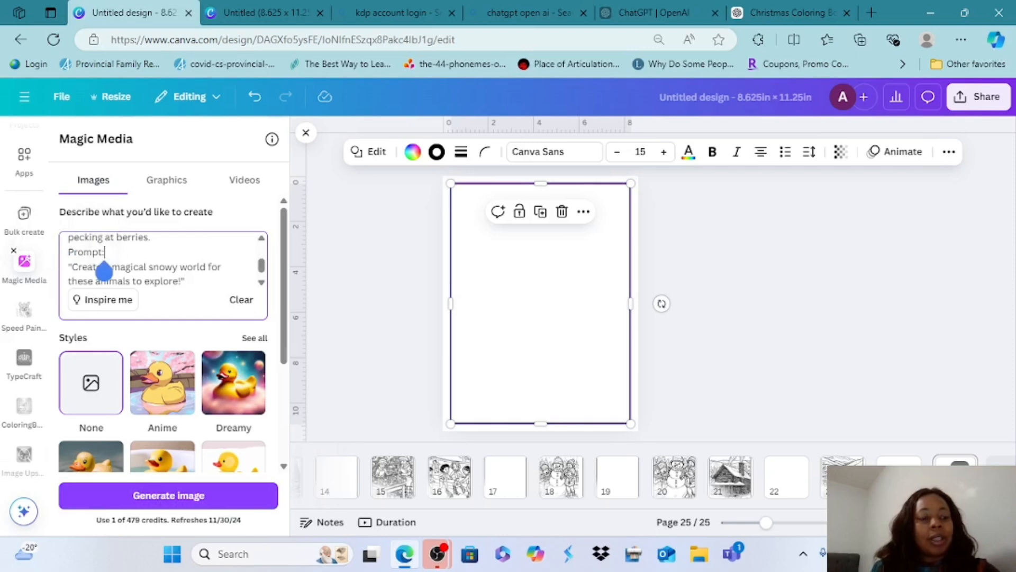
key("BackSpace")
key("BackSpace")
key("BackSpace")
key("BackSpace")
key("BackSpace")
key("BackSpace")
key("BackSpace")
key("BackSpace")
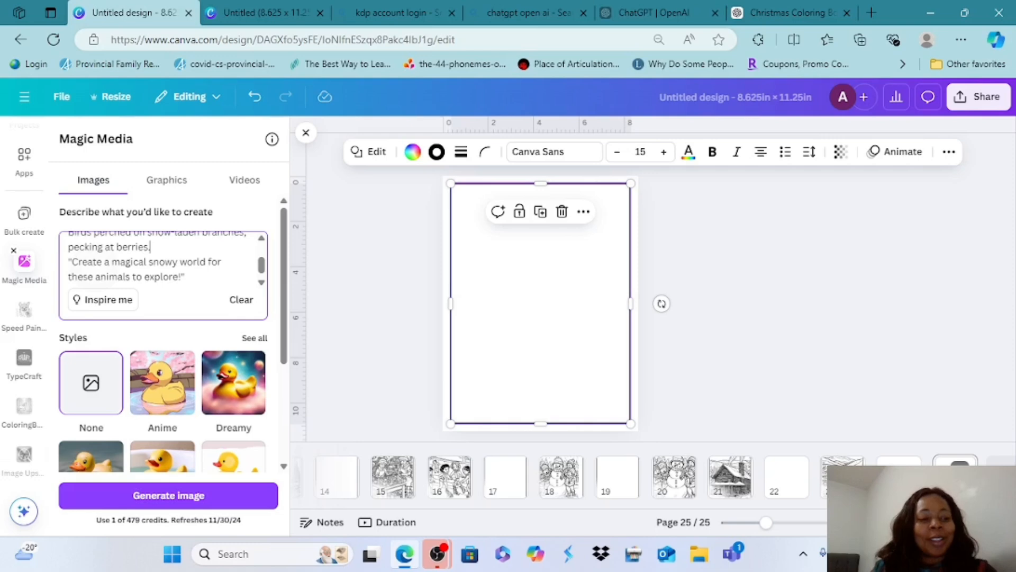
Insert "a coloring page image of" before "family of foxes" in the prompt and generate the images
scroll(159, 260, "up", 3)
left_click(76, 245)
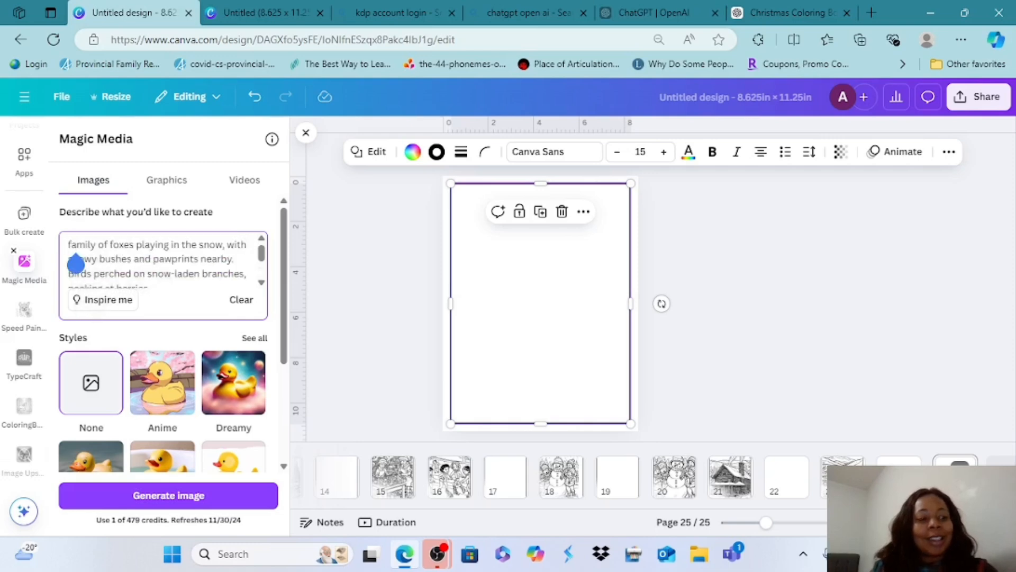
left_click(68, 244)
type("a")
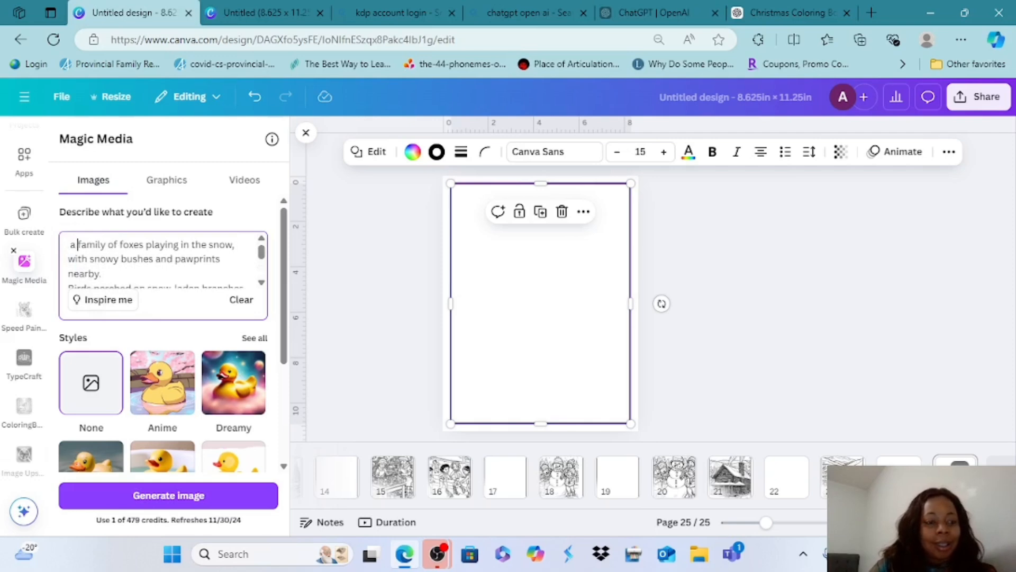
type("oloring")
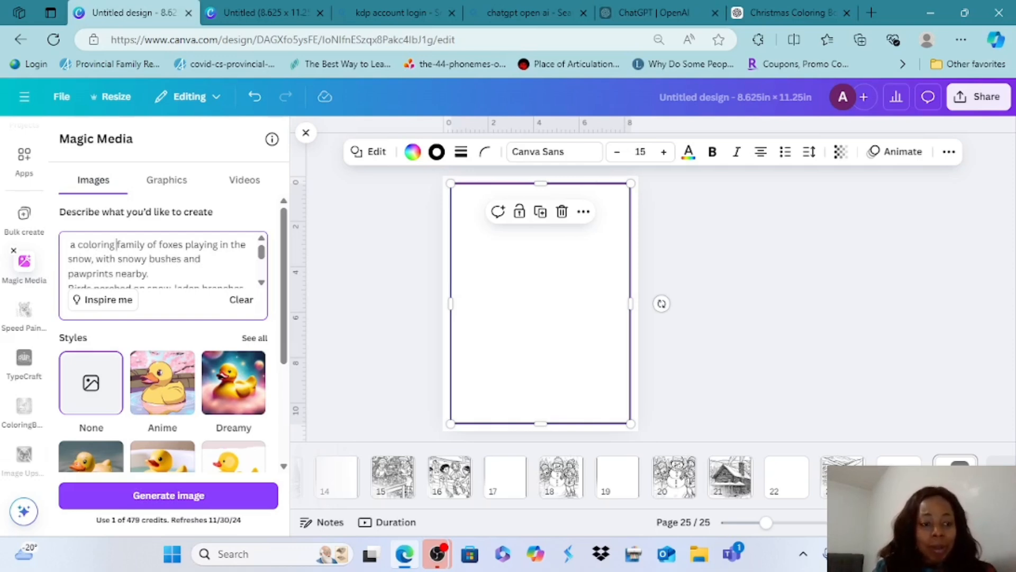
type("page im")
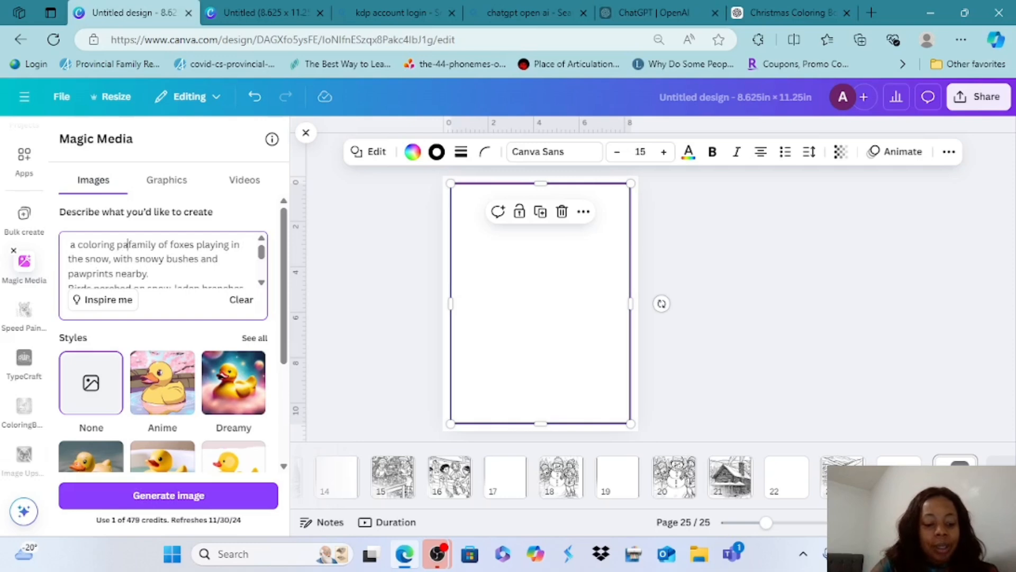
type("age imag")
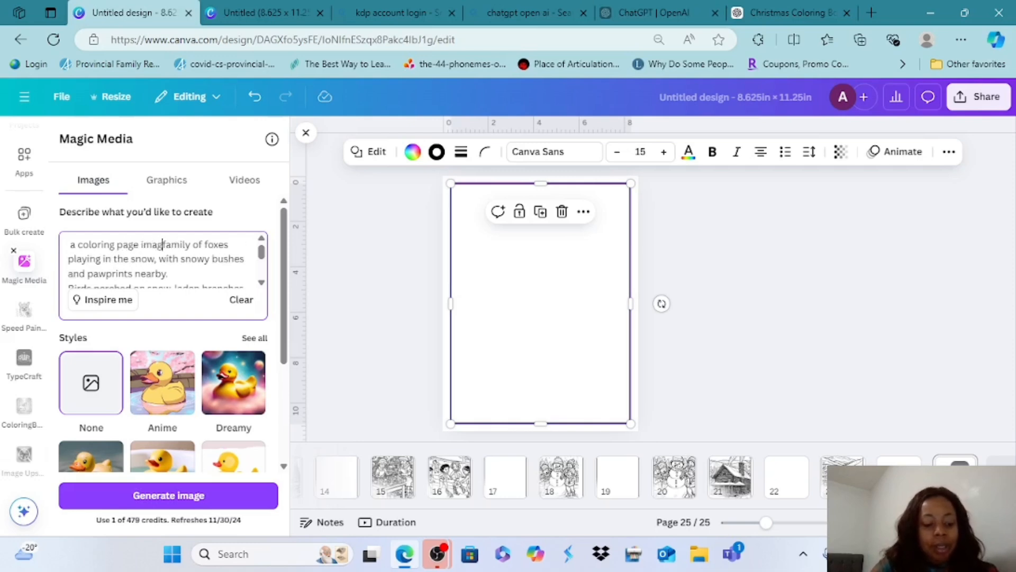
type(" of")
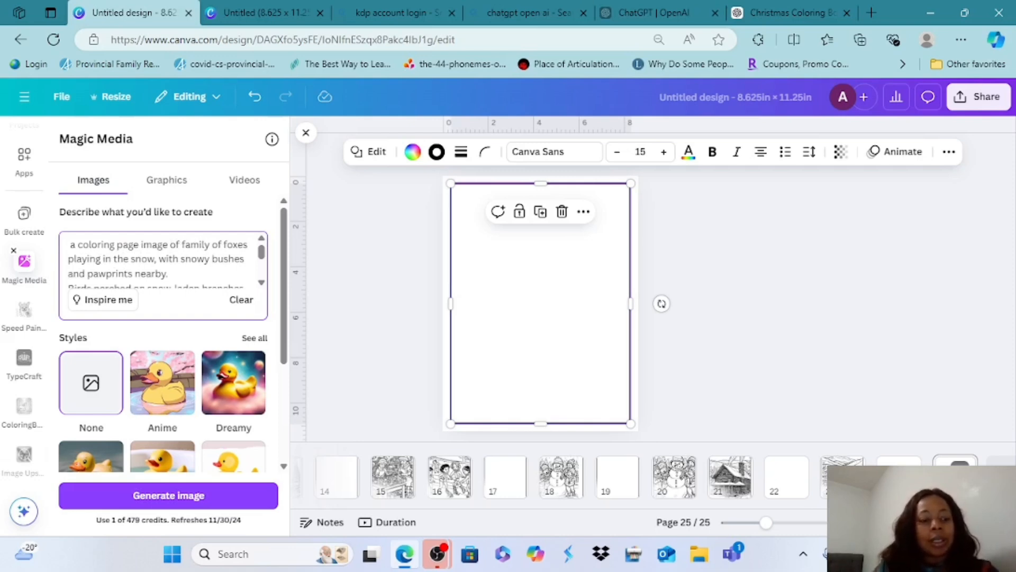
left_click(169, 495)
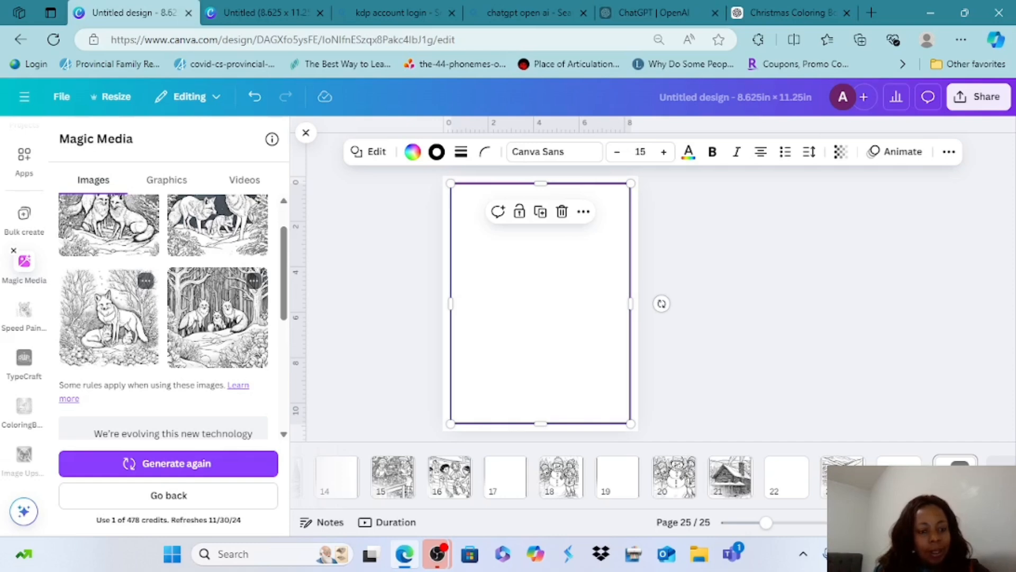
Add the generated image of three foxes among dark tree trunks to page 25 and stretch it to nearly fill the border
left_click(217, 318)
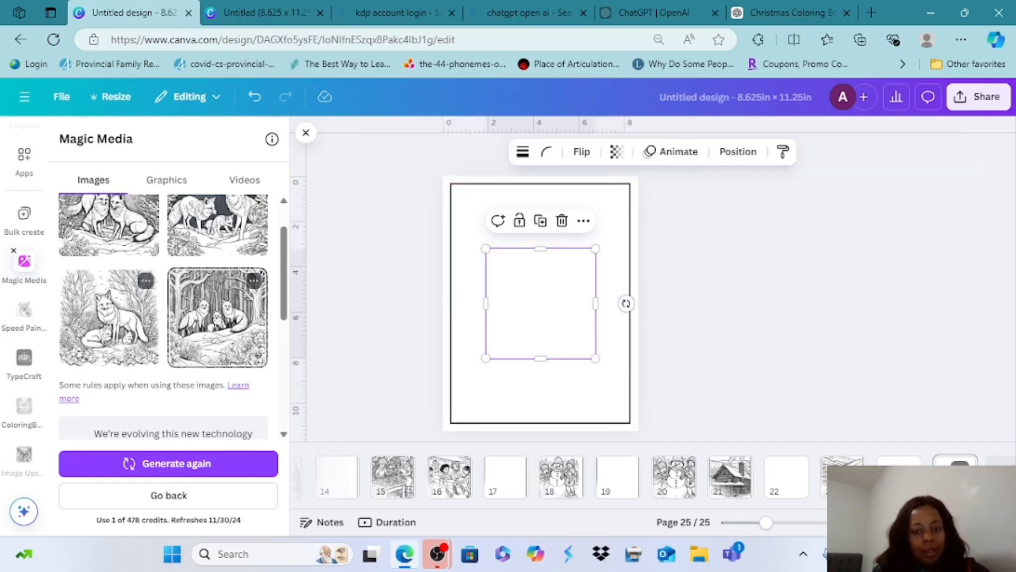
left_click_drag(538, 317, 503, 251)
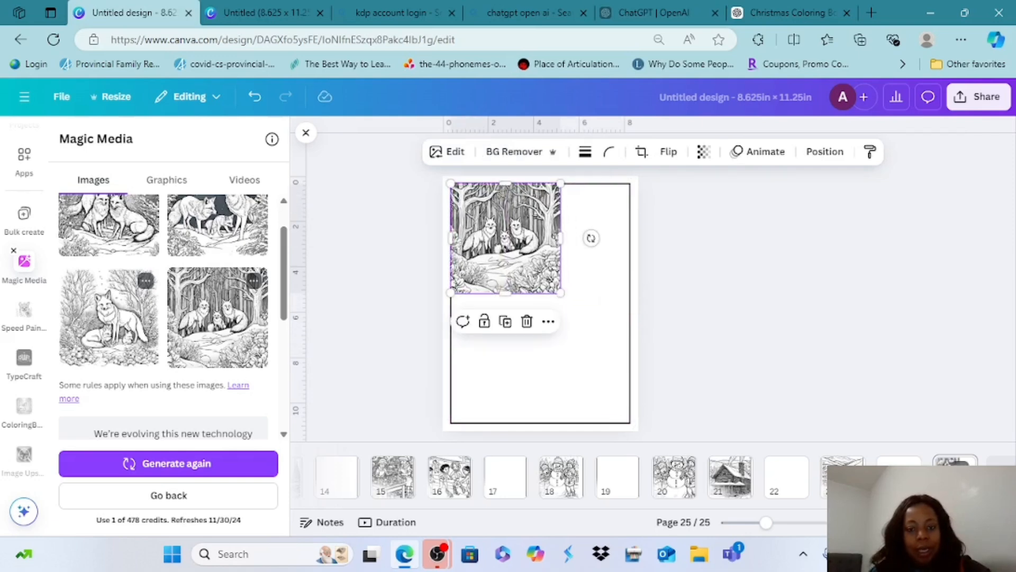
mouse_move(506, 238)
left_mouse_down()
mouse_move(518, 255)
mouse_move(511, 249)
left_mouse_up()
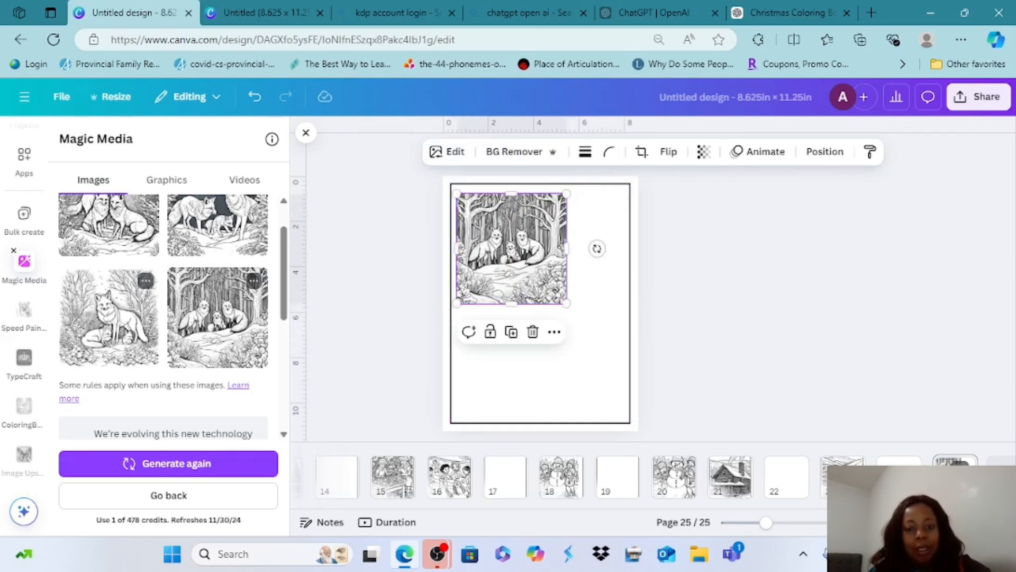
left_click_drag(566, 304, 618, 356)
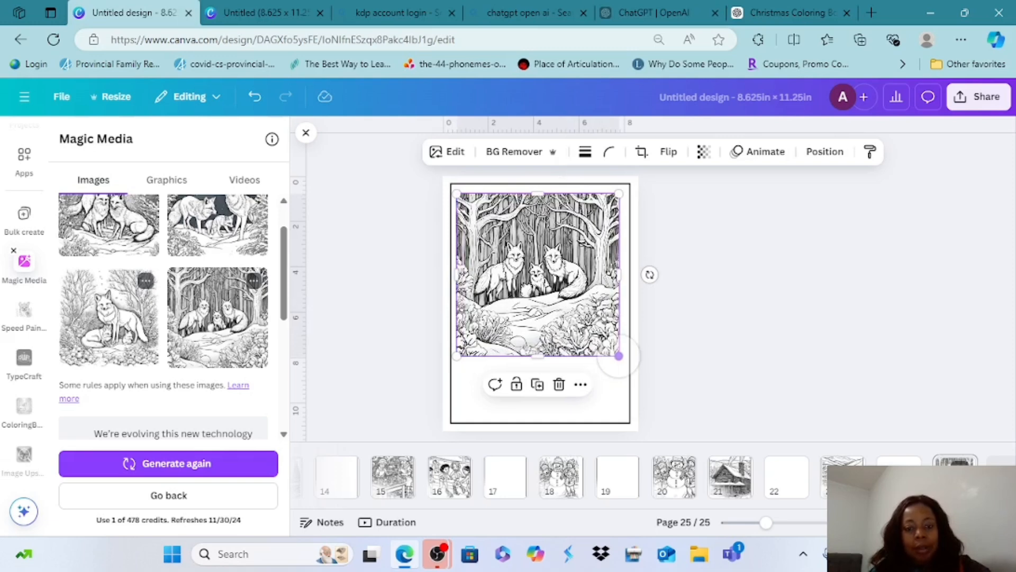
left_click_drag(538, 355, 538, 423)
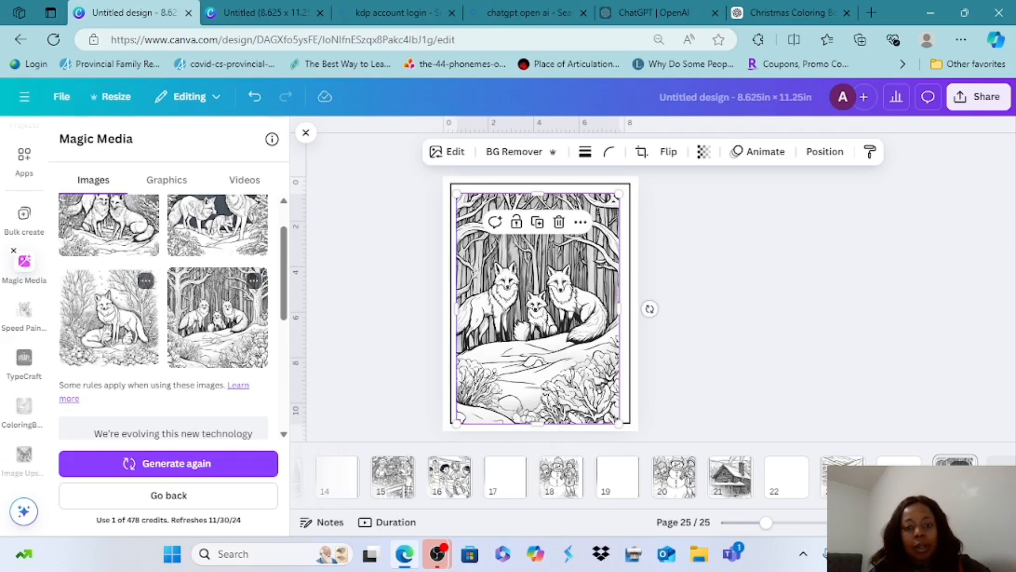
left_click_drag(538, 191, 538, 187)
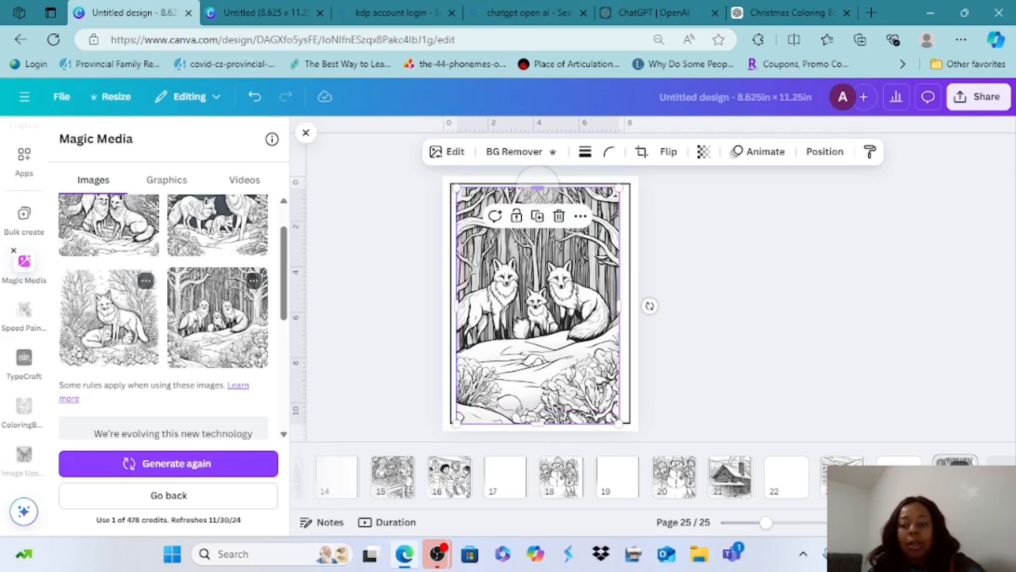
Add the generated image of a standing fox with resting pups to page 24, align it to the upper-left page corner and stretch it to nearly fill the page
left_click(898, 460)
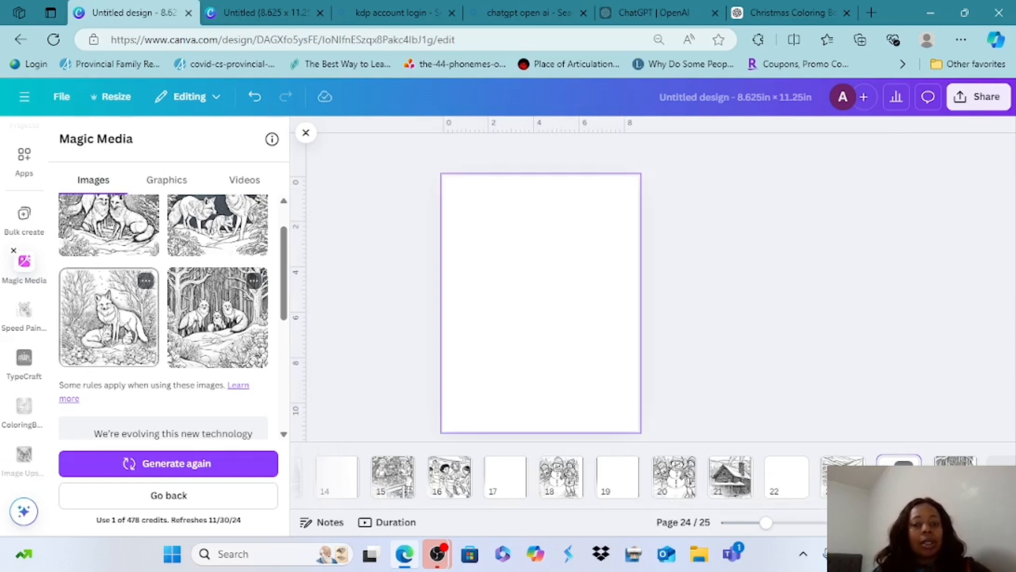
left_click(109, 318)
left_click_drag(541, 304, 498, 231)
left_click_drag(553, 285, 627, 360)
left_click_drag(534, 360, 534, 422)
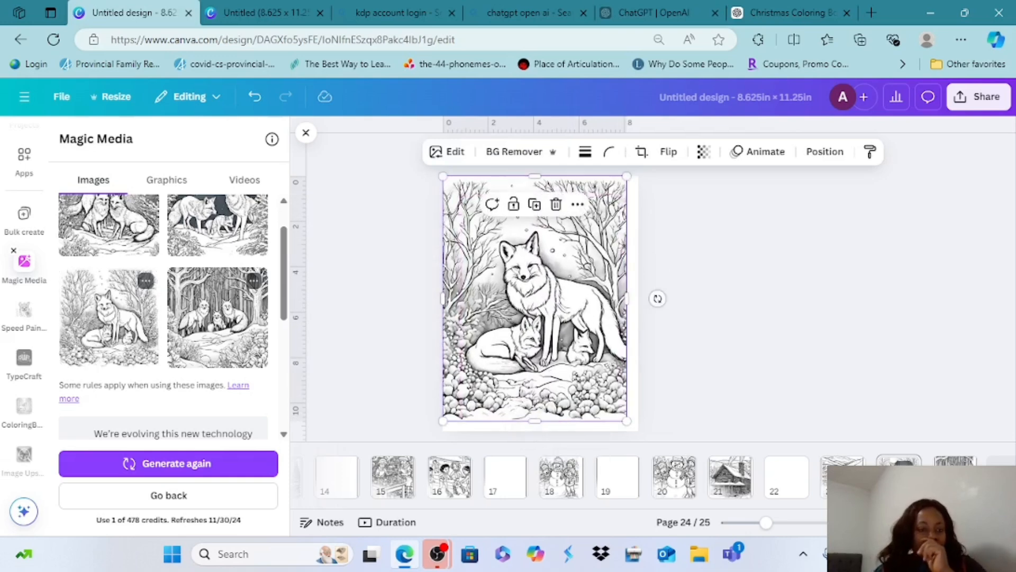
scroll(163, 316, "up", 1)
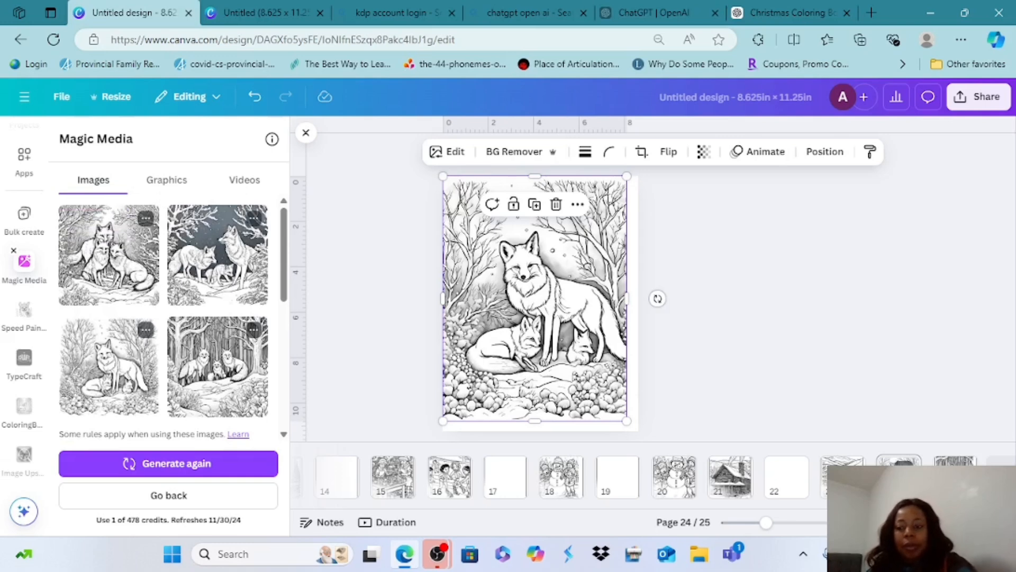
Delete the image of three foxes among tree trunks from page 25
left_click(955, 461)
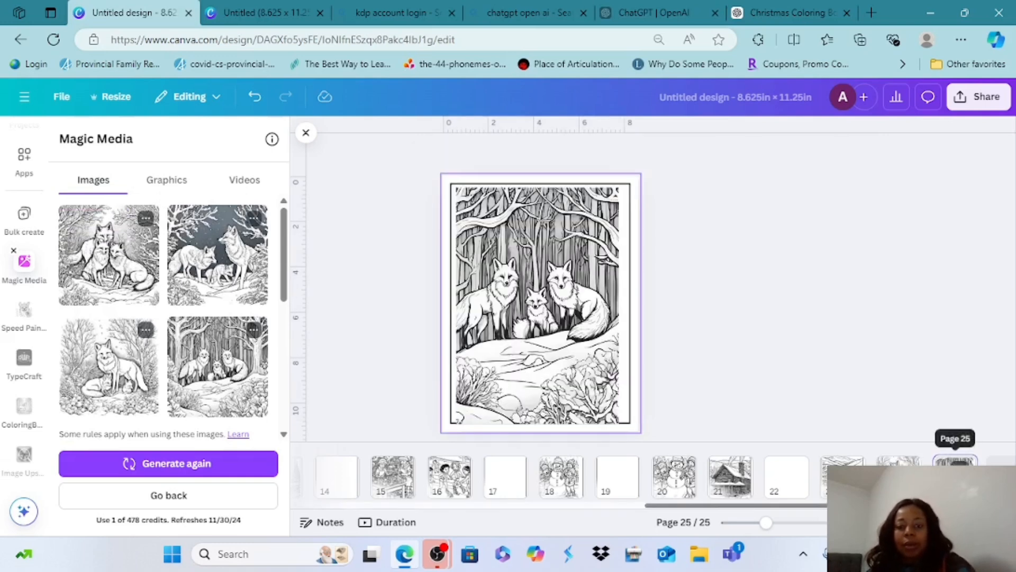
left_click(537, 306)
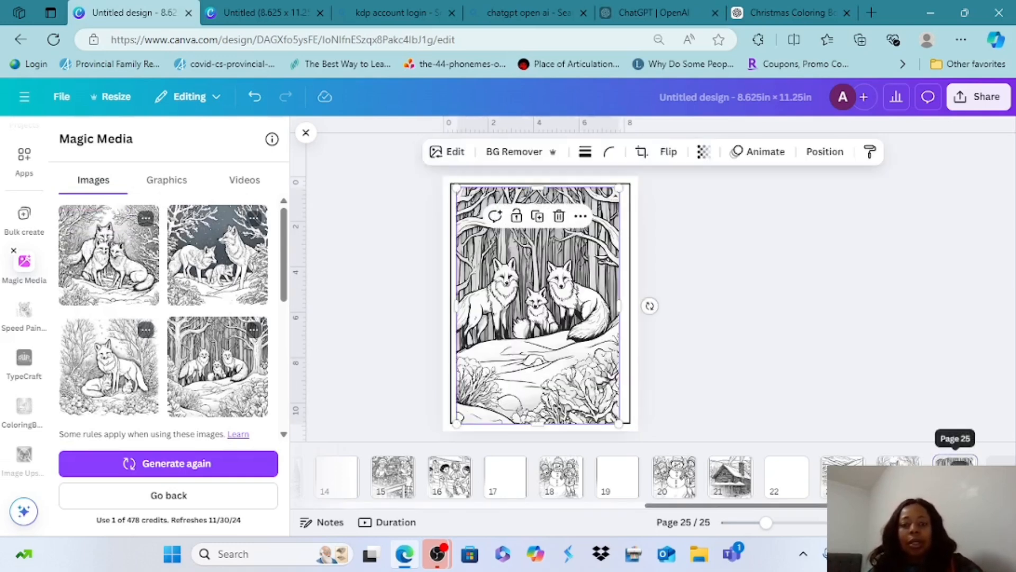
key("Delete")
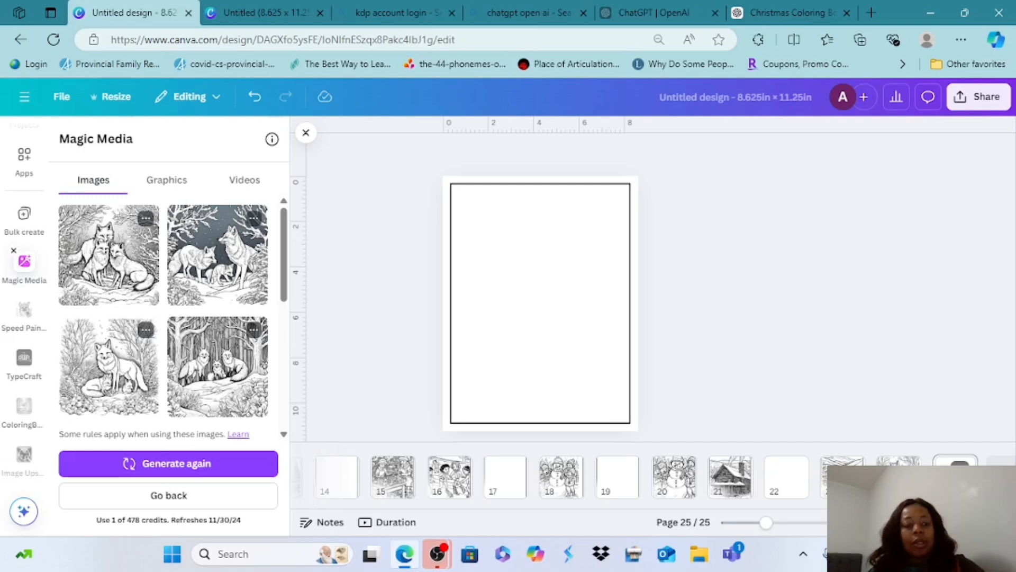
Add the standing fox with resting pups to page 25, enlarge it to nearly the border's width and extend it down to the lower border
left_click(108, 366)
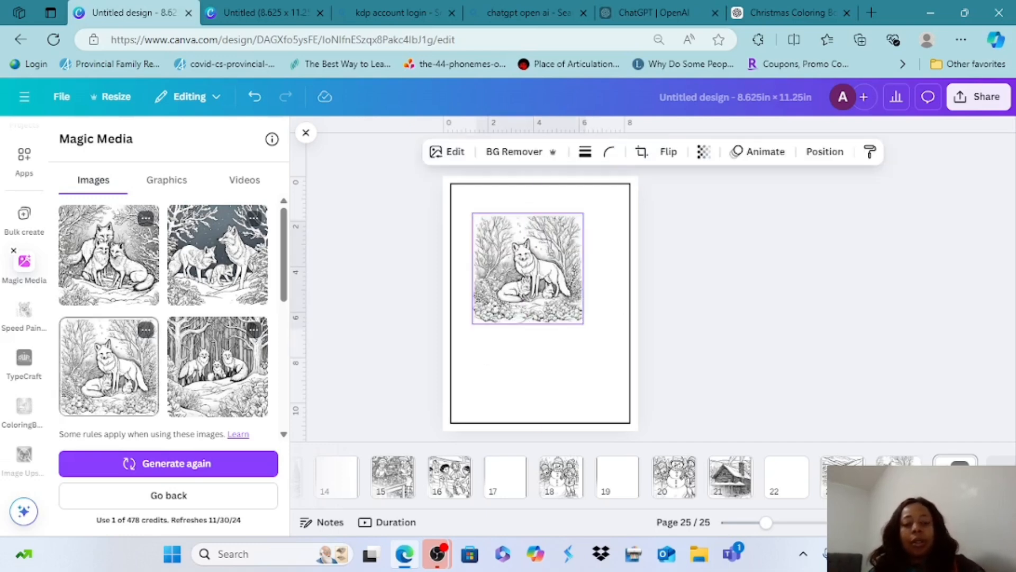
left_click_drag(528, 269, 505, 240)
left_click_drag(559, 294, 628, 365)
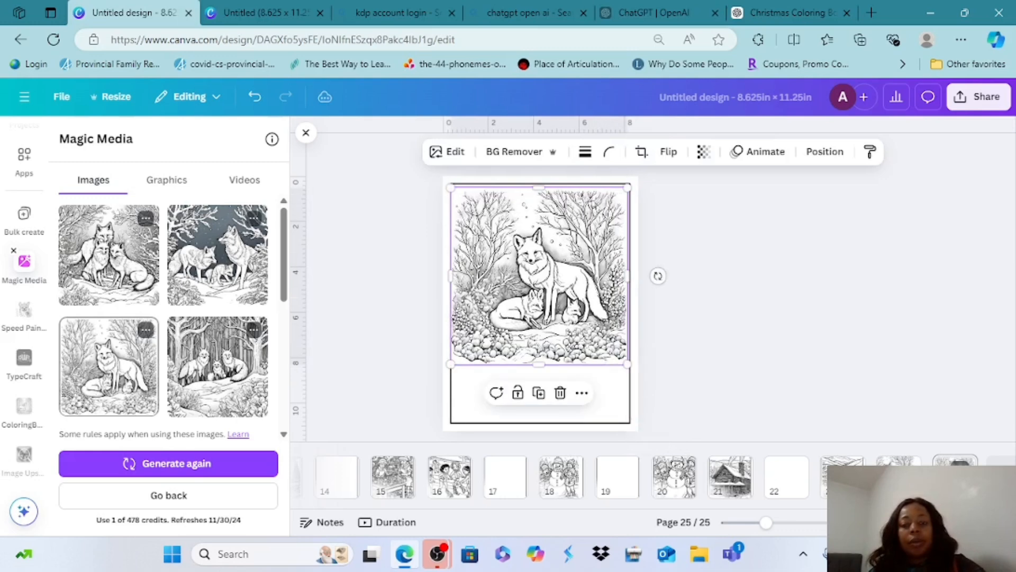
left_click_drag(539, 365, 538, 421)
left_click(656, 302)
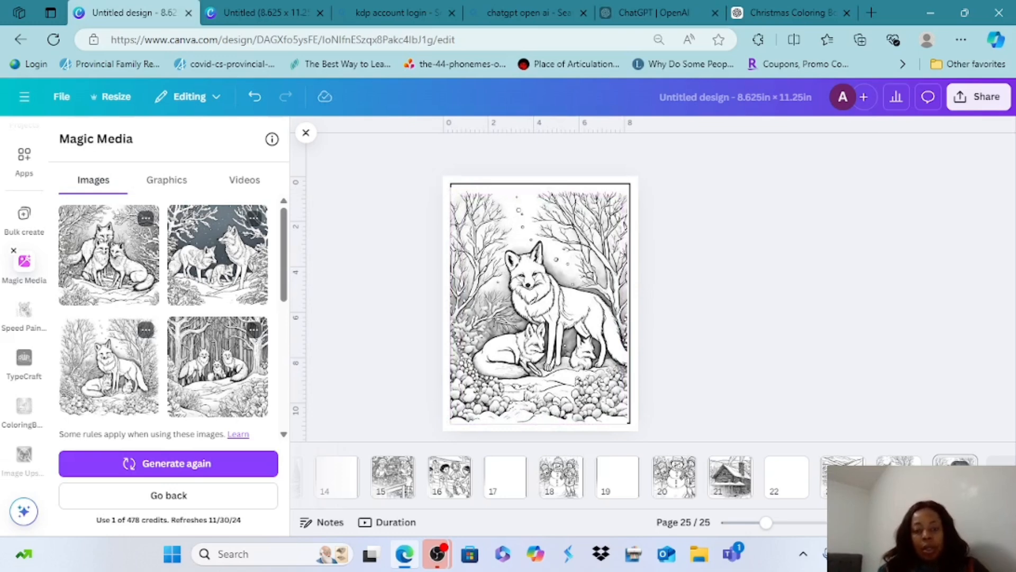
Nudge the page 25 fox image up slightly so its lower edge sits within the border
left_click(561, 305)
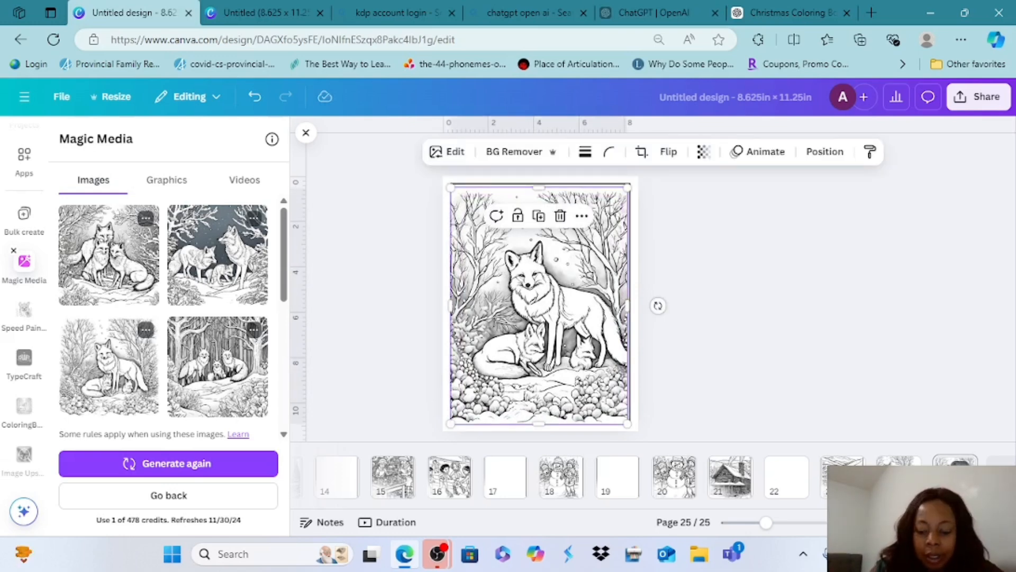
key("Up")
key("Up")
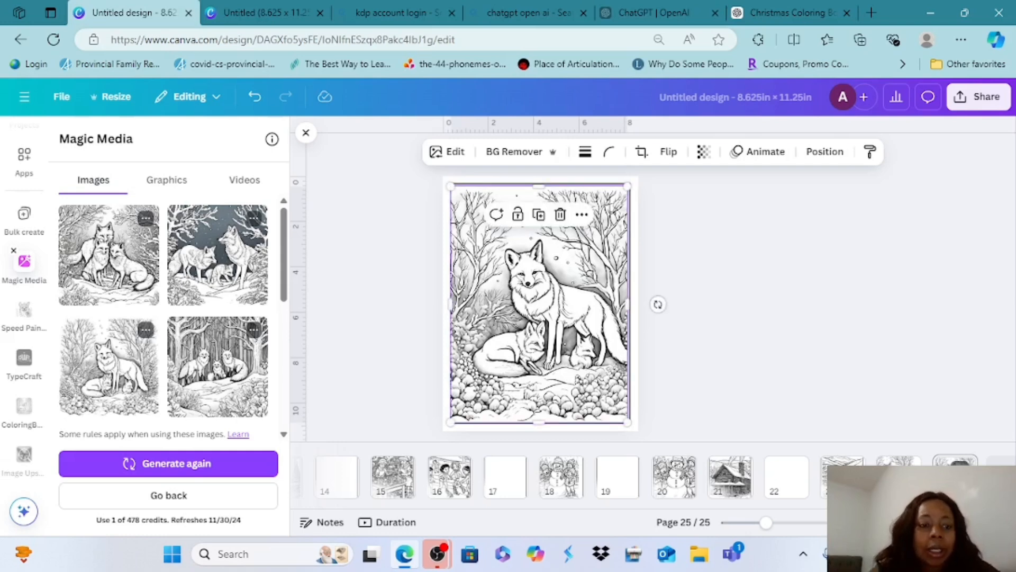
left_click(658, 304)
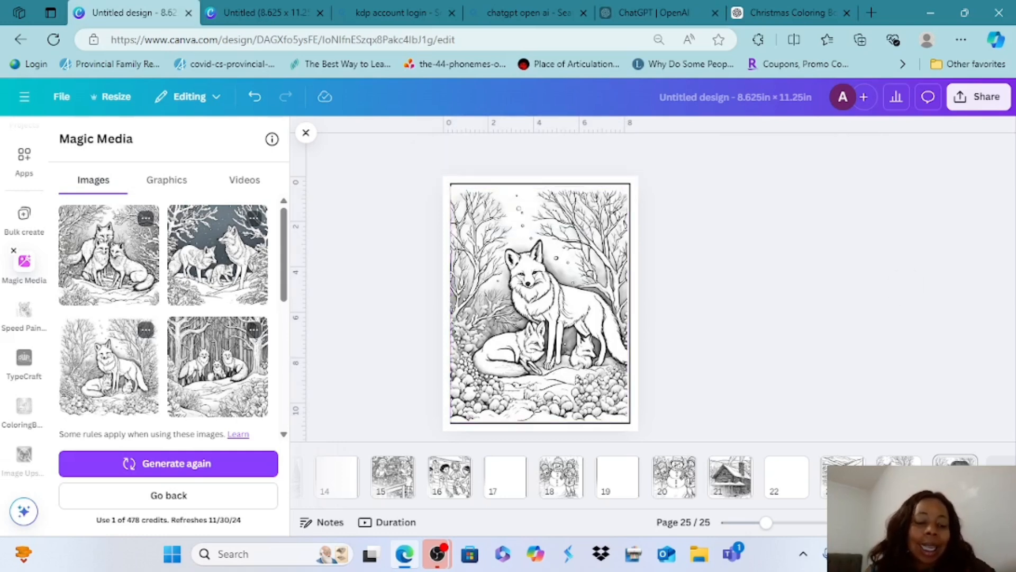
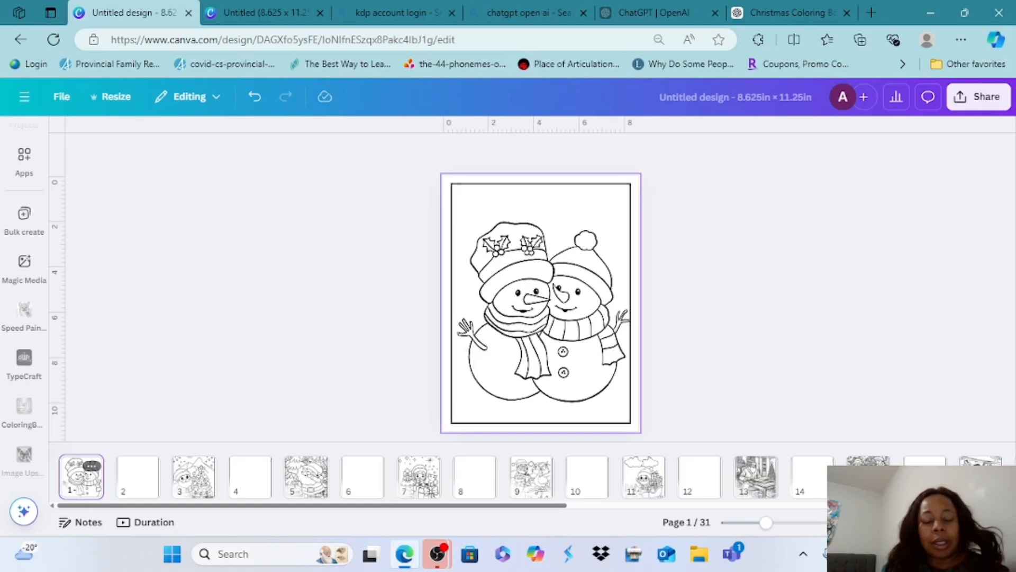
Review the coloring book pages one at a time, from page 2 through page 29
left_click(137, 474)
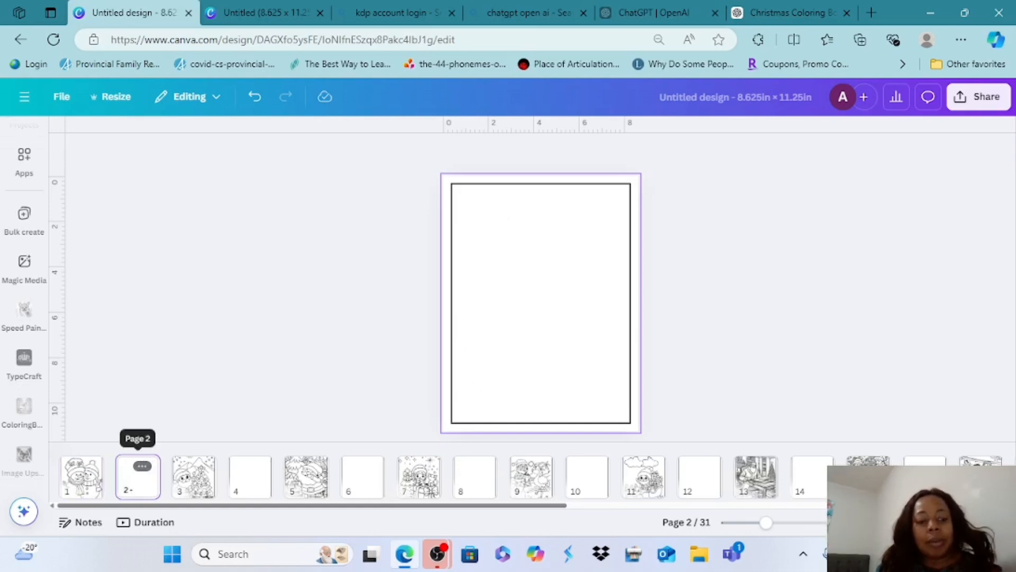
left_click(194, 471)
left_click(306, 473)
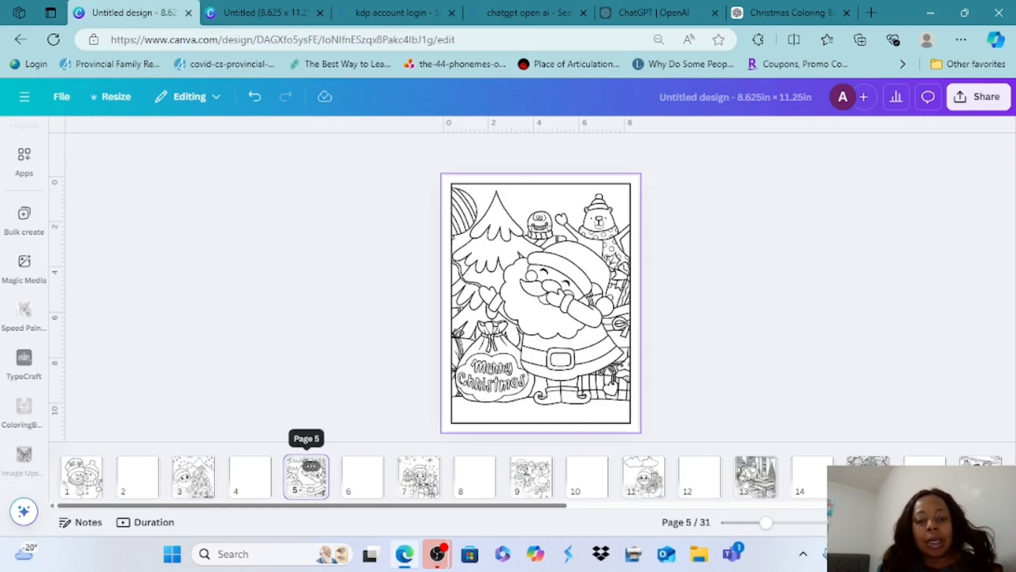
left_click(419, 475)
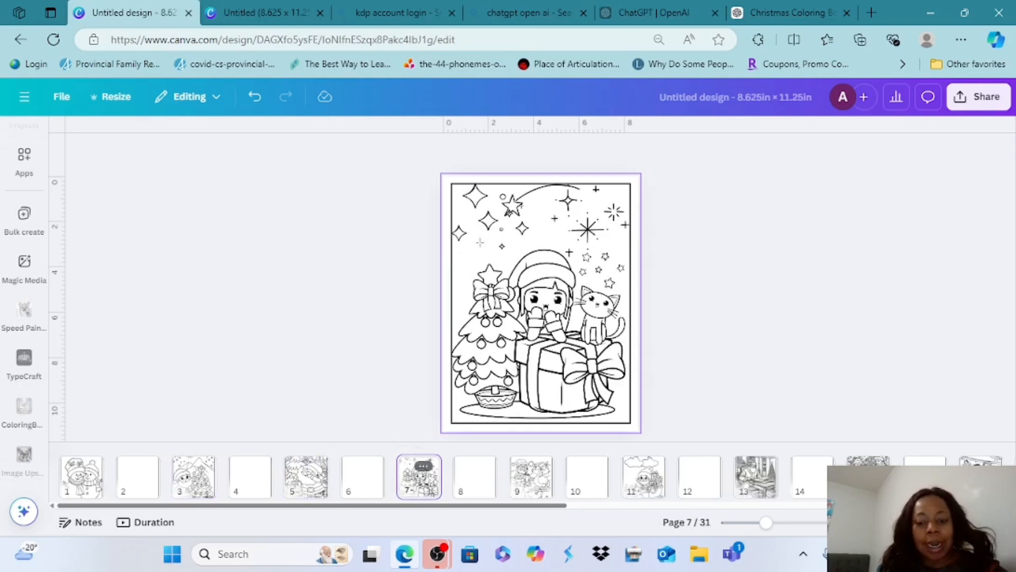
left_click(531, 475)
left_click(644, 475)
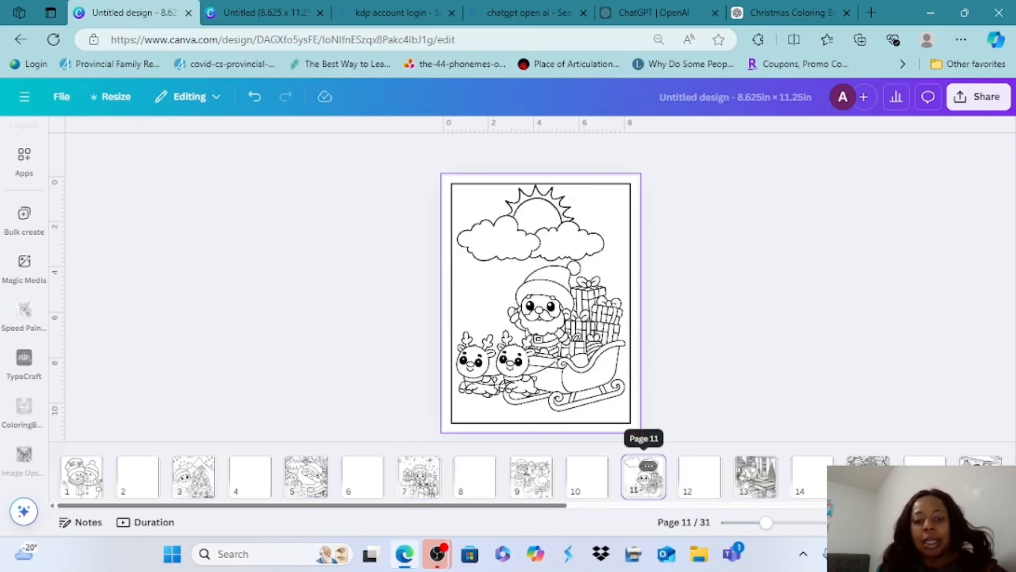
left_click(756, 474)
left_click(869, 475)
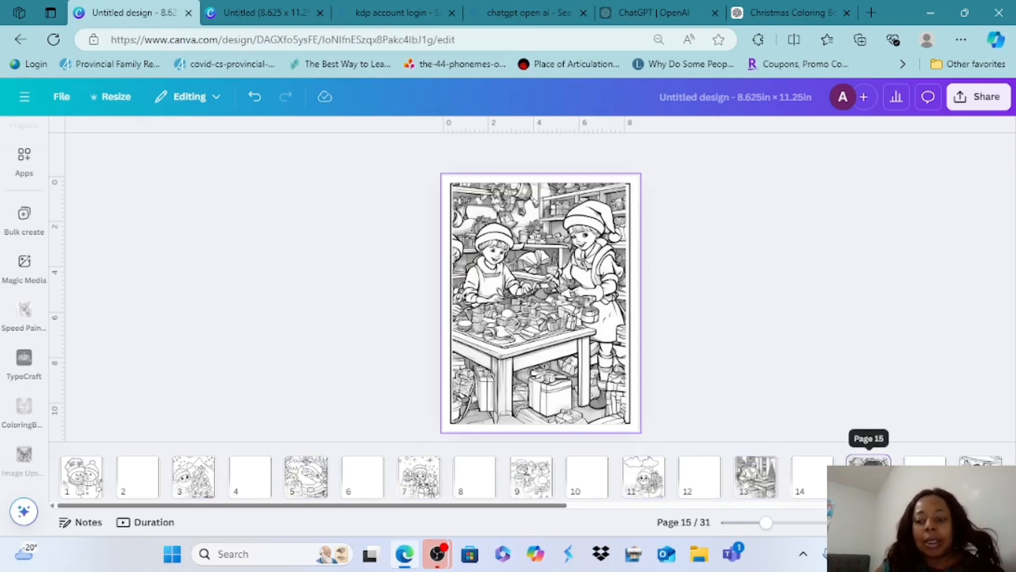
left_click(743, 475)
left_click(856, 475)
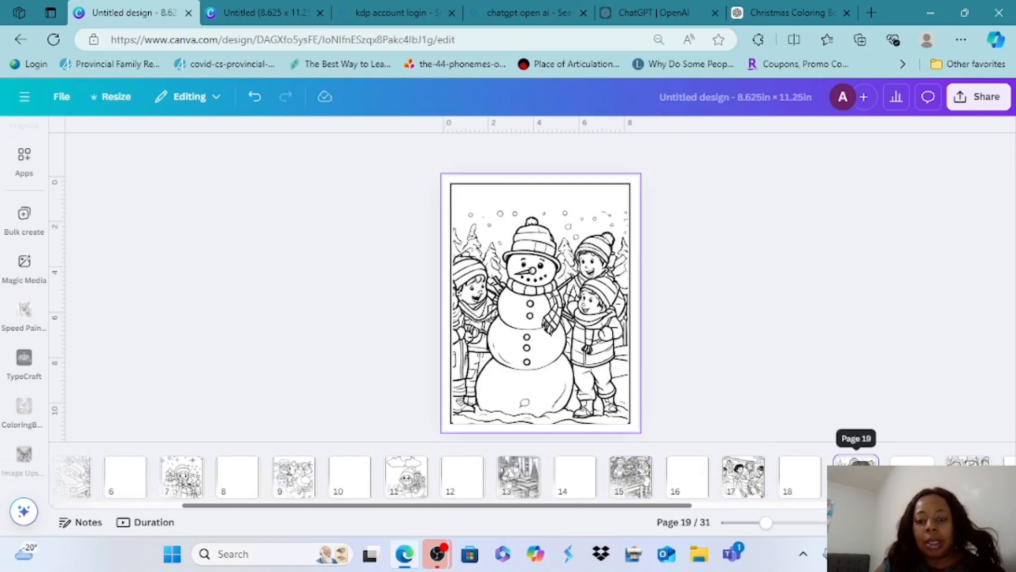
left_click(631, 475)
left_click(744, 475)
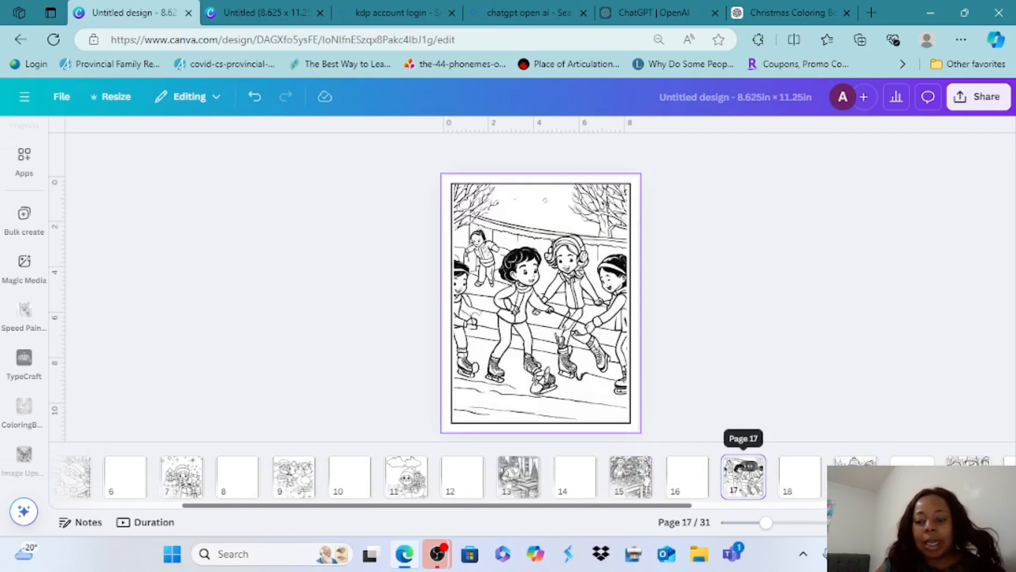
left_click(856, 475)
left_click(969, 474)
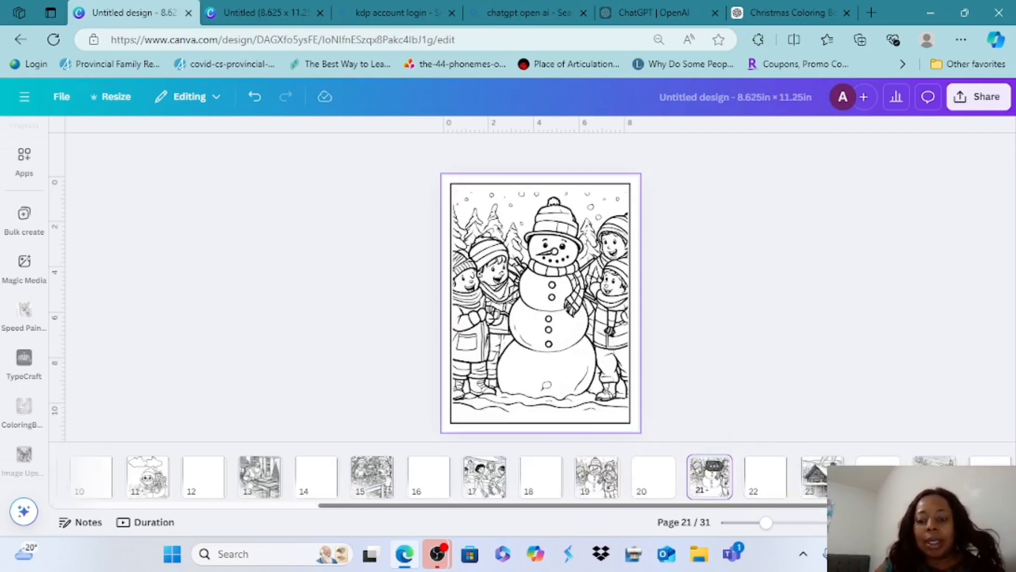
left_click(822, 475)
left_click(934, 475)
left_click(822, 475)
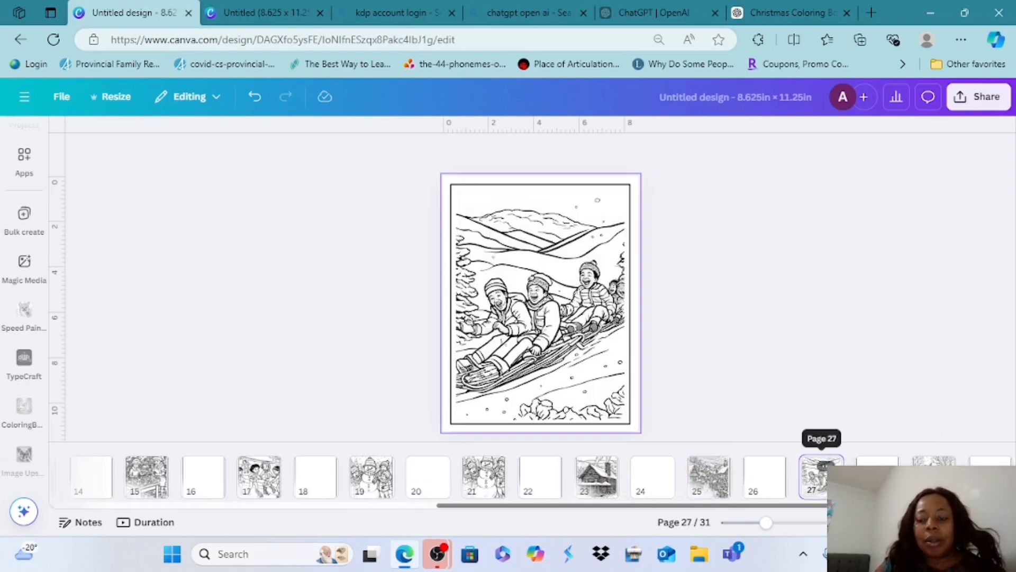
left_click(935, 475)
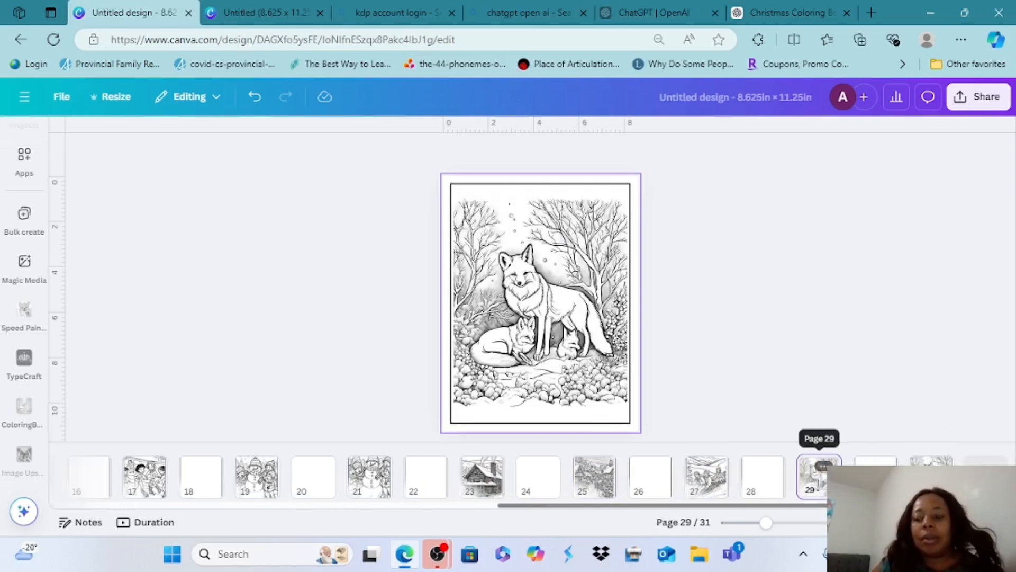
Show all pages of the book as a grid and look over the full sequence of illustrated and blank pages
left_click(924, 522)
scroll(508, 318, "down", 1)
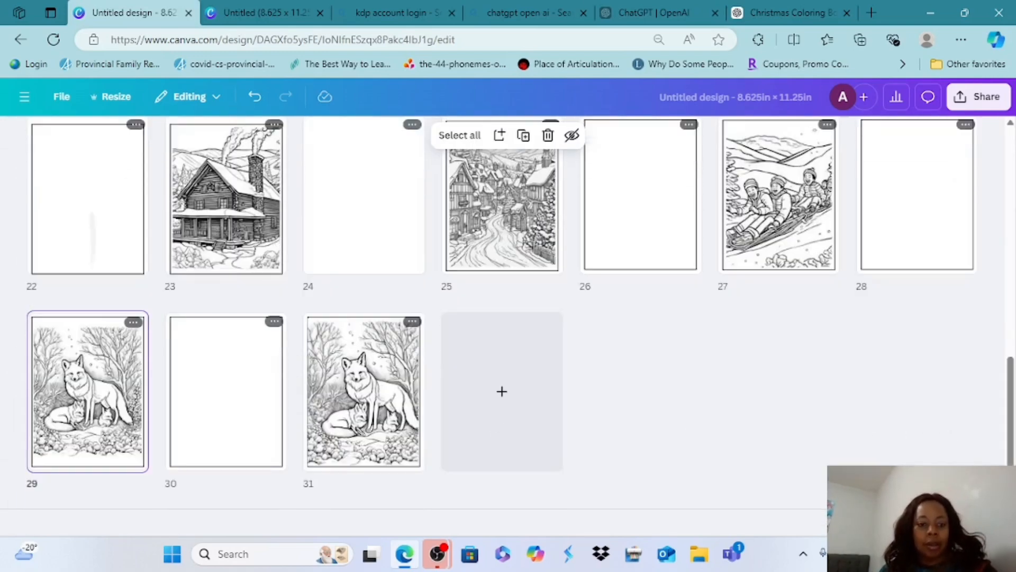
scroll(509, 318, "up", 10)
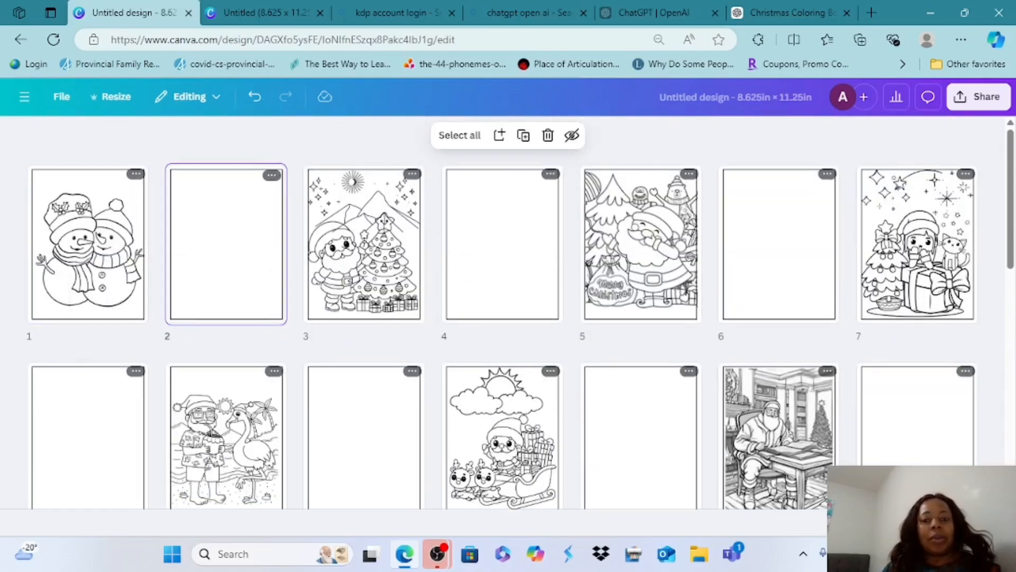
scroll(509, 312, "down", 10)
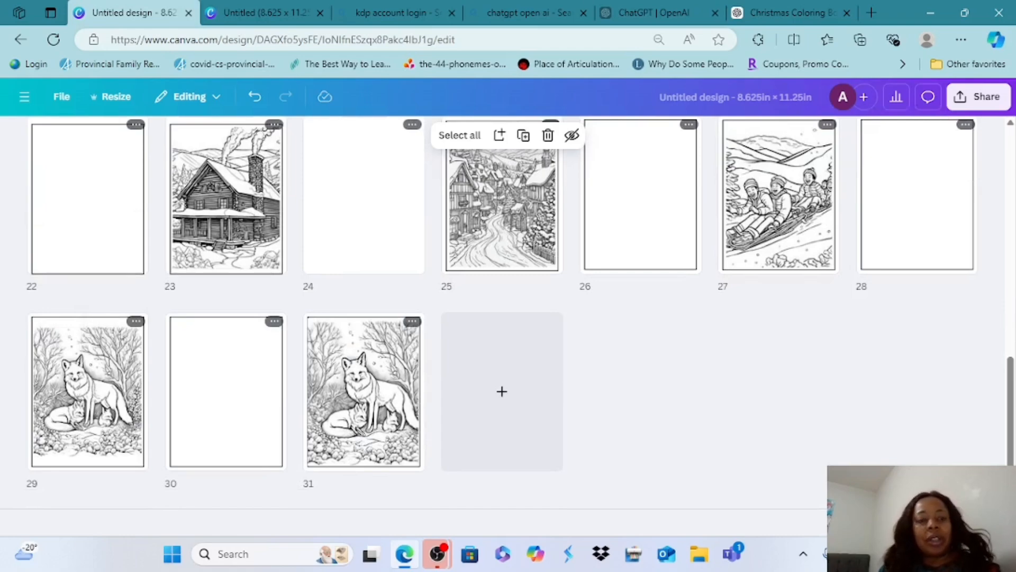
scroll(508, 317, "up", 10)
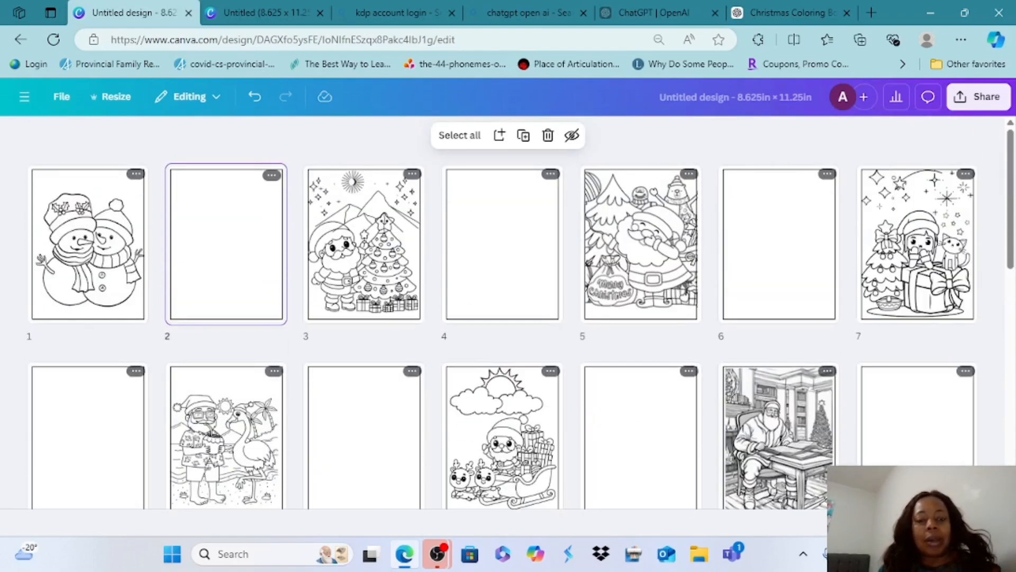
scroll(508, 312, "down", 2)
scroll(508, 312, "up", 2)
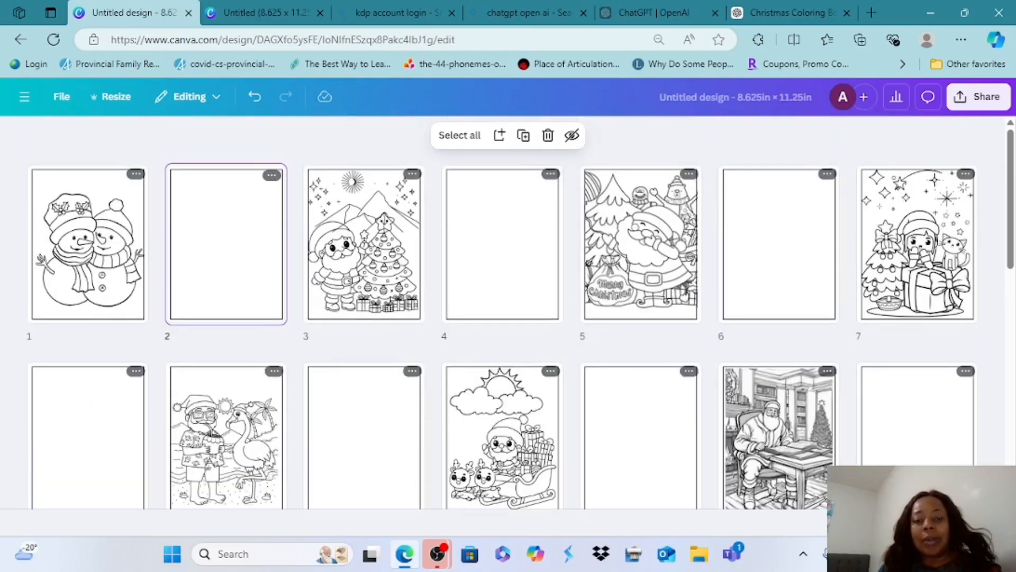
scroll(508, 312, "down", 9)
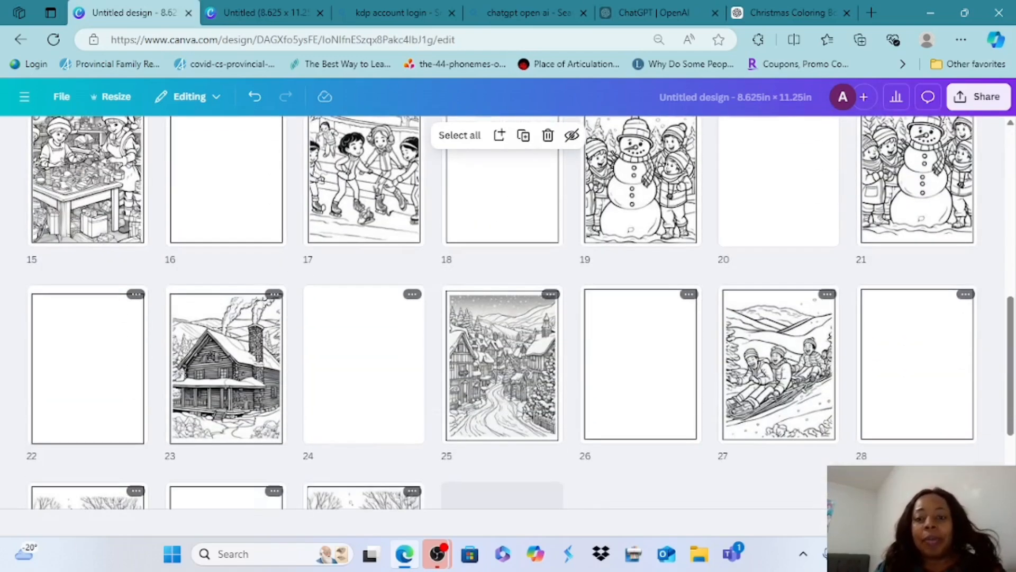
Search the web for "amazon kdp cover calculator" in a new browser tab and open the KDP Print Cover Calculator page
key("ctrl+t")
type("amazon kdp cover calculator")
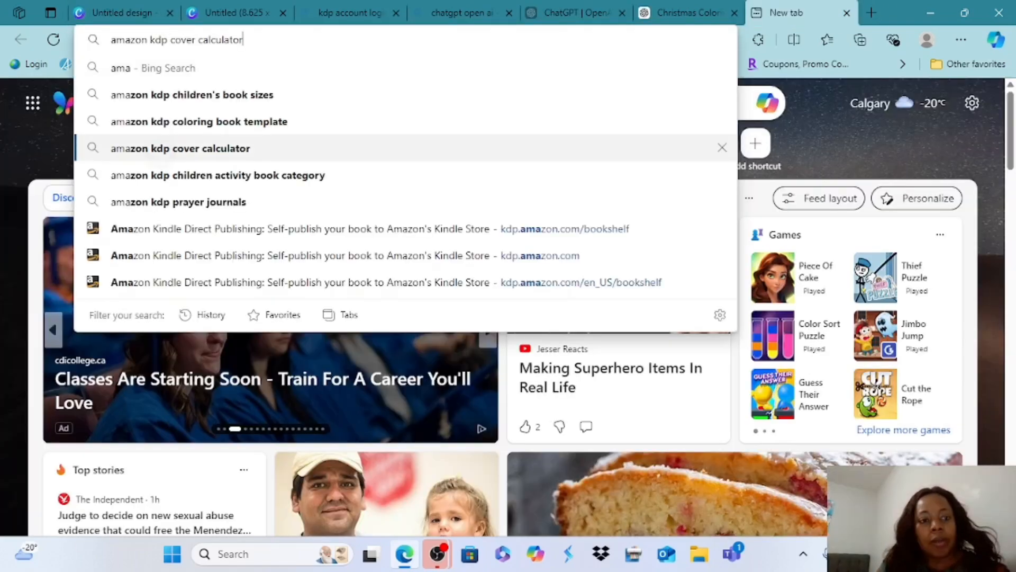
key("Return")
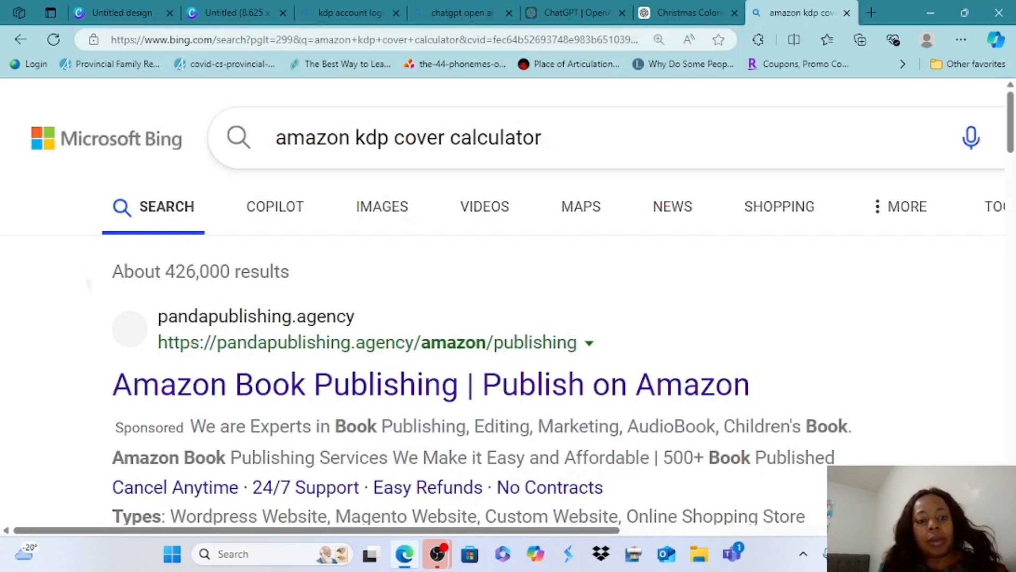
scroll(503, 302, "down", 10)
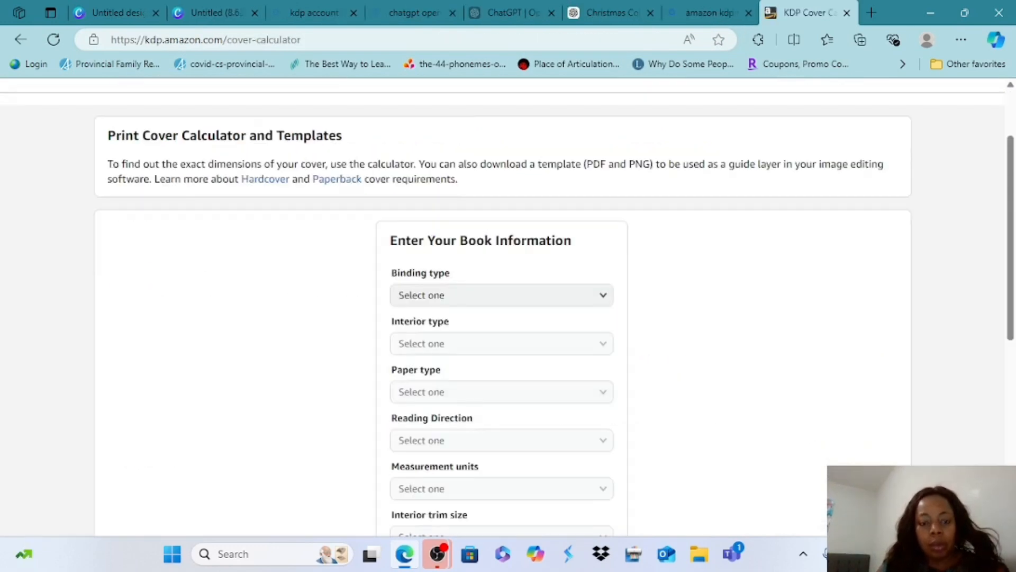
left_click(465, 296)
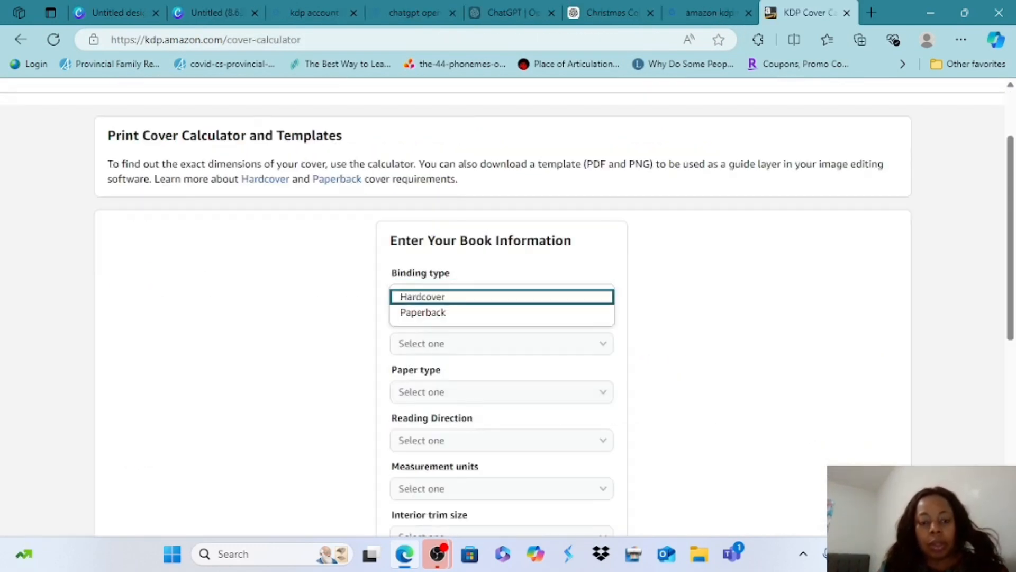
Set the book's binding type to Paperback, interior type to Black & white and paper type to White paper
left_click(423, 313)
left_click(501, 344)
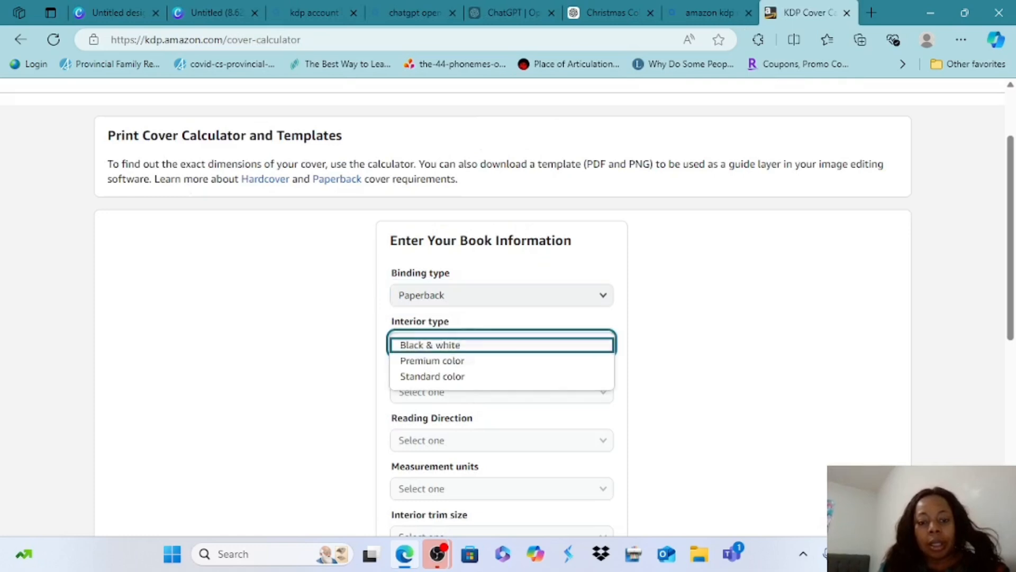
left_click(430, 345)
scroll(501, 317, "down", 3)
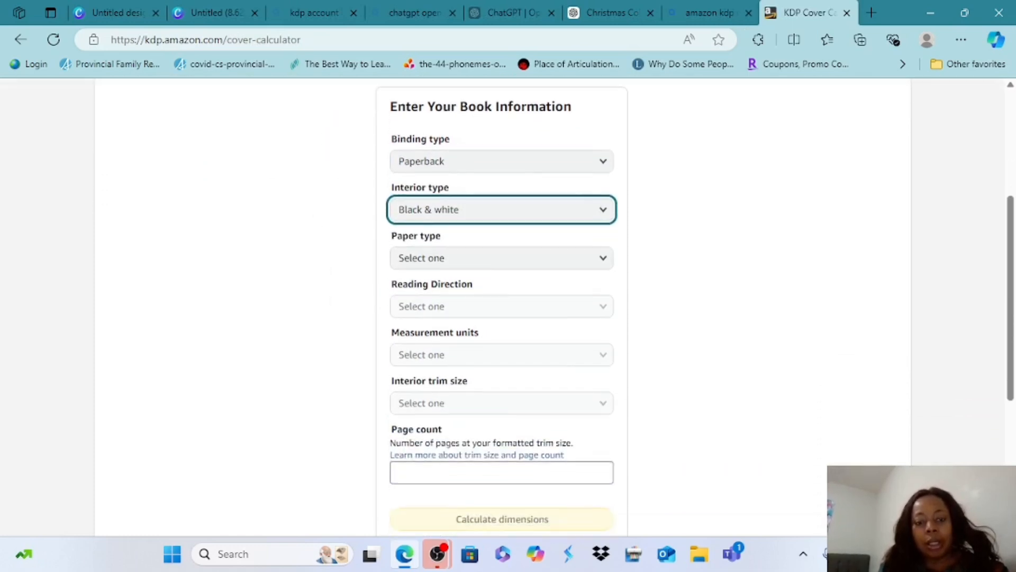
left_click(501, 258)
left_click(443, 275)
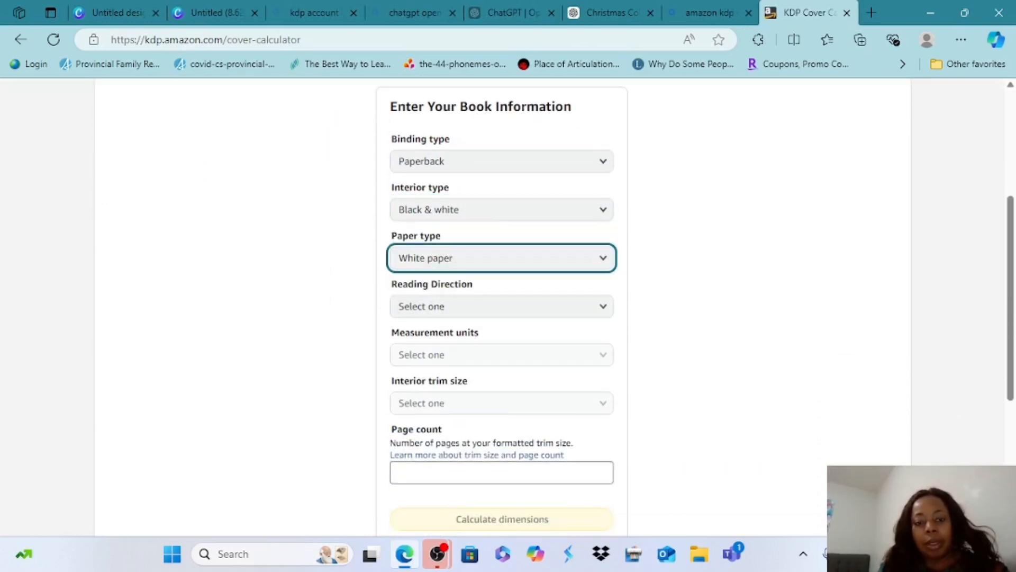
Set the reading direction to Left to Right and the measurement units to Inches
left_click(444, 307)
left_click(428, 308)
scroll(501, 318, "down", 1)
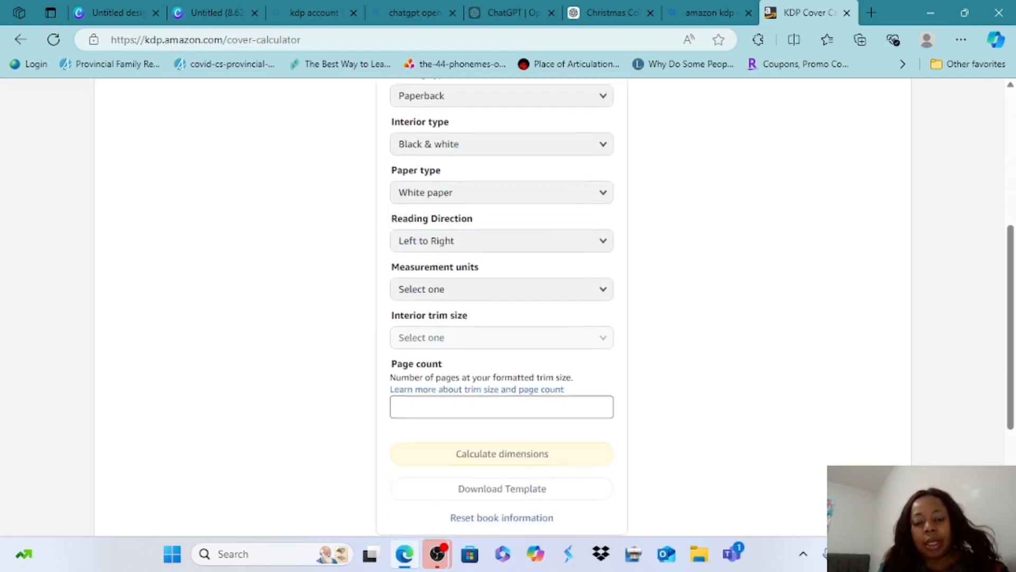
left_click(502, 285)
left_click(414, 287)
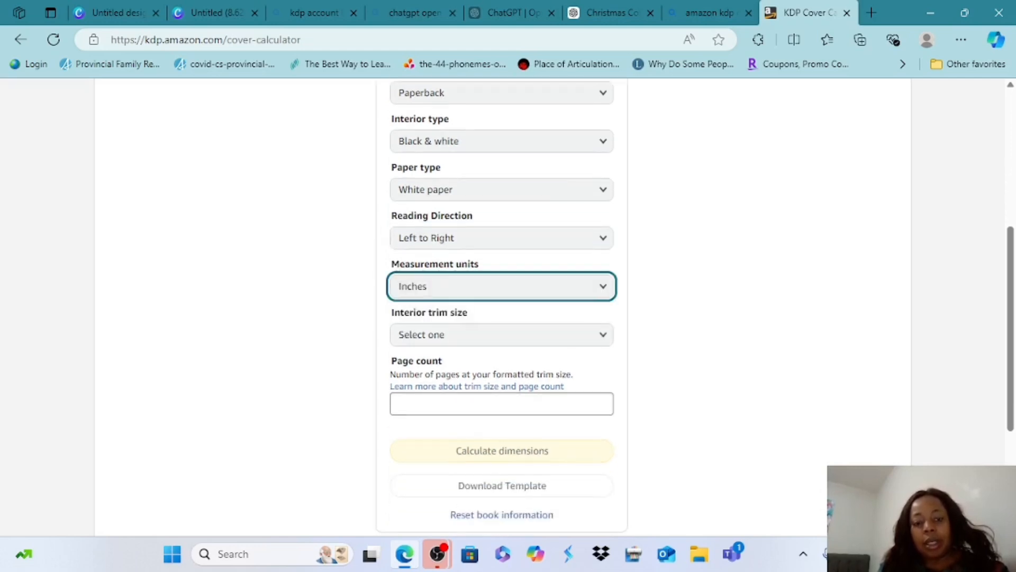
Choose the 8.5 x 11 in interior trim size and enter a page count of 50 for the cover calculation
scroll(501, 318, "down", 1)
left_click(501, 268)
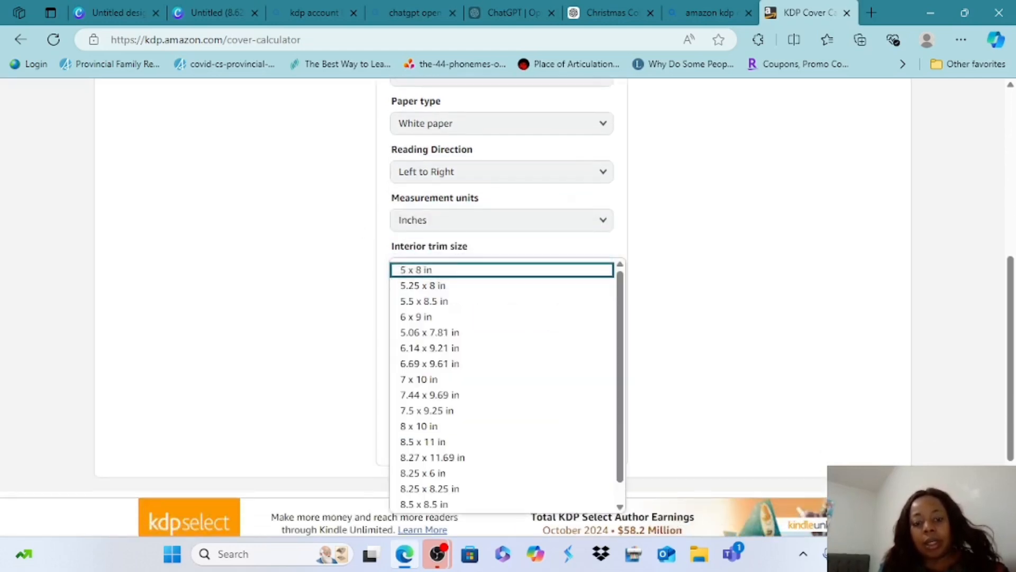
left_click(304, 277)
scroll(305, 278, "down", 2)
scroll(315, 318, "up", 2)
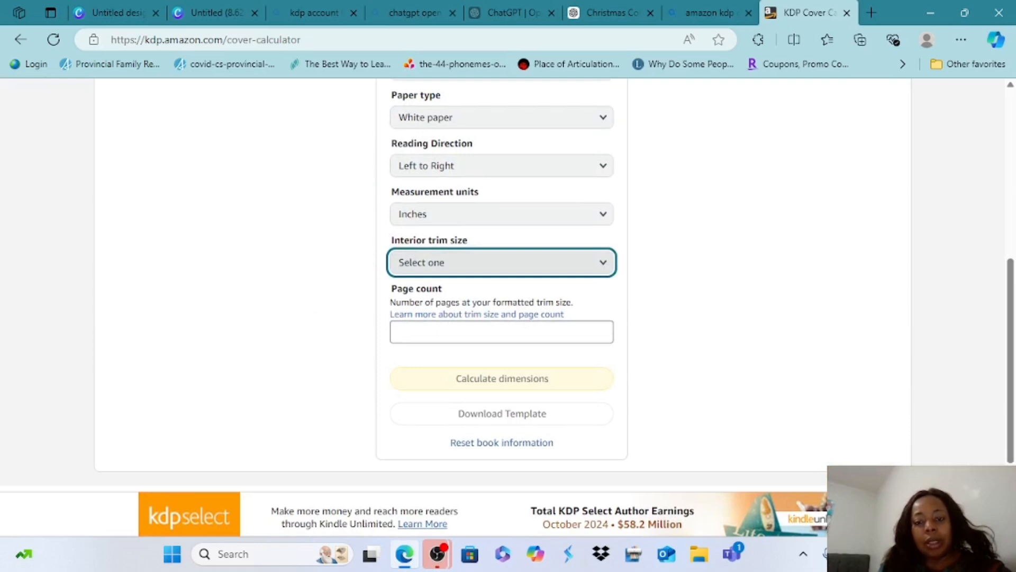
left_click(501, 263)
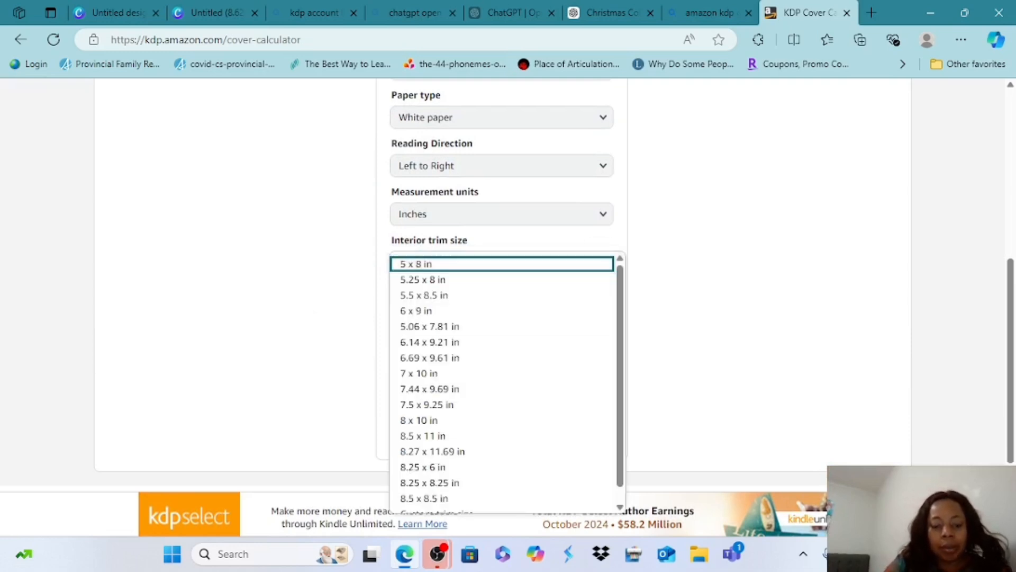
left_click(423, 435)
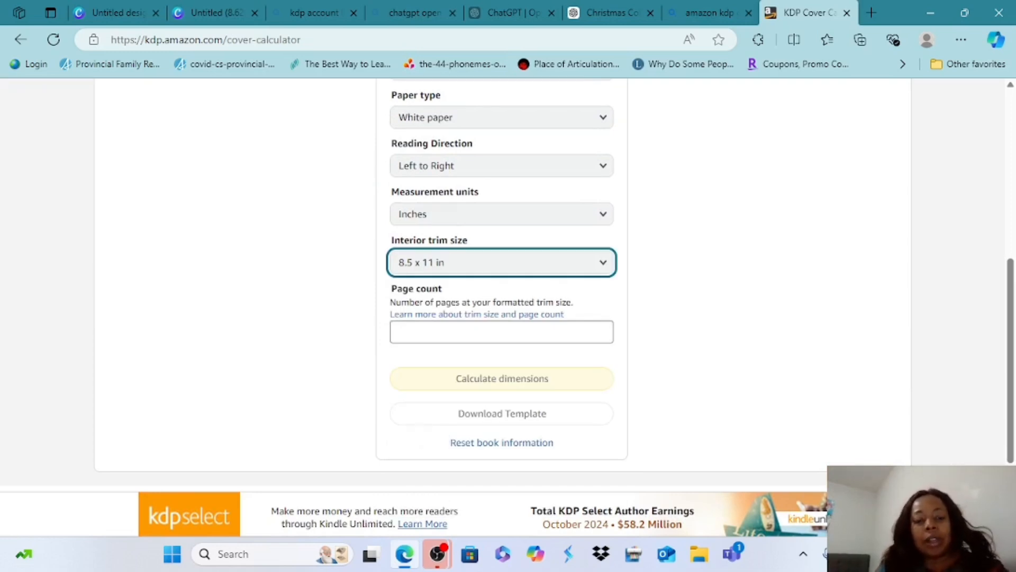
left_click(480, 333)
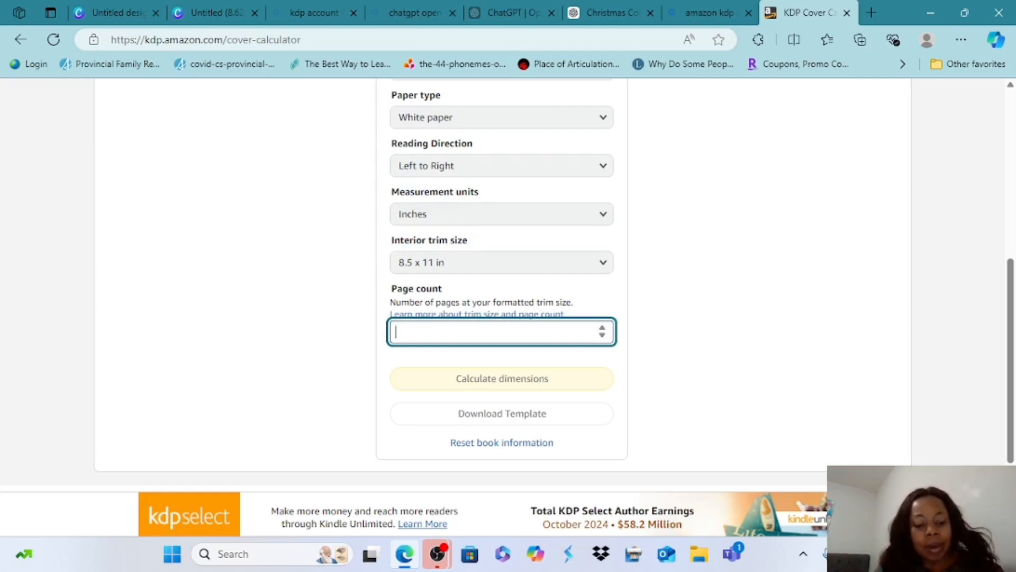
type("59")
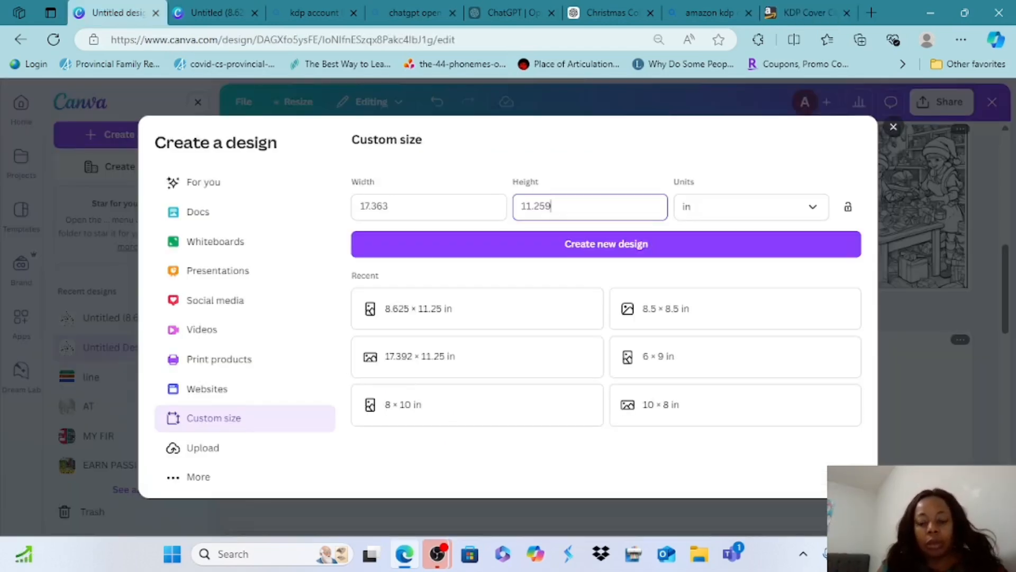
Create a new custom-size Canva design for the cover, 17.363 in wide and 11.25 in high
key("BackSpace")
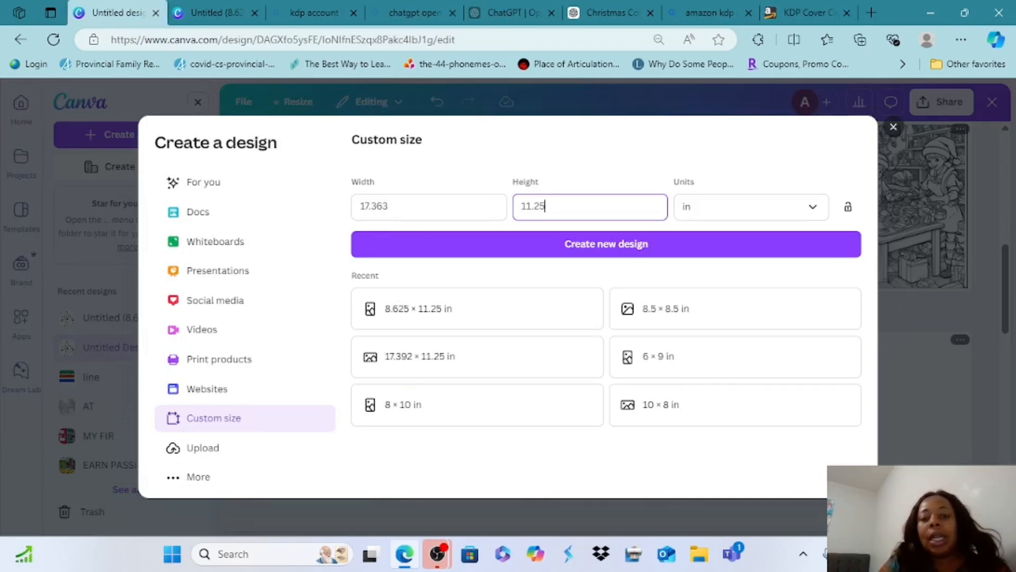
key("Return")
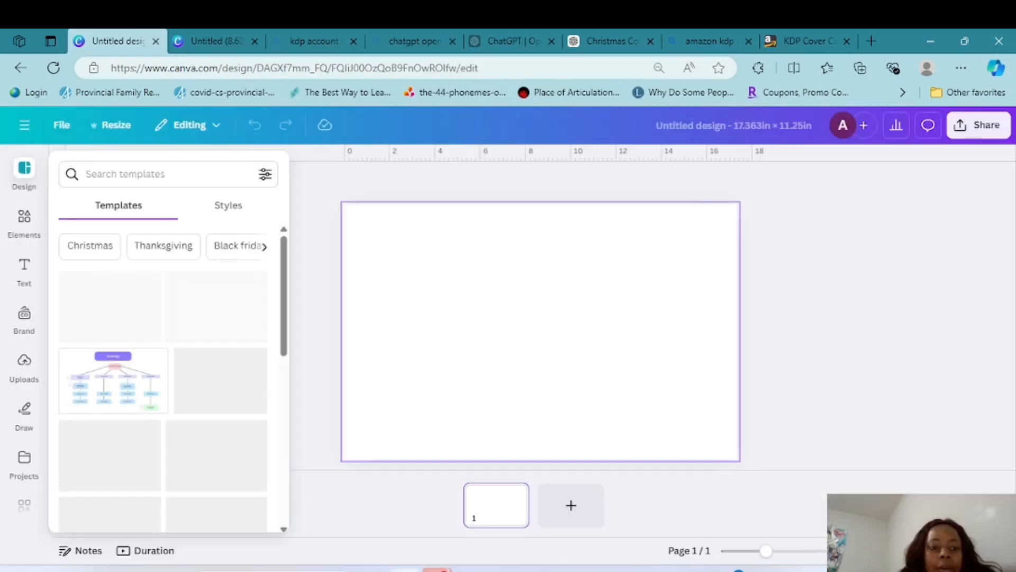
Switch back to the KDP cover calculator and examine the calculated cover dimensions and the layout diagram
left_click(809, 41)
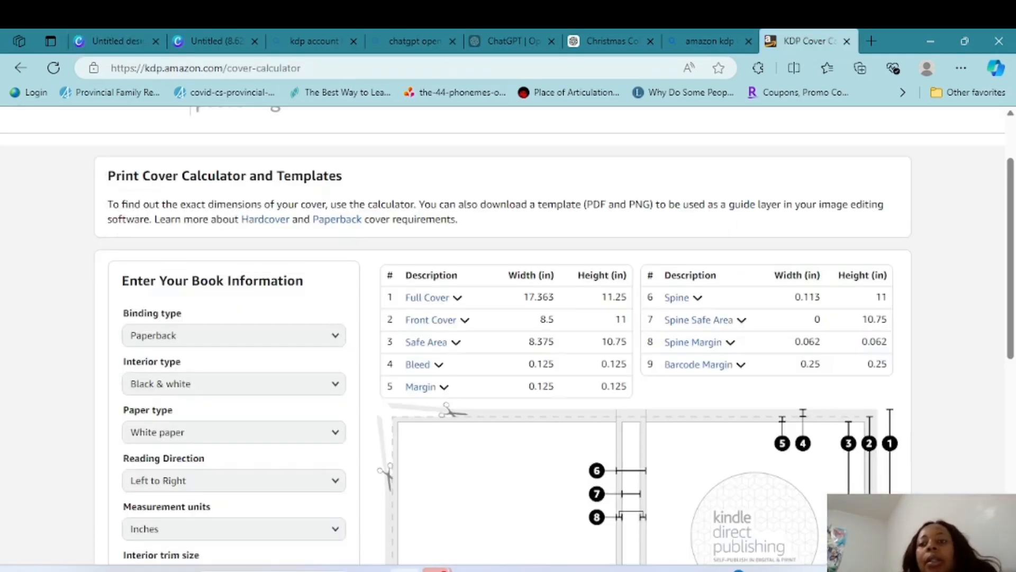
scroll(508, 339, "down", 3)
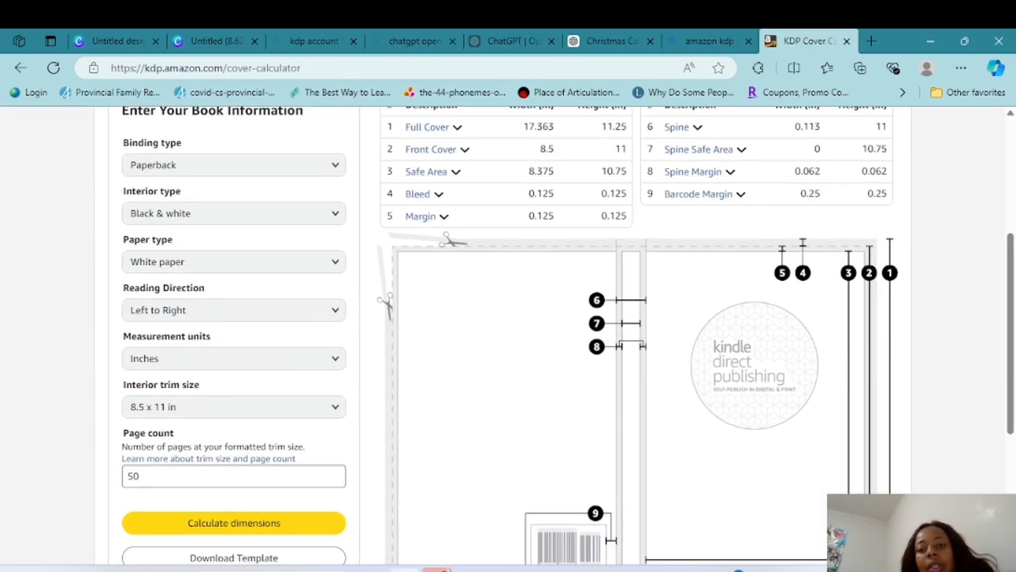
Switch to the Canva cover design and position the uploaded KDP template image over the full page
scroll(508, 338, "up", 2)
scroll(508, 339, "down", 1)
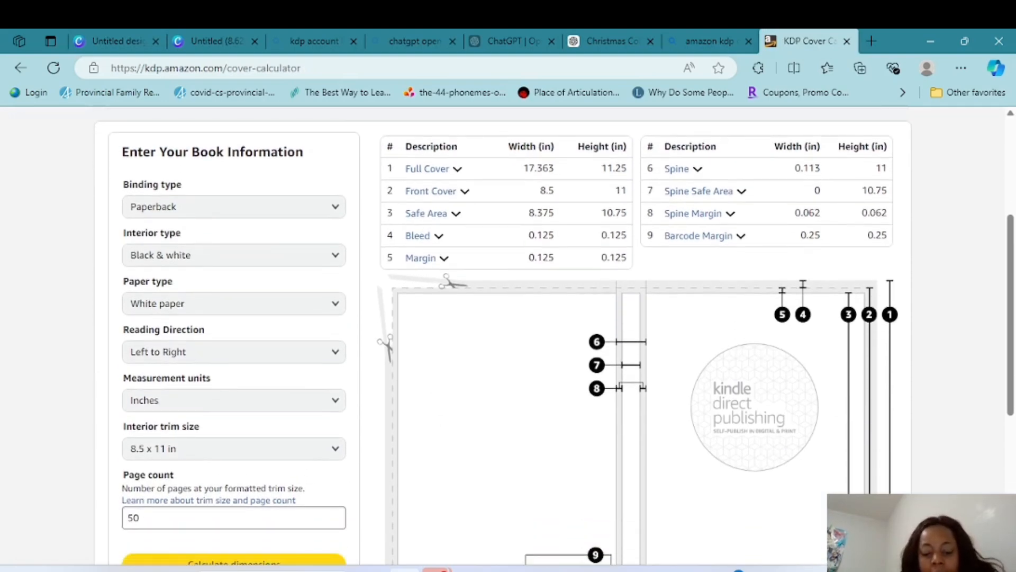
key("ctrl+Tab")
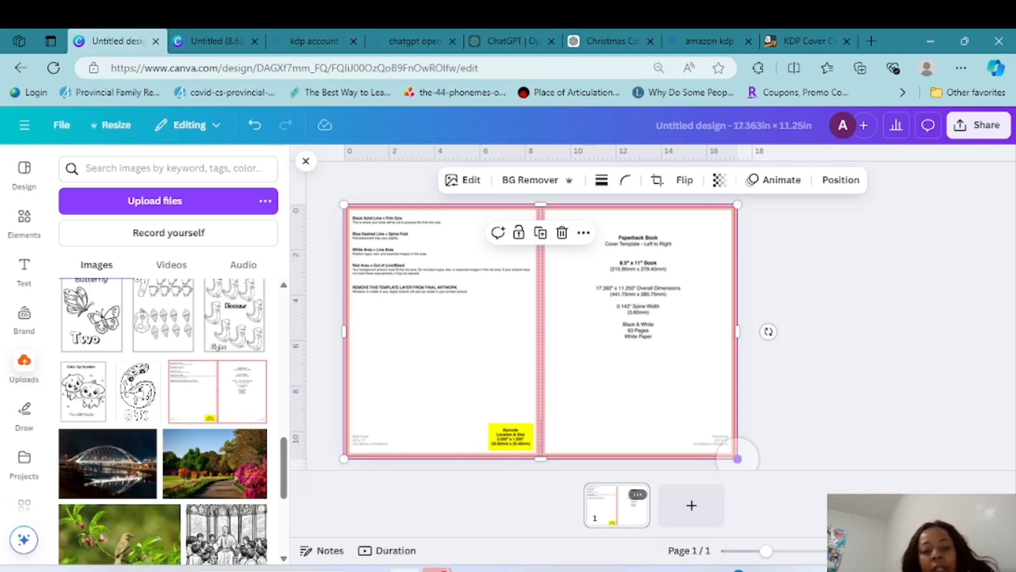
mouse_move(507, 349)
left_mouse_down()
mouse_move(638, 349)
mouse_move(808, 373)
mouse_move(666, 329)
mouse_move(518, 351)
left_mouse_up()
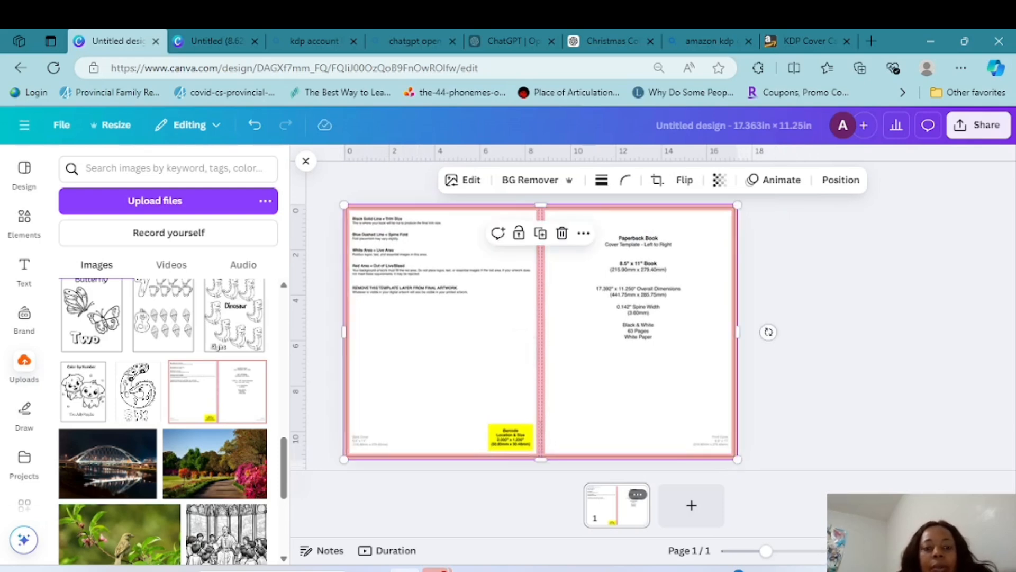
key("Escape")
left_click(306, 161)
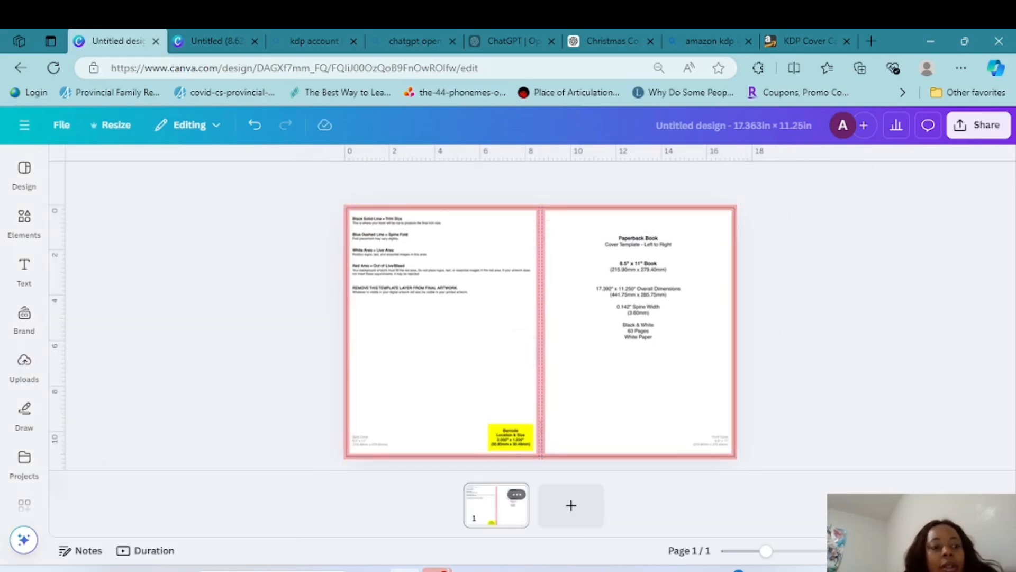
Add a square shape, stretch it to cover the template's front cover area, and centre it vertically on the page
left_click(24, 223)
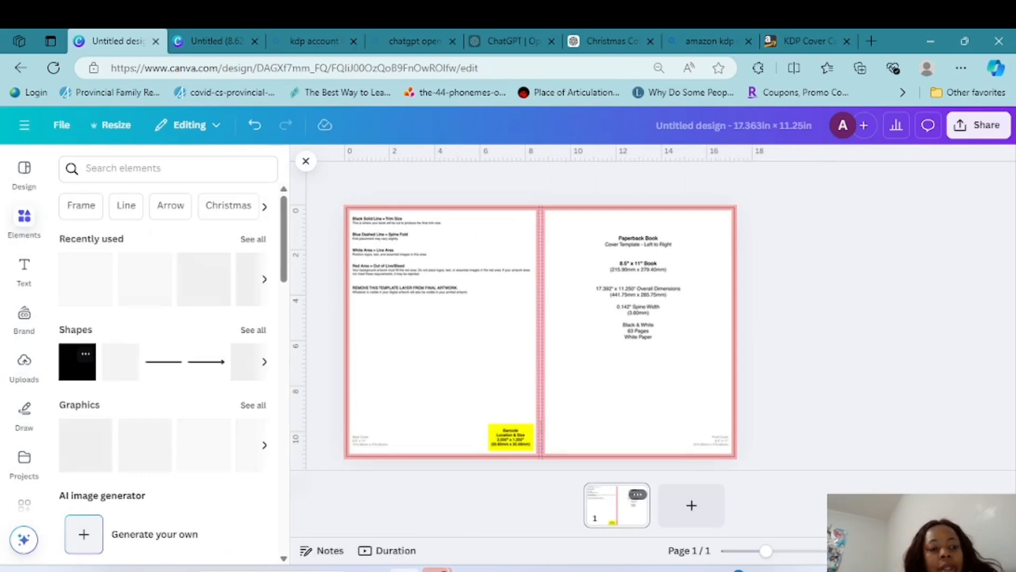
left_click(77, 362)
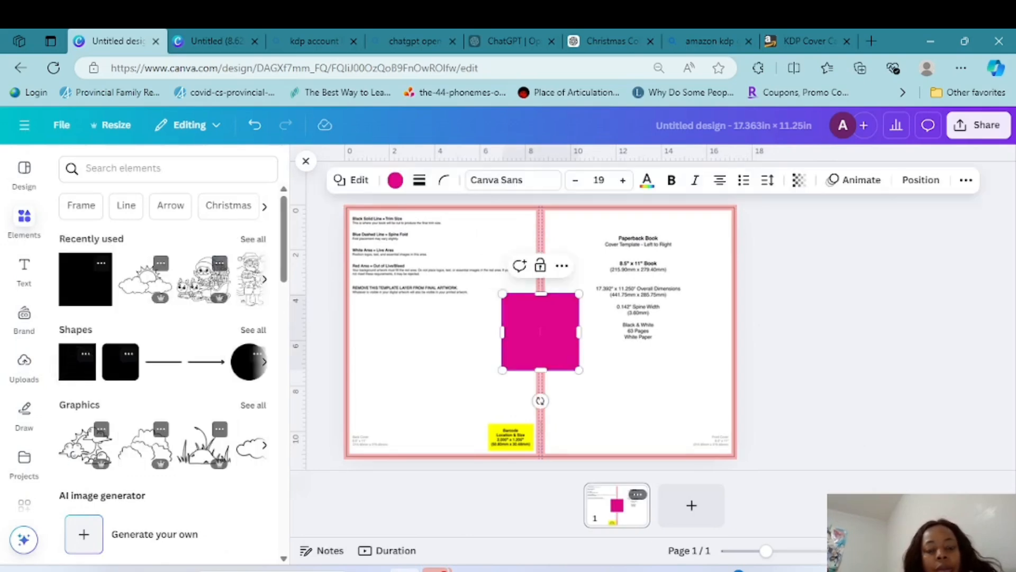
left_click_drag(539, 349, 733, 457)
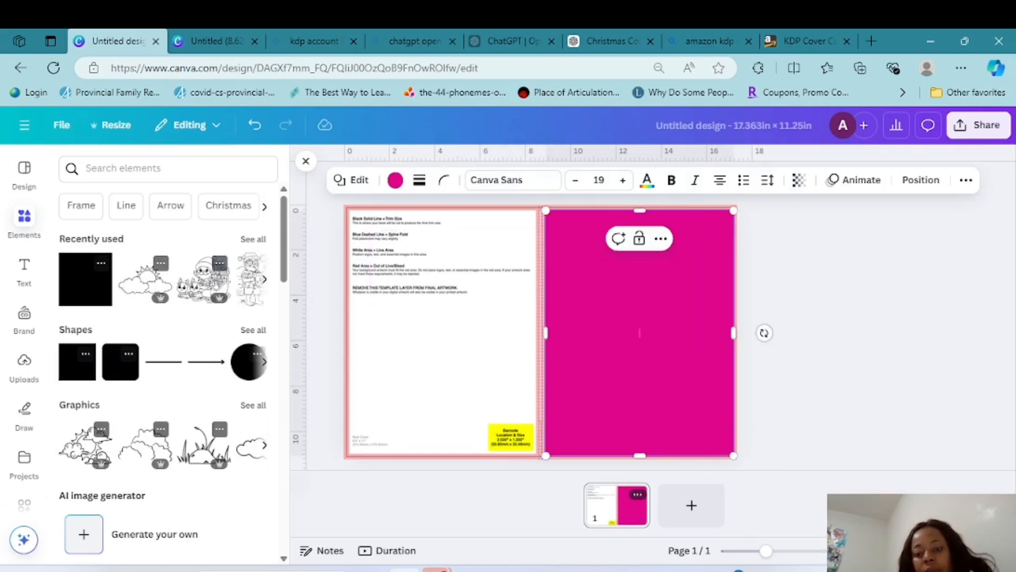
left_click(823, 443)
left_click(645, 353)
left_click_drag(644, 353, 644, 351)
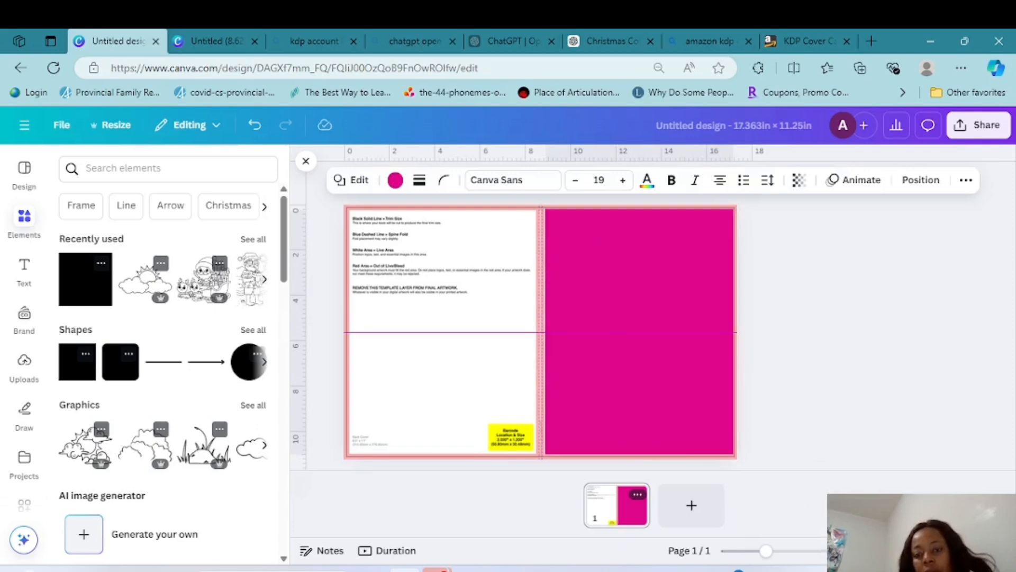
key("Up")
key("Down")
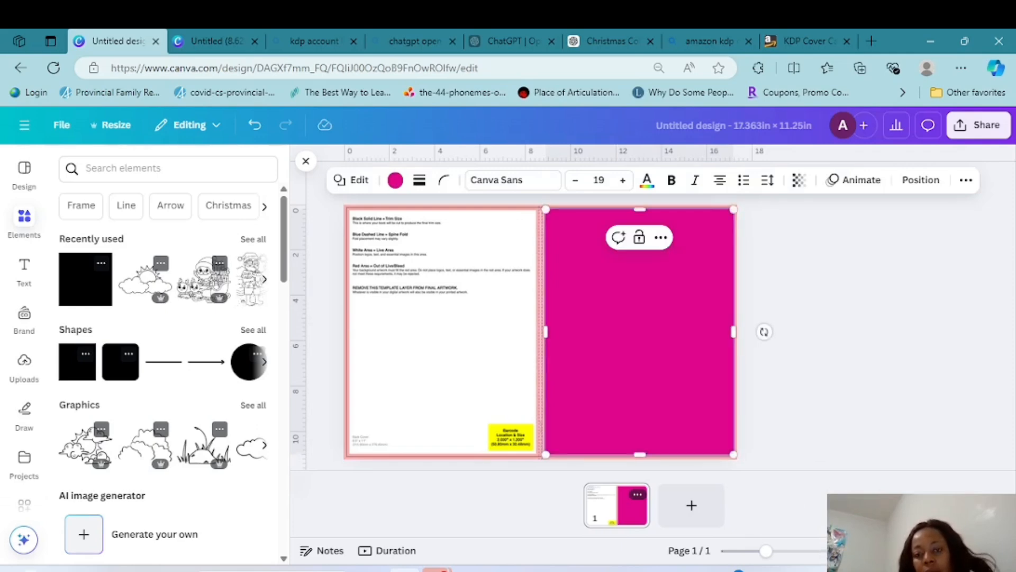
Duplicate the front cover rectangle and move the copy onto the back cover area
left_click(823, 413)
left_click(642, 339)
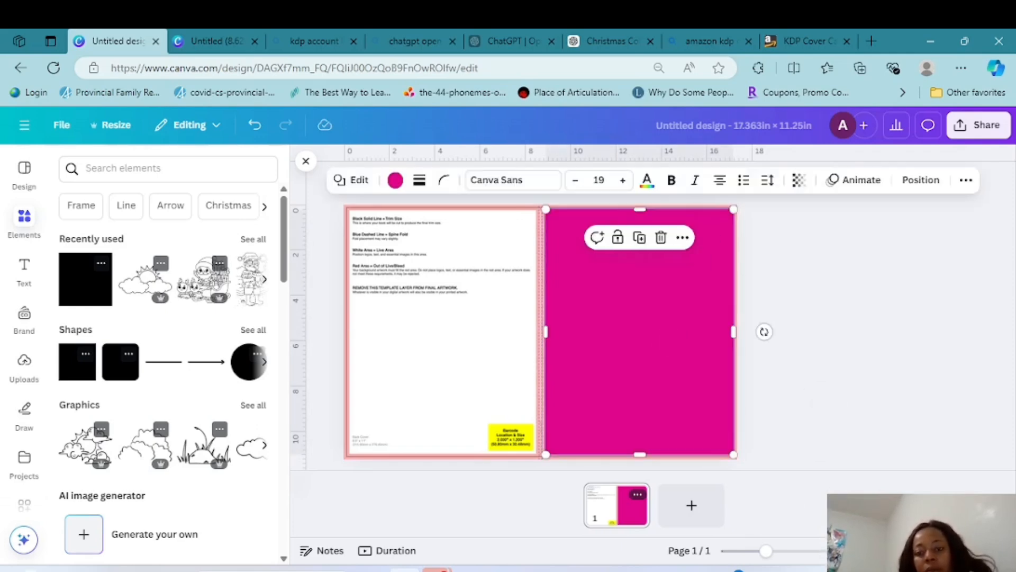
left_click(639, 238)
left_click_drag(662, 364, 461, 365)
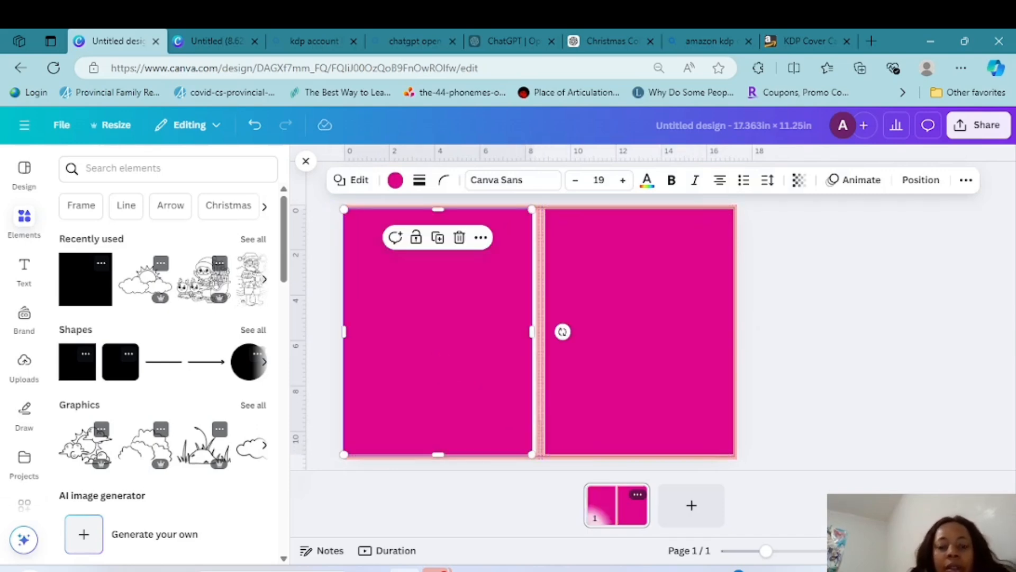
Align the copied rectangle with the template's back cover area so it ends at the spine edge
left_click(816, 275)
double_click(486, 328)
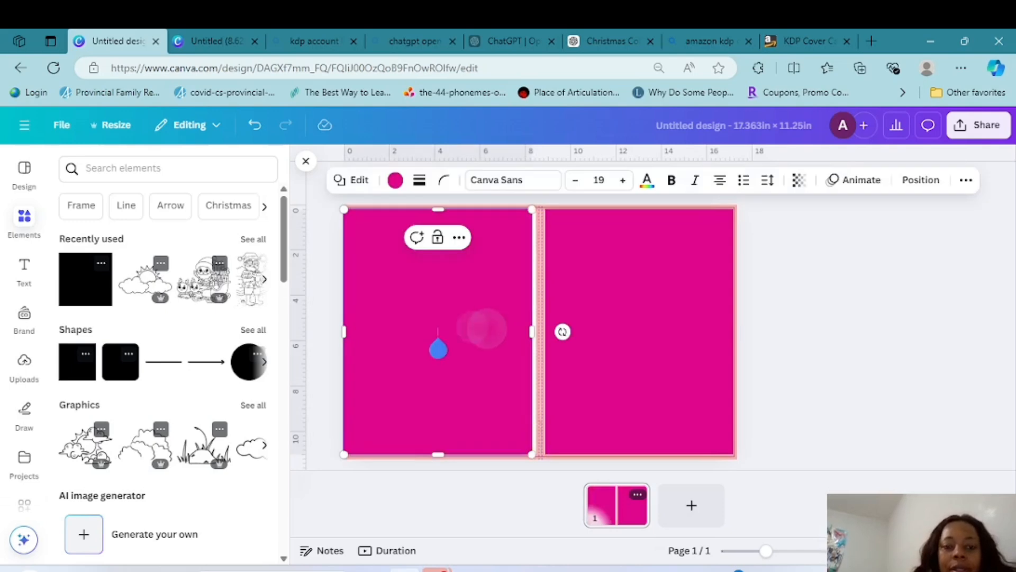
left_click_drag(532, 332, 545, 275)
left_click(493, 310)
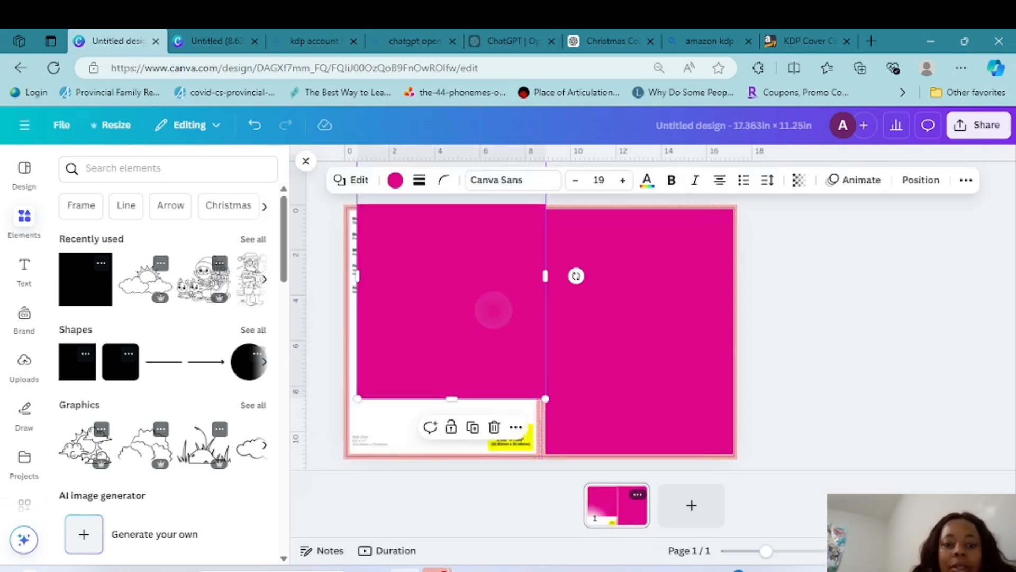
left_click_drag(493, 310, 496, 338)
left_click(476, 339)
left_click(794, 338)
left_click(493, 338)
left_click(493, 338)
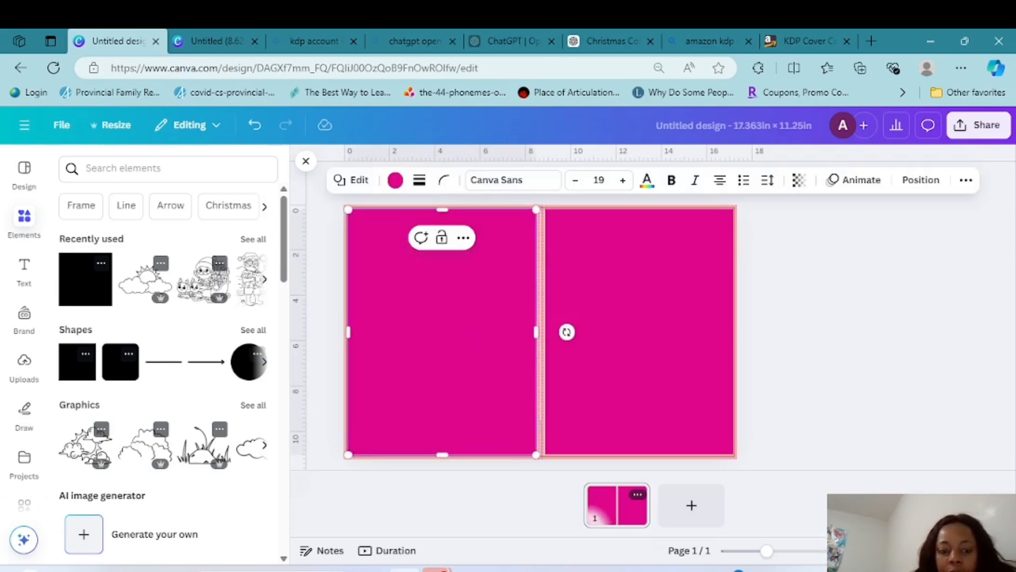
Duplicate the front cover rectangle again and narrow the copy to a thin spine-width vertical strip
left_click(640, 332)
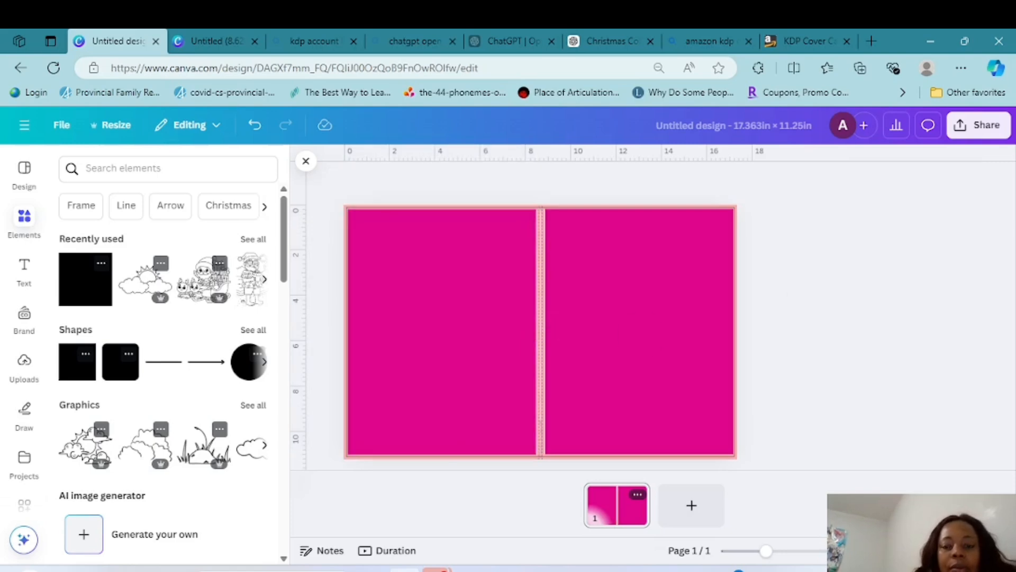
left_click(640, 237)
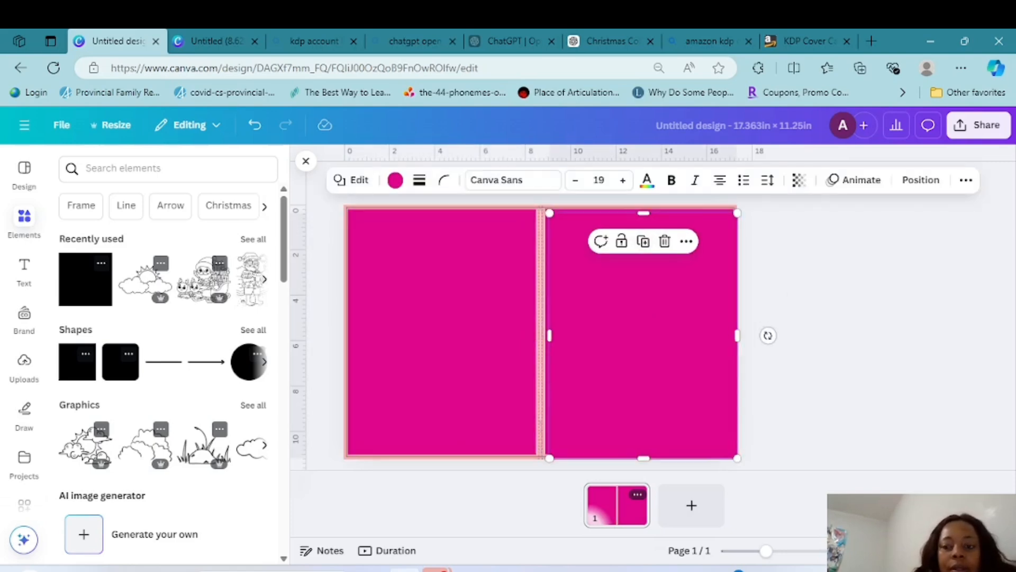
left_click_drag(737, 335, 558, 335)
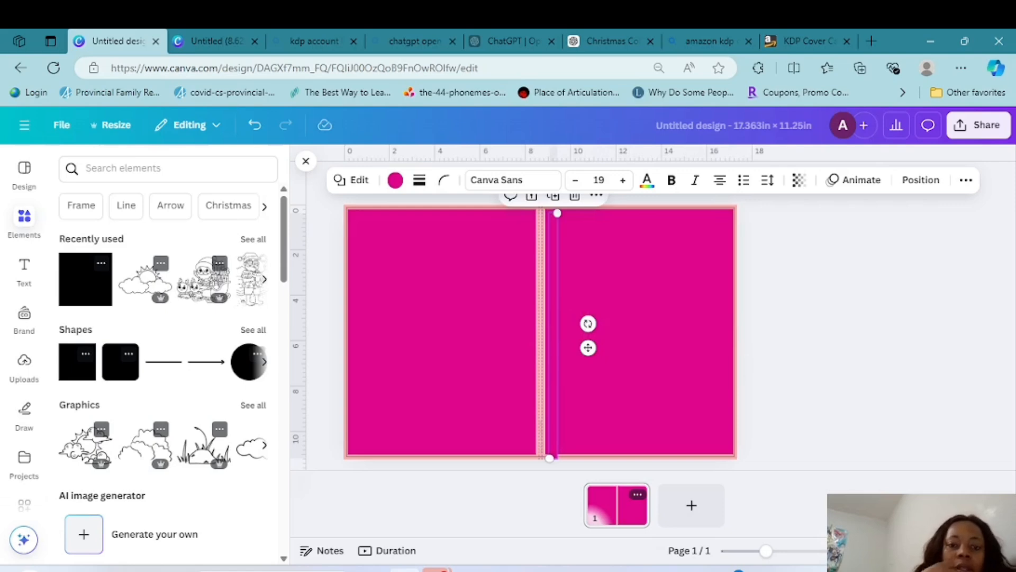
Fill the narrow strip with the yellow from the template's photo colors
left_click(395, 180)
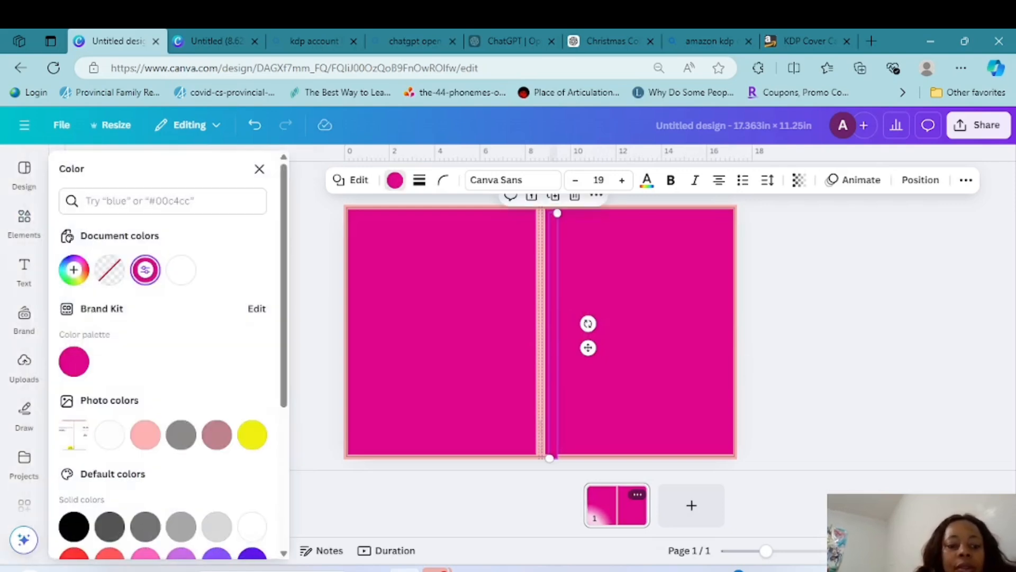
scroll(166, 370, "down", 3)
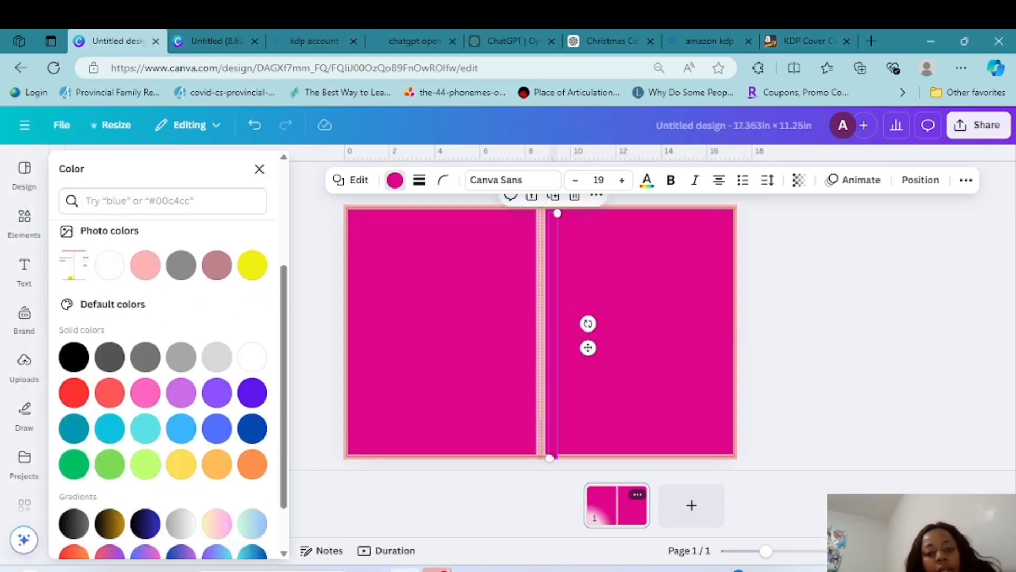
left_click(252, 266)
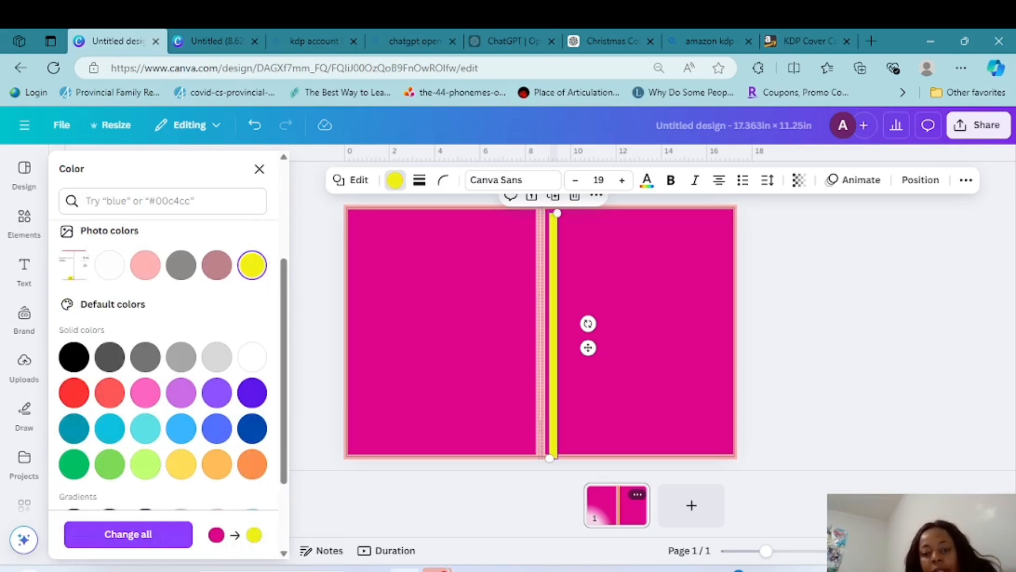
left_click(260, 169)
left_click(810, 339)
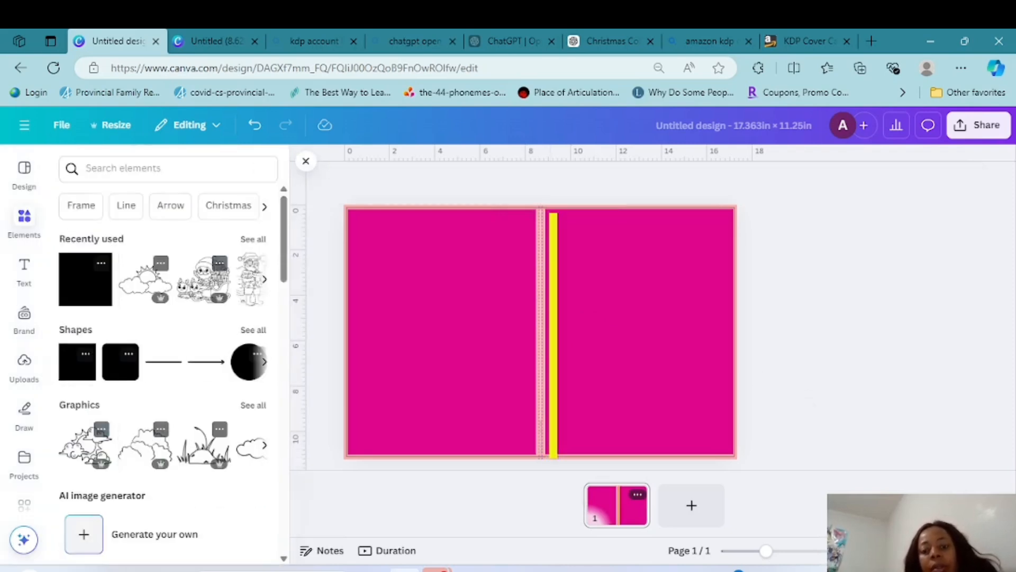
Move the yellow strip onto the spine so it fills the gap between the back and front cover rectangles
left_click(565, 286)
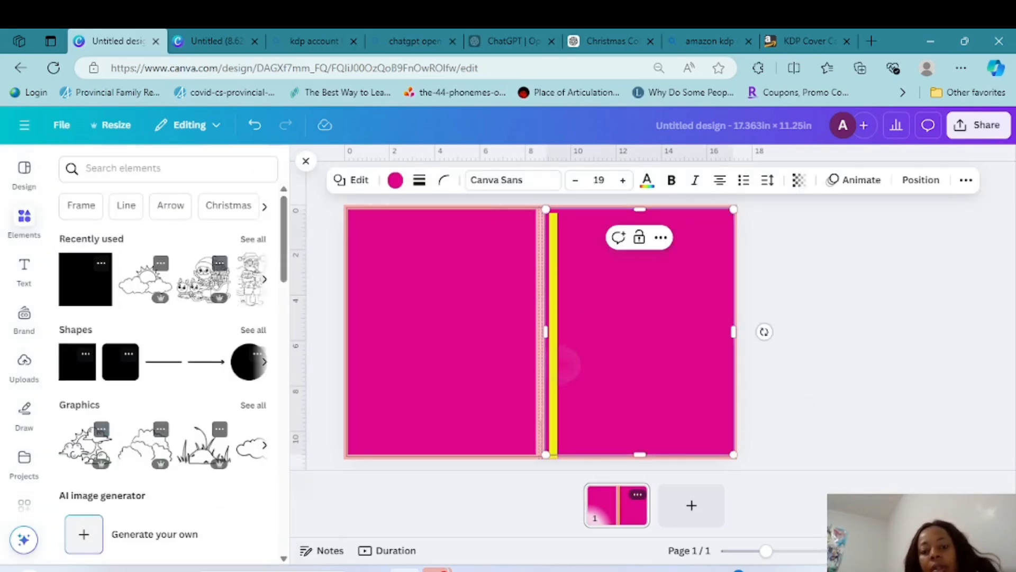
left_click(554, 360)
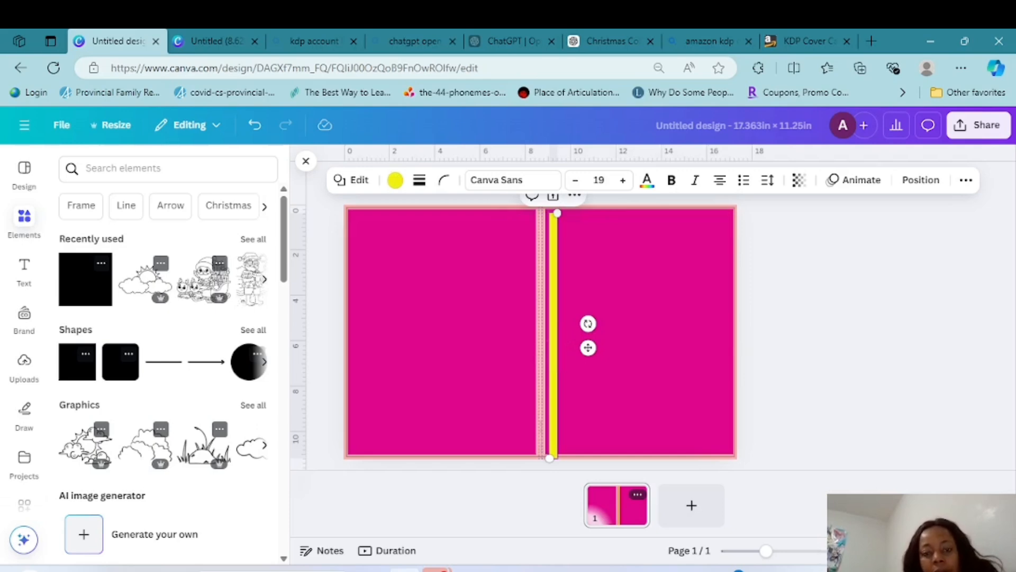
left_click(791, 393)
left_click(554, 360)
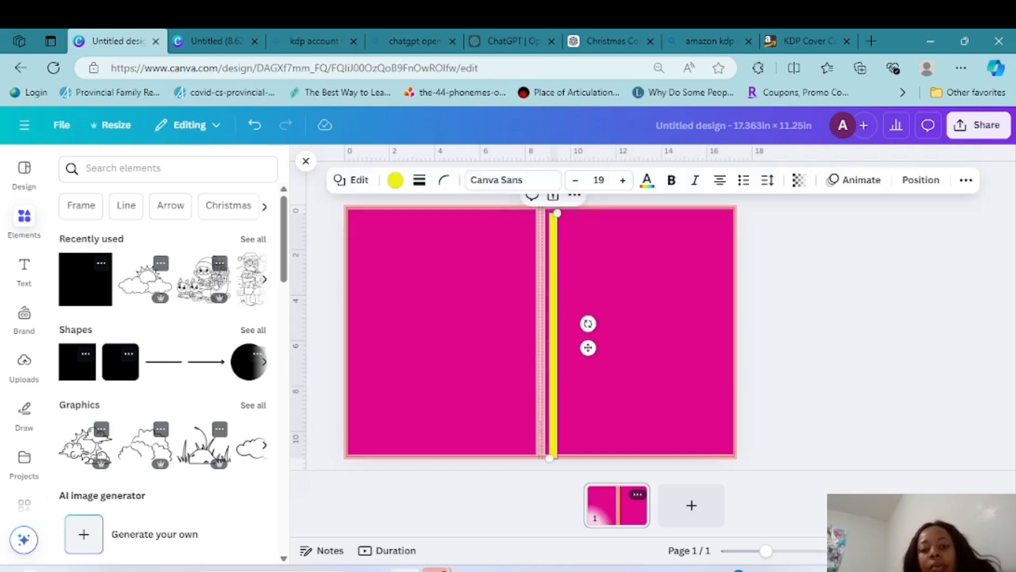
key("Left")
key("Left")
key("Left")
key("Left")
key("Left")
key("Left")
key("Left")
key("Left")
key("Left")
key("Left")
key("Left")
key("Left")
key("Left")
key("Left")
key("Left")
key("Left")
key("Left")
key("Left")
key("Left")
key("Left")
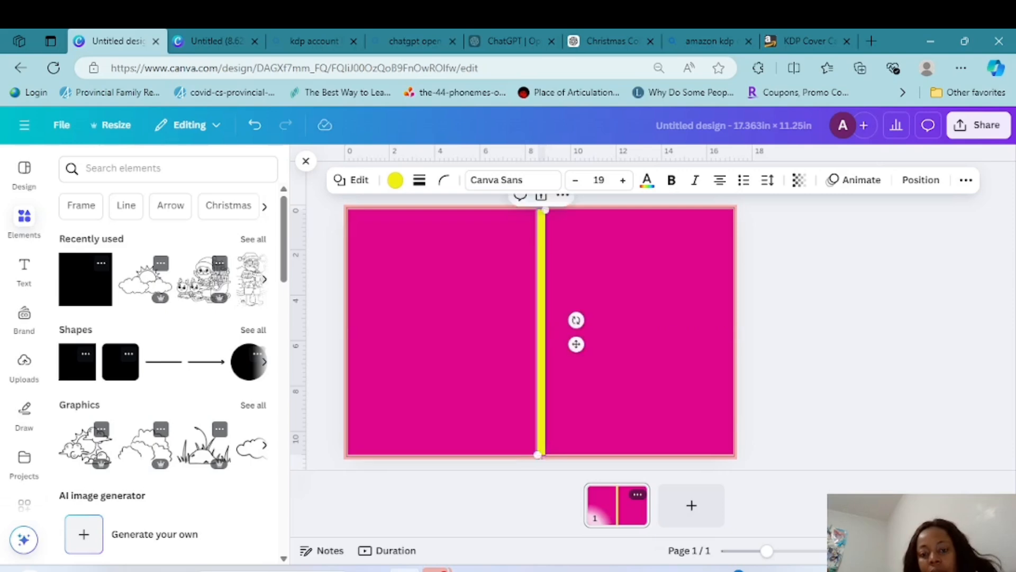
Change the front cover rectangle's fill color to white
left_click(639, 332)
left_click(395, 180)
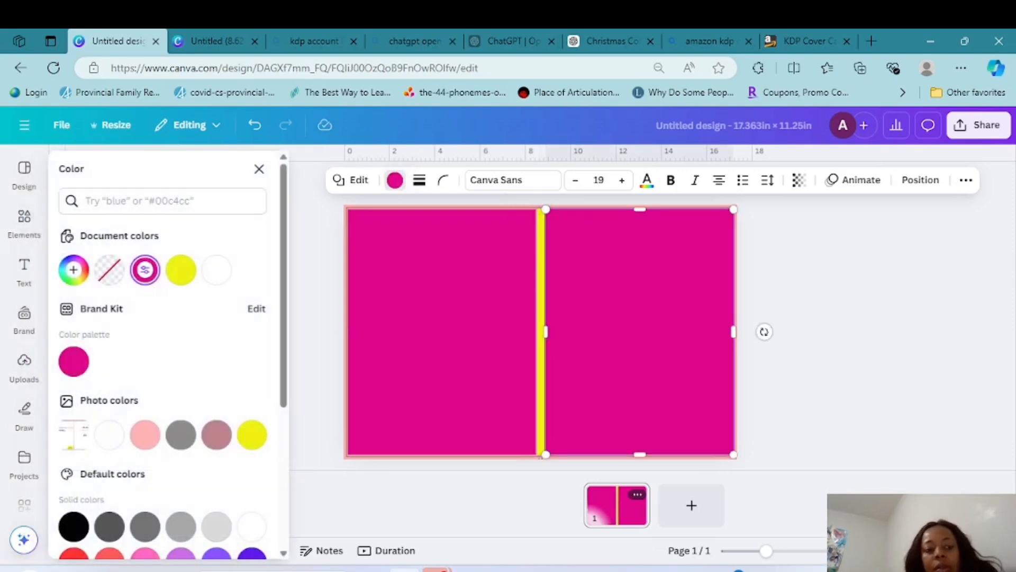
left_click(216, 270)
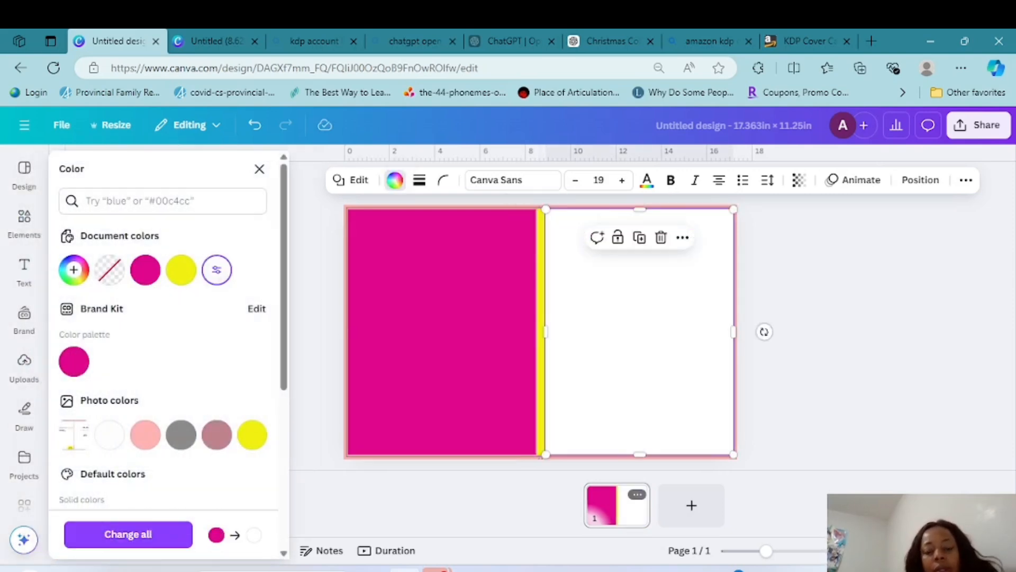
Give the back cover rectangle a custom dark red fill, #BF241A
left_click(442, 332)
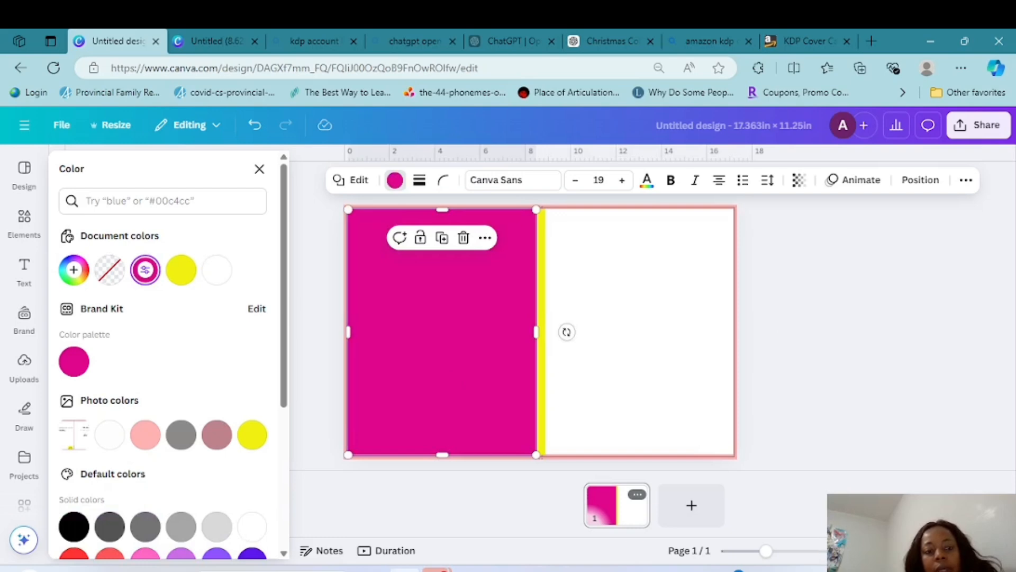
scroll(164, 370, "down", 4)
scroll(164, 371, "up", 4)
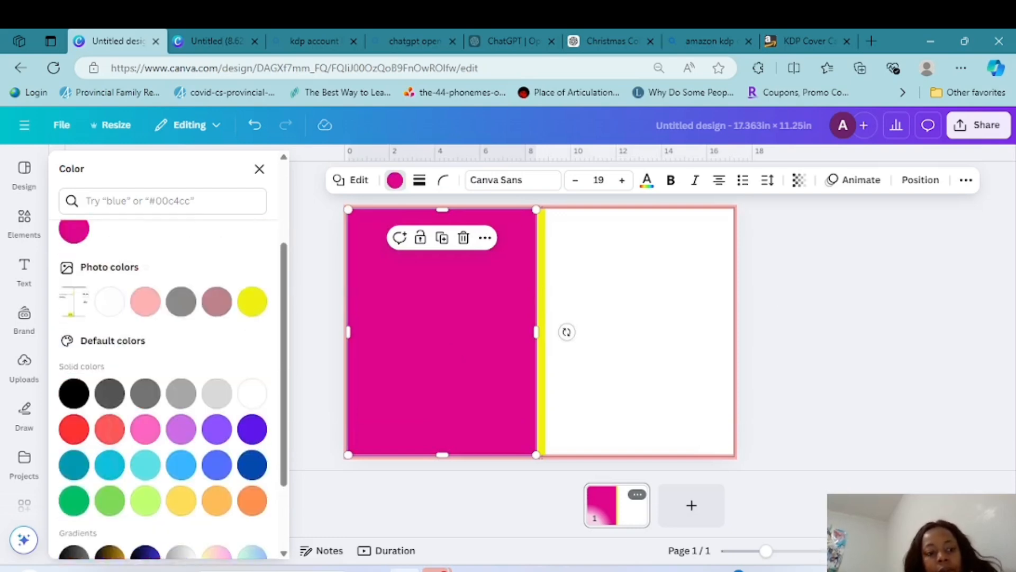
left_click(73, 270)
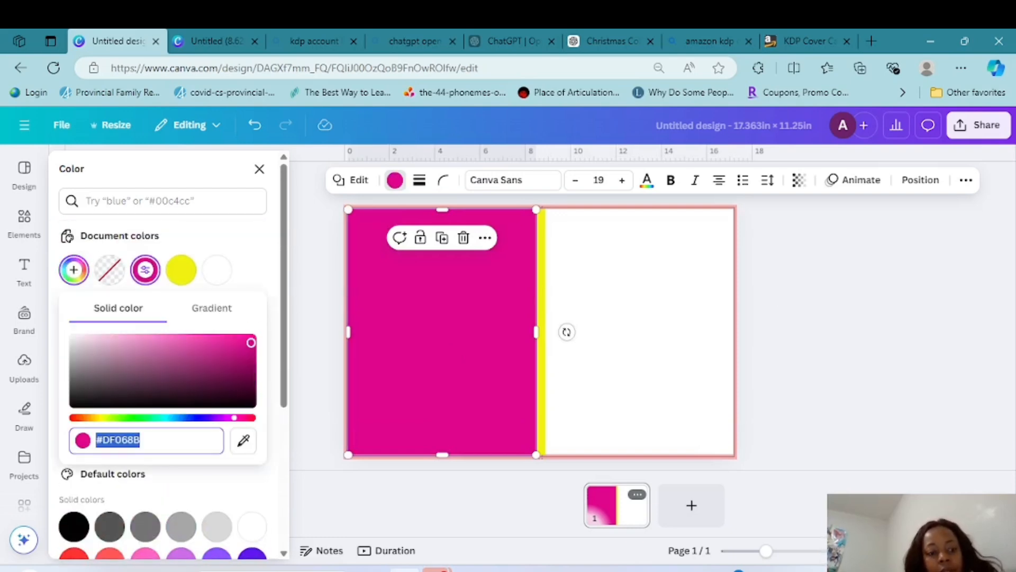
left_click(75, 418)
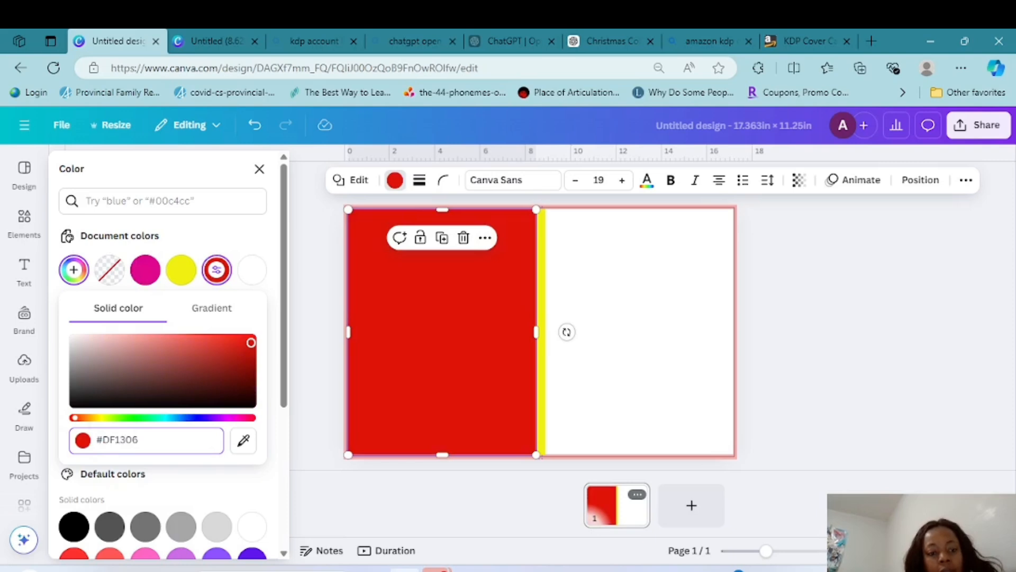
left_click_drag(251, 343, 231, 352)
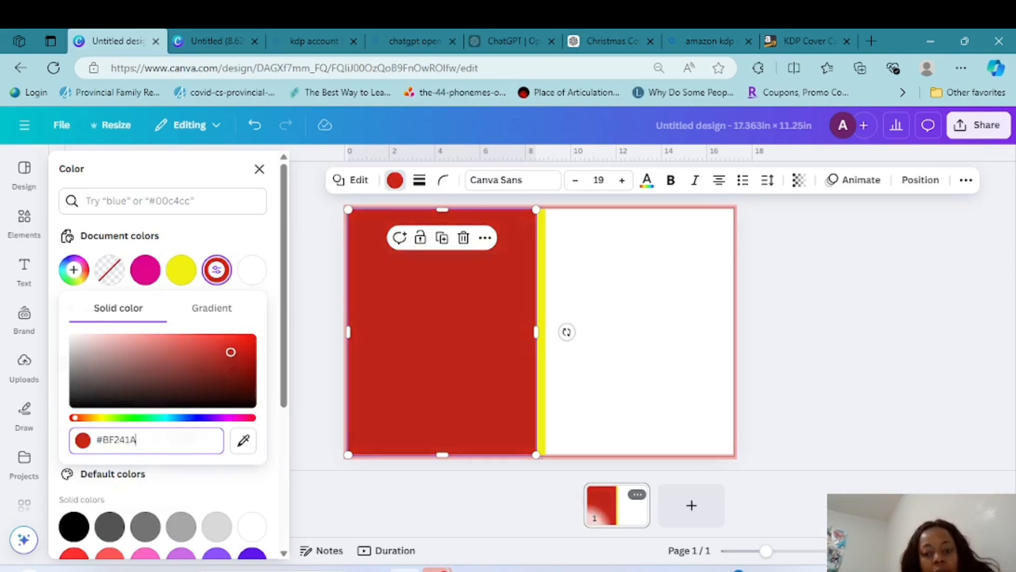
left_click(630, 329)
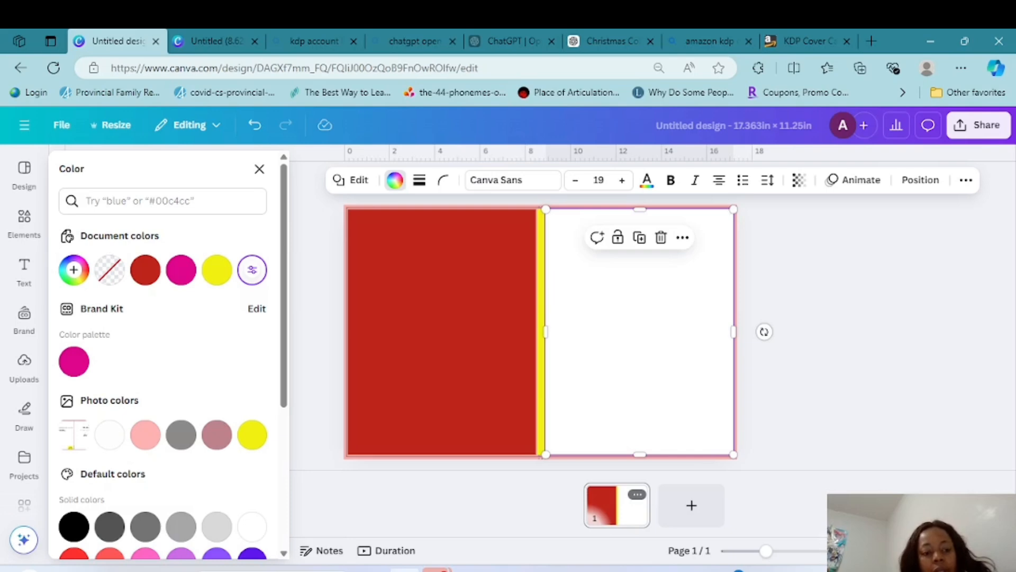
scroll(170, 360, "down", 5)
scroll(170, 360, "up", 5)
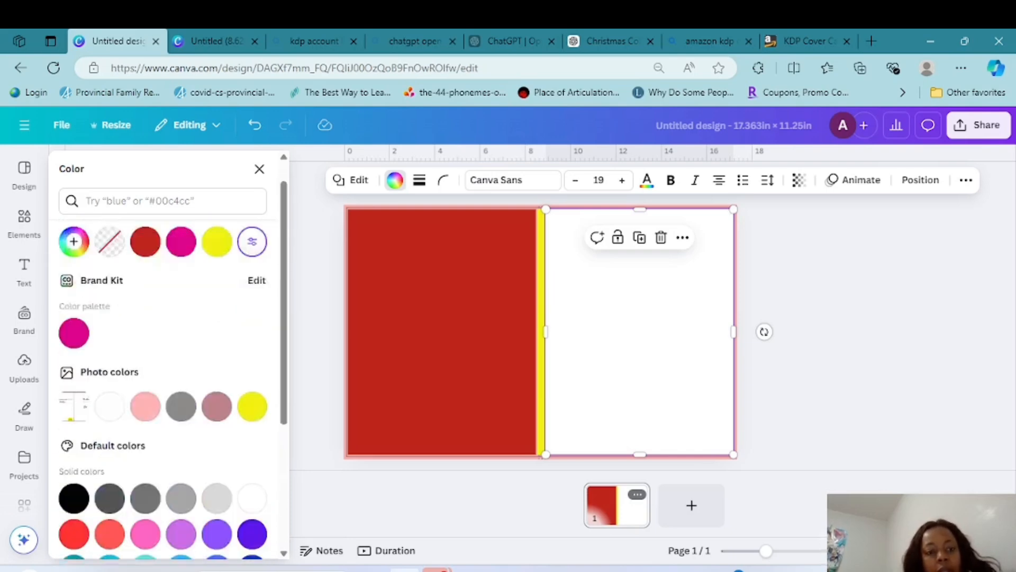
left_click(259, 169)
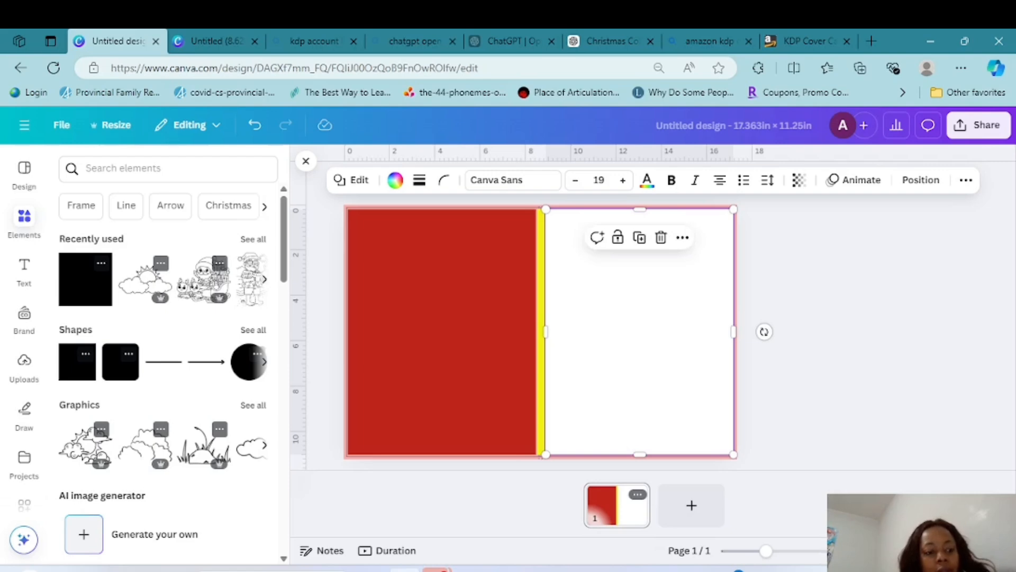
Open the Magic Media image generator and activate its image description
scroll(24, 318, "down", 5)
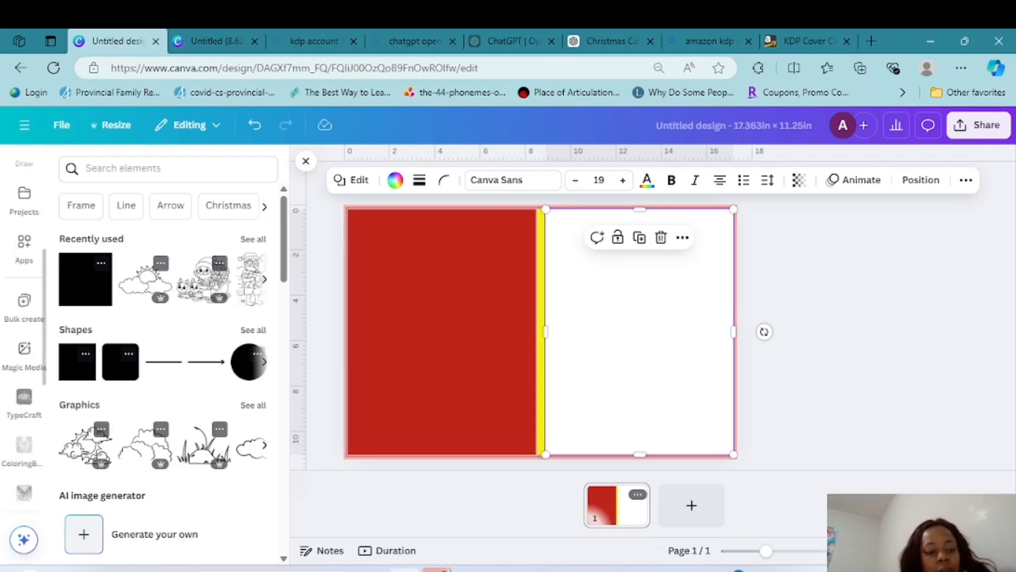
left_click(24, 352)
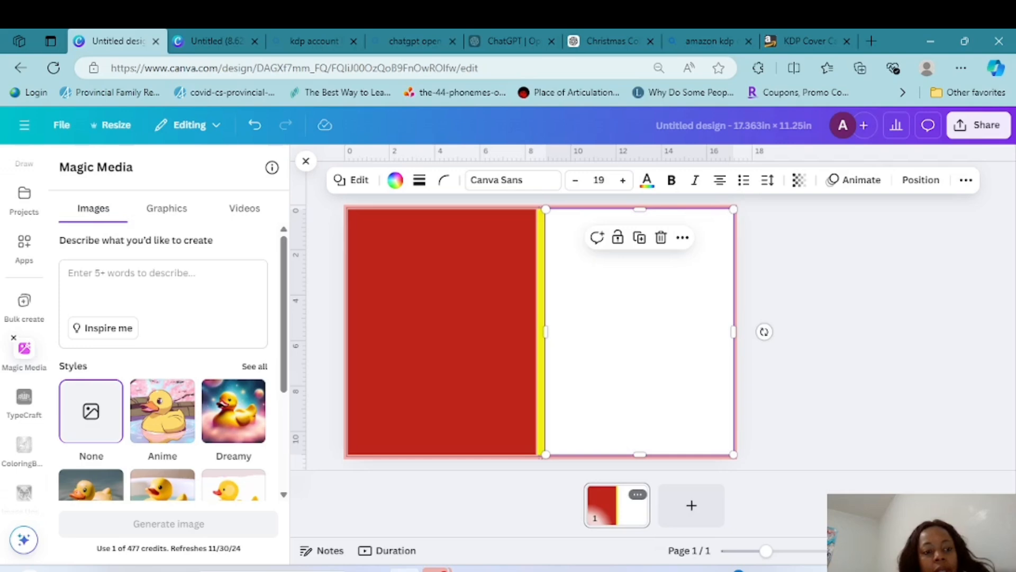
left_click(74, 320)
type("g")
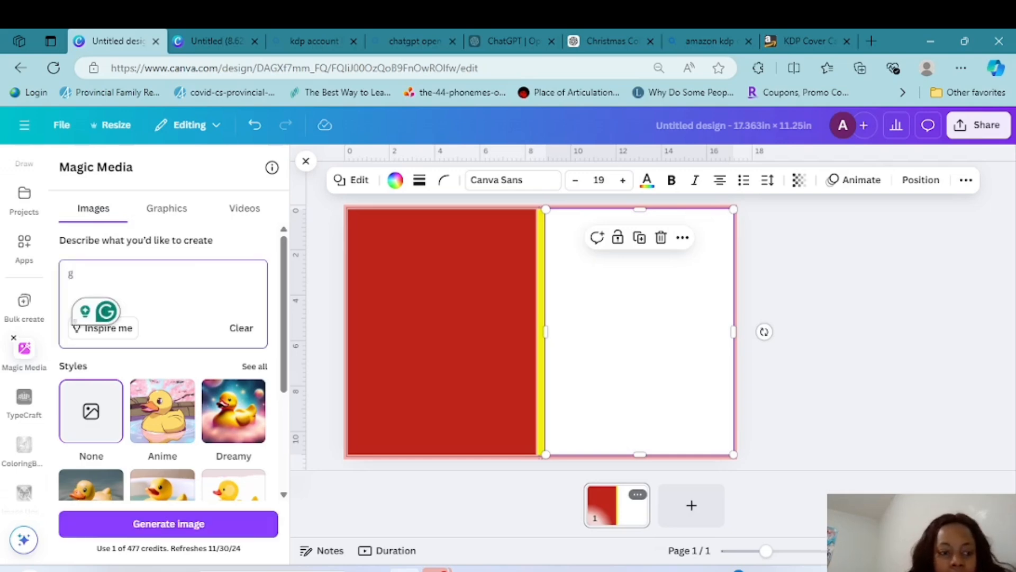
type("enerate")
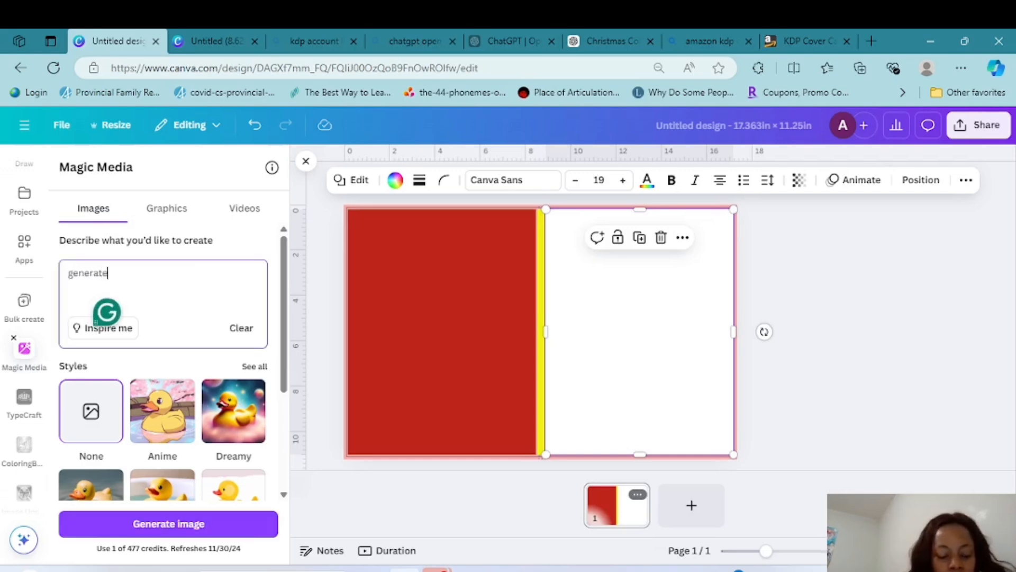
type(" a b")
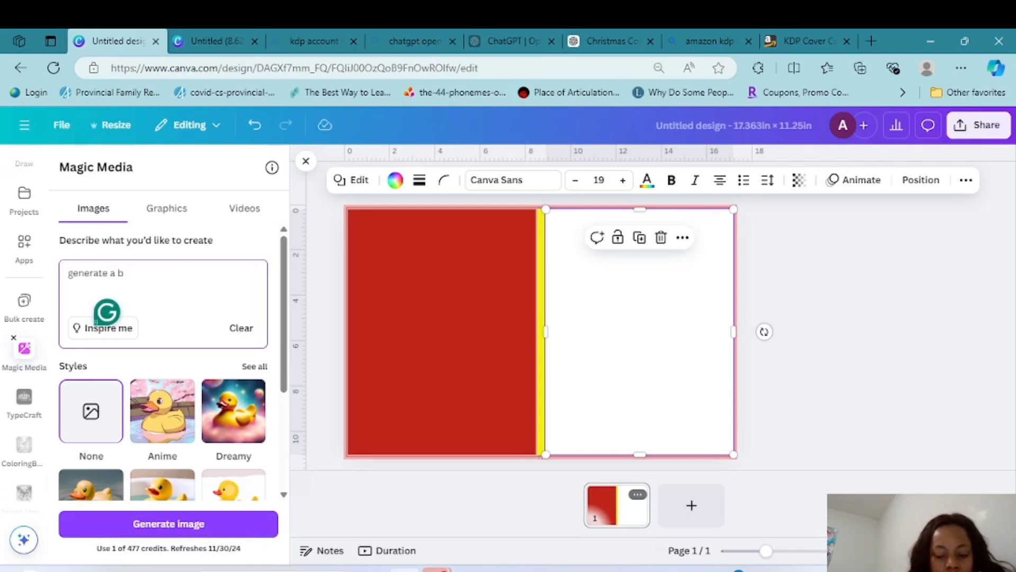
key("BackSpace")
type("a ch")
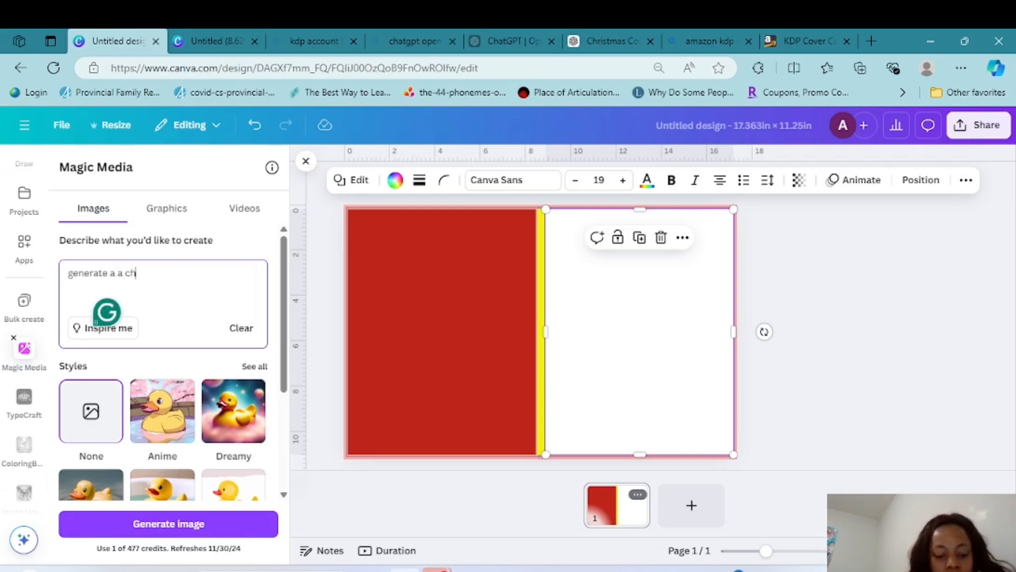
type("ristri")
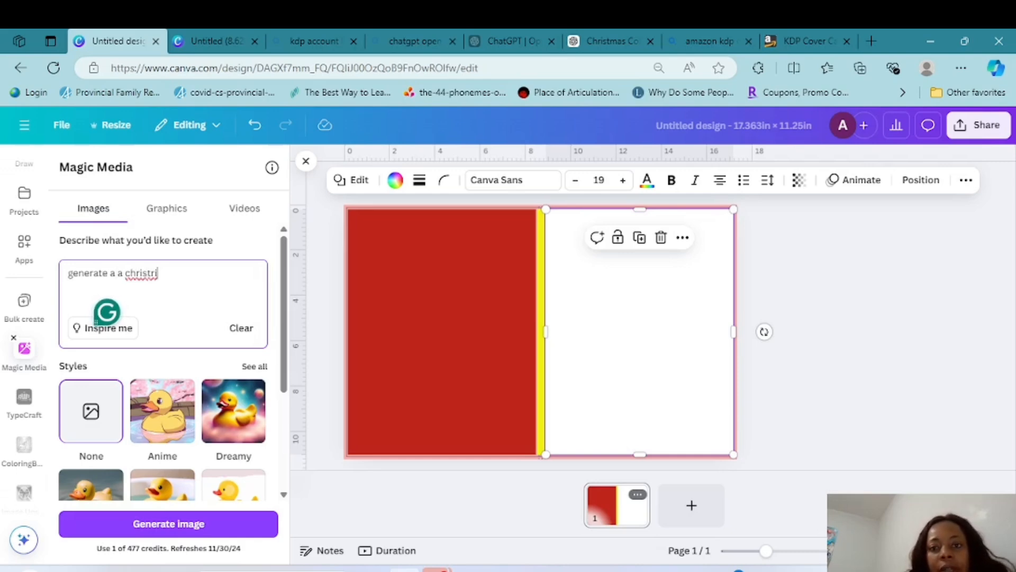
Switch to ChatGPT and copy the outline and prompt text of idea 9, "Winter Fun in the Park"
left_click(620, 41)
scroll(693, 184, "down", 4)
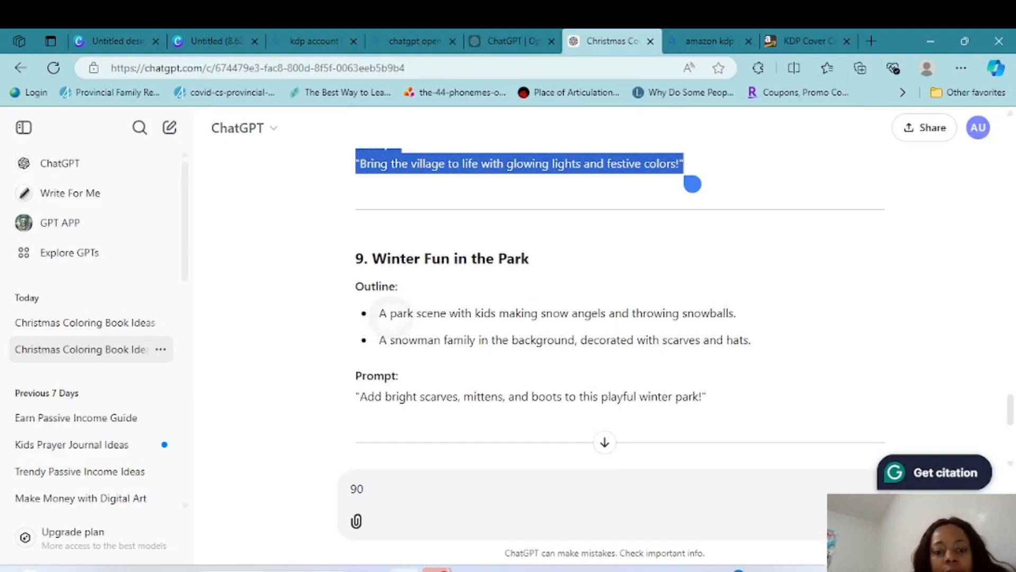
left_click_drag(399, 333, 716, 416)
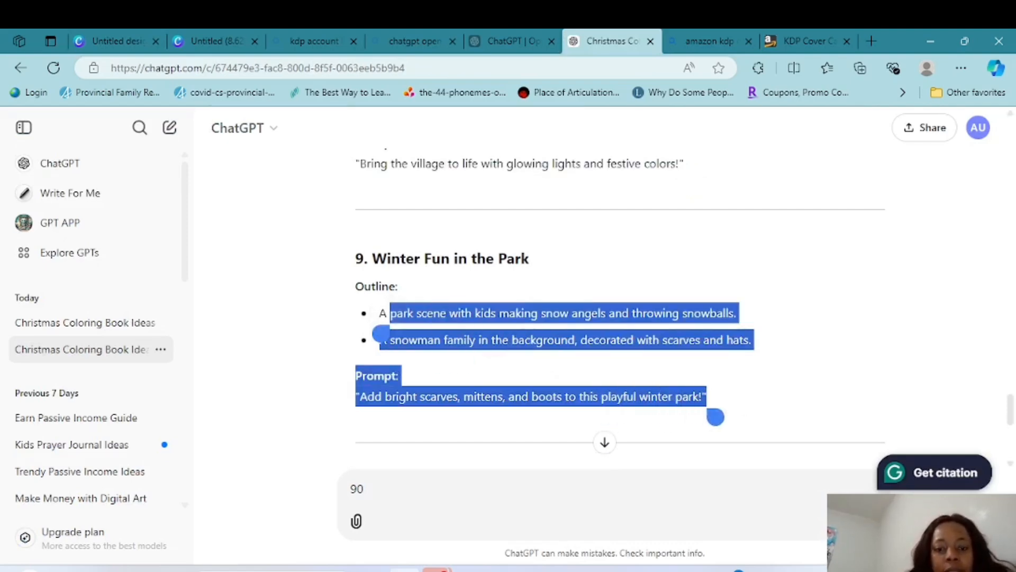
left_click_drag(381, 333, 370, 334)
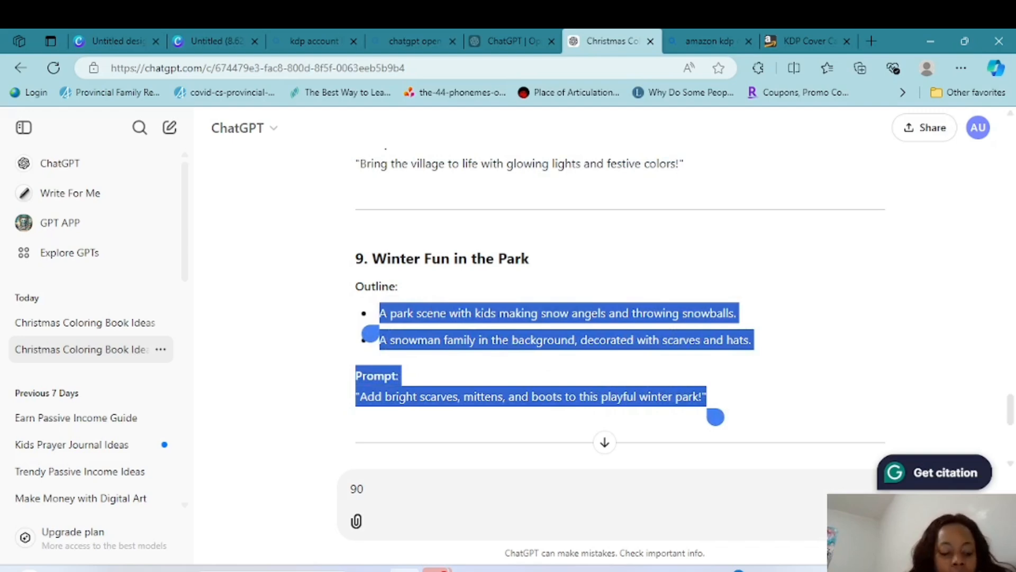
Return to the Canva cover design and replace the image description with the copied winter park text
left_click(118, 41)
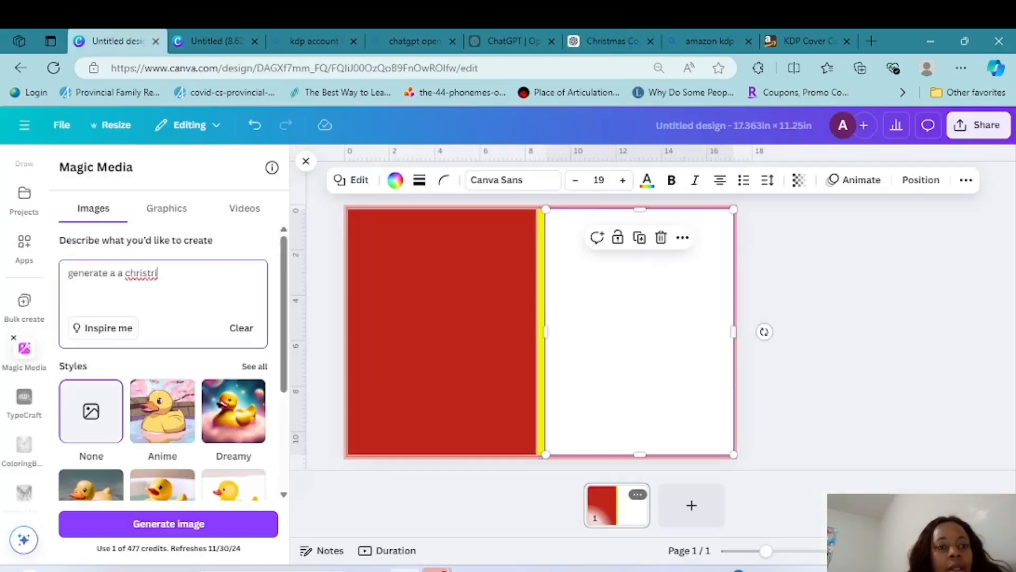
key("BackSpace")
key("BackSpace")
key("BackSpace")
key("BackSpace")
key("BackSpace")
key("BackSpace")
key("BackSpace")
key("BackSpace")
key("BackSpace")
key("BackSpace")
key("BackSpace")
key("BackSpace")
key("BackSpace")
key("BackSpace")
key("BackSpace")
key("BackSpace")
key("BackSpace")
key("BackSpace")
key("BackSpace")
key("BackSpace")
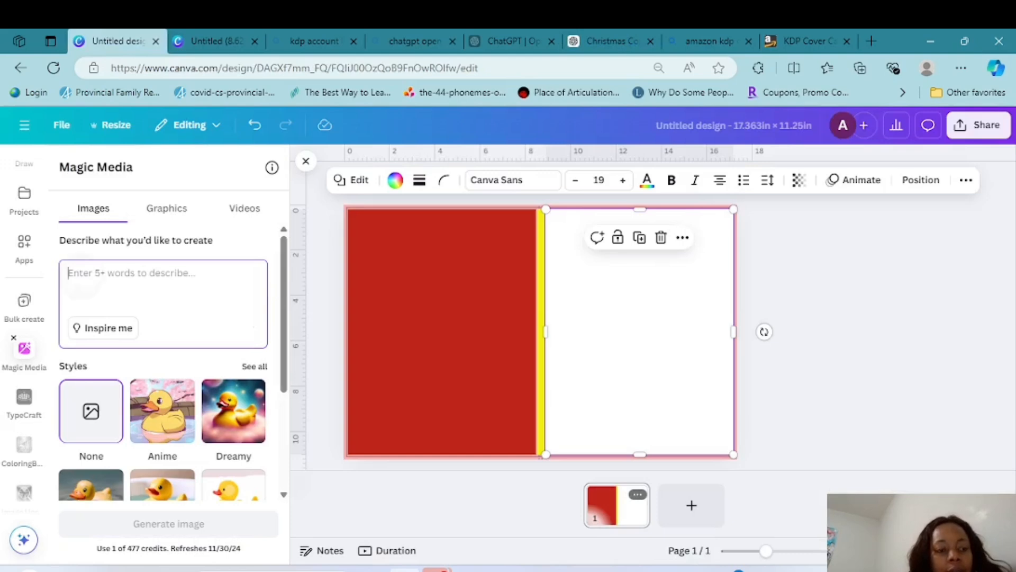
left_click(82, 277)
left_click(68, 291)
left_click(45, 251)
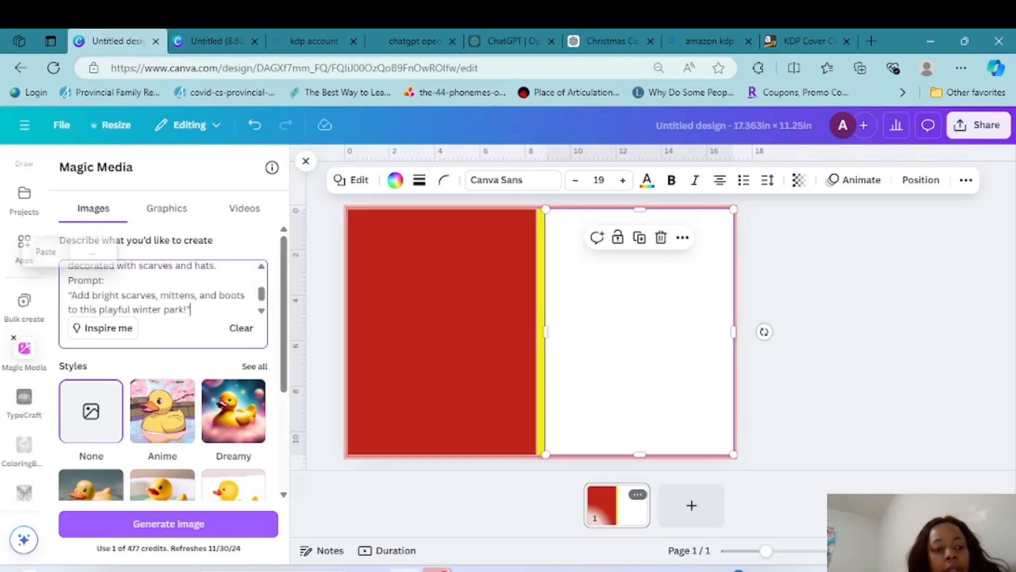
Remove the "Prompt:" label from the pasted description and generate the images
left_click(105, 284)
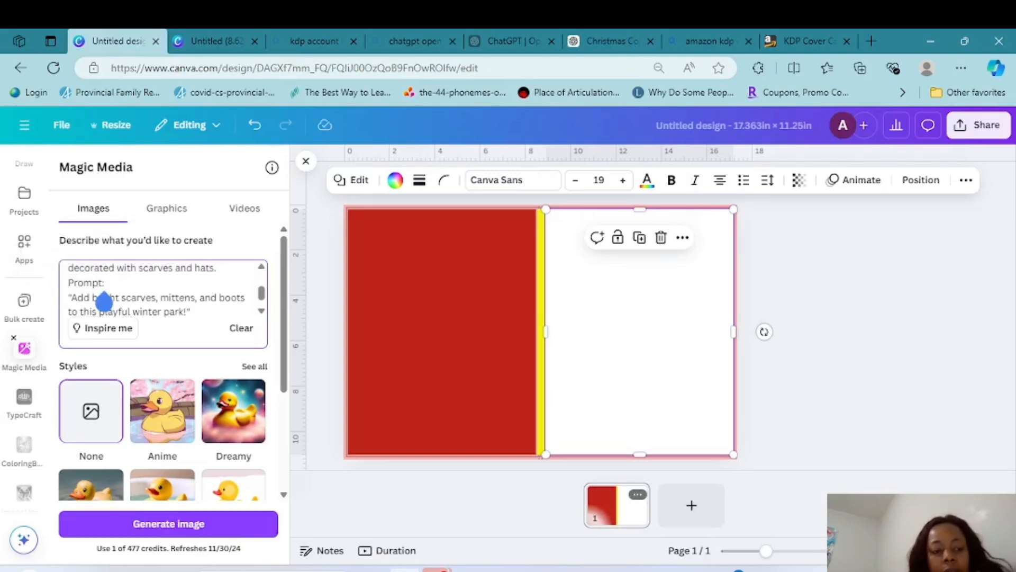
key("BackSpace")
key("BackSpace")
key("BackSpace")
key("BackSpace")
key("BackSpace")
key("BackSpace")
key("BackSpace")
key("BackSpace")
key("BackSpace")
key("BackSpace")
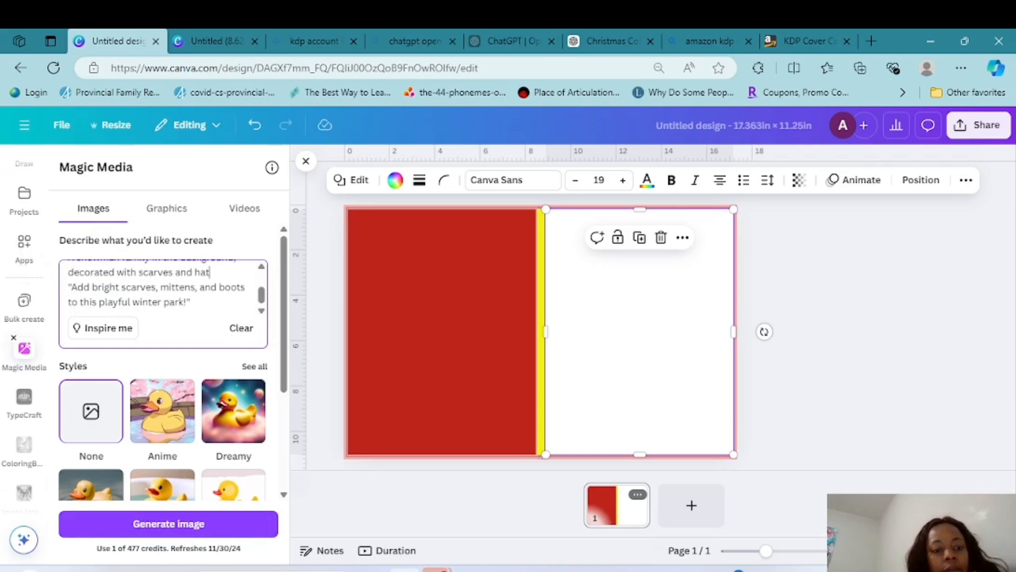
scroll(159, 288, "up", 3)
left_click(74, 274)
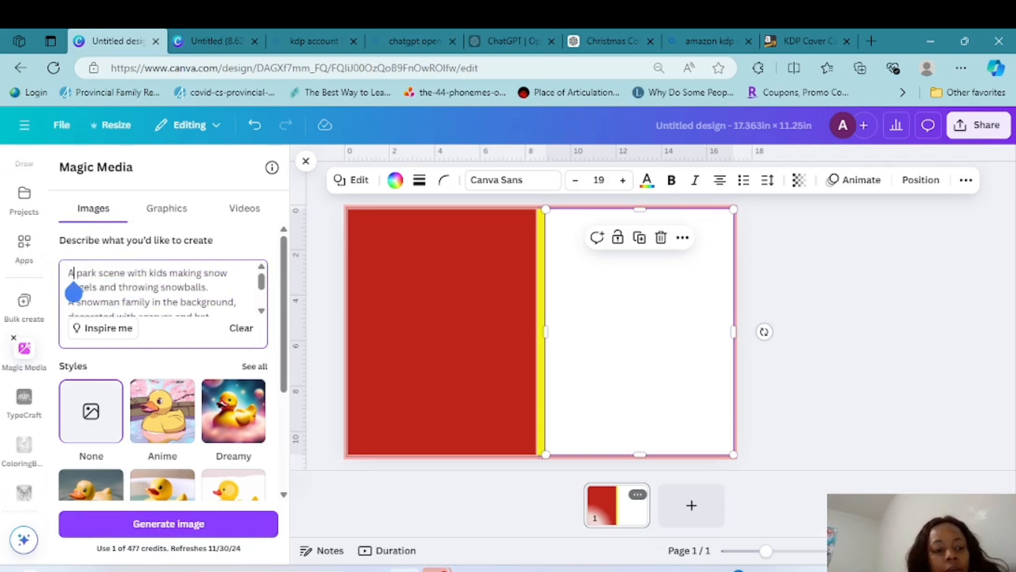
key("Left")
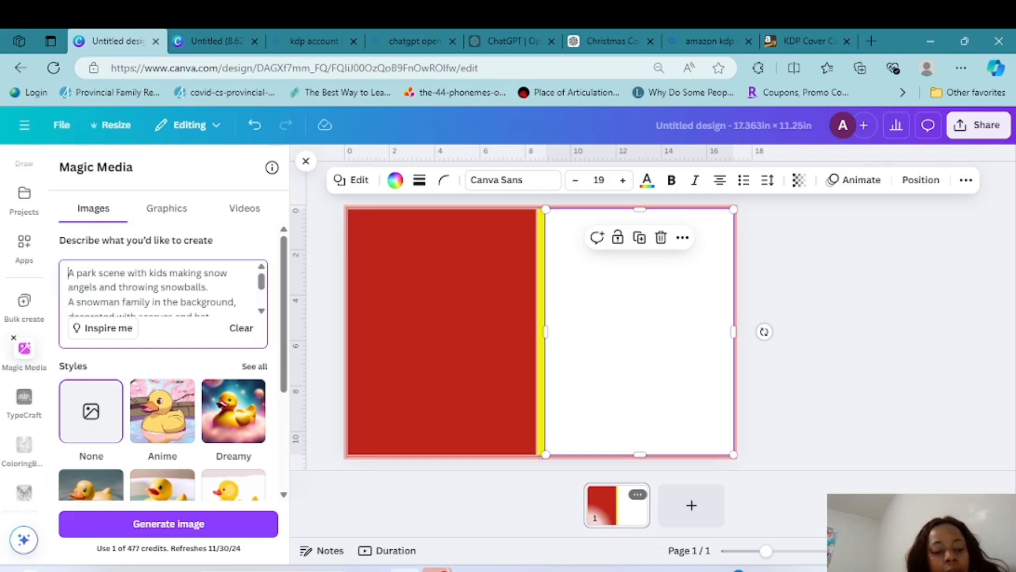
left_click(169, 523)
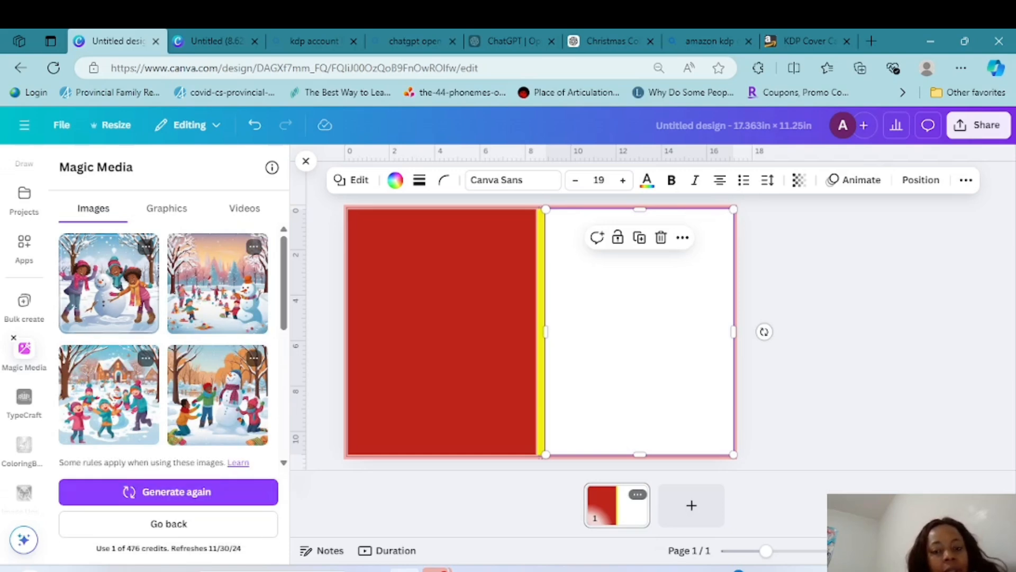
Try the generated picture of three children hugging a snowman across the whole front cover, and delete it from the page
left_click(108, 283)
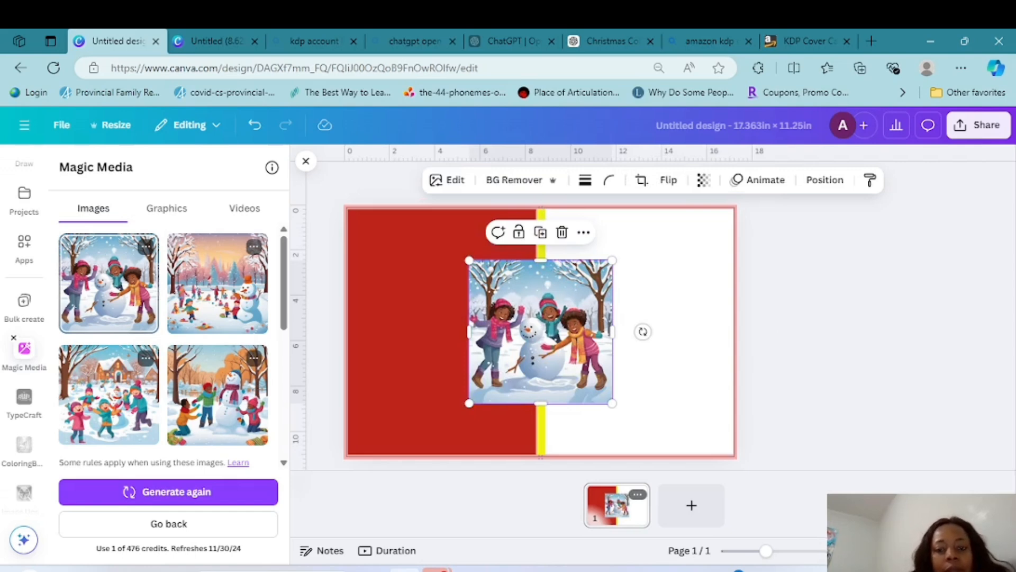
left_click_drag(541, 332, 618, 281)
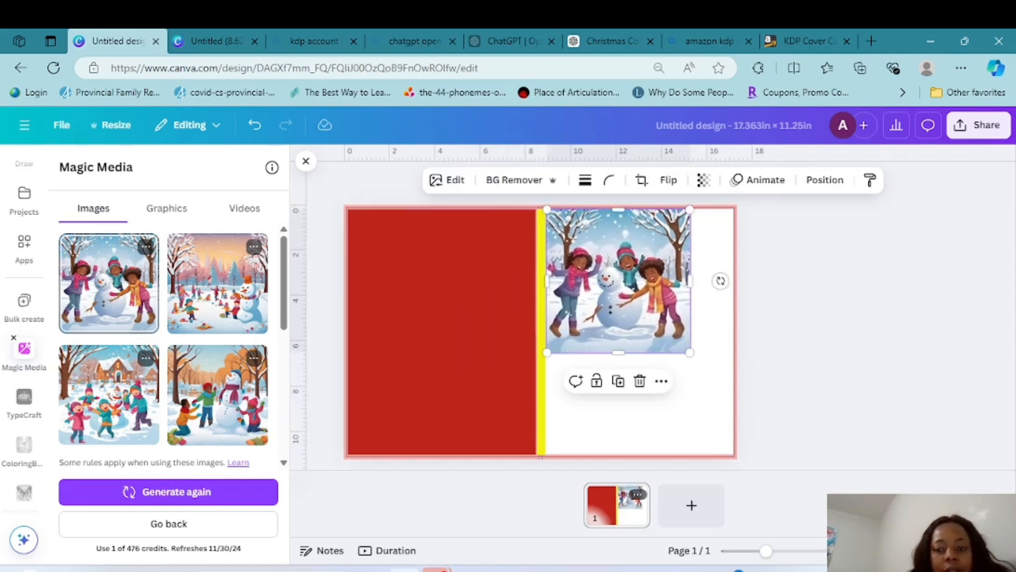
left_click_drag(690, 352, 733, 396)
left_click_drag(640, 396, 641, 454)
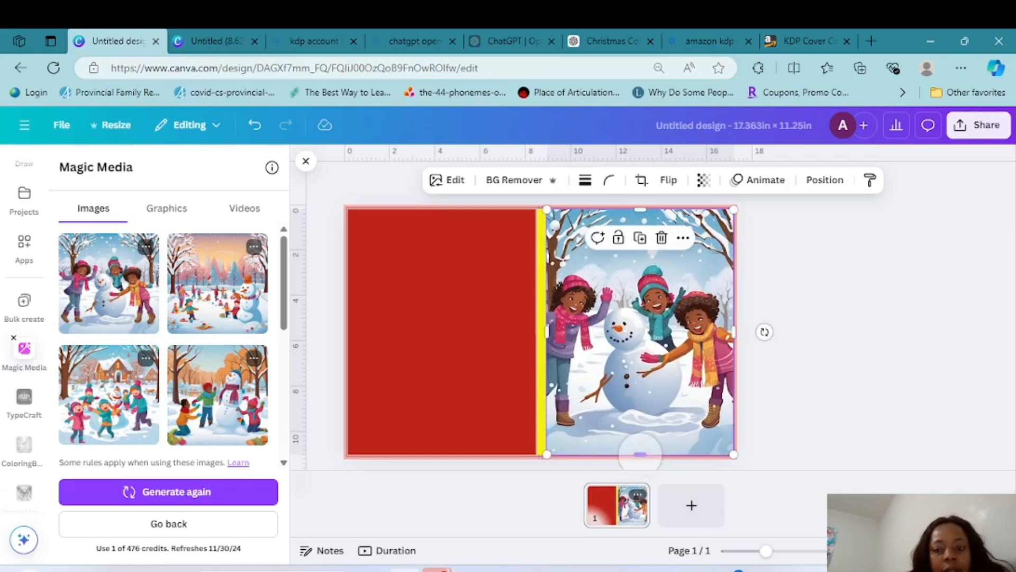
key("Delete")
Insert the generated sunset park scene with the orange-hatted snowman and enlarge it to cover the entire front cover
left_click(218, 284)
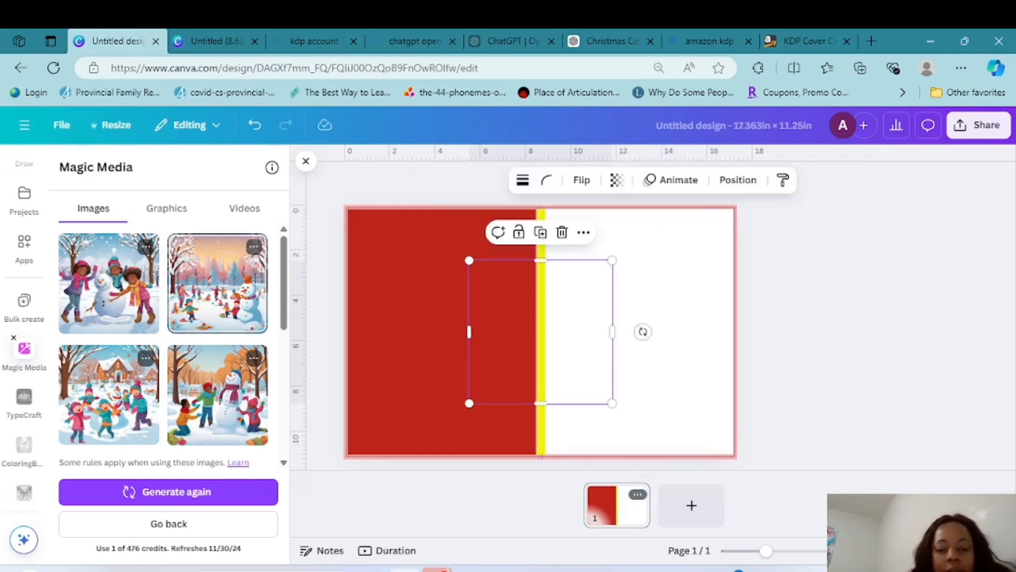
left_click_drag(540, 331, 618, 280)
left_click_drag(690, 352, 733, 395)
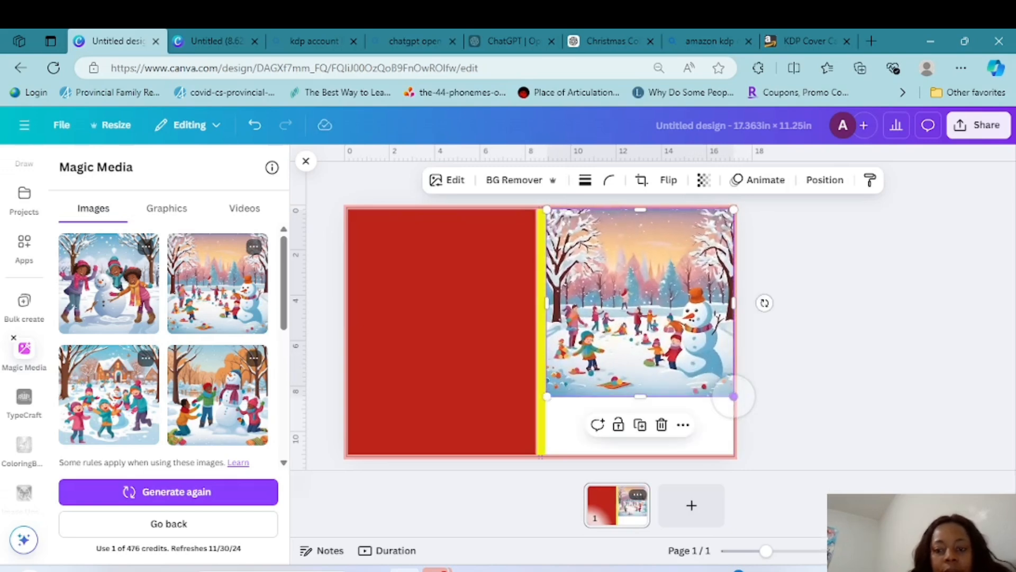
mouse_move(640, 395)
left_mouse_down()
mouse_move(639, 450)
mouse_move(640, 408)
left_mouse_up()
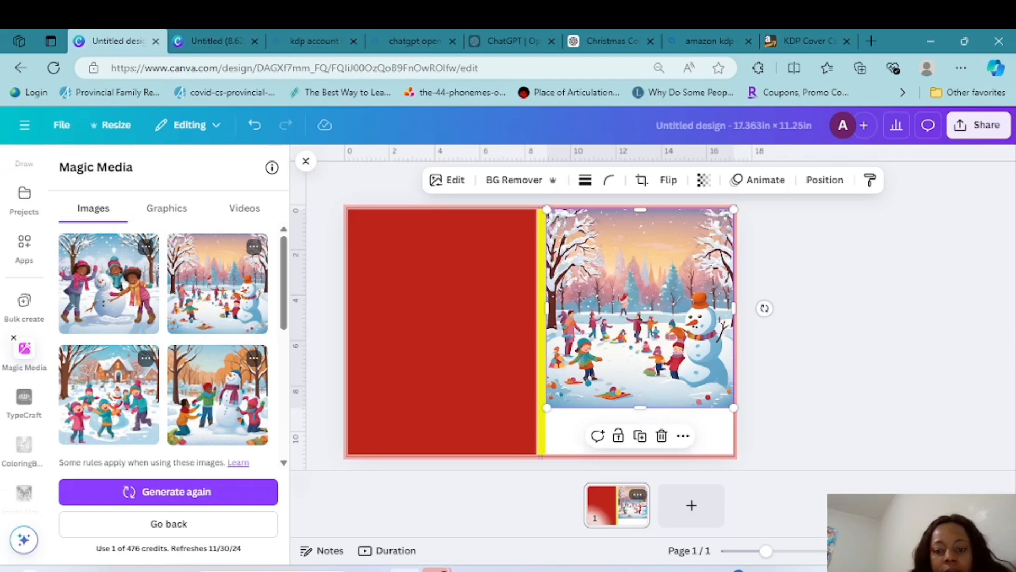
left_click_drag(640, 408, 640, 468)
key("Escape")
Try a teal-to-dark-blue gradient as the back cover rectangle's fill
left_click(472, 356)
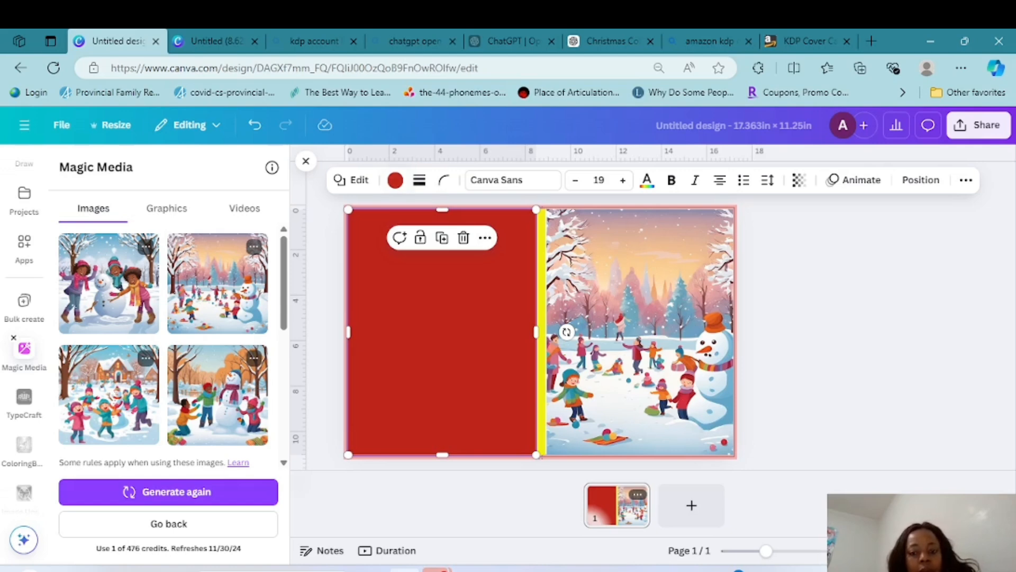
left_click(394, 180)
scroll(164, 370, "down", 5)
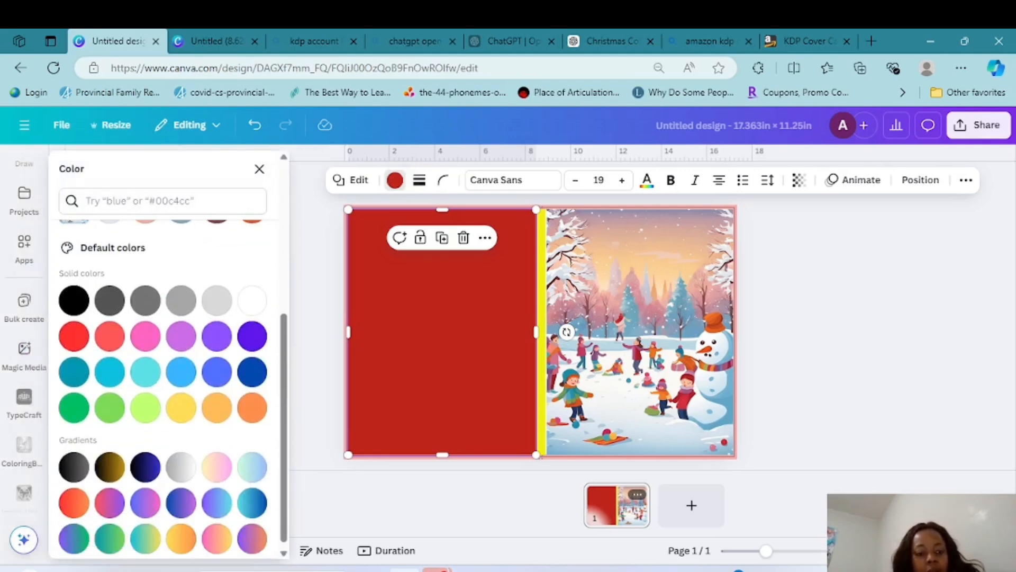
left_click(217, 372)
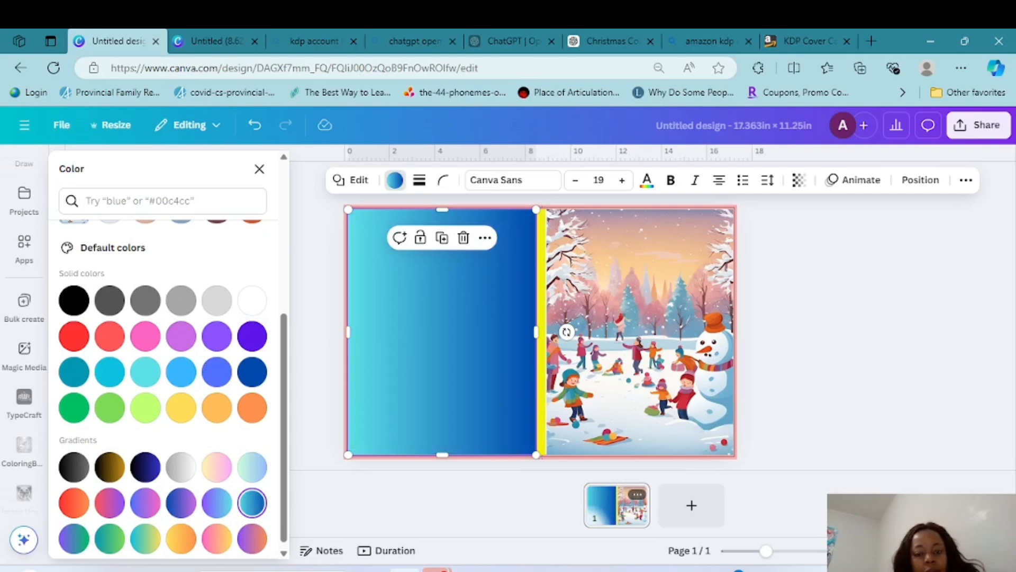
Fill the spine strip with white and the back cover rectangle with the muted blue from the winter scene's photo colors
left_click(541, 332)
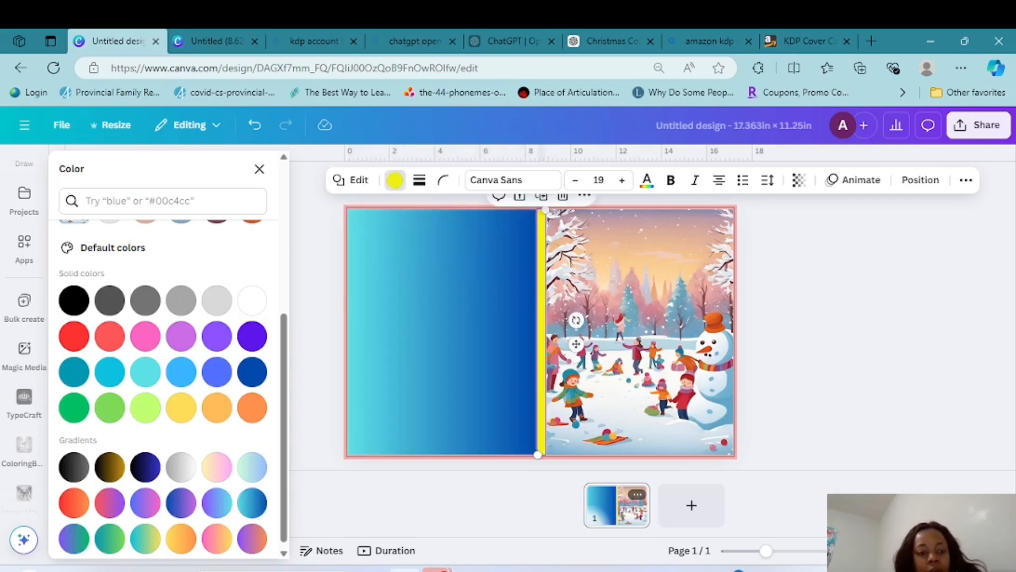
left_click(252, 300)
left_click(442, 332)
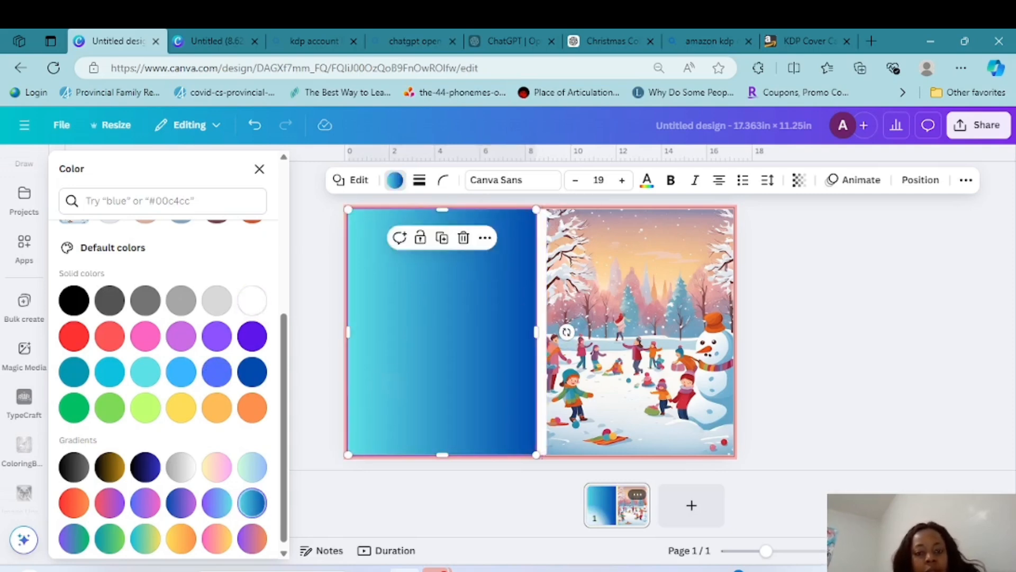
left_click(181, 368)
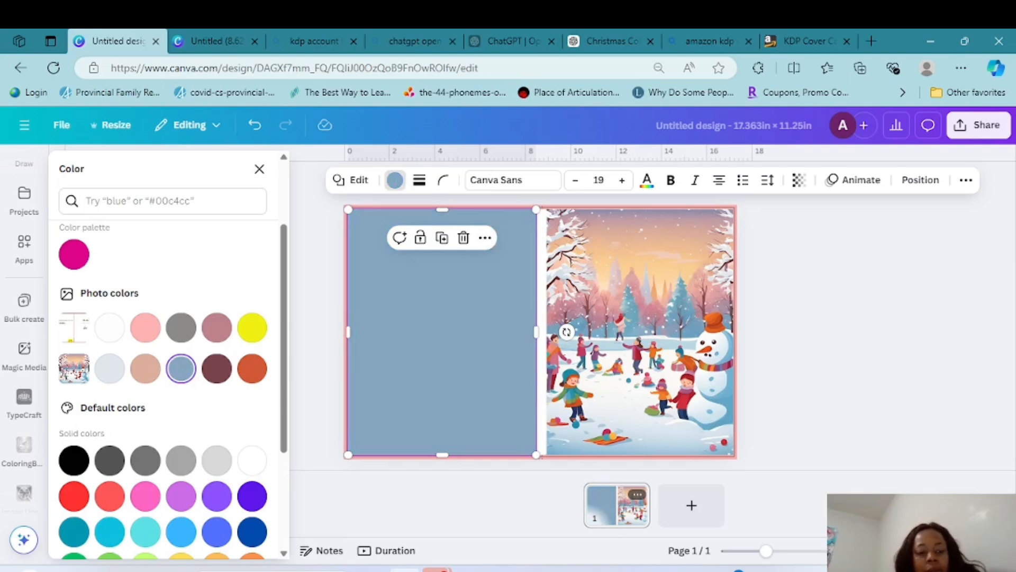
left_click(259, 169)
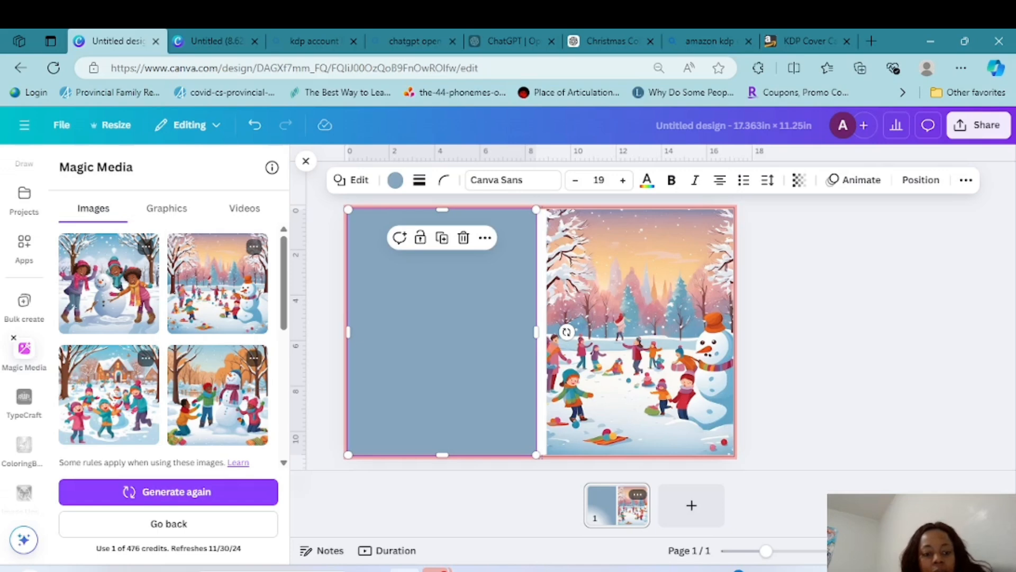
Add the generated image of children building a snowman under orange trees to the back cover, scaled to about 4.5 in wide
left_click(640, 332)
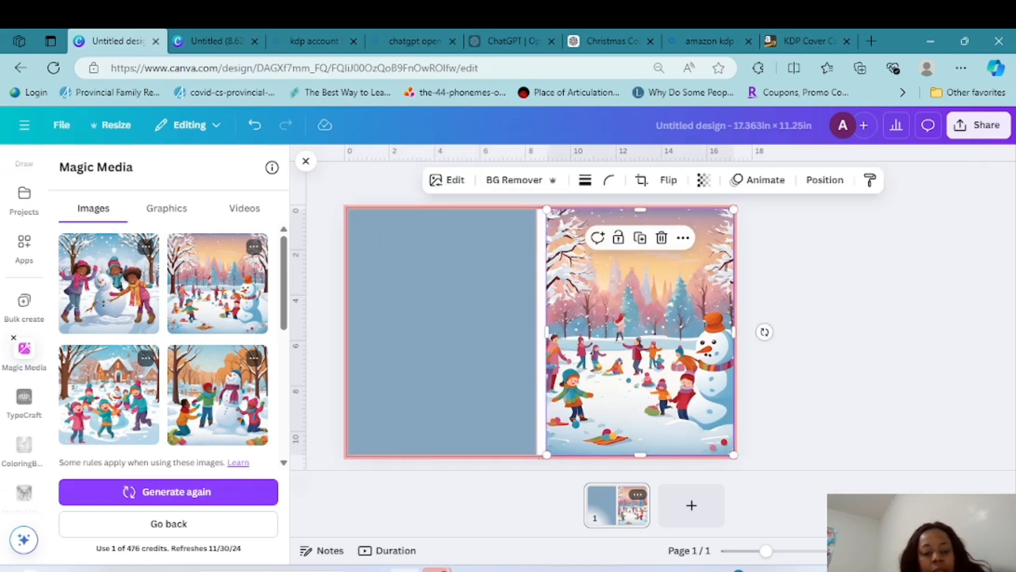
left_click_drag(218, 394, 430, 289)
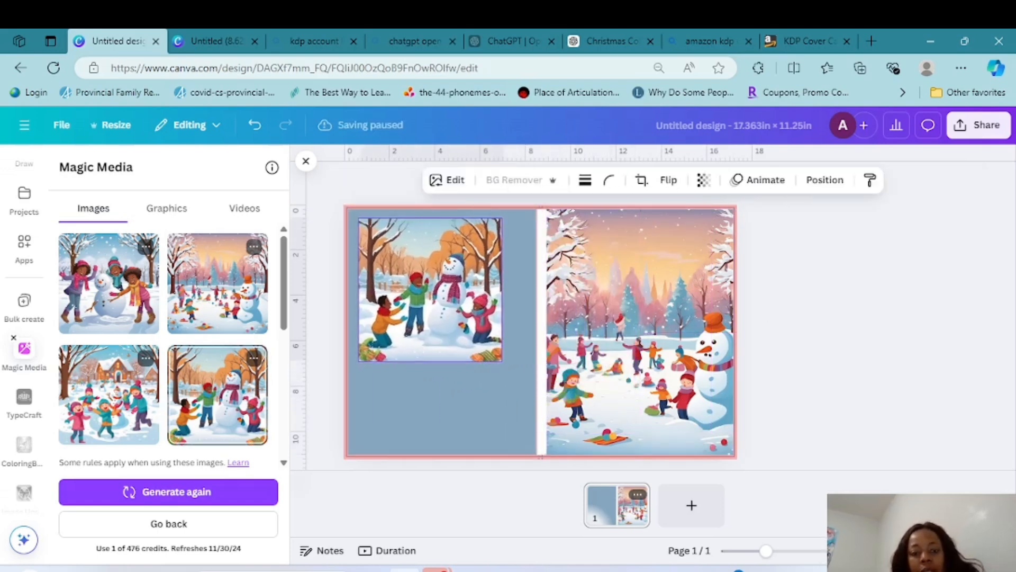
left_click_drag(502, 364, 388, 267)
left_click_drag(463, 343, 491, 369)
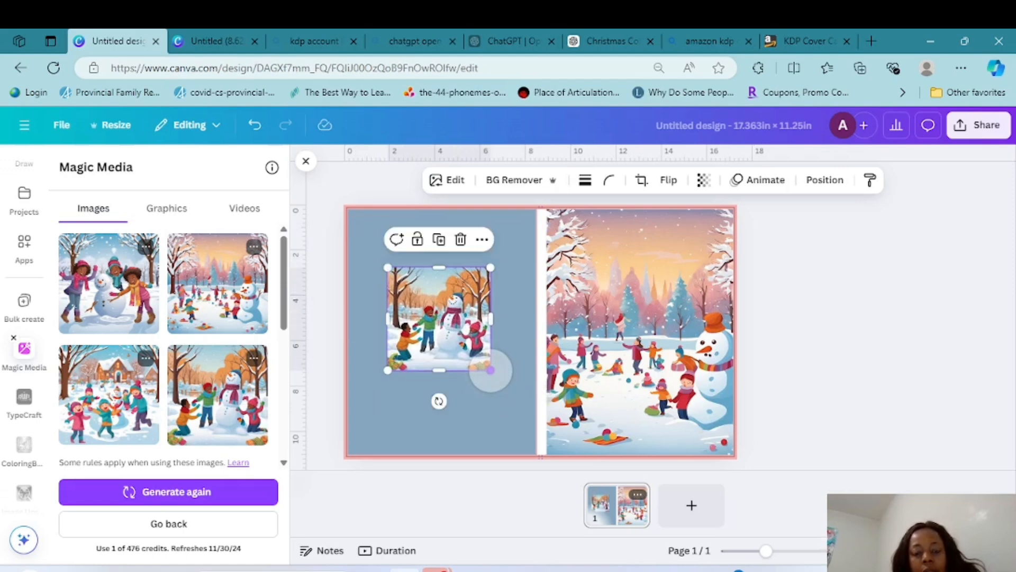
left_click(536, 454)
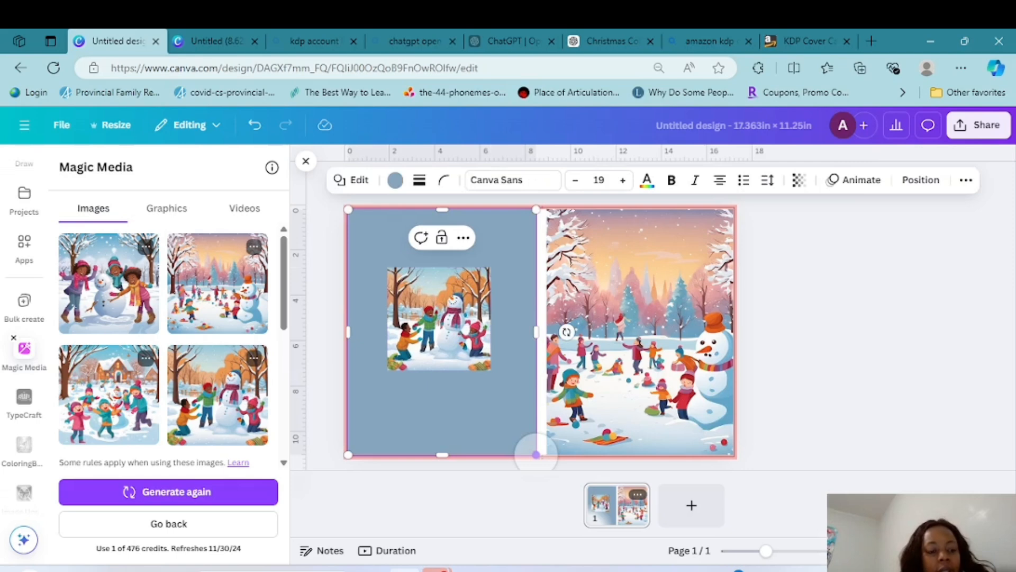
Add a heading text box to the cover reading "CHRISTMAS WONDERLAND"
scroll(24, 317, "up", 3)
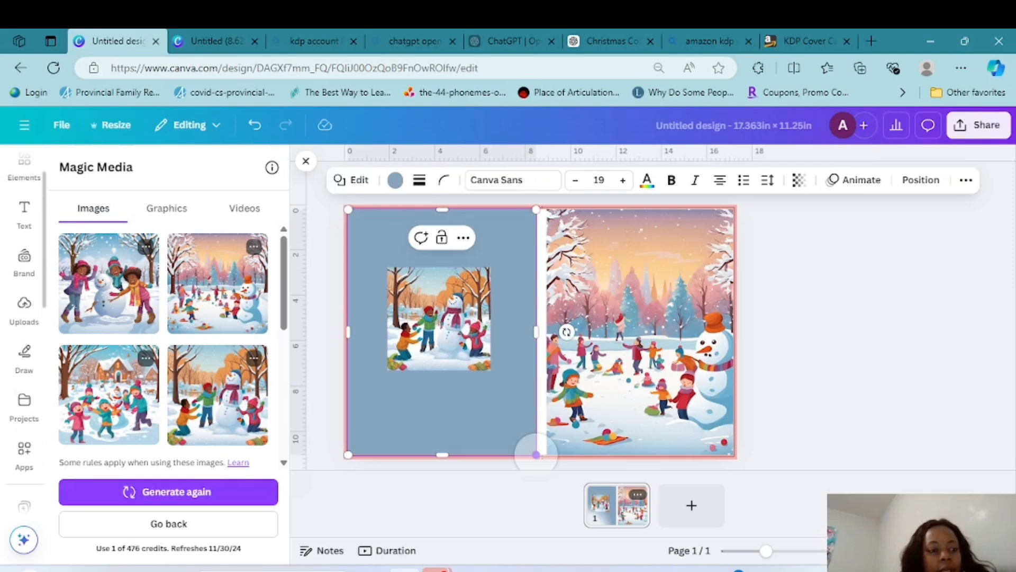
left_click(24, 213)
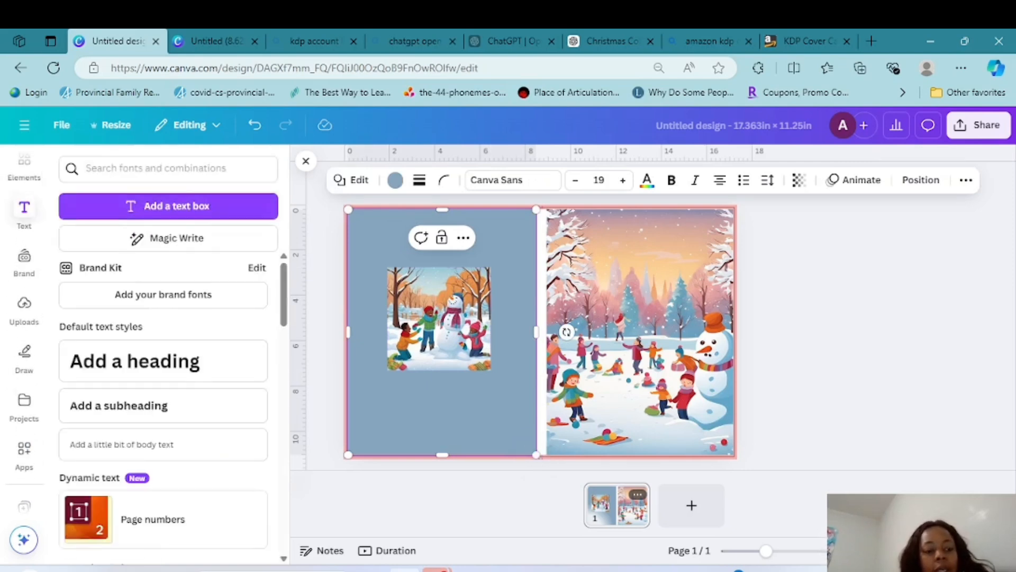
left_click(135, 361)
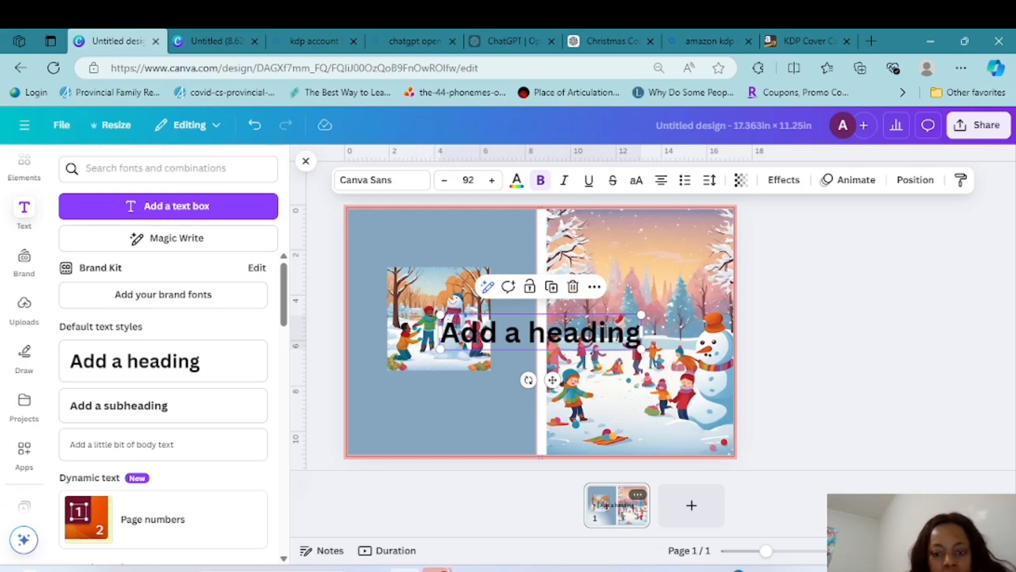
double_click(632, 341)
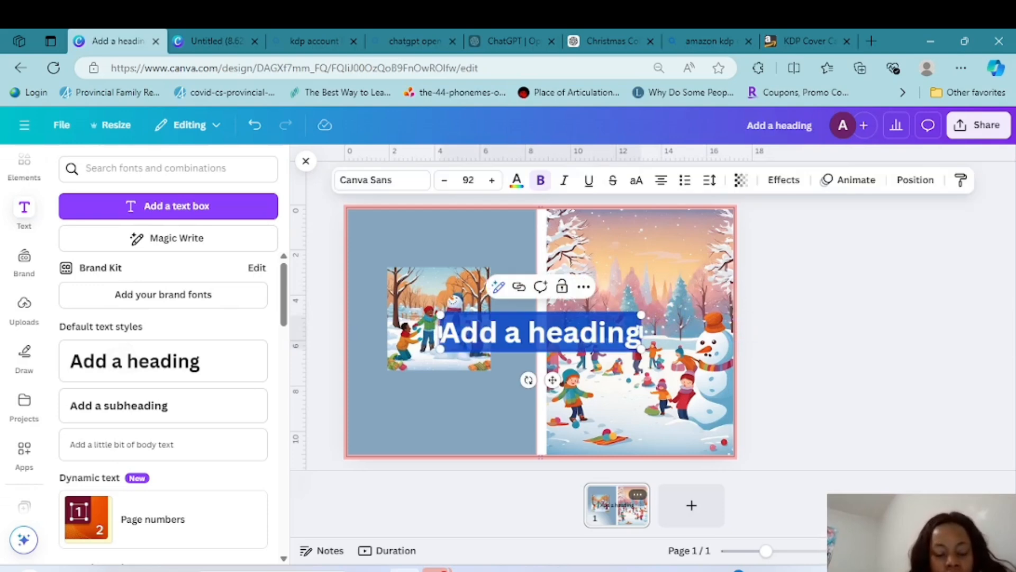
type("CHR")
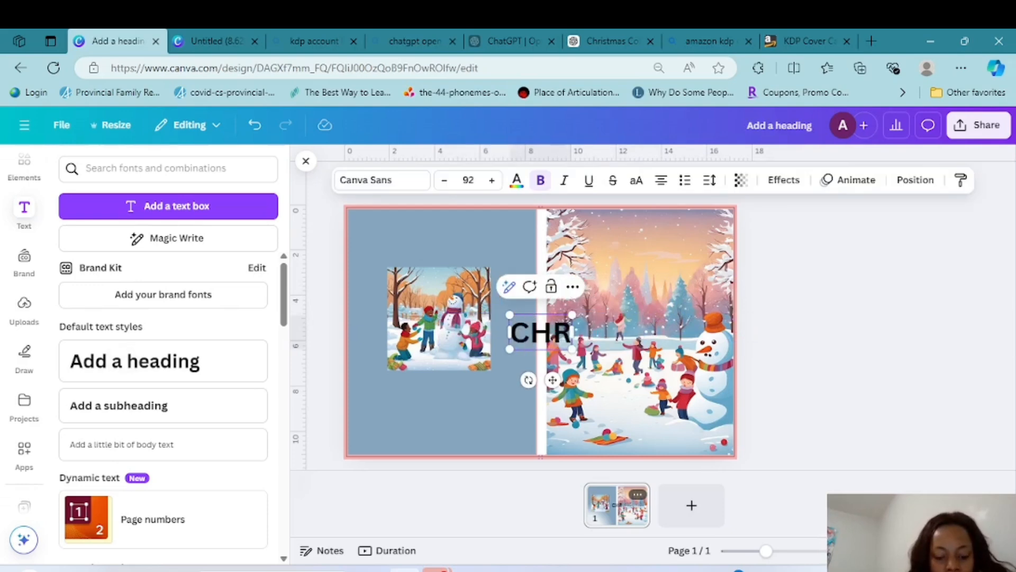
type("ISY")
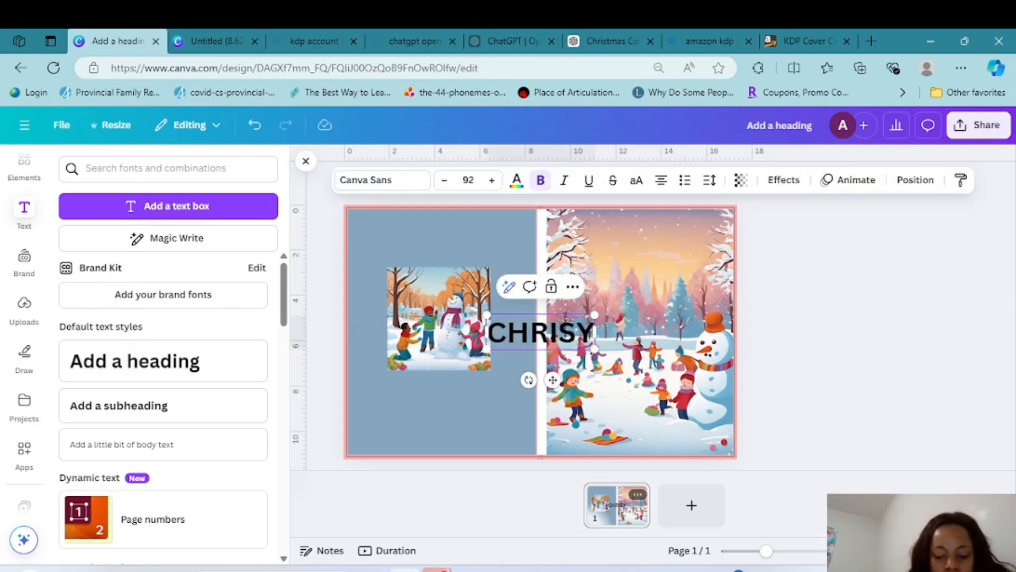
key("BackSpace")
type("TMAS W")
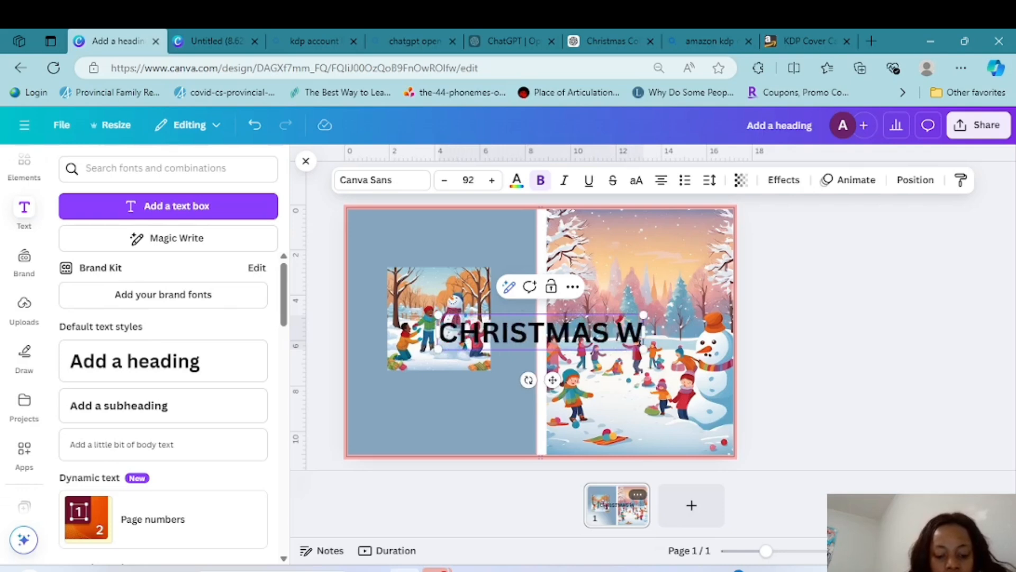
type("ONDER")
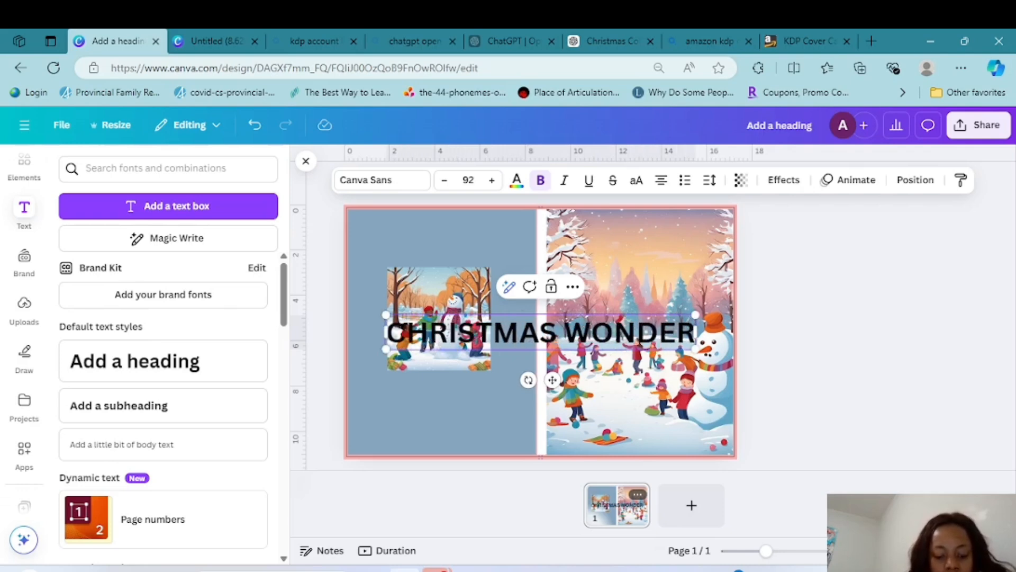
type("LAND")
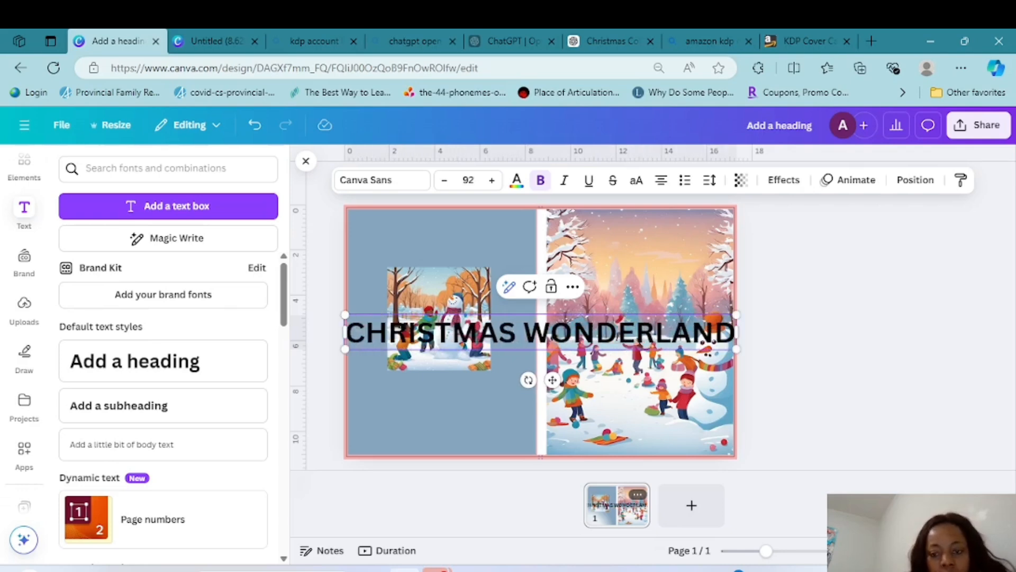
Scale the heading down to the front cover's width and move it to the upper part of the front cover
left_click_drag(736, 349, 707, 238)
left_click(520, 339)
left_click_drag(579, 239, 580, 240)
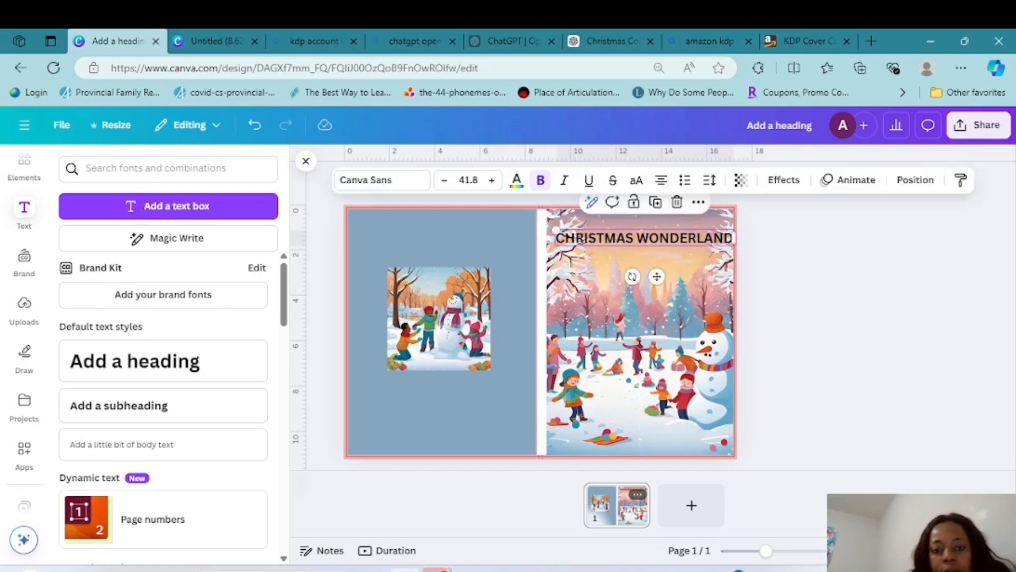
Increase the heading's font size to 54.8 and nudge it slightly left to center it on the front cover
left_click(492, 180)
left_click(492, 180)
left_click(492, 180)
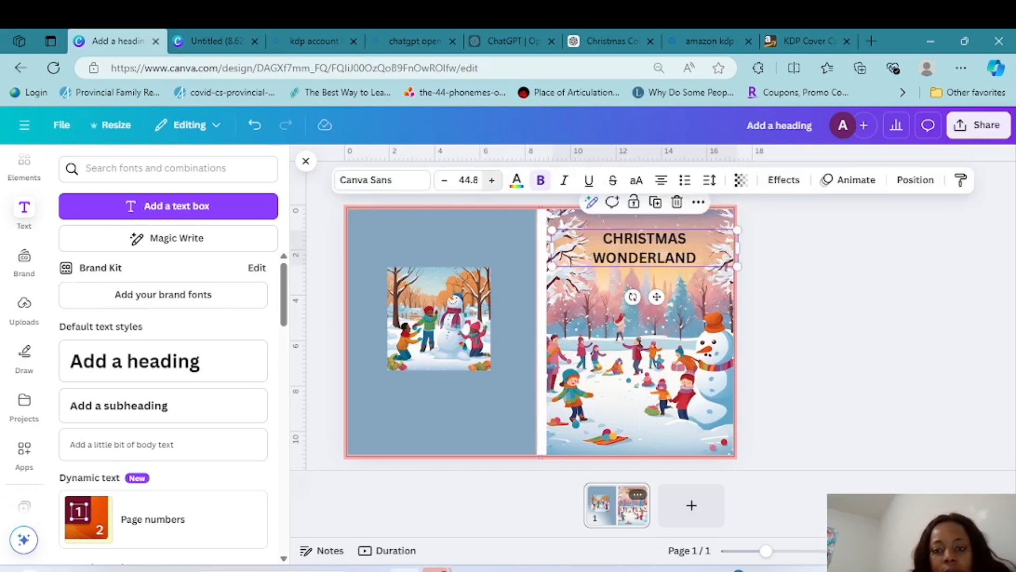
left_click(492, 180)
left_click(492, 180)
left_click(492, 180)
left_click(492, 180)
left_click(491, 180)
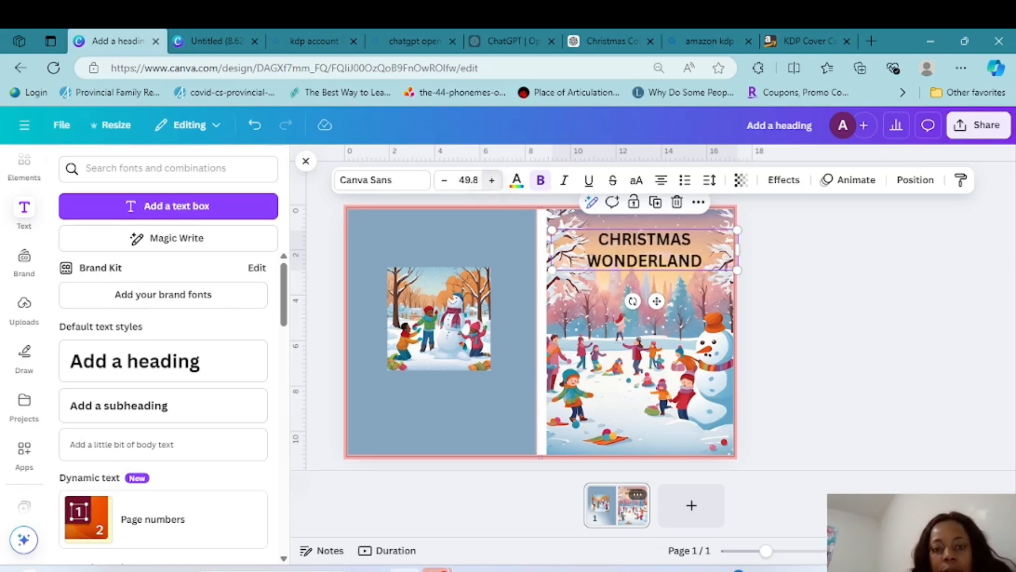
left_click(492, 180)
left_click(491, 180)
left_click(492, 180)
left_click(492, 180)
left_click(491, 180)
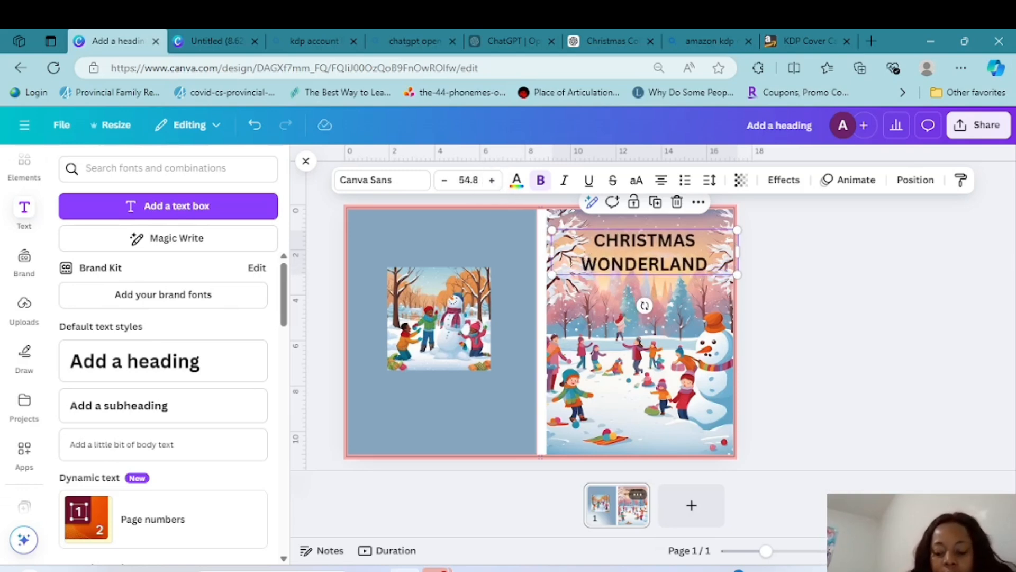
left_click(815, 317)
left_click(645, 252)
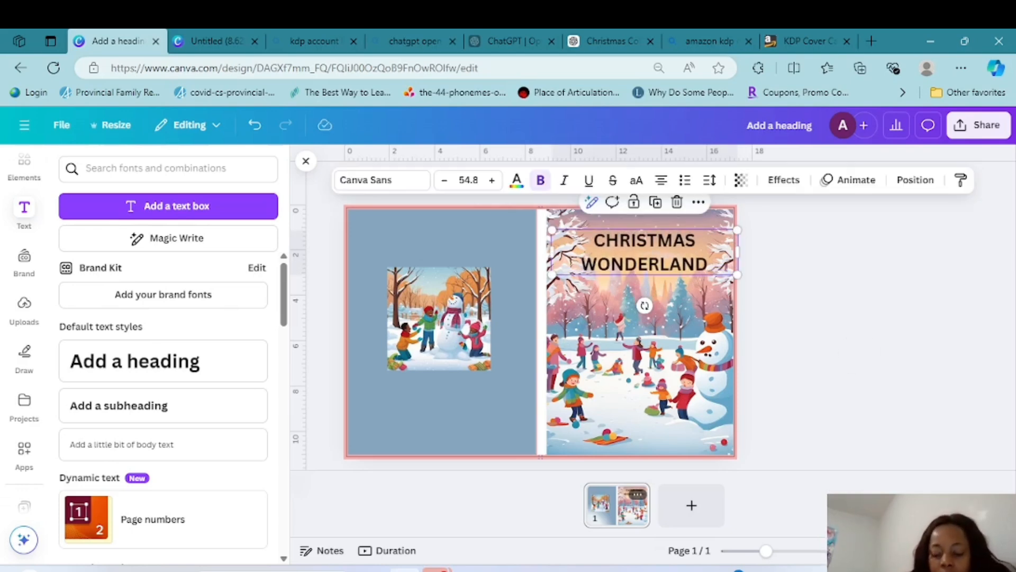
left_click_drag(644, 252, 642, 252)
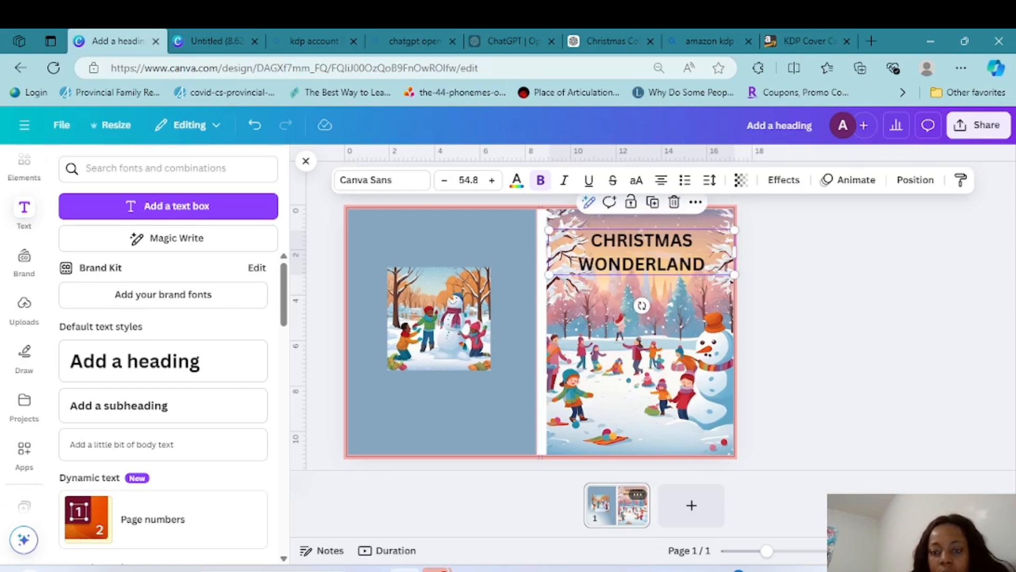
left_click(857, 320)
Change the heading's text color to red #F21A14, trying a cyan tone along the way
left_click(664, 241)
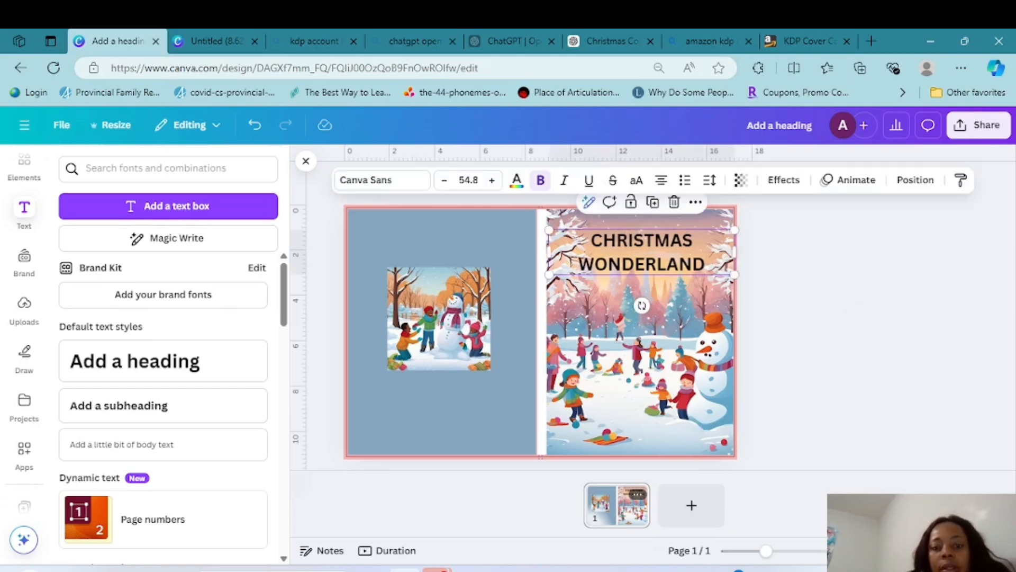
left_click(516, 180)
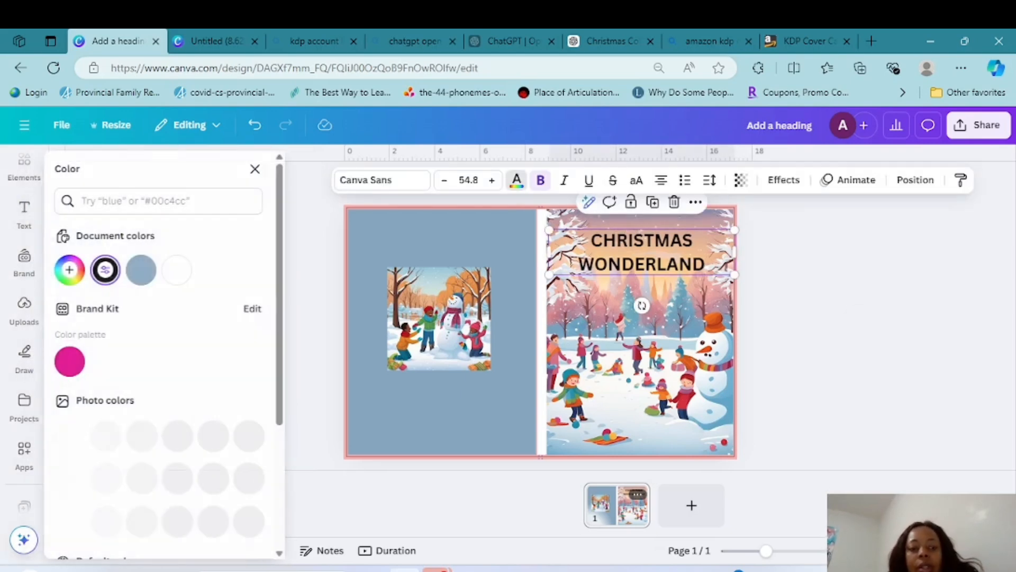
scroll(169, 386, "down", 3)
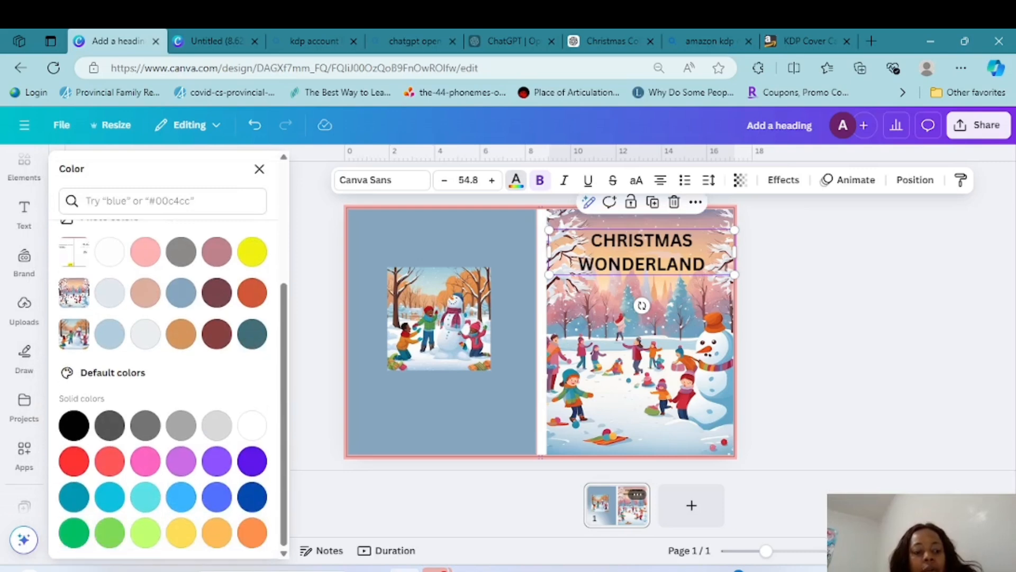
scroll(170, 386, "up", 3)
left_click(109, 269)
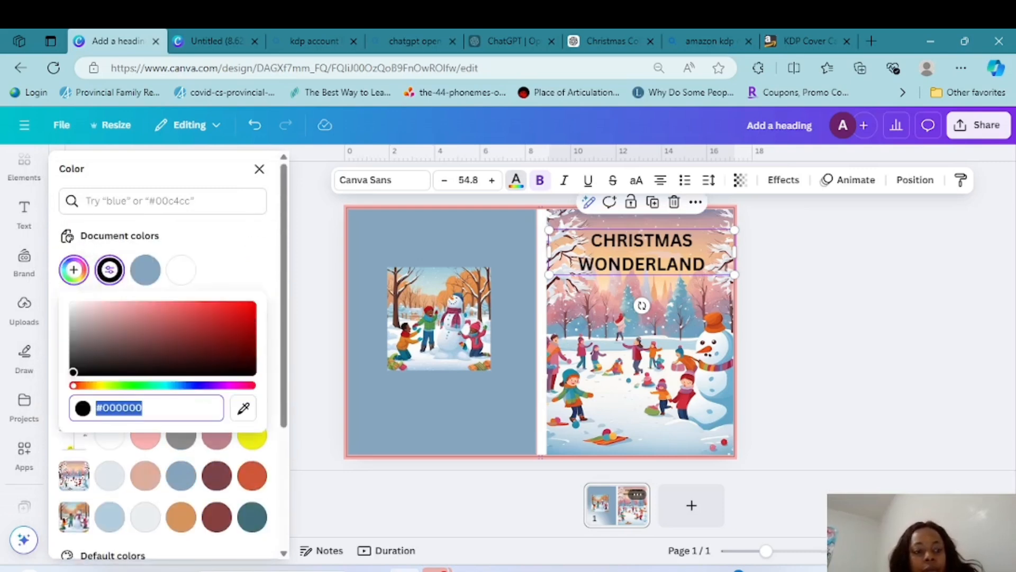
left_click(241, 305)
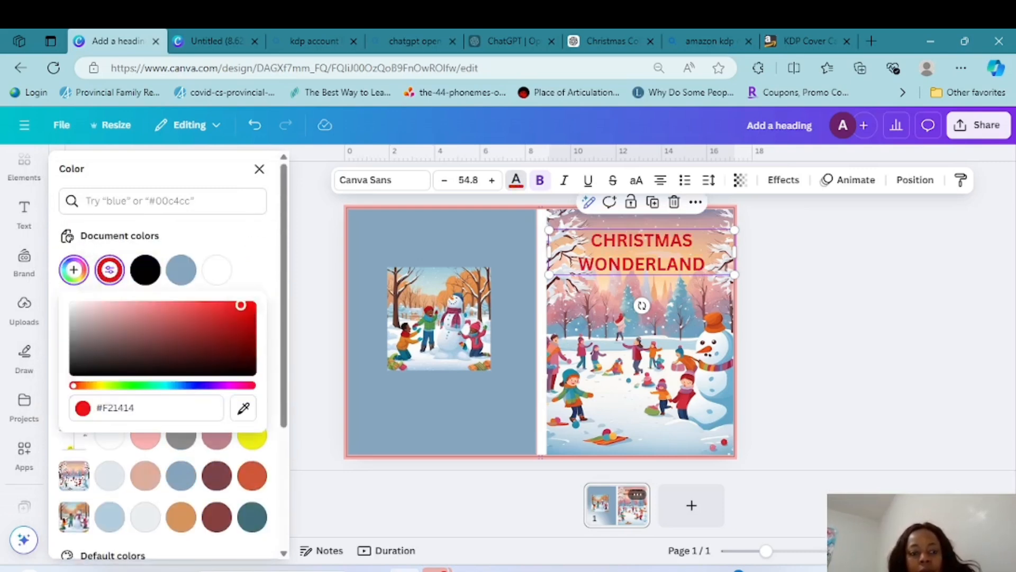
left_click(163, 386)
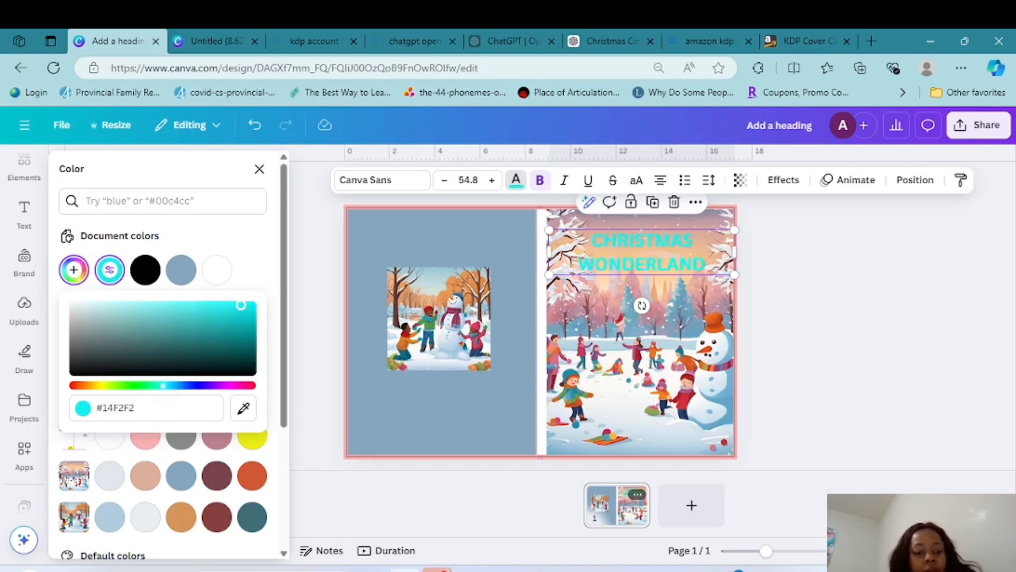
left_click(73, 386)
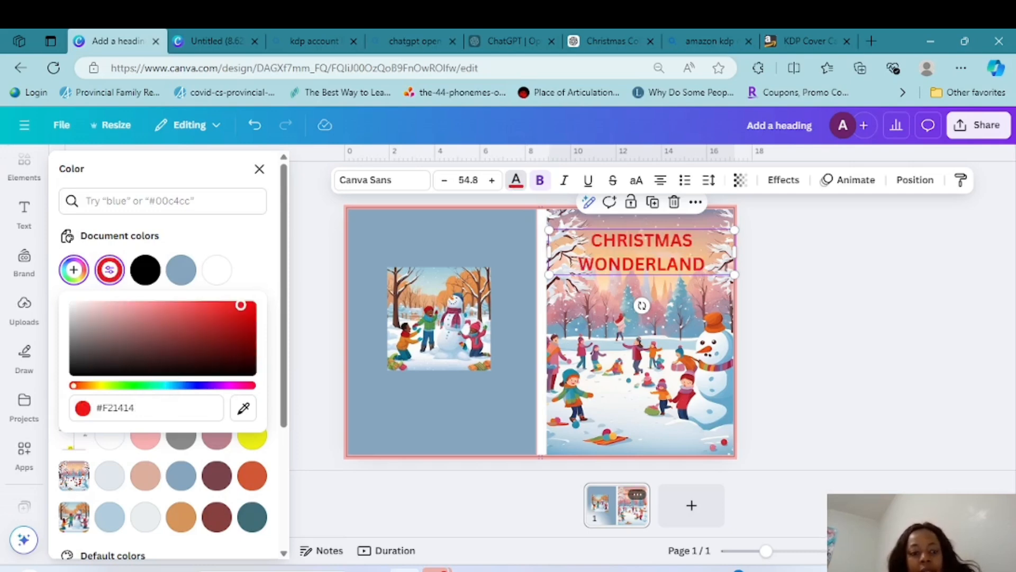
left_click(168, 385)
left_click(75, 385)
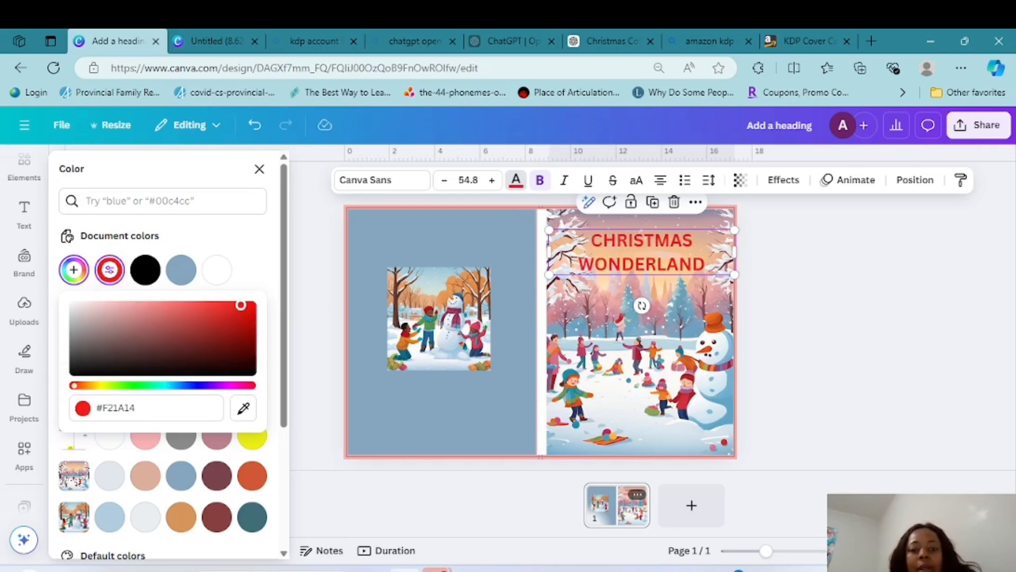
Compare the Fredoka and Minnie Play fonts on the heading and set it to Fredoka
left_click(383, 180)
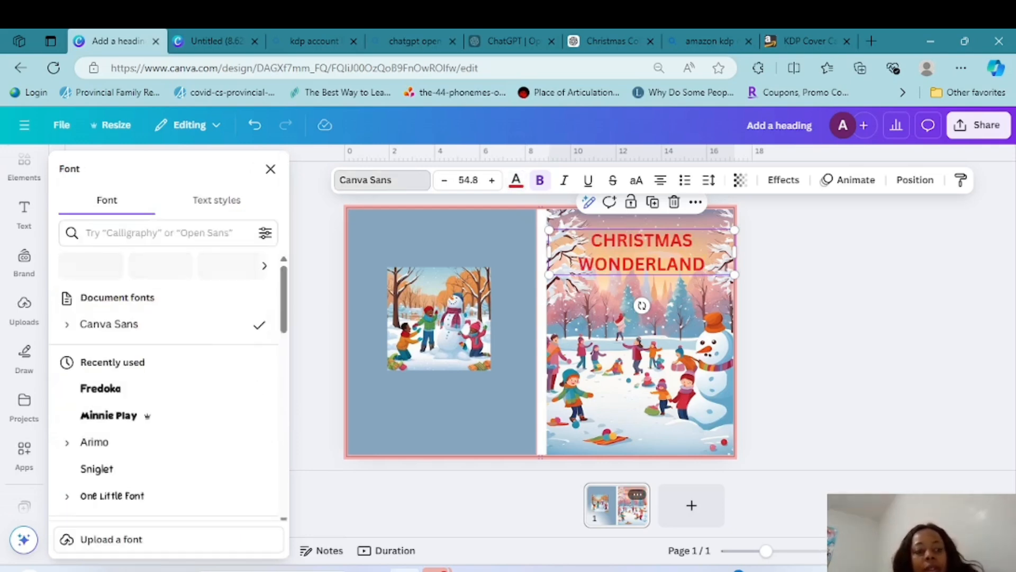
left_click(101, 388)
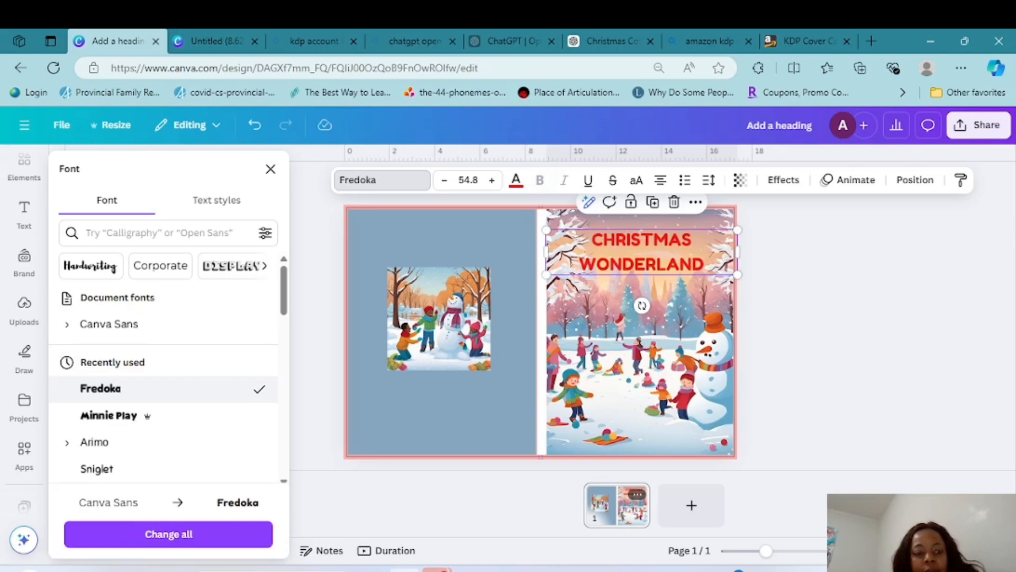
left_click(109, 416)
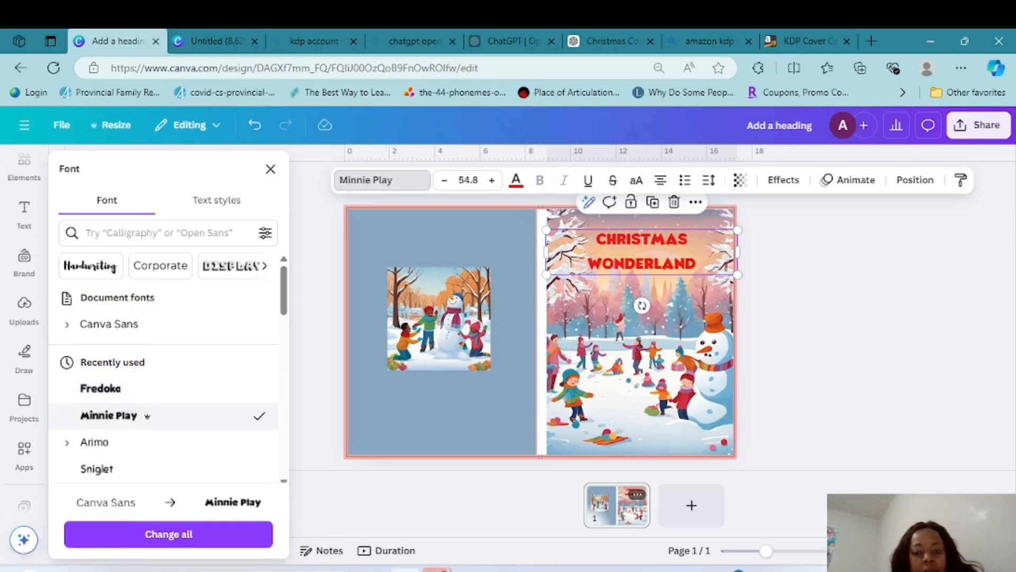
left_click(101, 388)
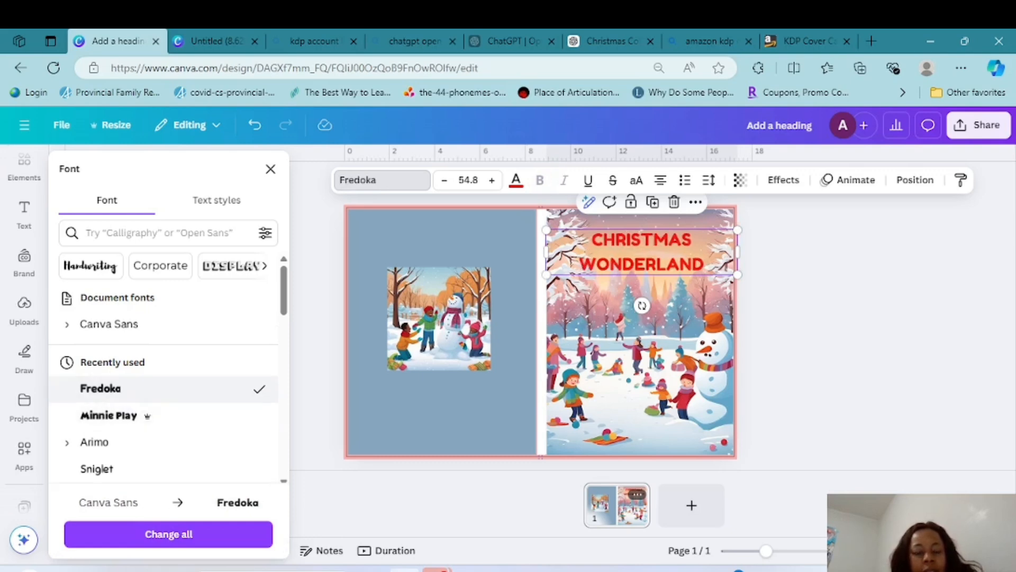
Try the Armies Display font from the Display category on the heading and undo the change
left_click(233, 265)
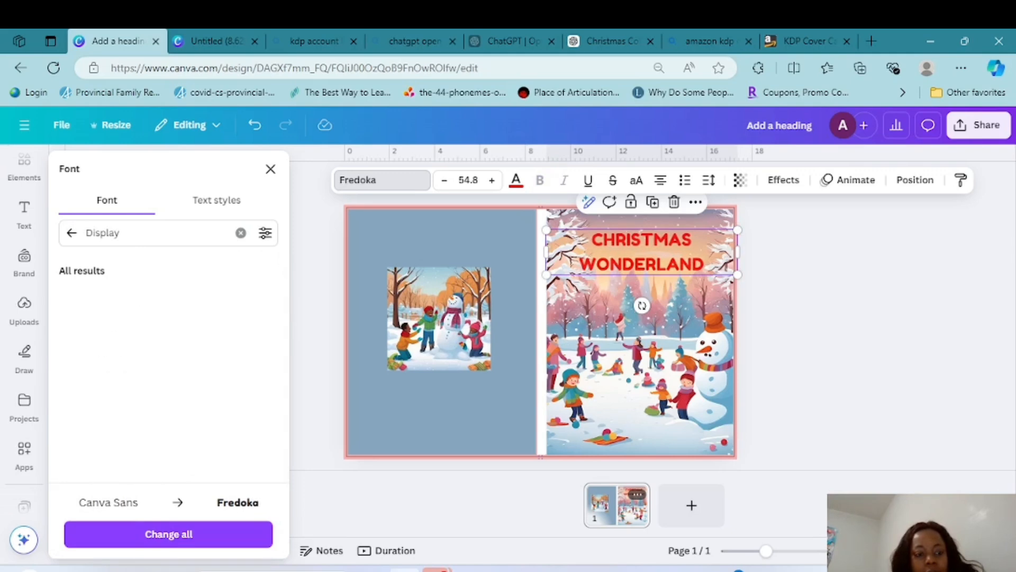
left_click(109, 352)
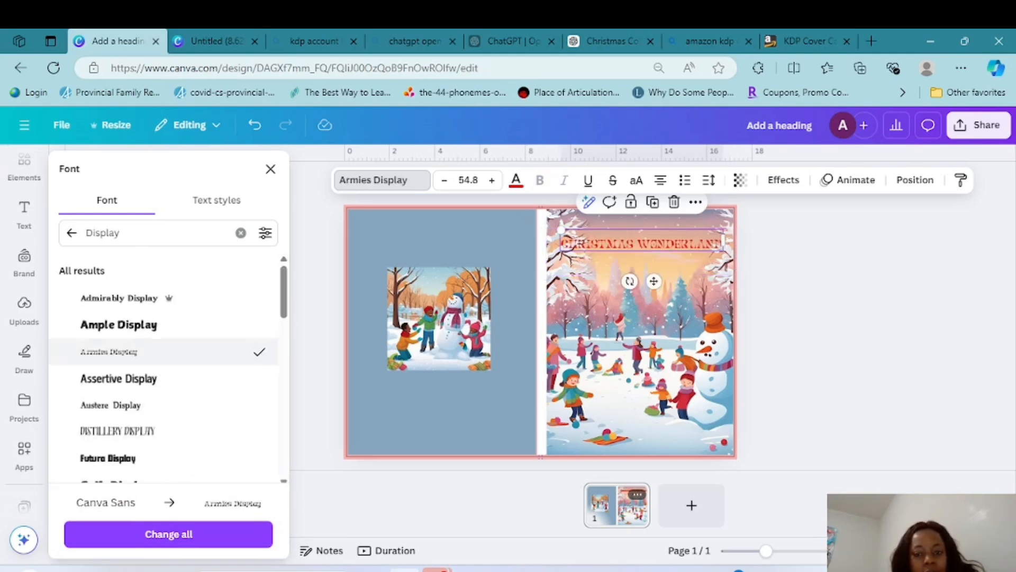
key("ctrl+z")
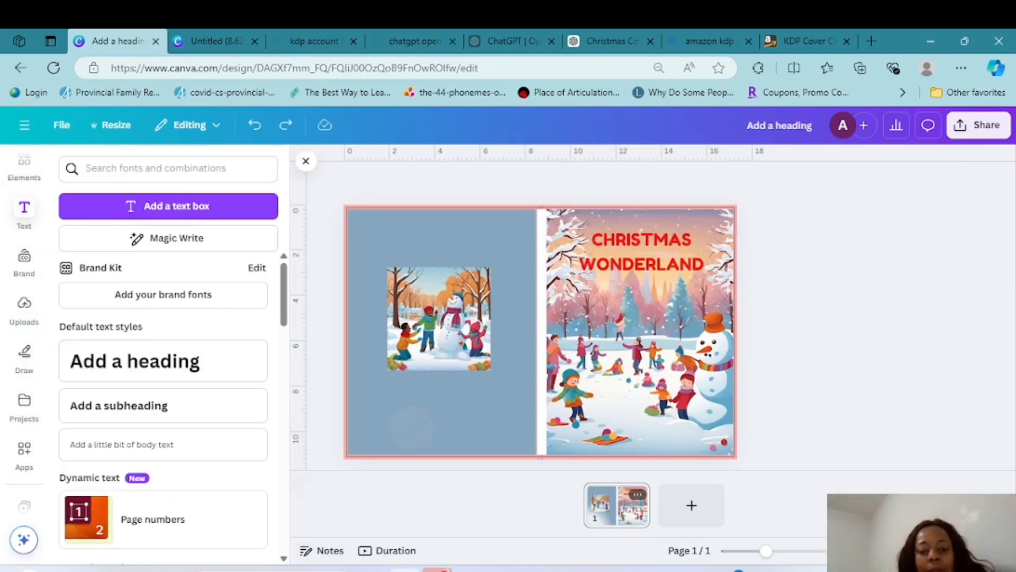
Fill the back cover rectangle with the heading's red from the document colors
left_click(412, 428)
left_click(395, 180)
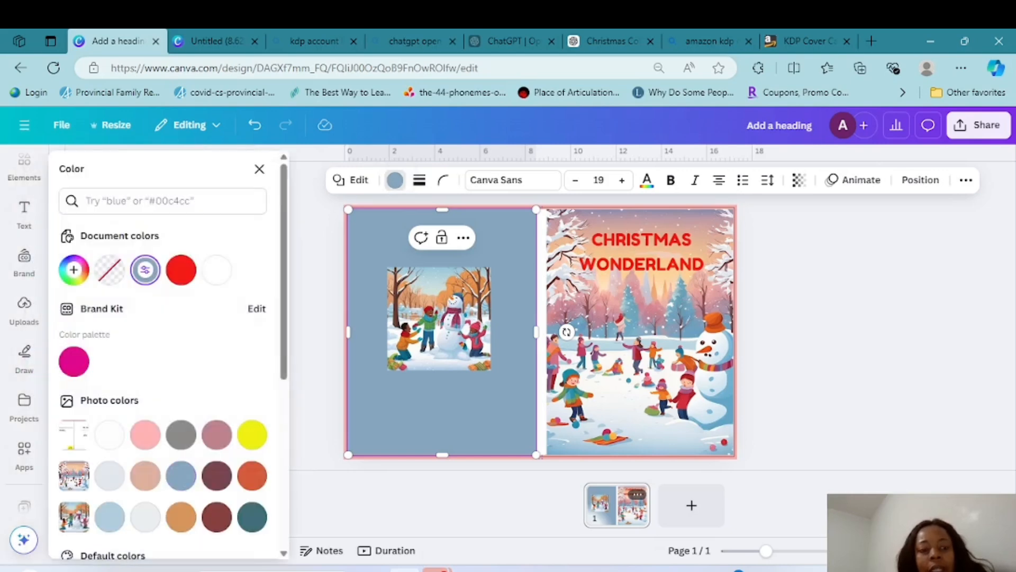
left_click(181, 270)
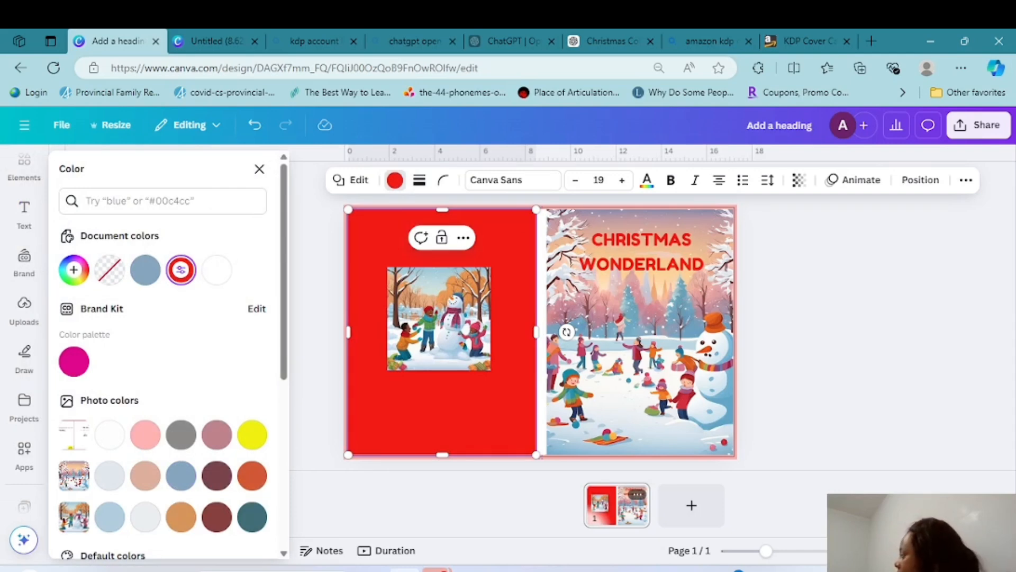
left_click(259, 169)
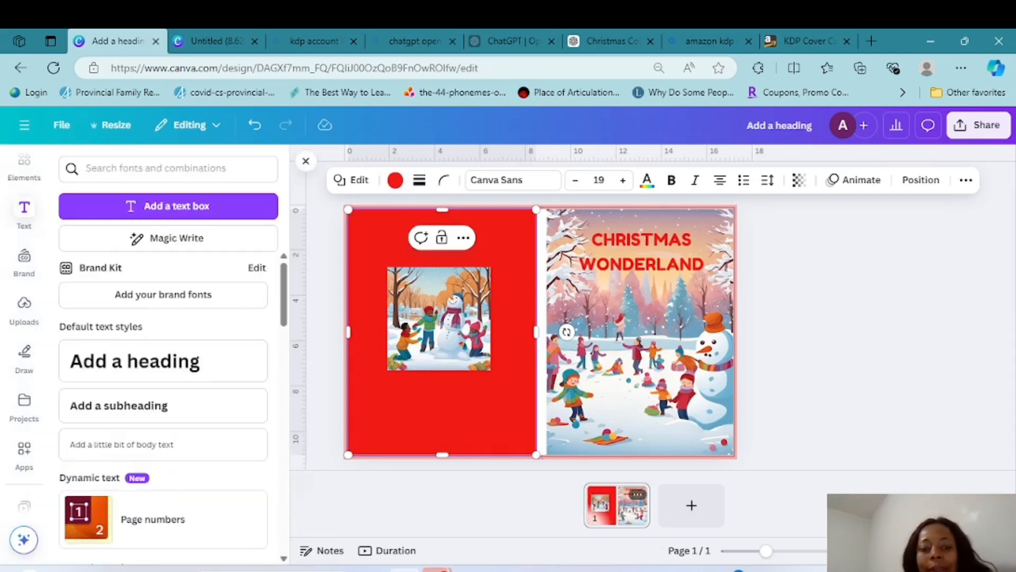
left_click(825, 409)
Scale down the image of children building a snowman on the back cover
left_click(439, 328)
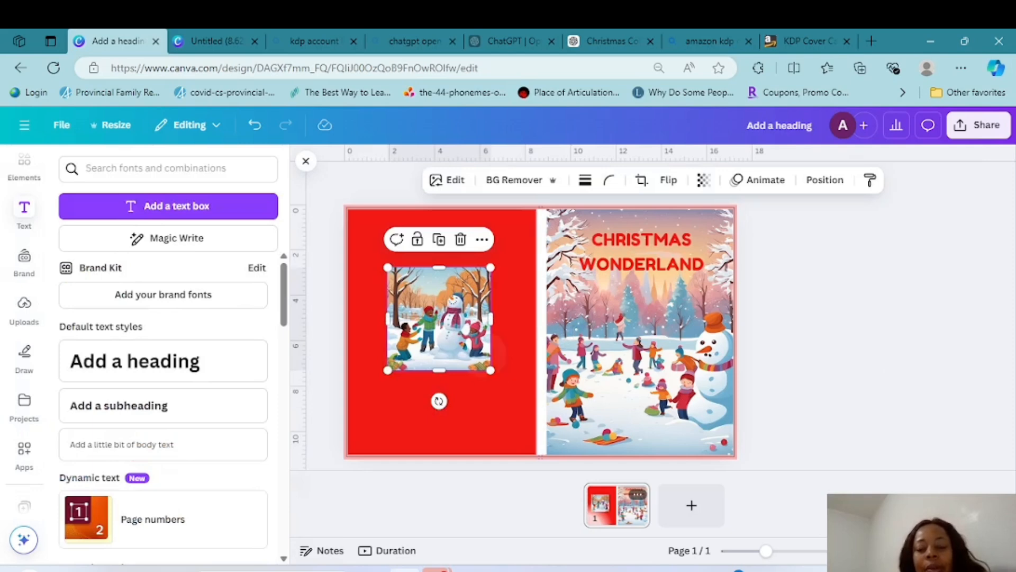
left_click_drag(491, 370, 452, 332)
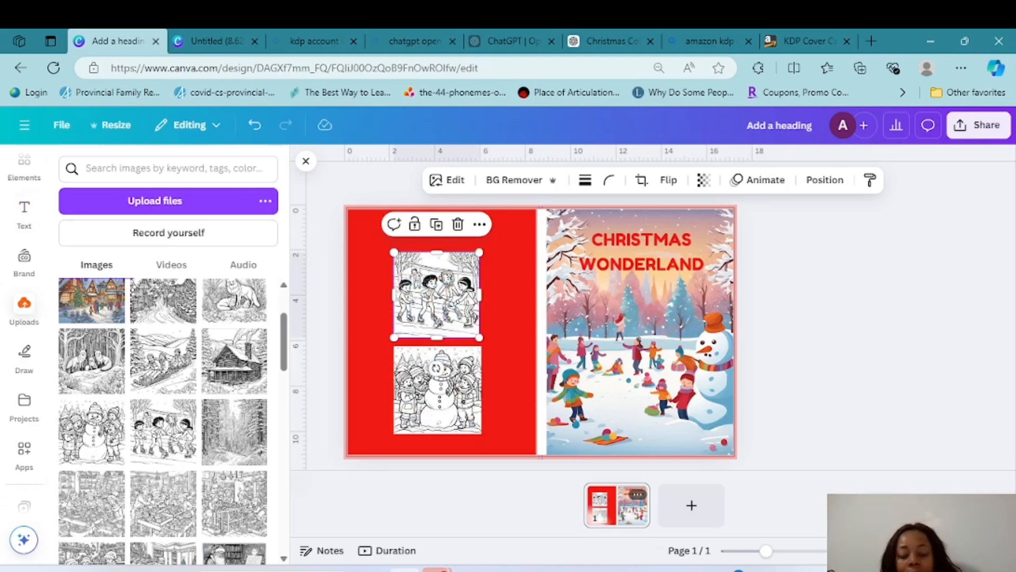
Shrink the skating and snowman coloring images and place them side by side near the back cover's upper edge
left_click(509, 317)
left_click(437, 295)
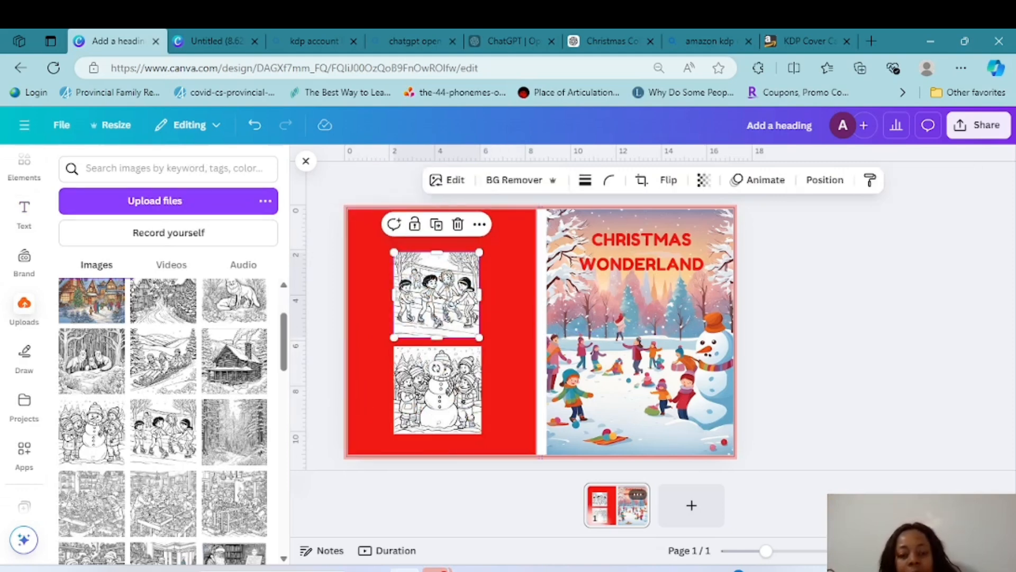
left_click_drag(480, 338, 394, 287)
left_click(394, 347)
left_click_drag(481, 434, 496, 320)
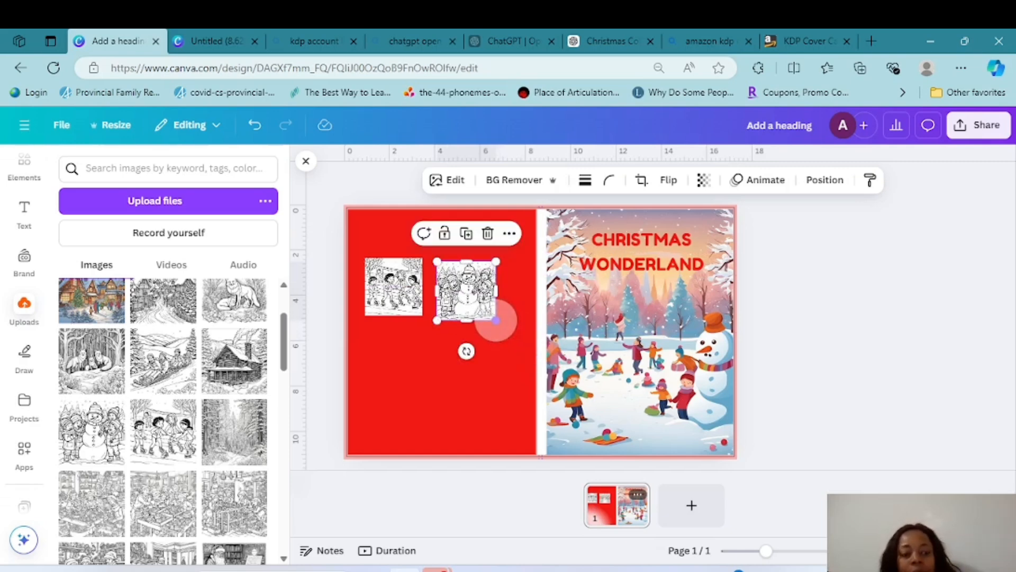
Add the colored Christmas village image from the uploads and enlarge it to fill the front cover behind the title
left_click(733, 454)
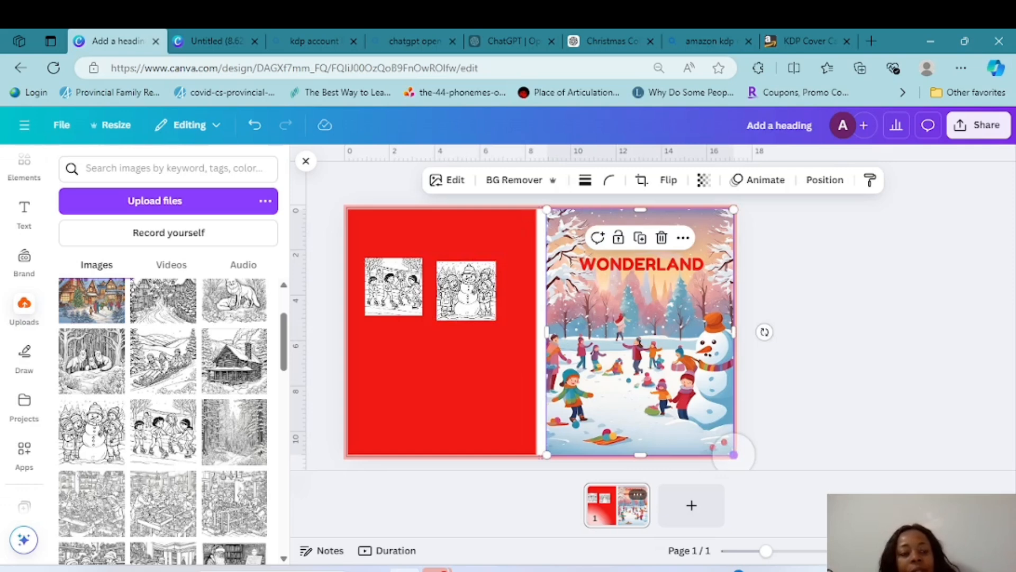
left_click(92, 301)
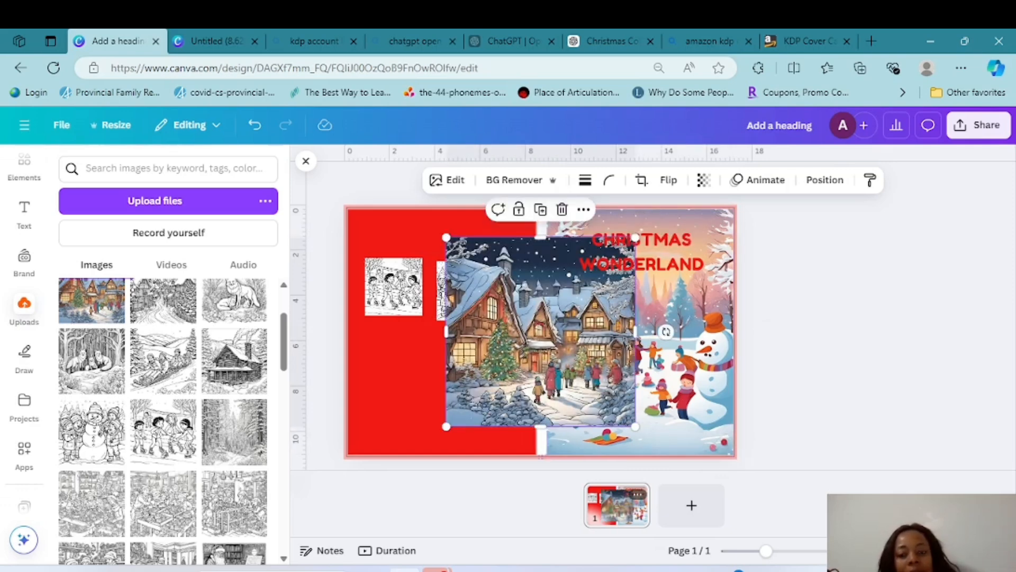
left_click_drag(541, 332, 639, 303)
left_click_drag(640, 398, 640, 457)
left_click(808, 402)
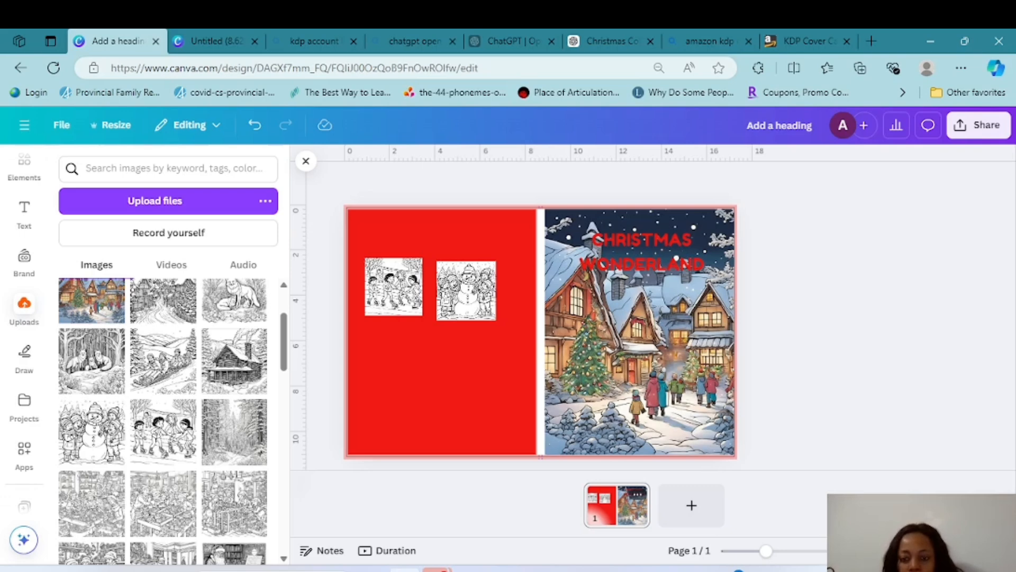
Try moving the village image from the front cover onto the back cover and undo the move
left_click(652, 374)
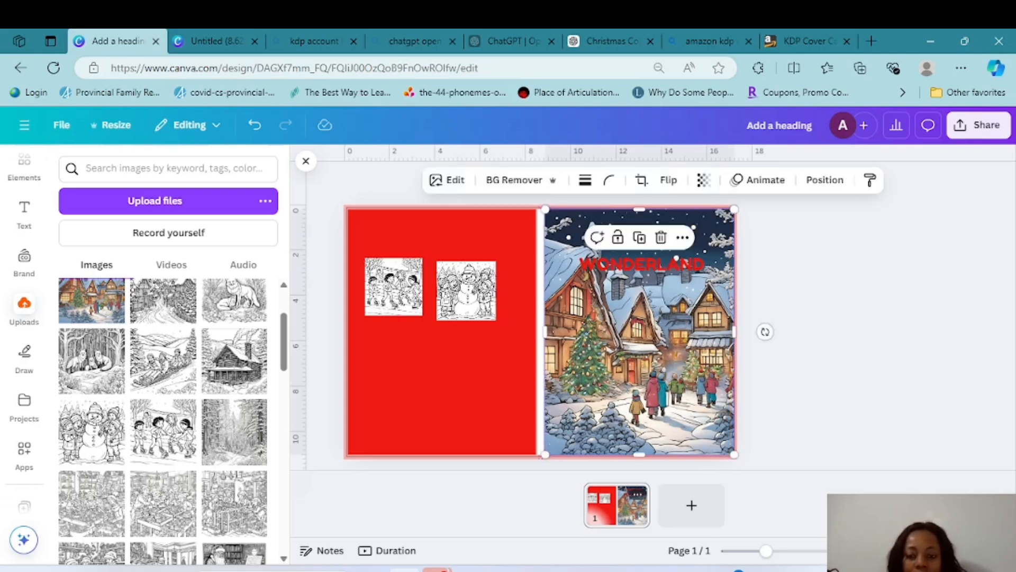
left_click_drag(652, 374, 449, 374)
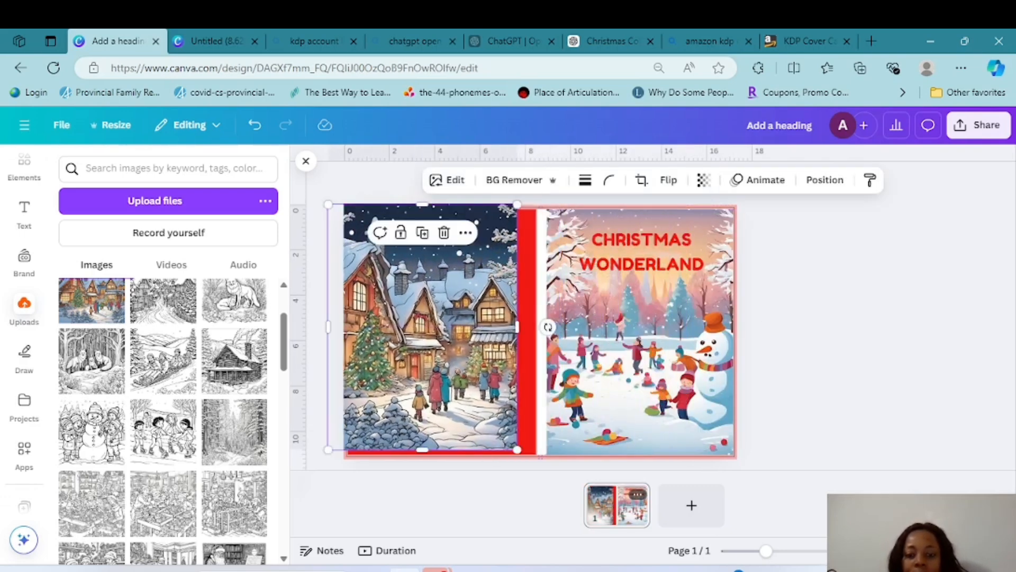
right_click(438, 390)
key("Escape")
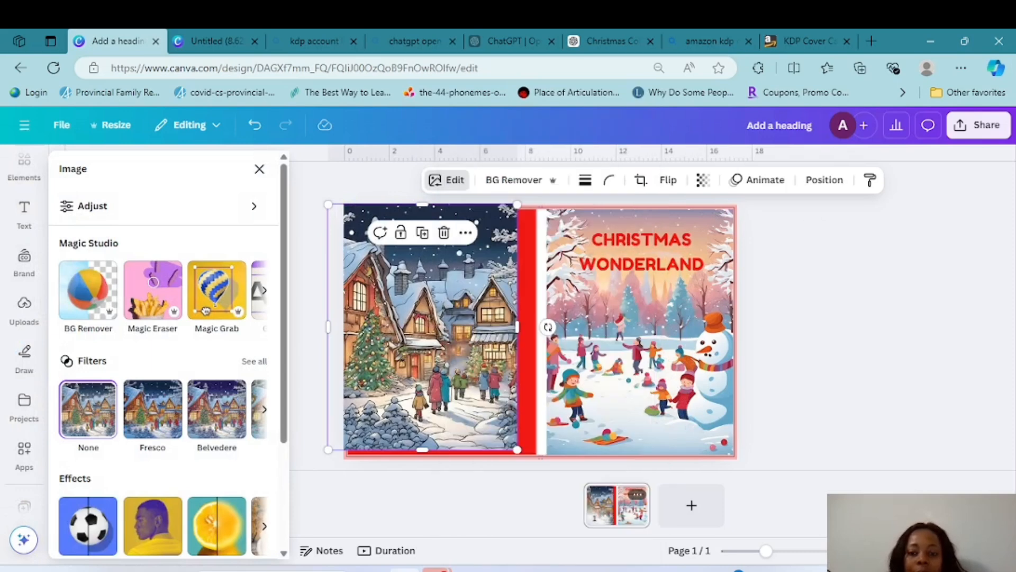
key("ctrl+z")
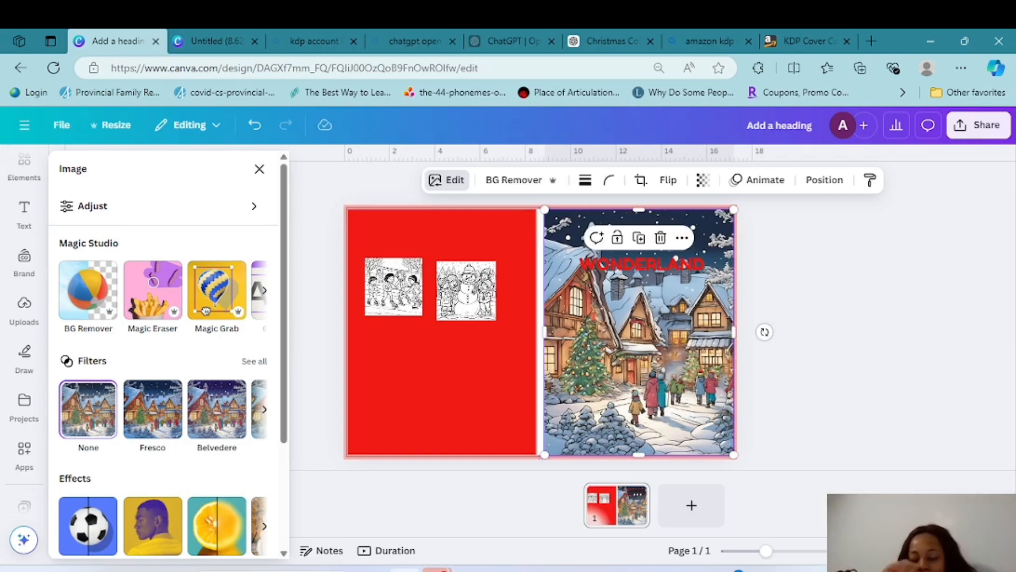
Add a second blank page and move the village image from page 1 onto its front cover area
left_click(707, 507)
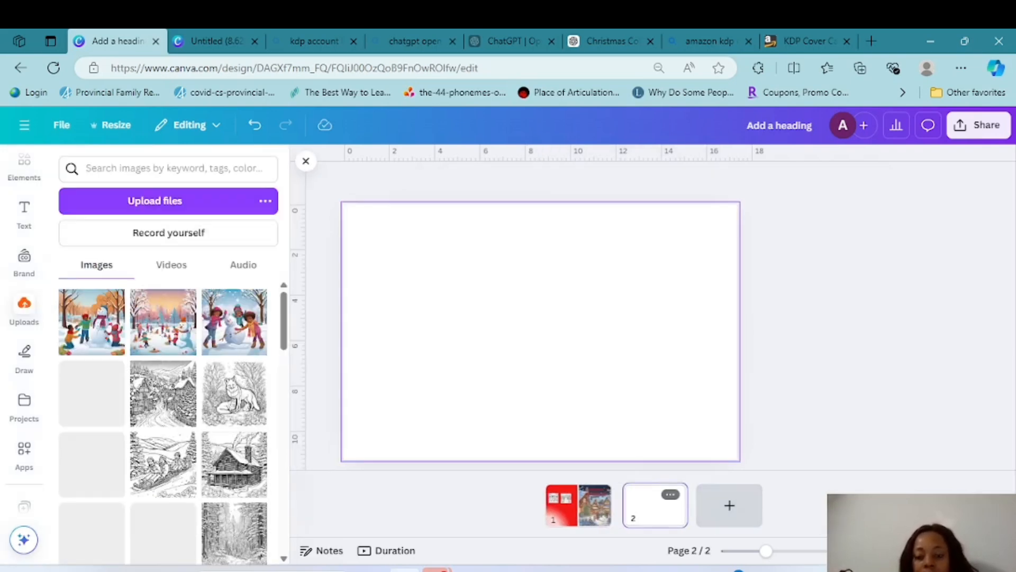
left_click(580, 502)
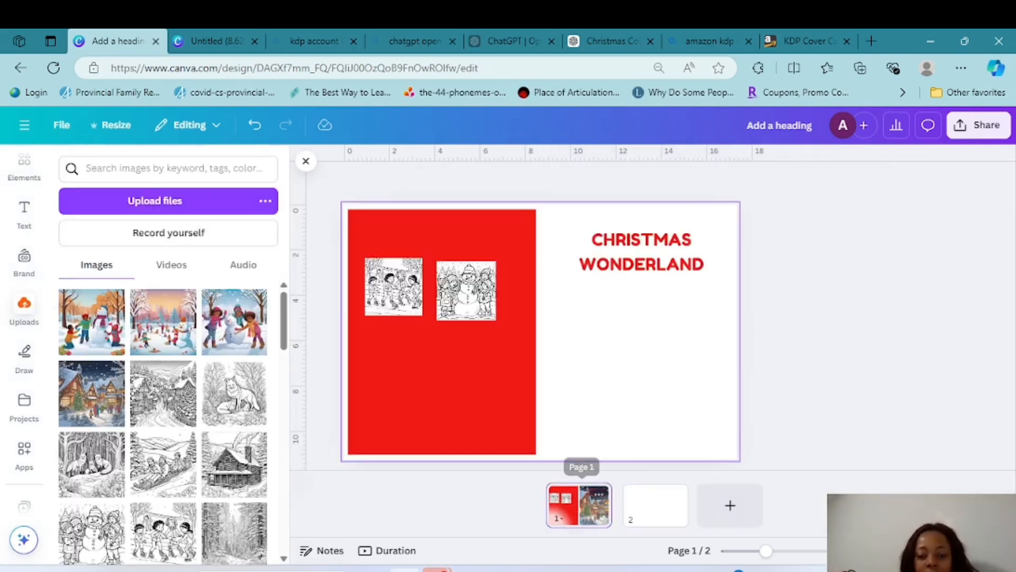
left_click(639, 349)
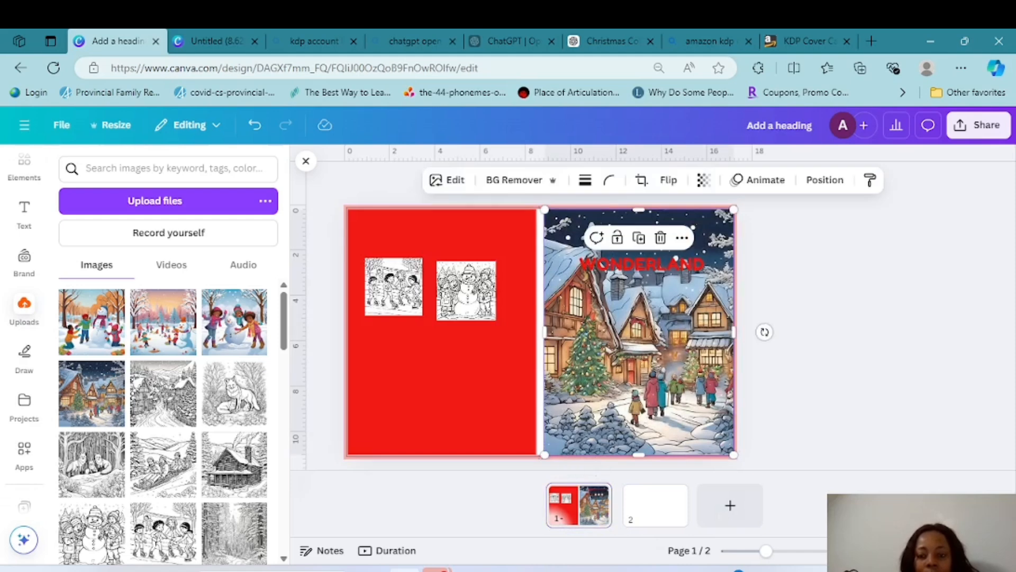
left_click_drag(639, 350, 658, 505)
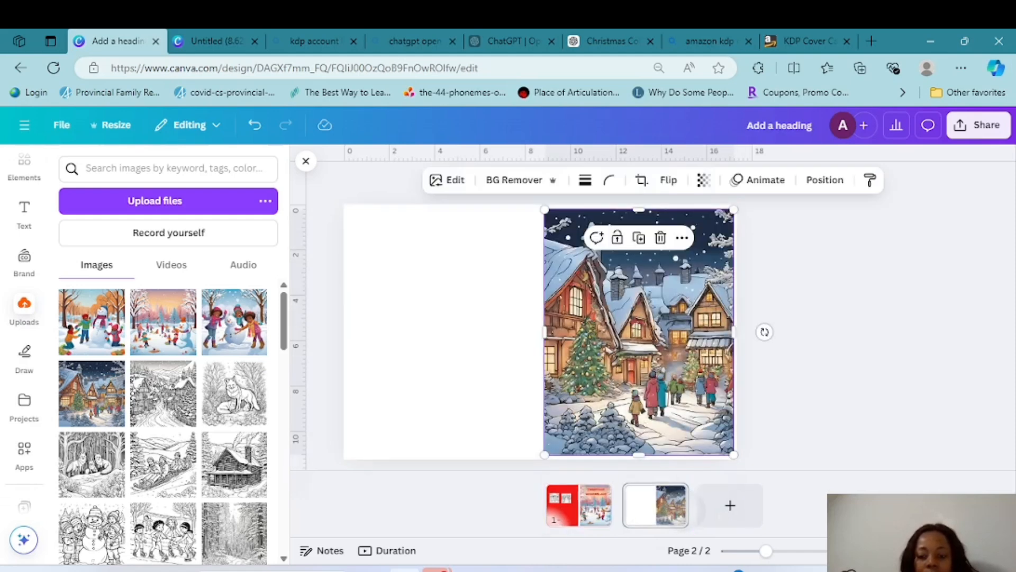
right_click(683, 506)
key("Escape")
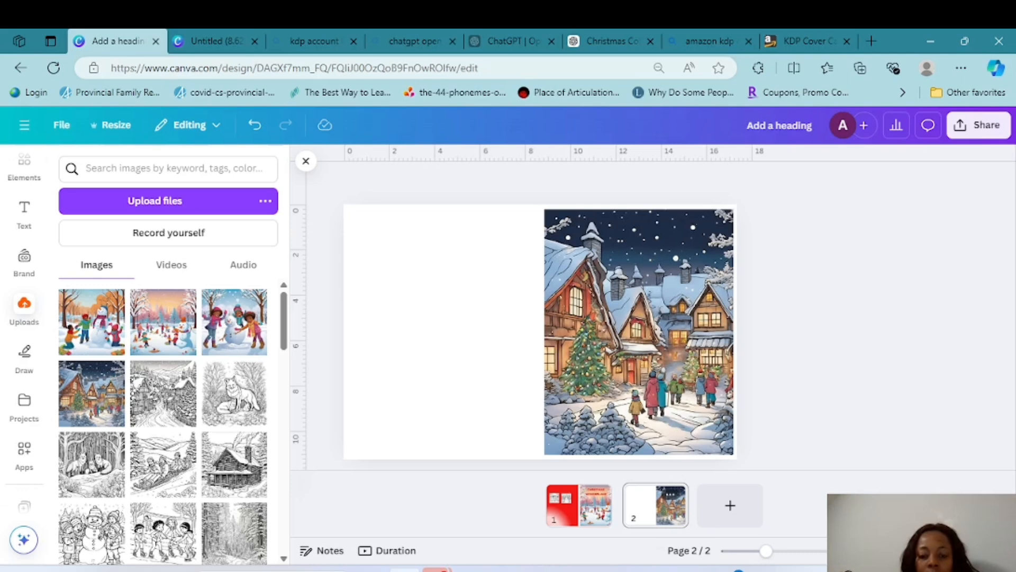
Copy the red back cover rectangle to page 2, align it with the upper-left page corner and extend it to full page height
left_click(579, 502)
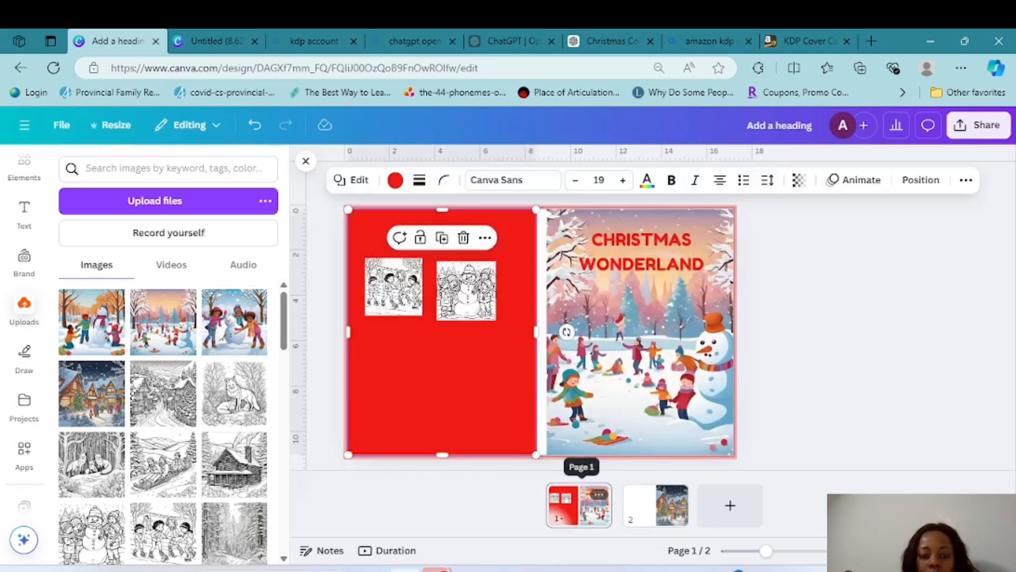
left_click(655, 505)
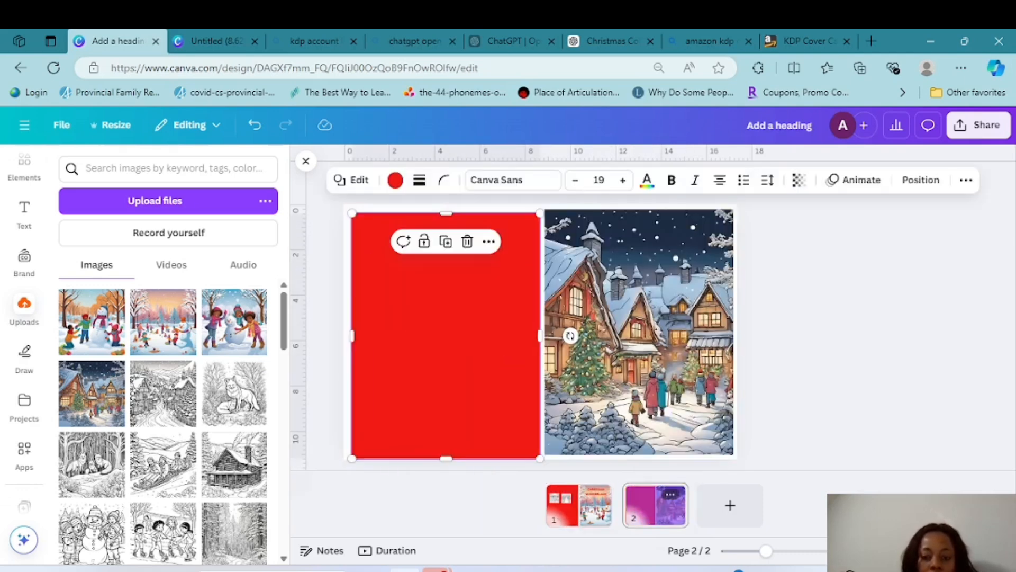
left_click_drag(481, 358, 467, 347)
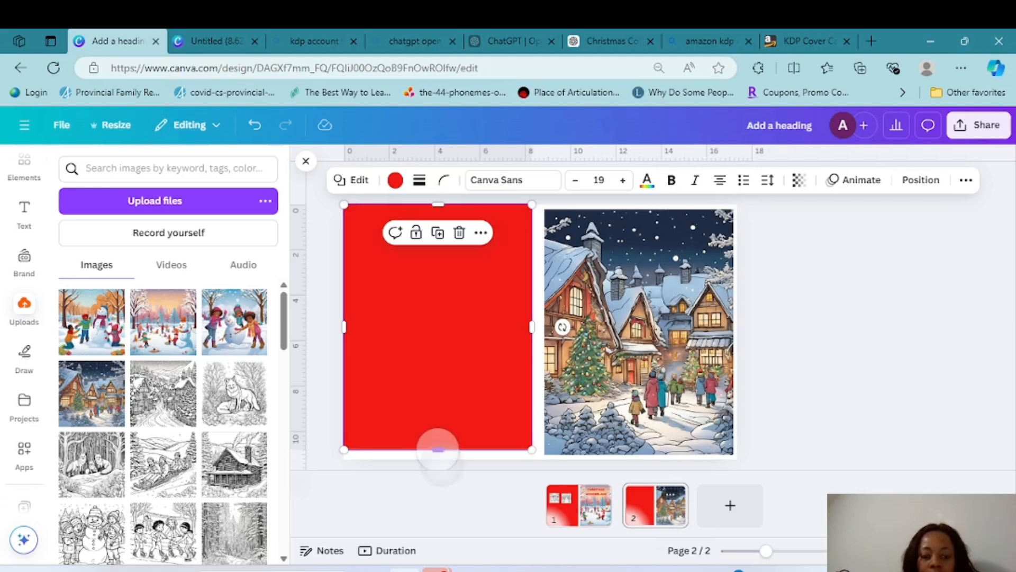
right_click(434, 448)
left_click(824, 257)
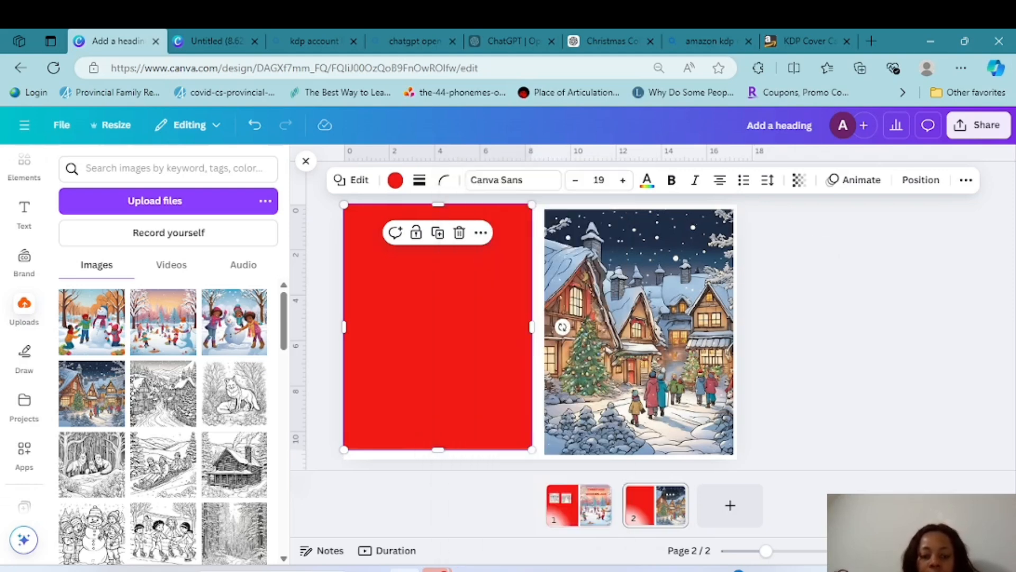
left_click_drag(438, 449, 437, 458)
Stretch the village image on page 2 to about 8.3 × 11.3 in and align it with the page's right edge
left_click(639, 453)
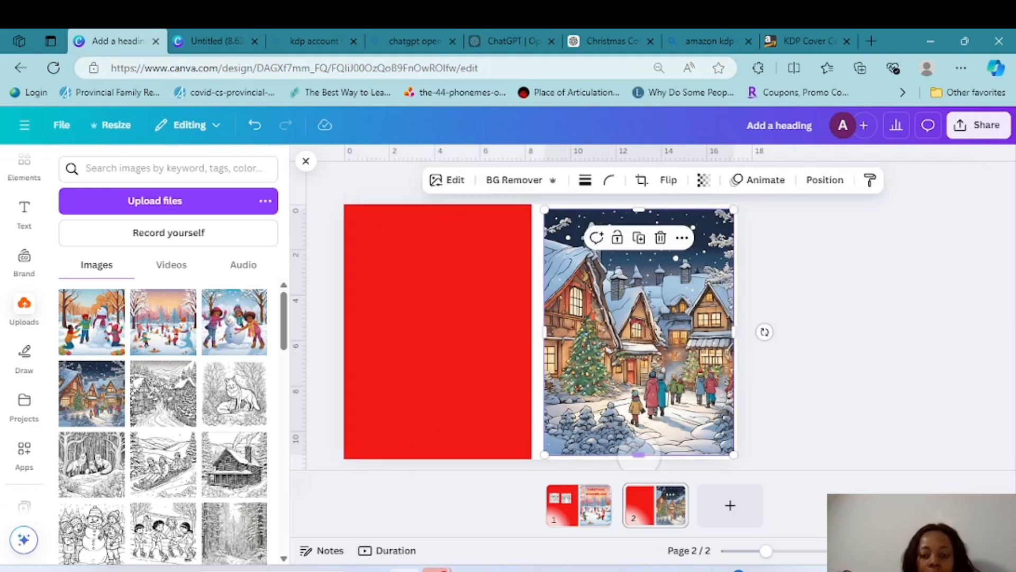
left_click_drag(639, 209, 639, 203)
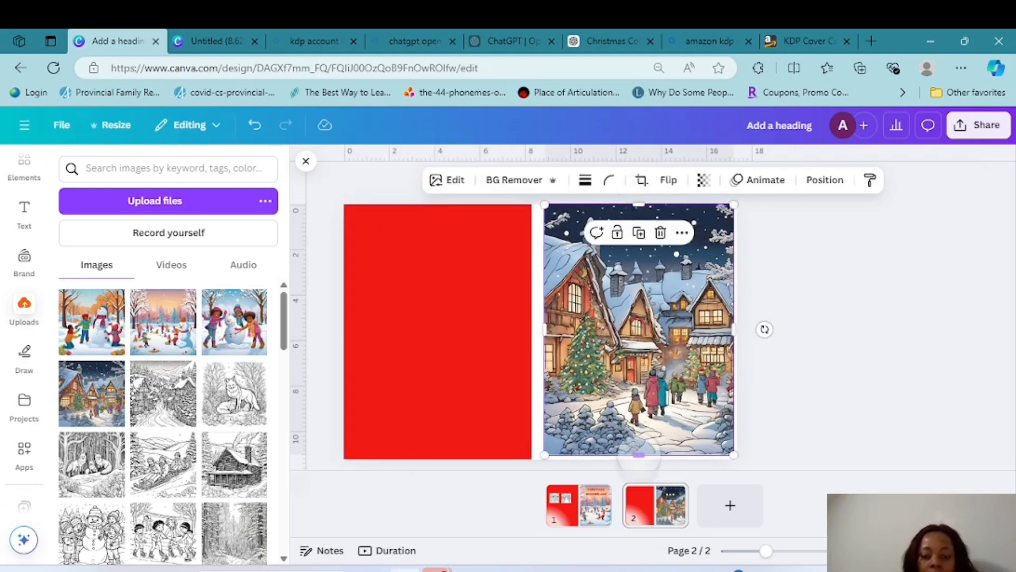
left_click_drag(639, 454, 639, 459)
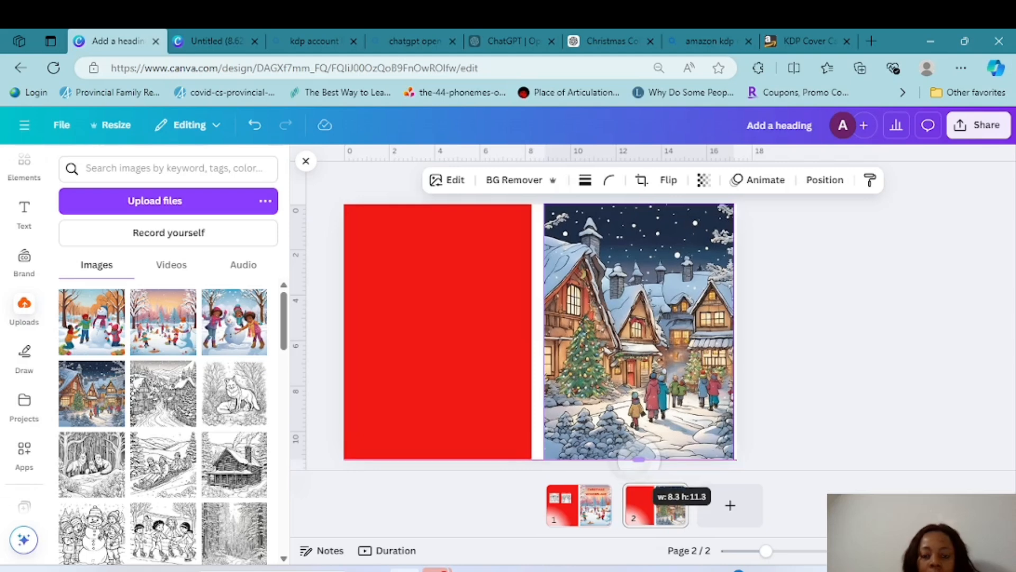
left_click(818, 389)
left_click(639, 338)
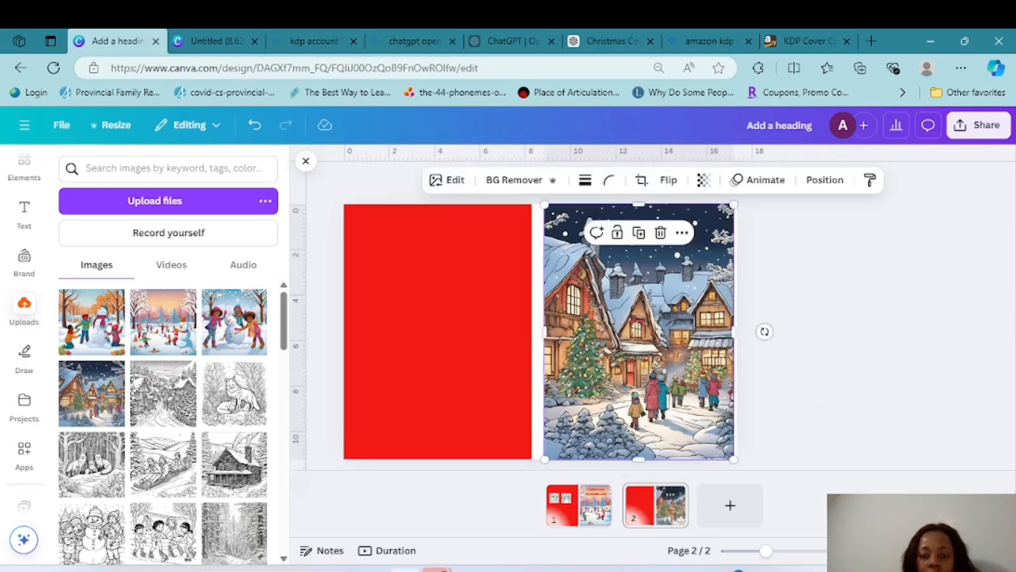
left_click_drag(639, 339, 641, 339)
Shift the red rectangle on page 2 slightly right, toward the village image
left_click(487, 383)
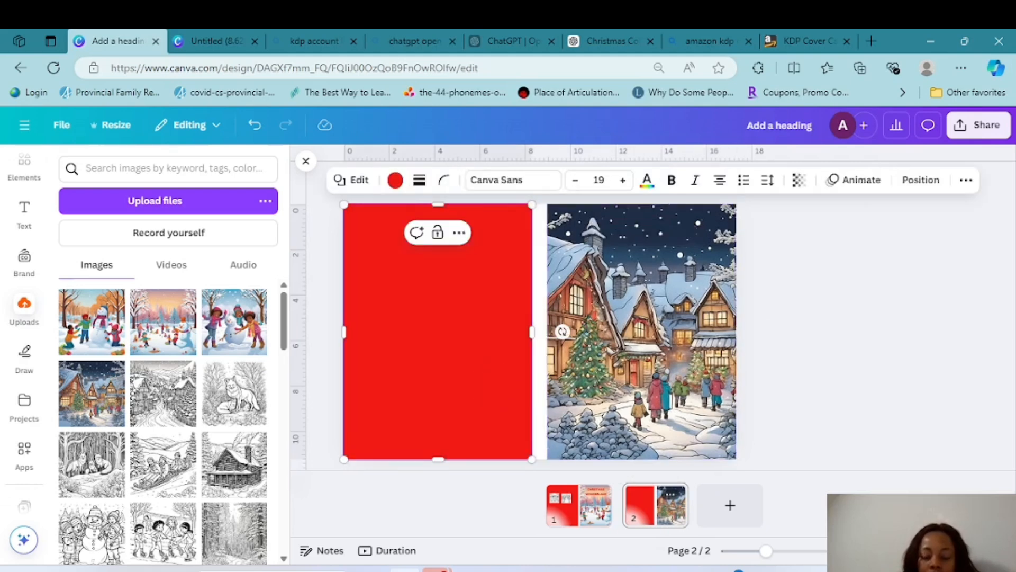
left_click_drag(487, 384, 491, 384)
key("Left")
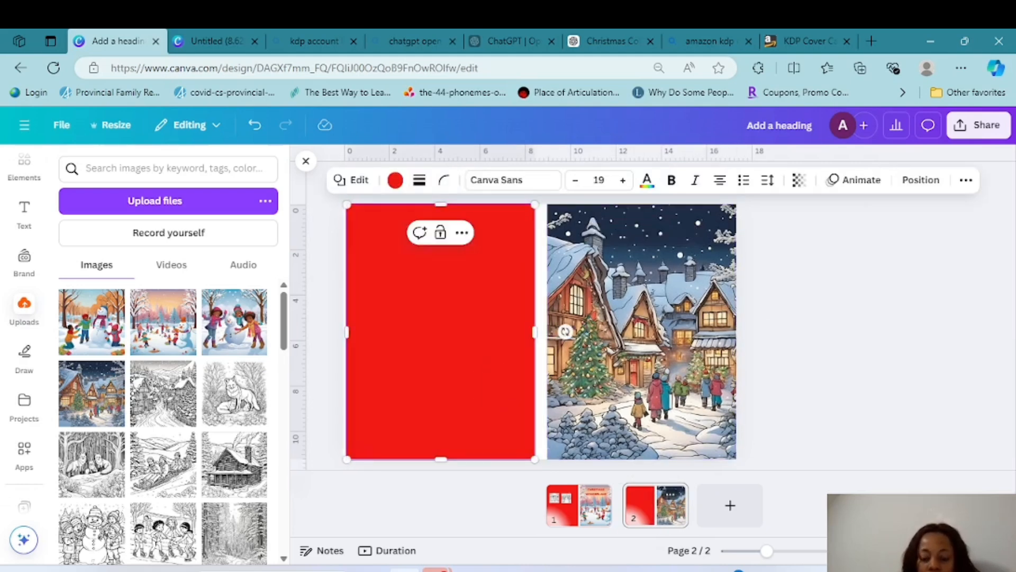
Compare the winter playground cover on page 1 with the Christmas village cover on page 2
left_click(579, 505)
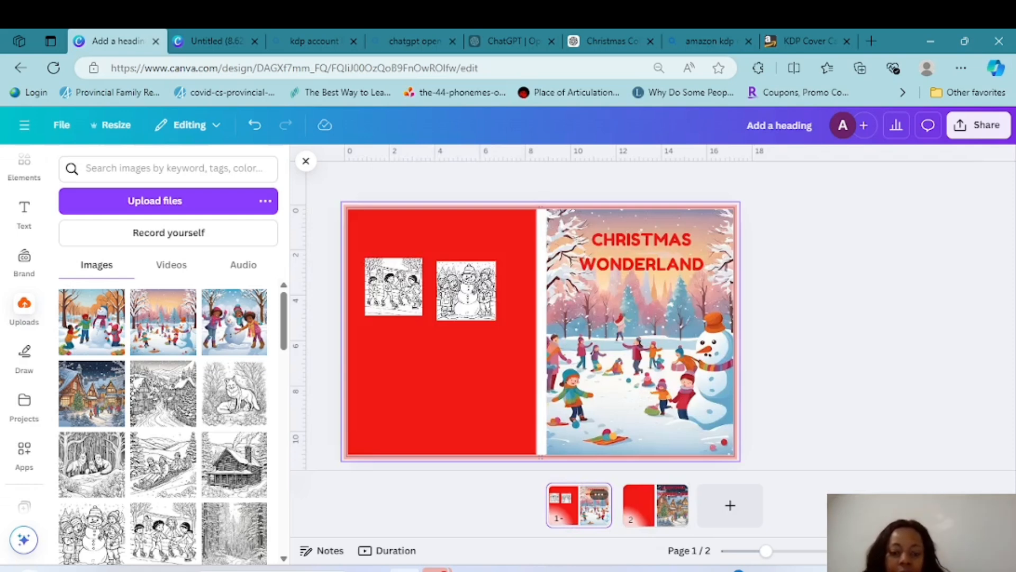
left_click(655, 505)
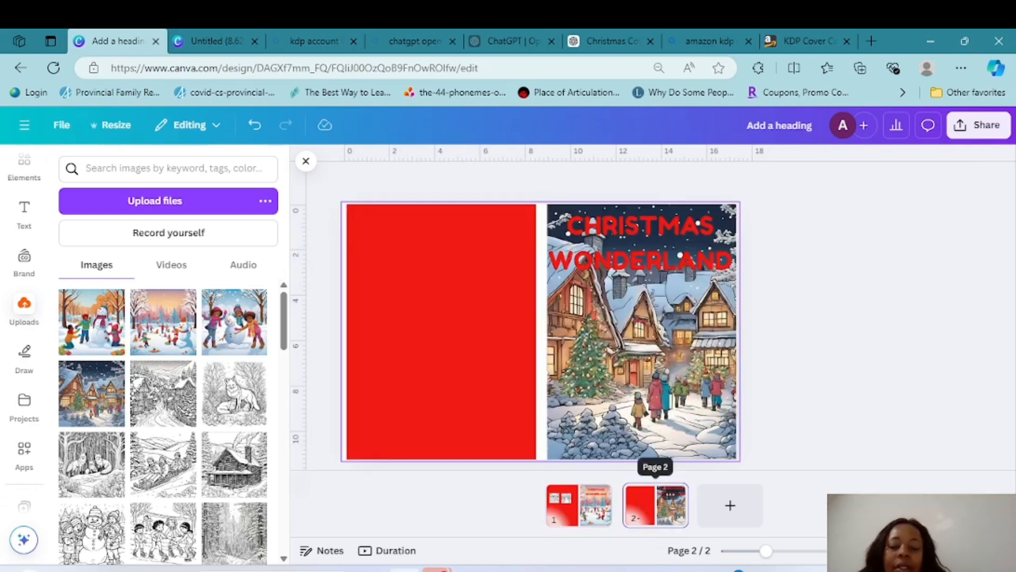
left_click(579, 505)
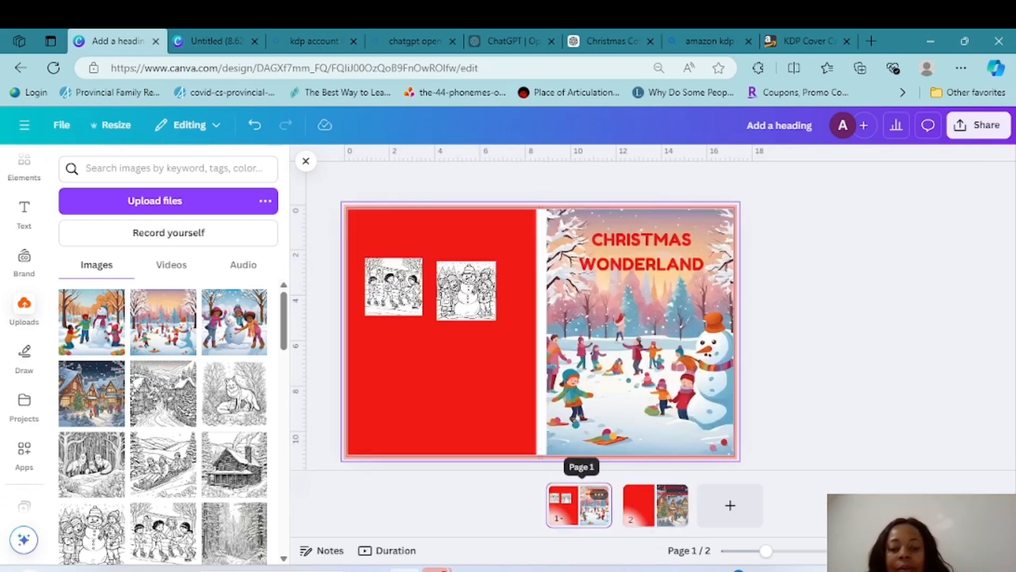
left_click(655, 505)
left_click(580, 505)
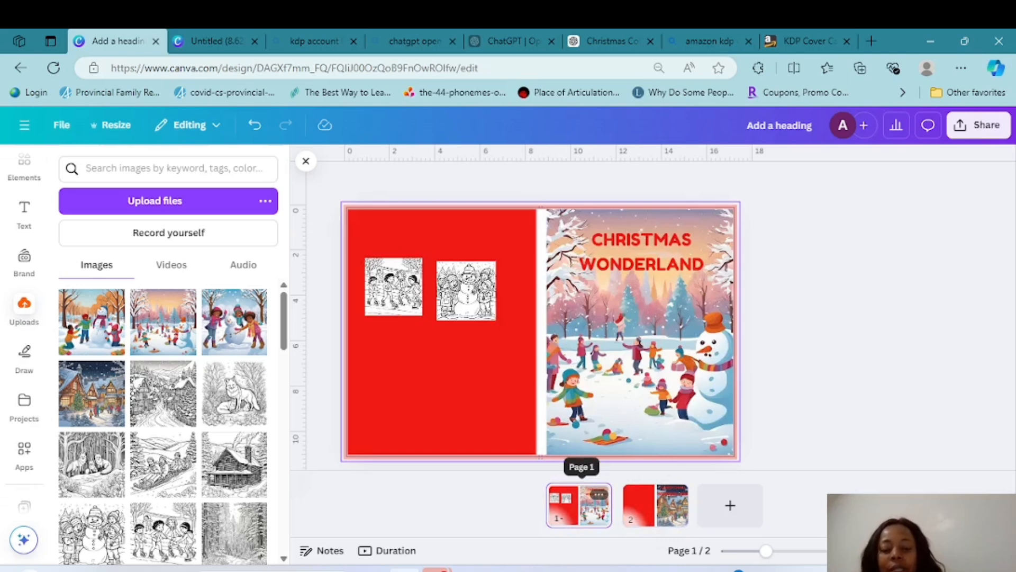
left_click(656, 505)
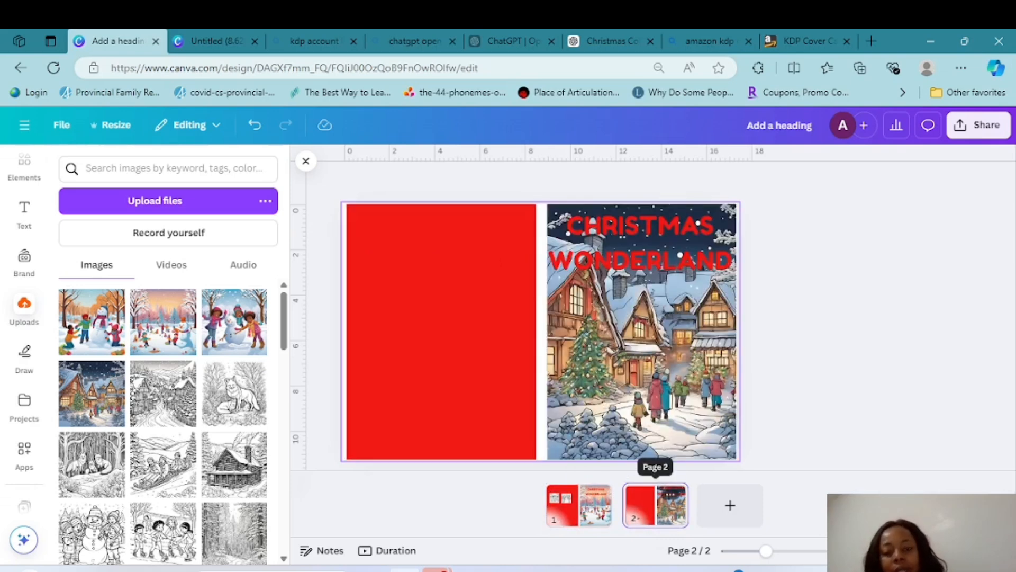
left_click(580, 504)
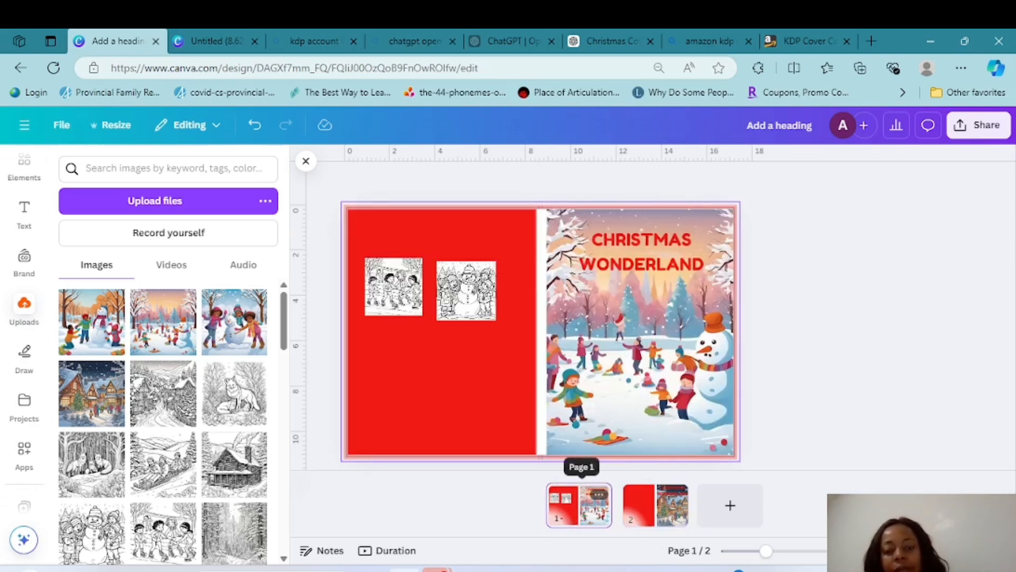
left_click(655, 505)
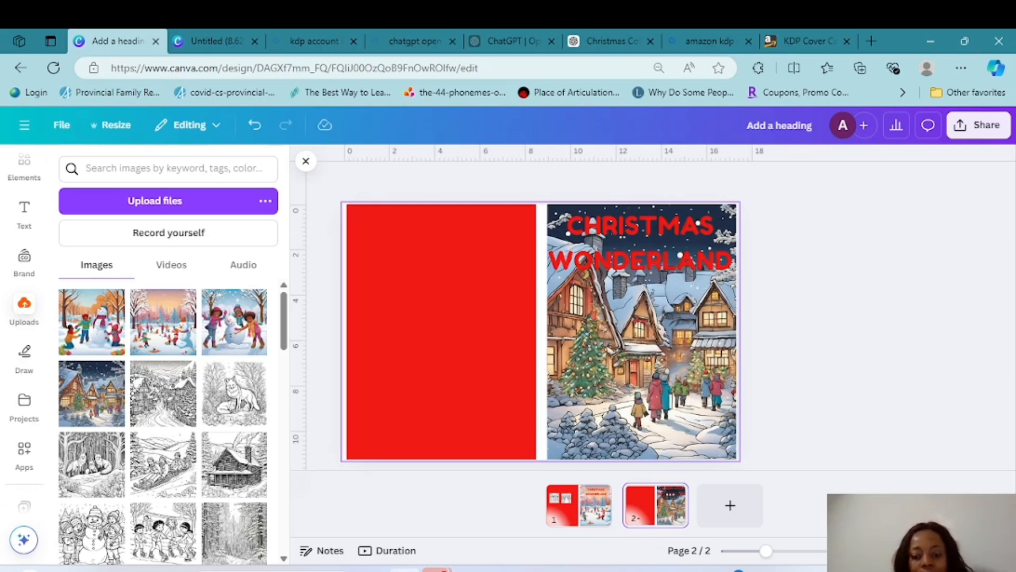
left_click(579, 504)
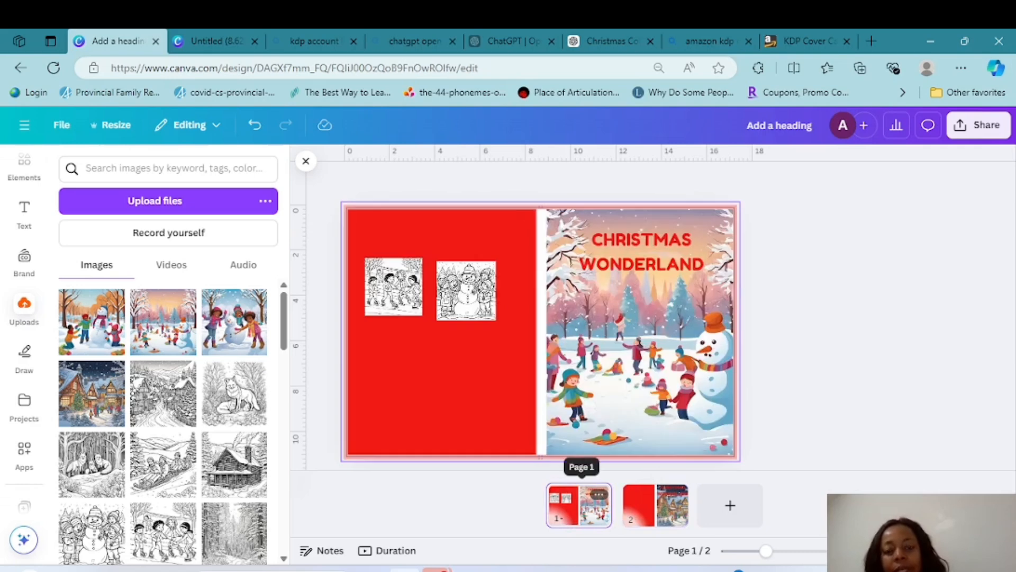
left_click(656, 504)
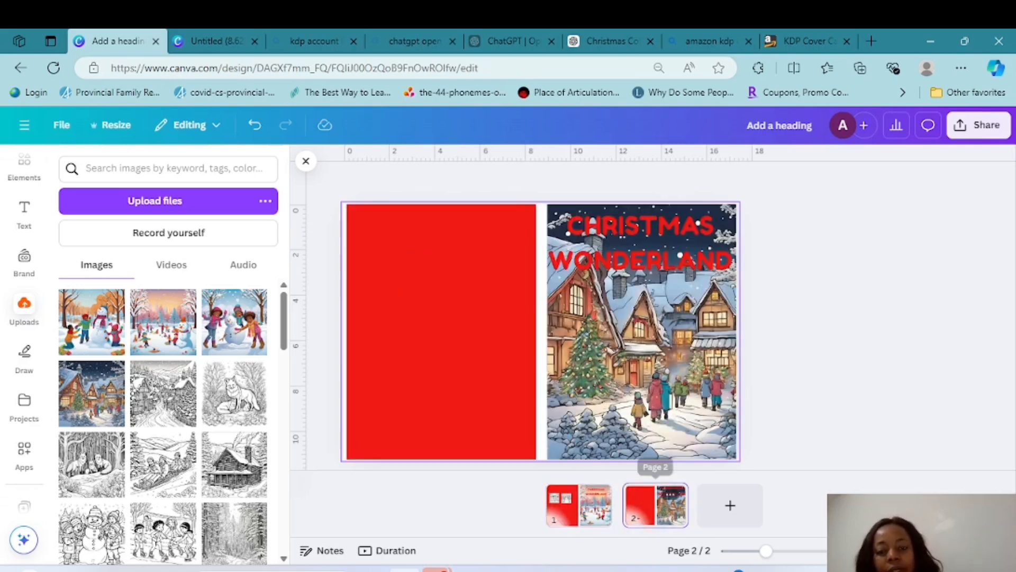